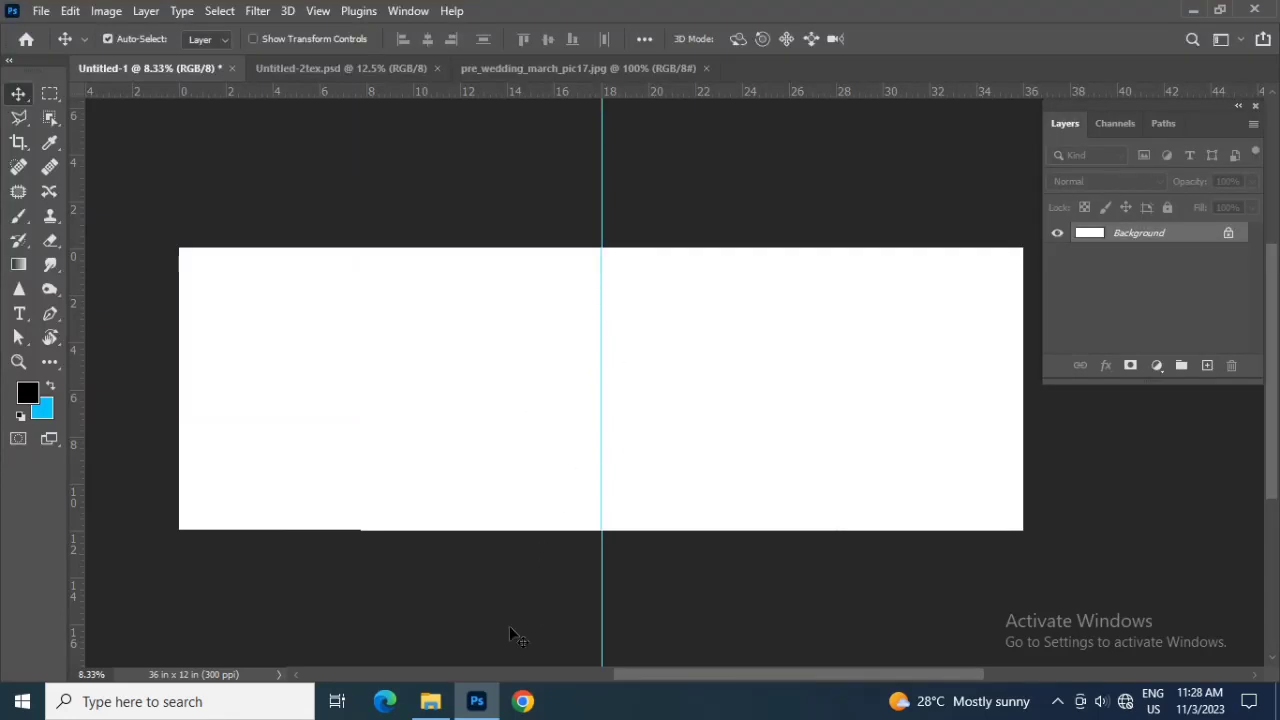
Drag the yellow-dress couple photo from the wedding photo folder toward Photoshop.
{"action": "left_click", "coordinate": [430, 701]}
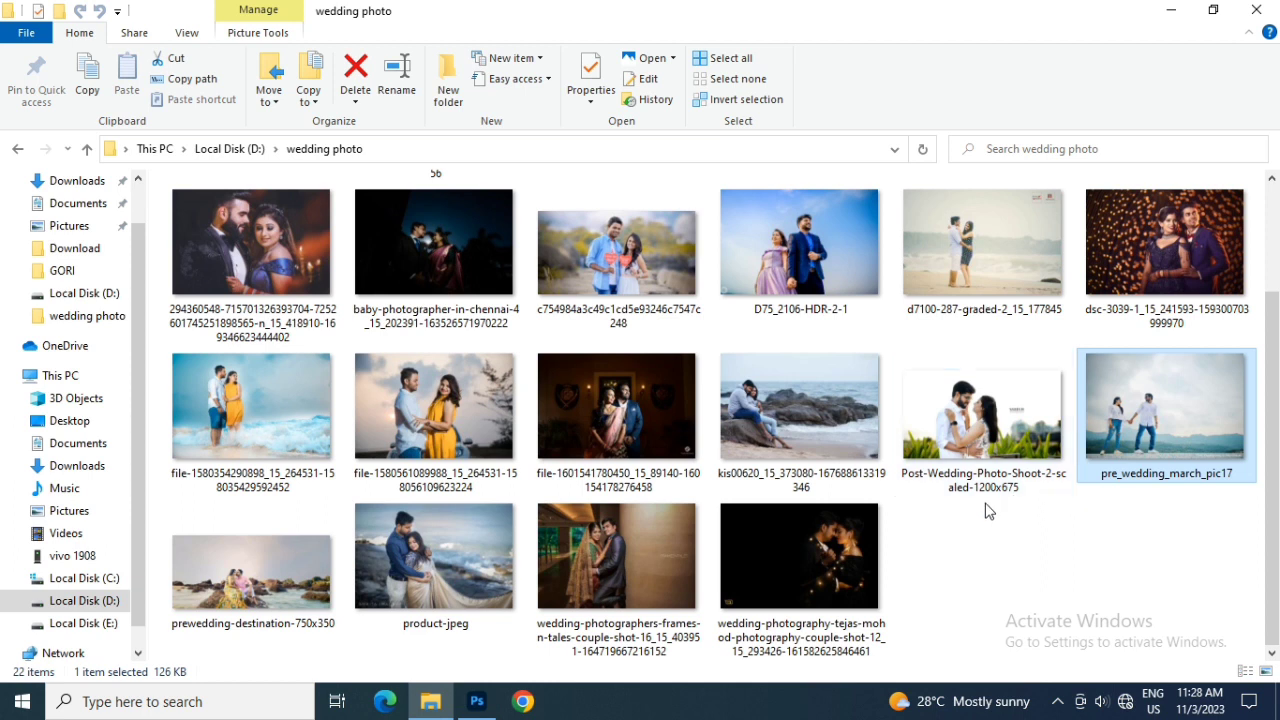
{"action": "scroll", "coordinate": [988, 511], "scroll_direction": "up", "scroll_amount": 3}
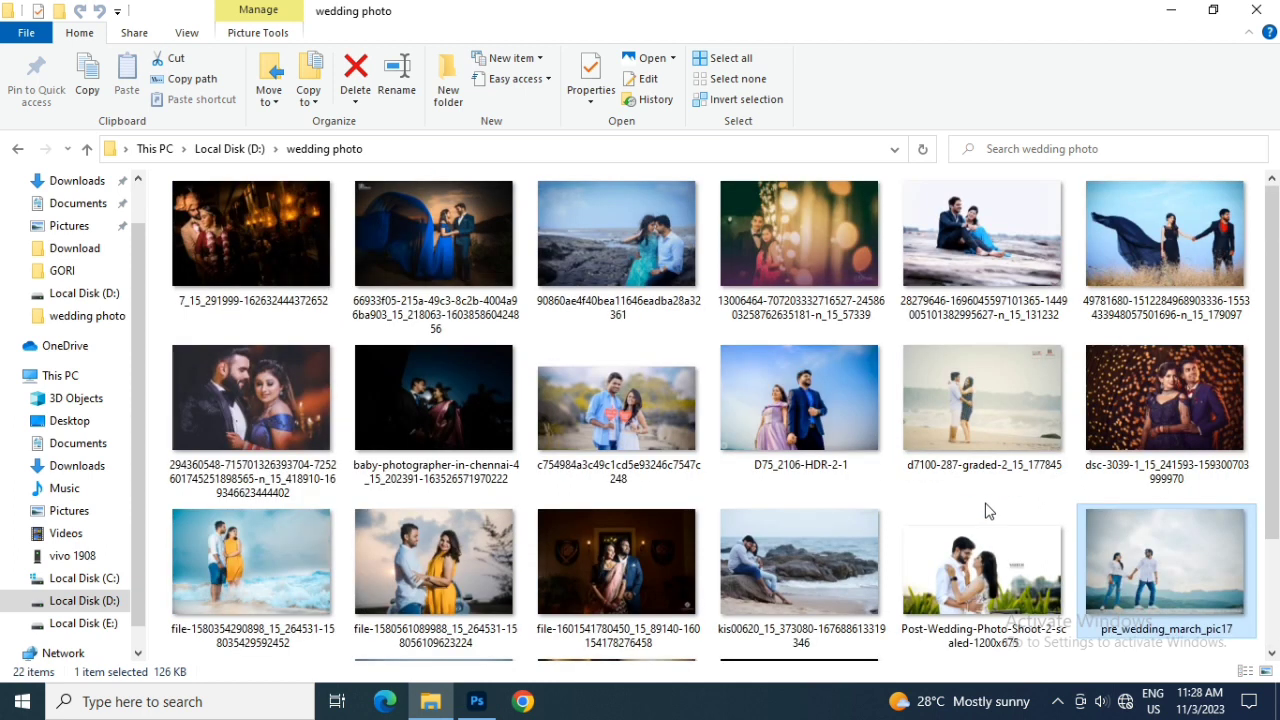
{"action": "left_click", "coordinate": [475, 552]}
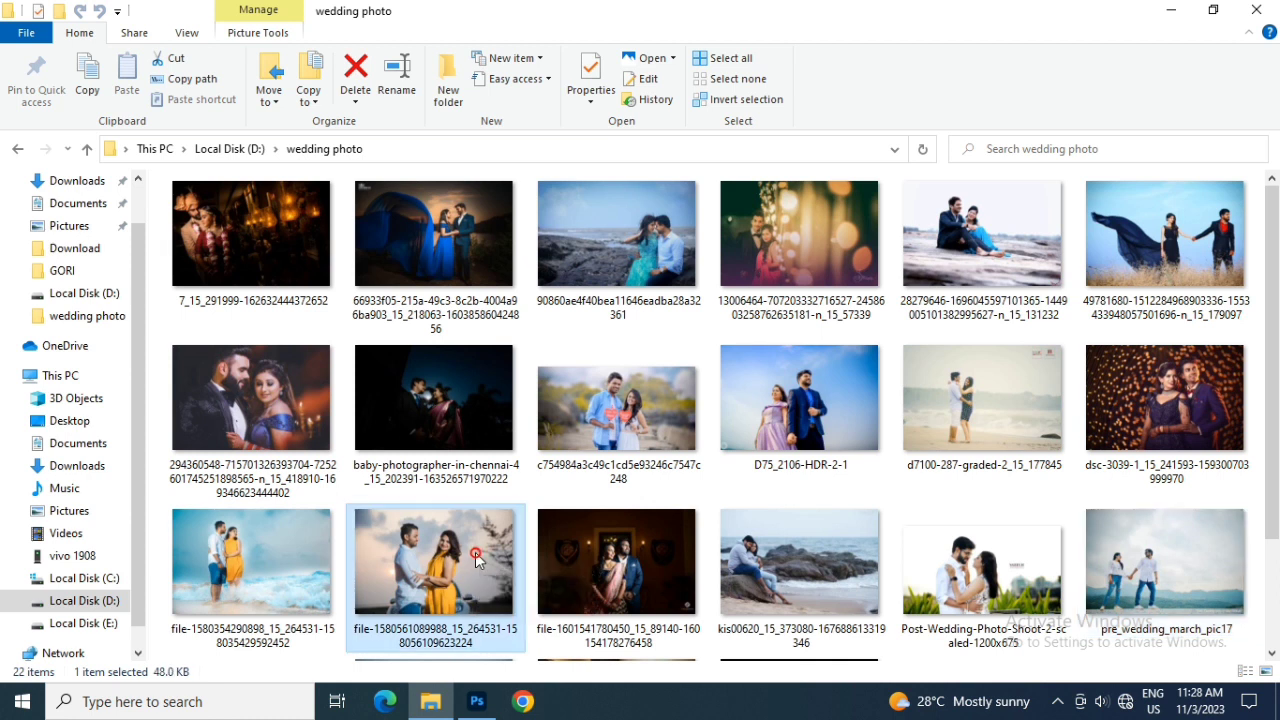
{"action": "left_click_drag", "start_coordinate": [451, 575], "coordinate": [498, 711]}
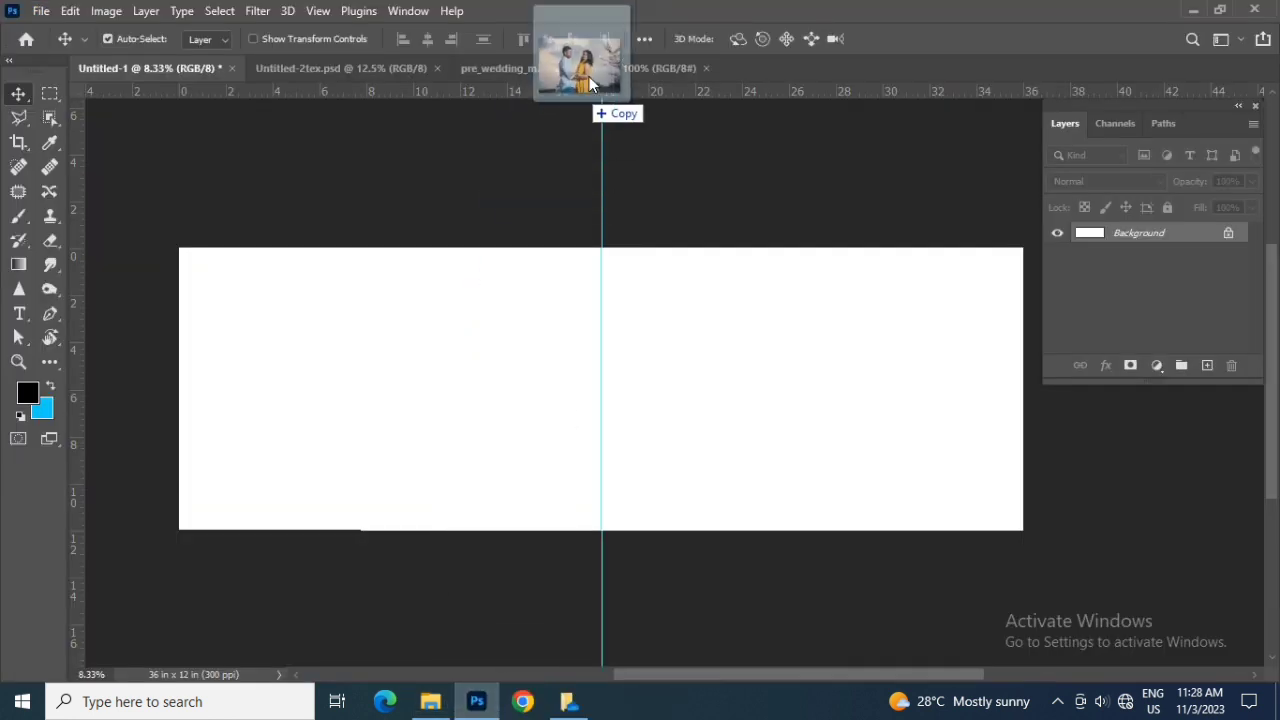
Open the couple photo and place it into the Untitled-1 spread as a new layer.
{"action": "left_click_drag", "start_coordinate": [498, 711], "coordinate": [630, 42]}
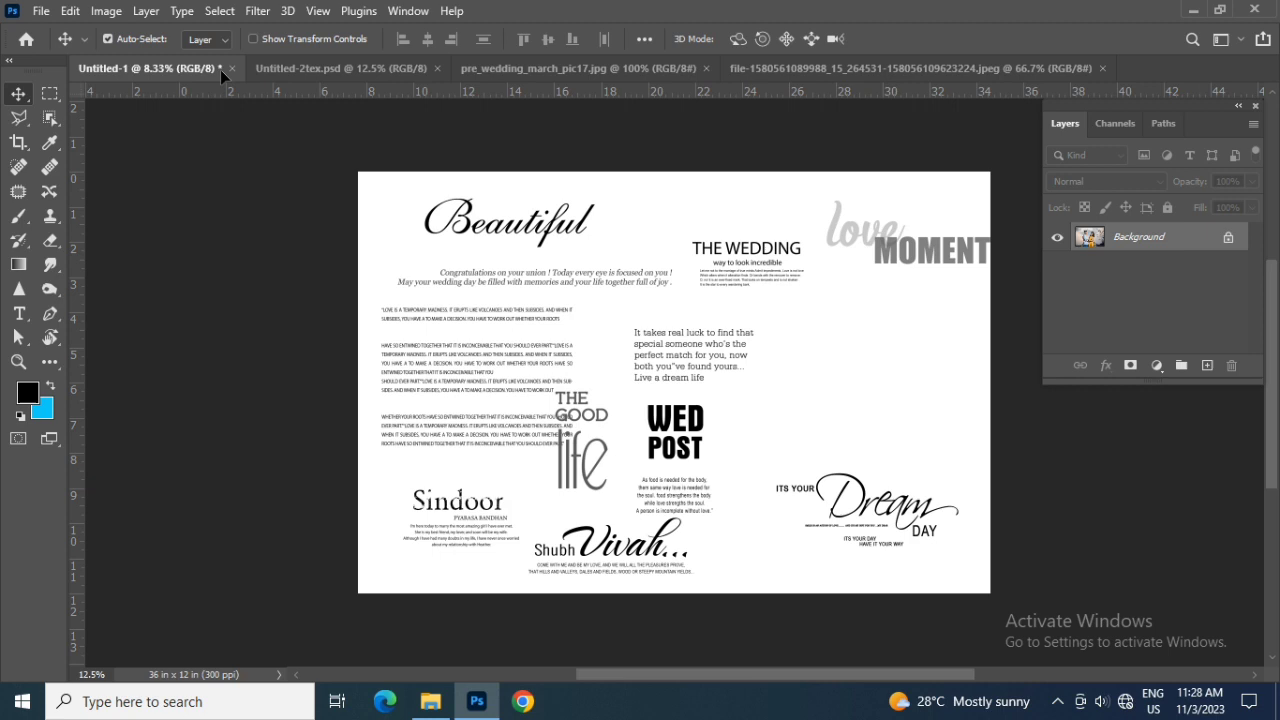
{"action": "left_click_drag", "start_coordinate": [361, 74], "coordinate": [410, 392]}
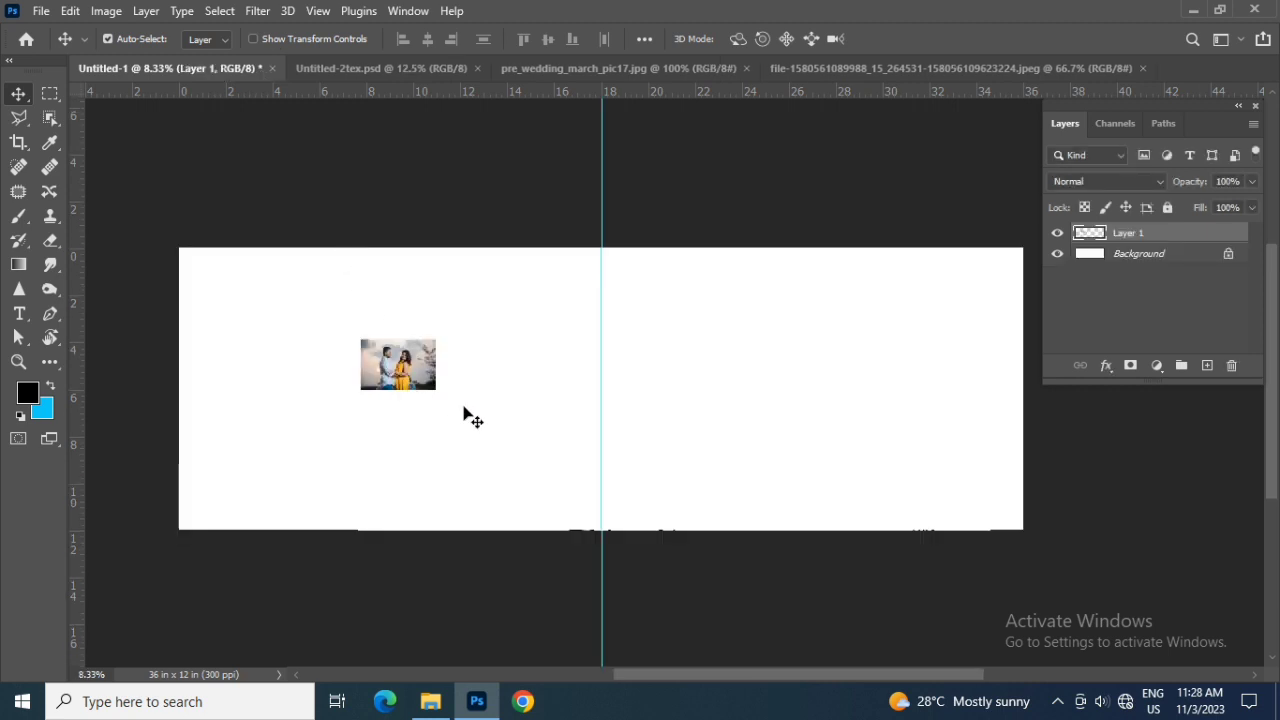
{"action": "key", "text": "ctrl"}
{"action": "key", "text": "ctrl+plus"}
{"action": "key", "text": "ctrl+plus"}
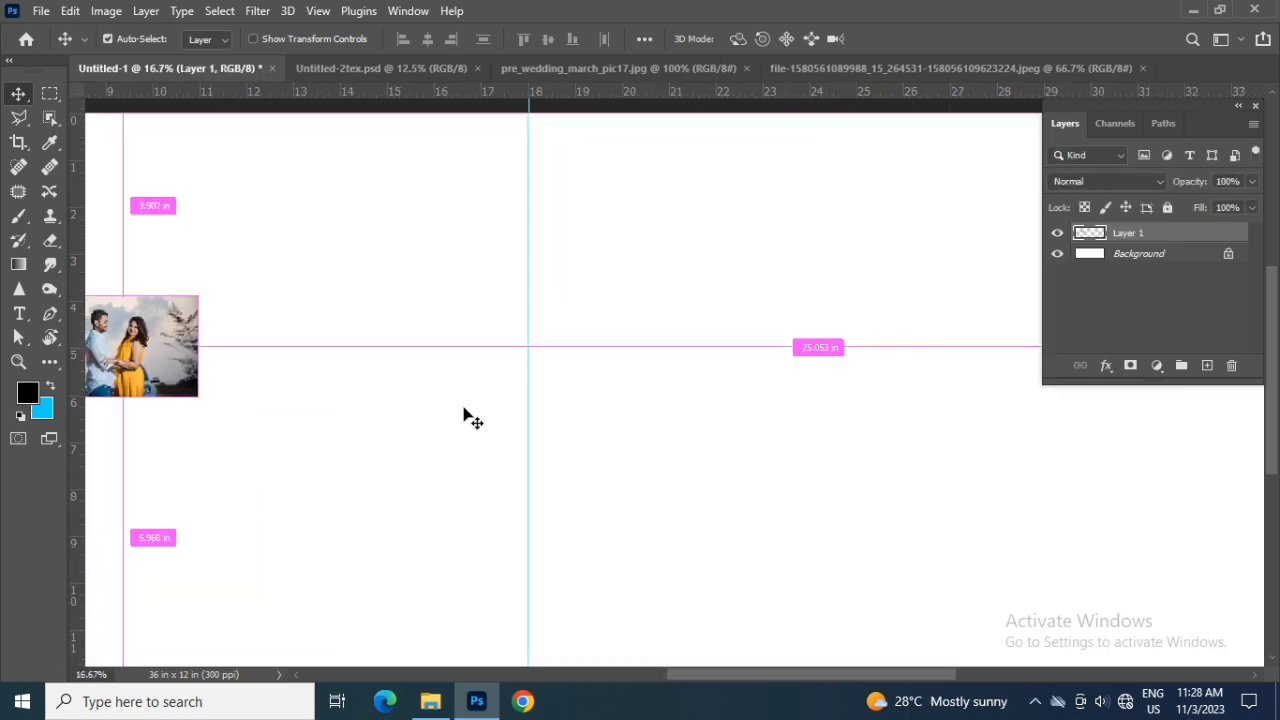
{"action": "left_click_drag", "start_coordinate": [312, 399], "coordinate": [704, 420]}
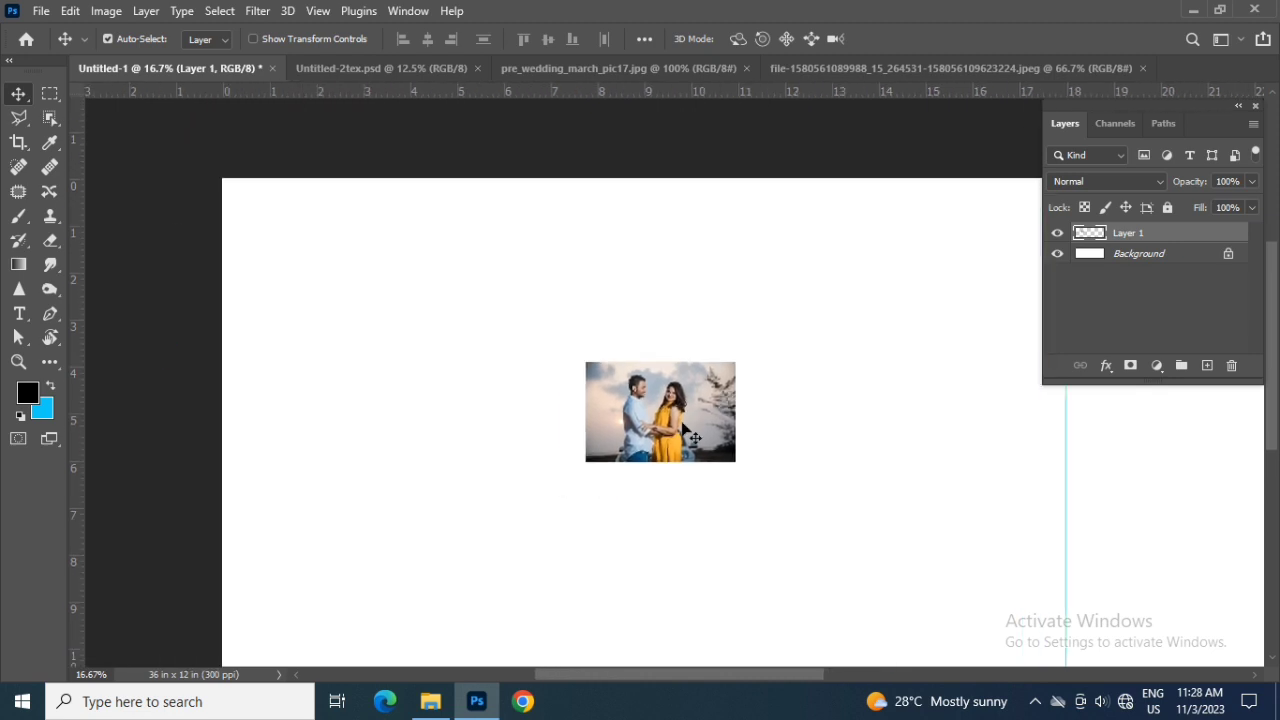
Enlarge the couple photo and snap it into the spread's top-left corner.
{"action": "key", "text": "ctrl+t"}
{"action": "left_click_drag", "start_coordinate": [736, 462], "coordinate": [900, 570]}
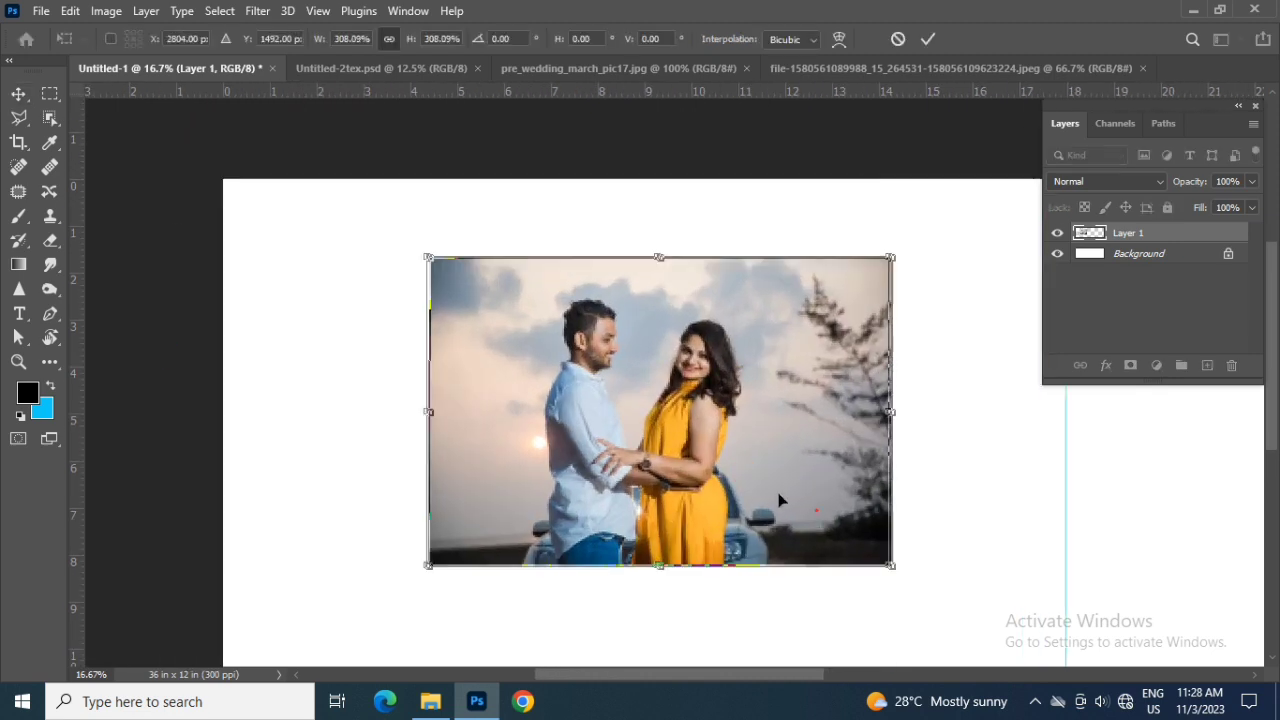
{"action": "left_click_drag", "start_coordinate": [777, 500], "coordinate": [604, 420]}
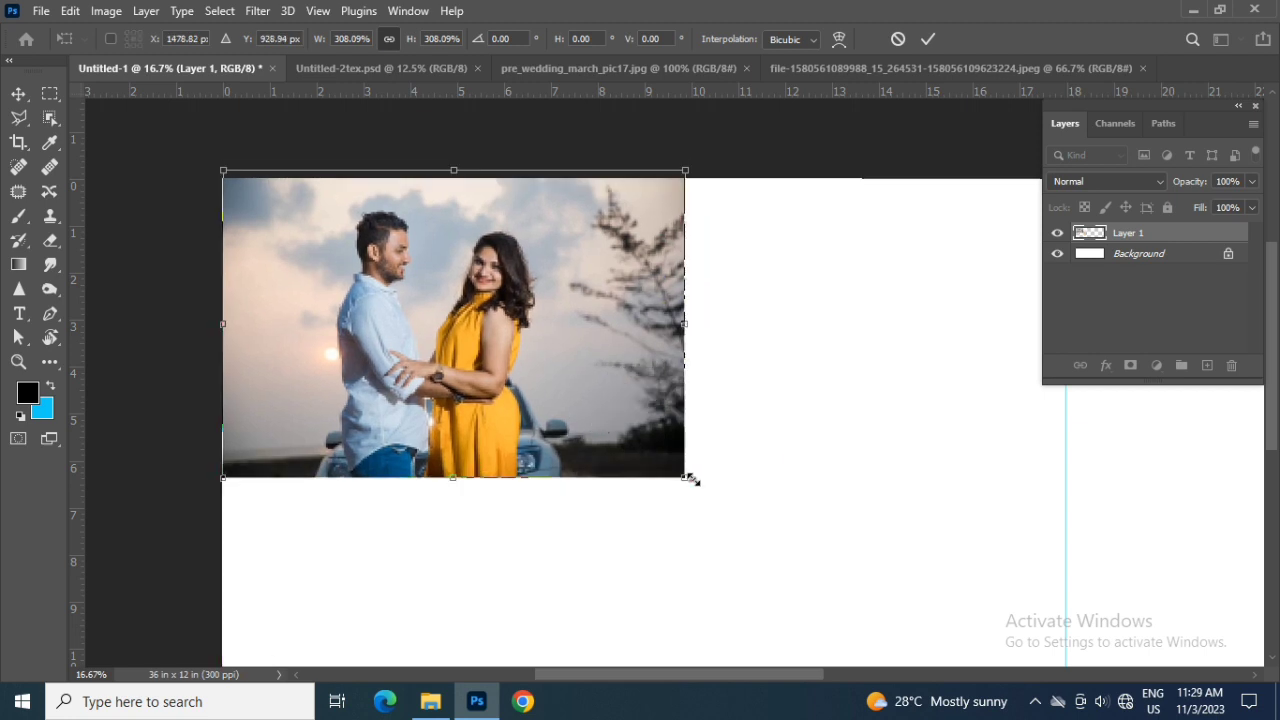
{"action": "left_click_drag", "start_coordinate": [686, 478], "coordinate": [714, 495]}
{"action": "left_click_drag", "start_coordinate": [634, 443], "coordinate": [620, 447]}
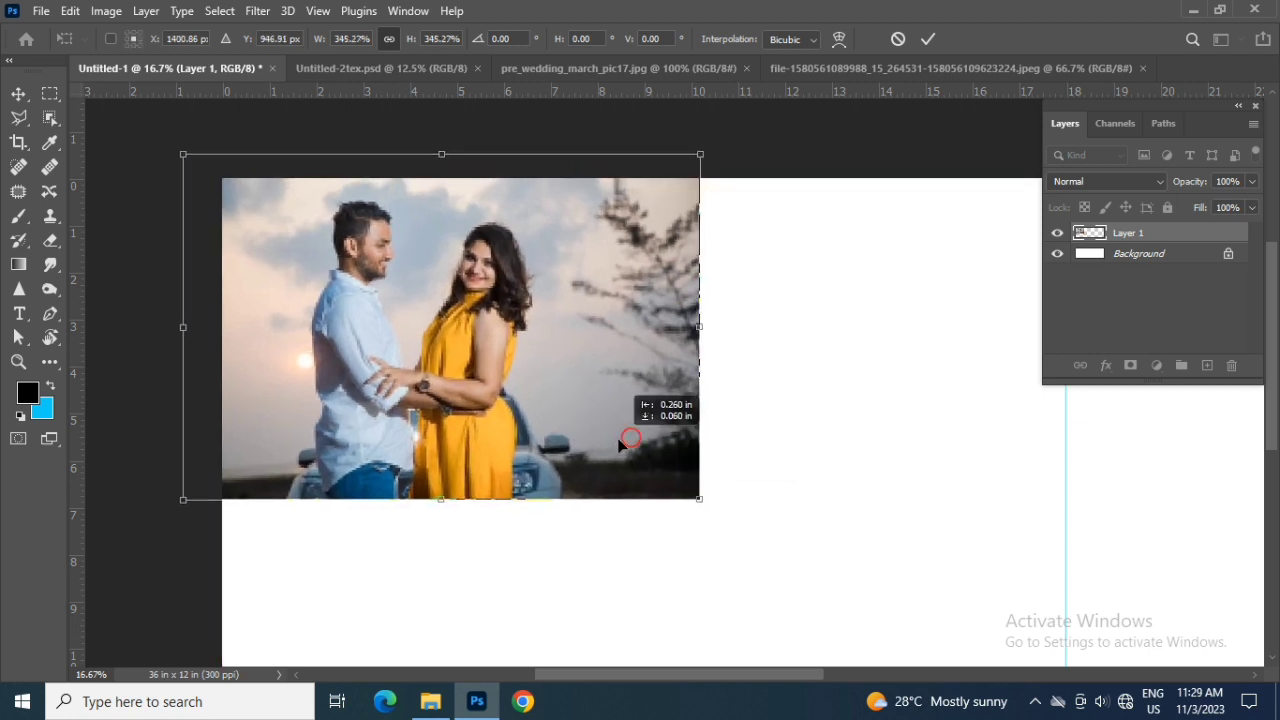
{"action": "key", "text": "Return"}
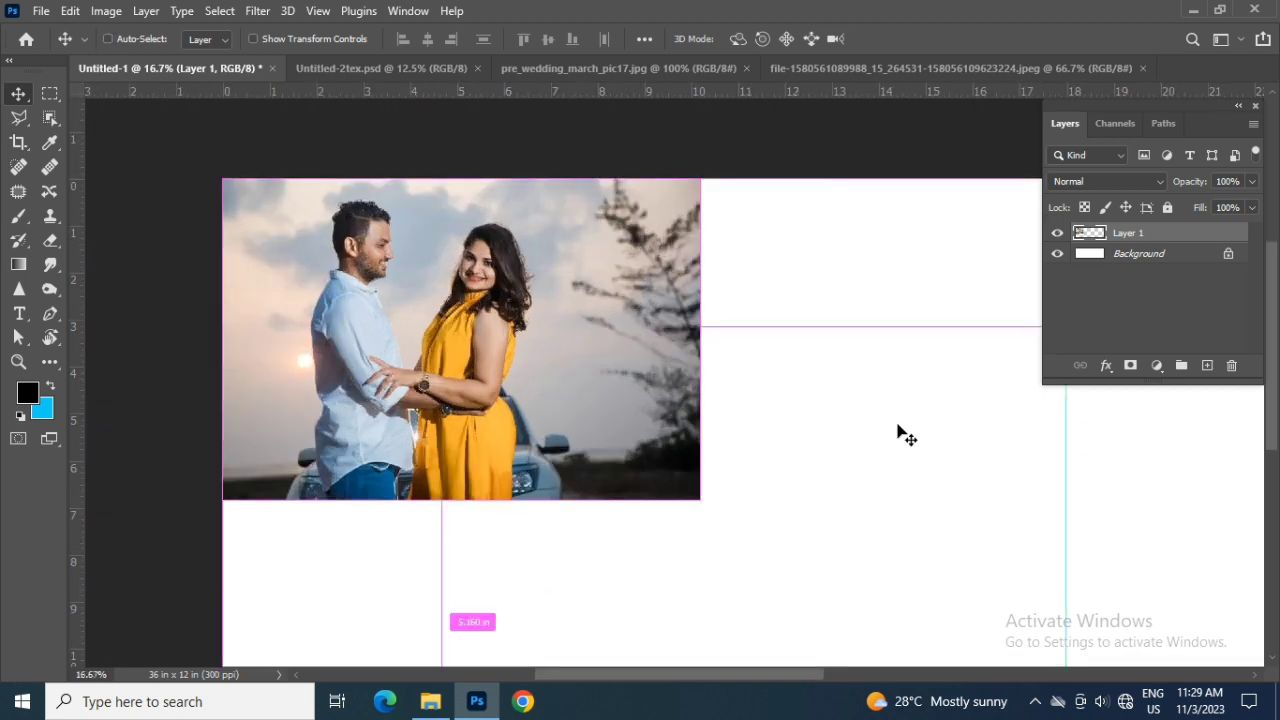
Fade the couple photo layer to 59% opacity.
{"action": "key", "text": "ctrl+minus"}
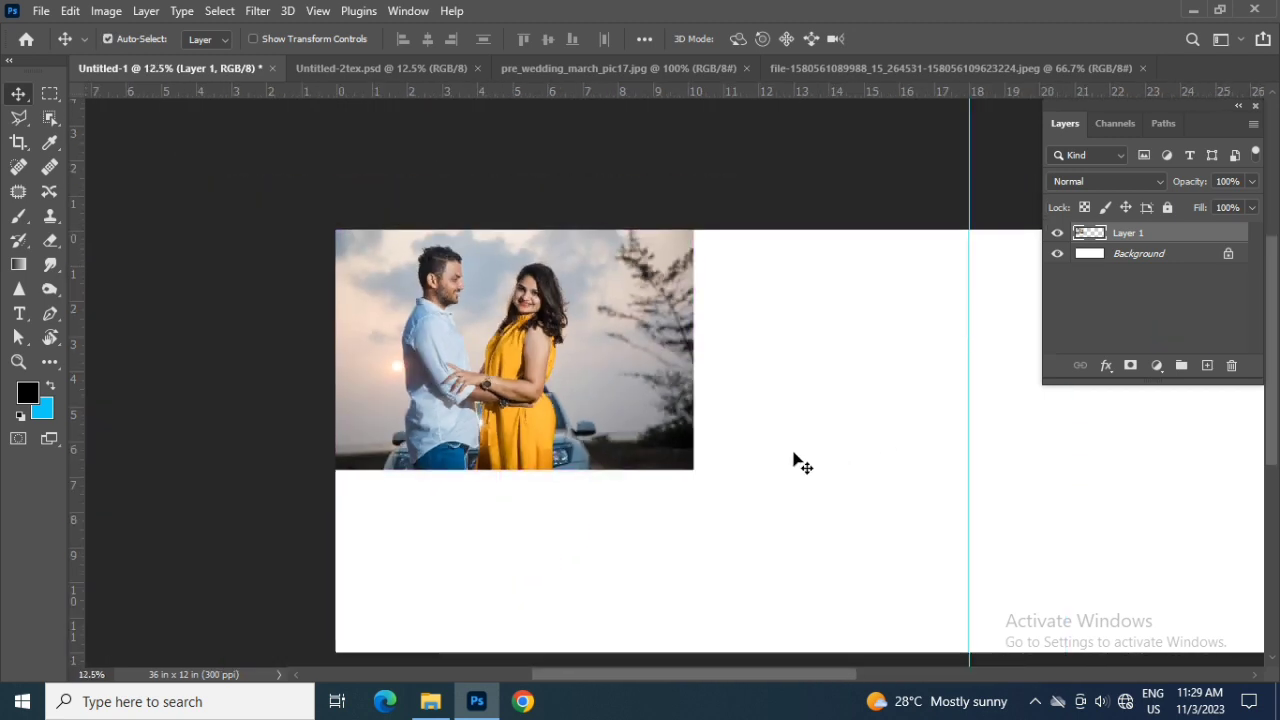
{"action": "left_click_drag", "start_coordinate": [776, 482], "coordinate": [735, 433]}
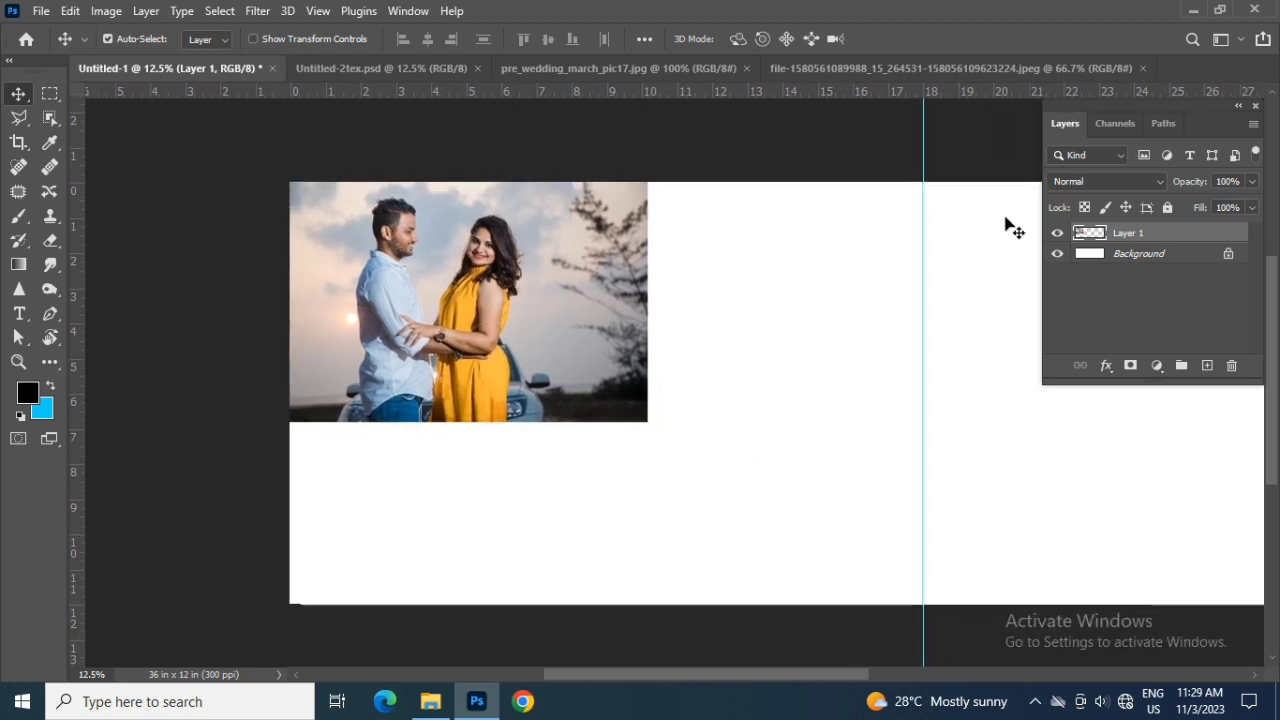
{"action": "left_click_drag", "start_coordinate": [1190, 188], "coordinate": [1136, 190]}
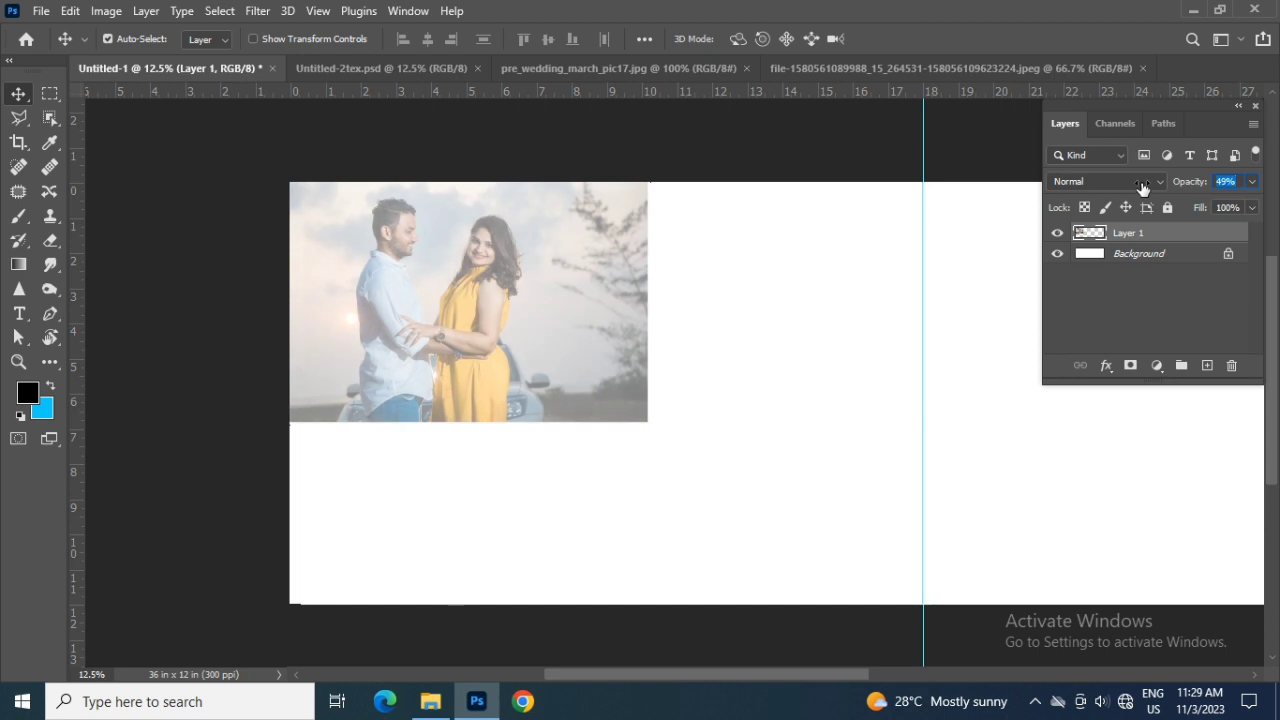
Add a Hide All layer mask and reveal the couple with a large white brush.
{"action": "left_click", "coordinate": [146, 12]}
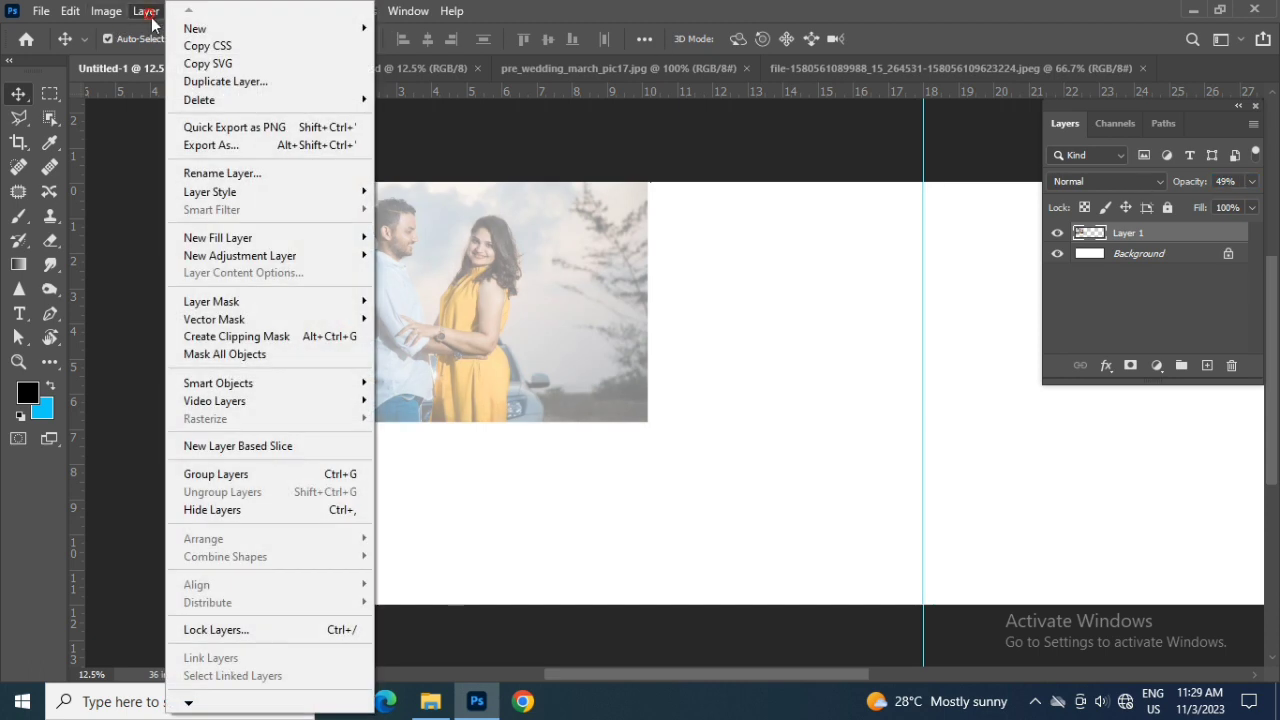
{"action": "mouse_move", "coordinate": [212, 301]}
{"action": "left_click", "coordinate": [398, 318]}
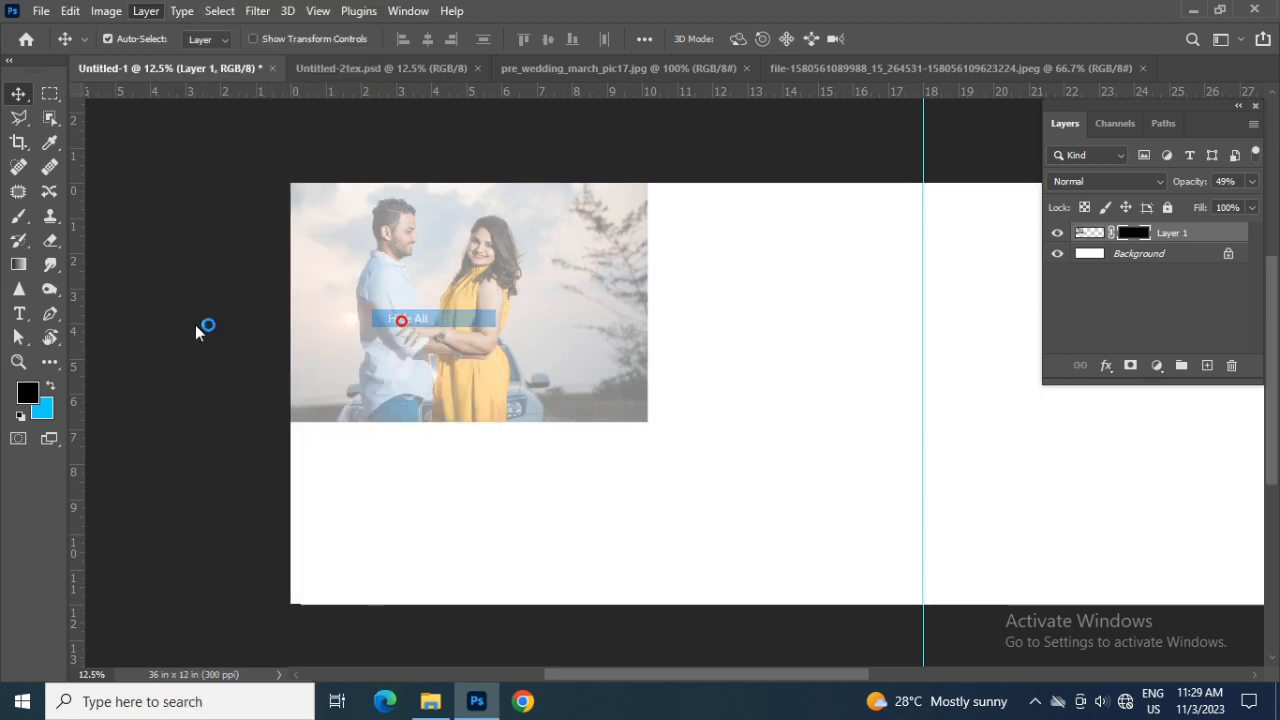
{"action": "key", "text": "b"}
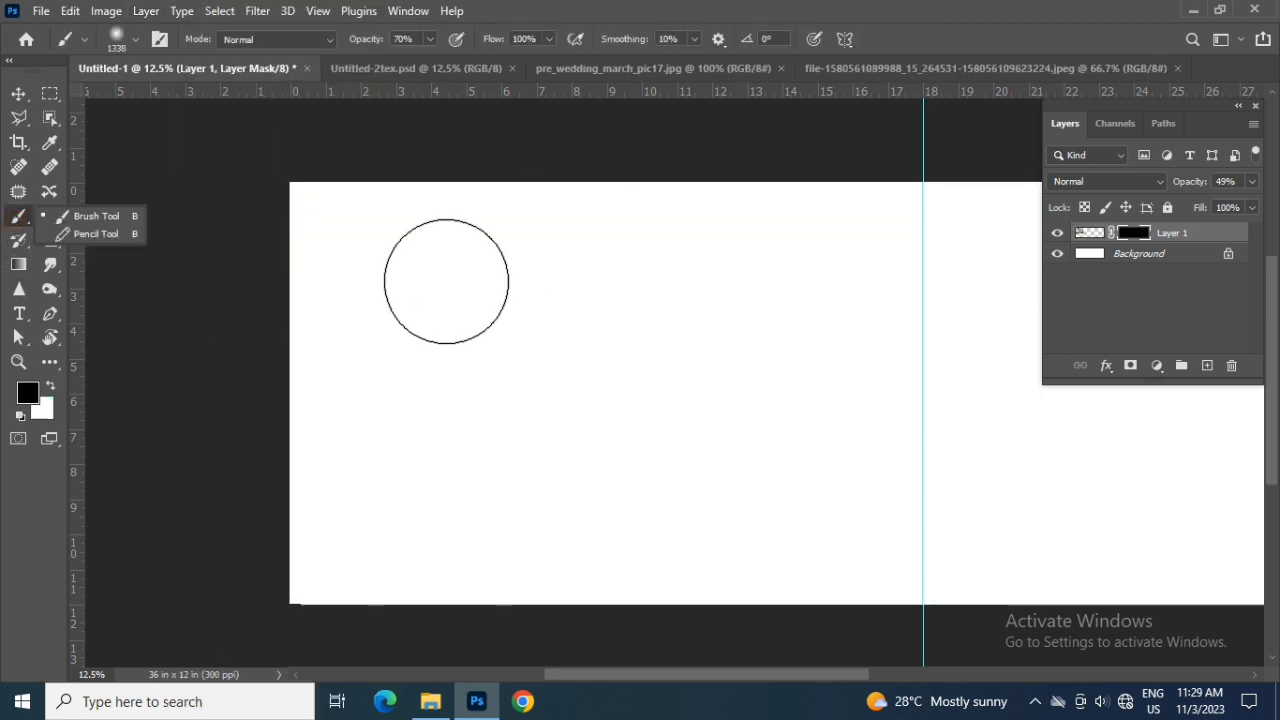
{"action": "key", "text": "x"}
{"action": "mouse_move", "coordinate": [449, 274]}
{"action": "left_mouse_down"}
{"action": "mouse_move", "coordinate": [477, 300]}
{"action": "mouse_move", "coordinate": [436, 272]}
{"action": "left_mouse_up"}
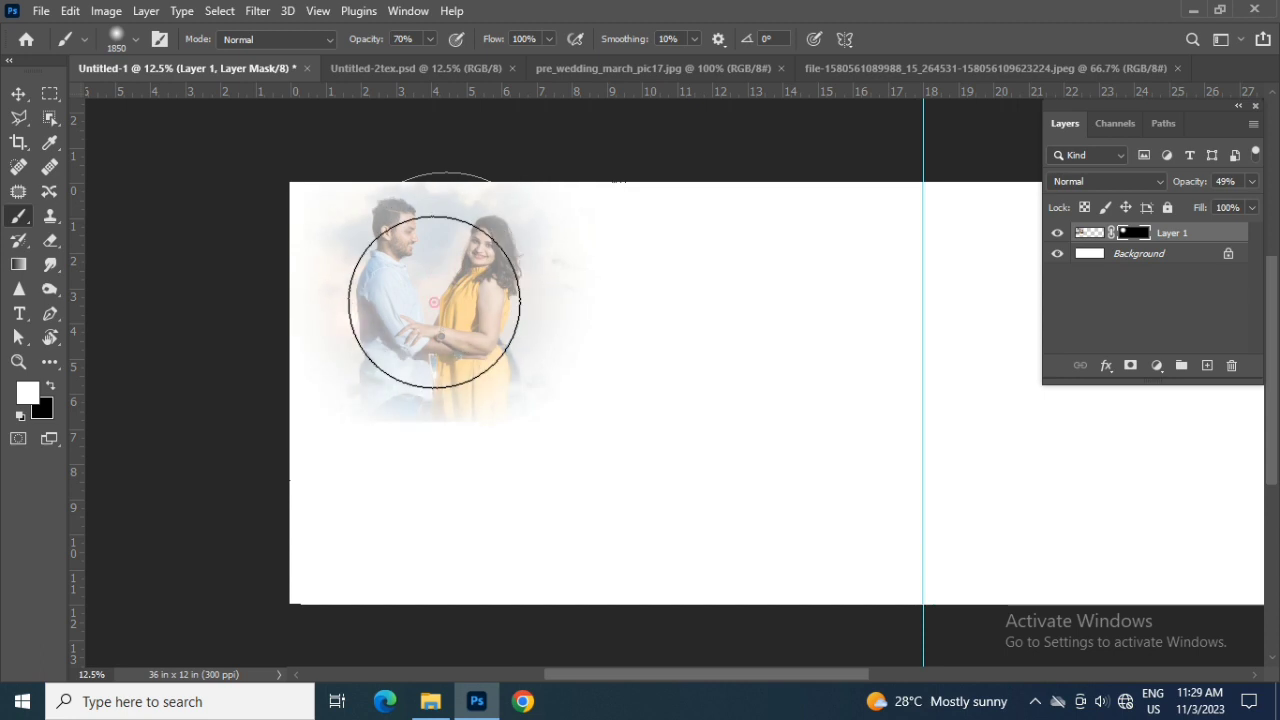
{"action": "mouse_move", "coordinate": [423, 309]}
{"action": "left_mouse_down"}
{"action": "mouse_move", "coordinate": [434, 315]}
{"action": "mouse_move", "coordinate": [390, 285]}
{"action": "left_mouse_up"}
Paint black around the photo's bottom, right and upper-left edges so they fade into white.
{"action": "key", "text": "x"}
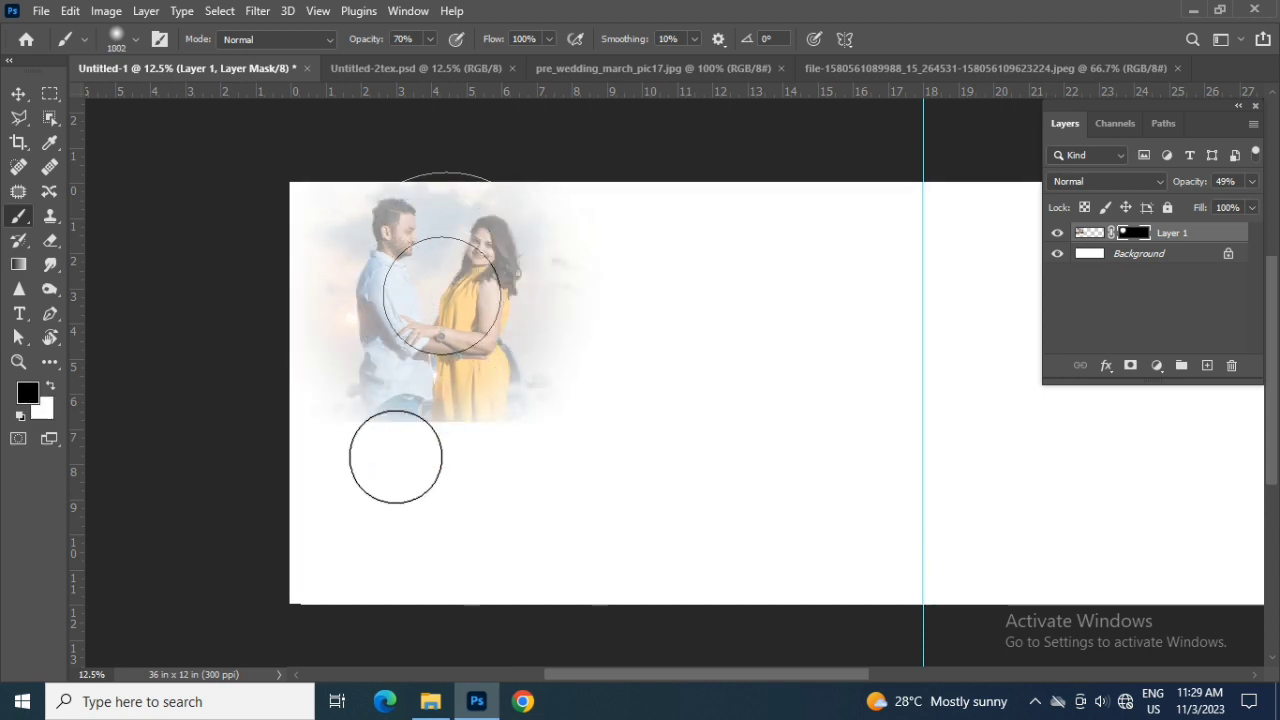
{"action": "mouse_move", "coordinate": [334, 449]}
{"action": "left_mouse_down"}
{"action": "mouse_move", "coordinate": [441, 460]}
{"action": "mouse_move", "coordinate": [647, 445]}
{"action": "left_mouse_up"}
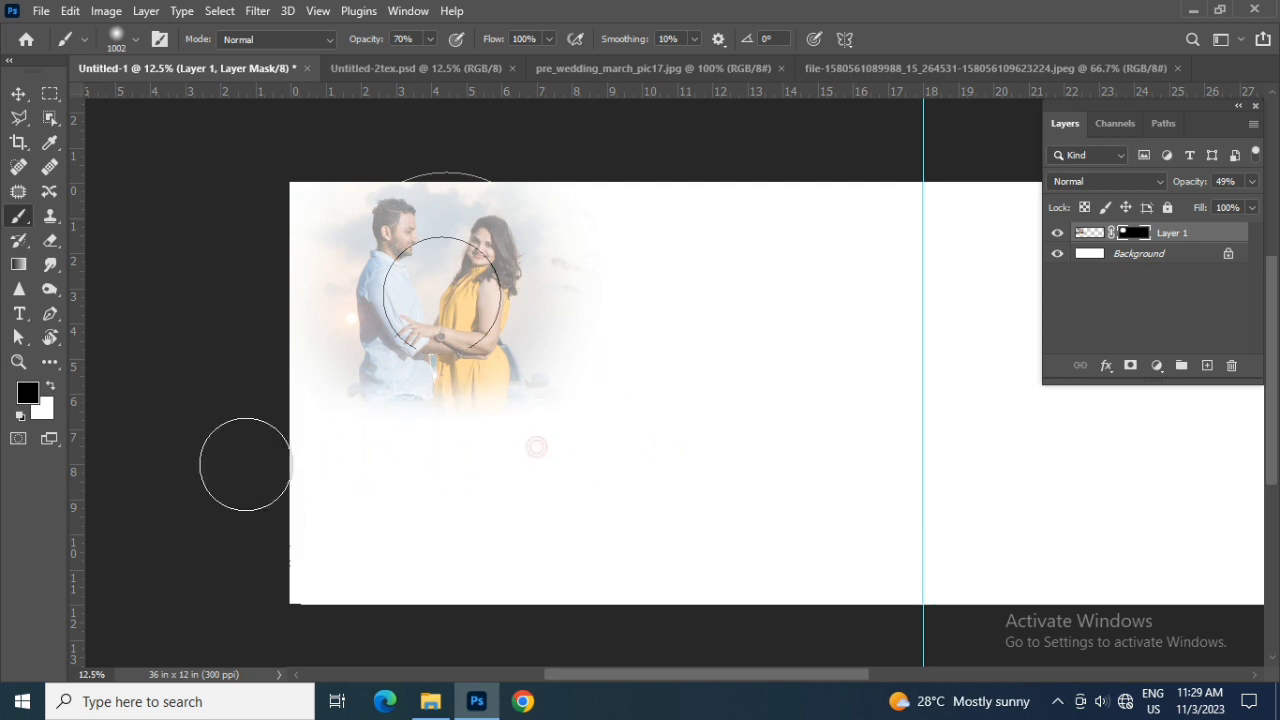
{"action": "left_click_drag", "start_coordinate": [349, 449], "coordinate": [543, 426]}
{"action": "left_click_drag", "start_coordinate": [594, 206], "coordinate": [591, 437]}
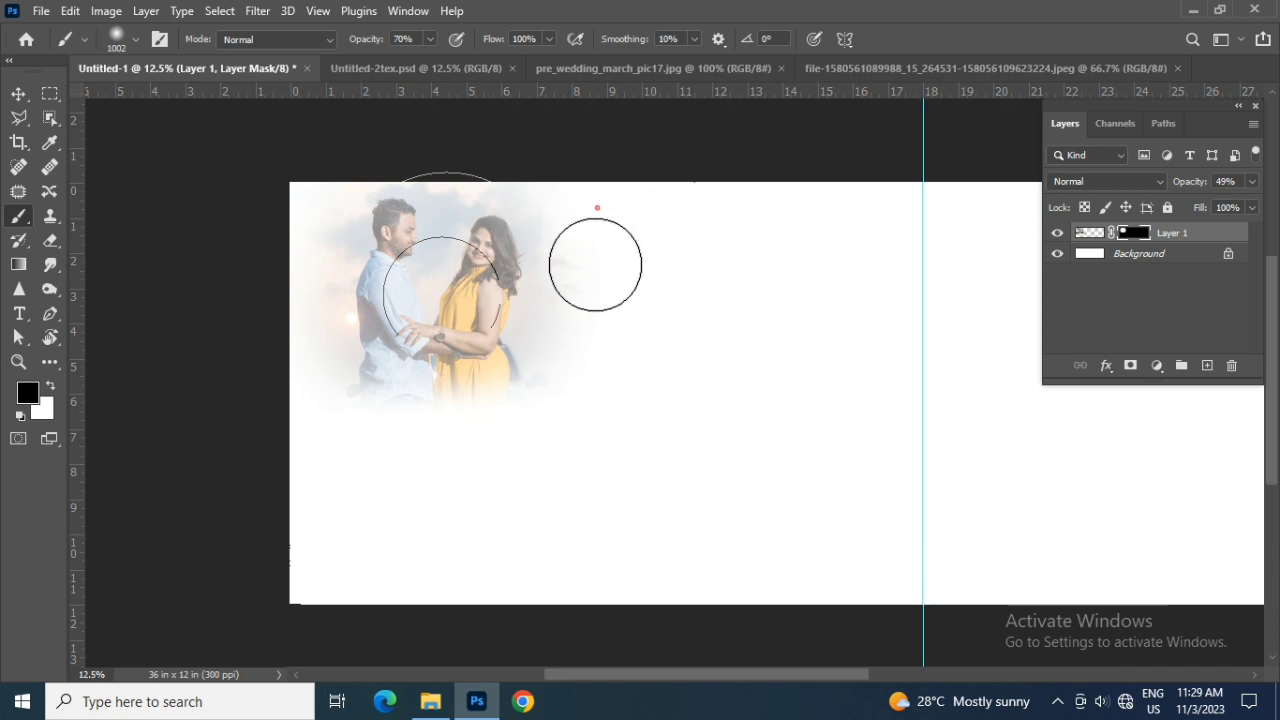
{"action": "left_click_drag", "start_coordinate": [300, 188], "coordinate": [309, 449]}
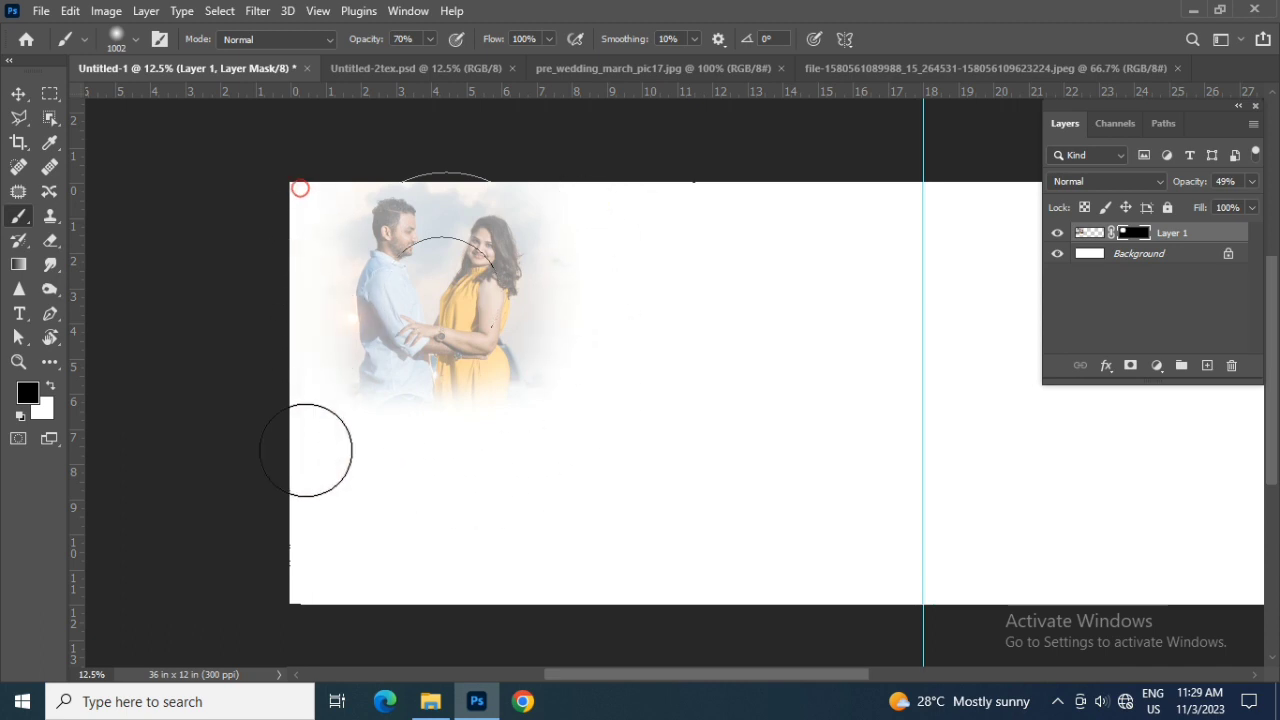
{"action": "left_click", "coordinate": [19, 96]}
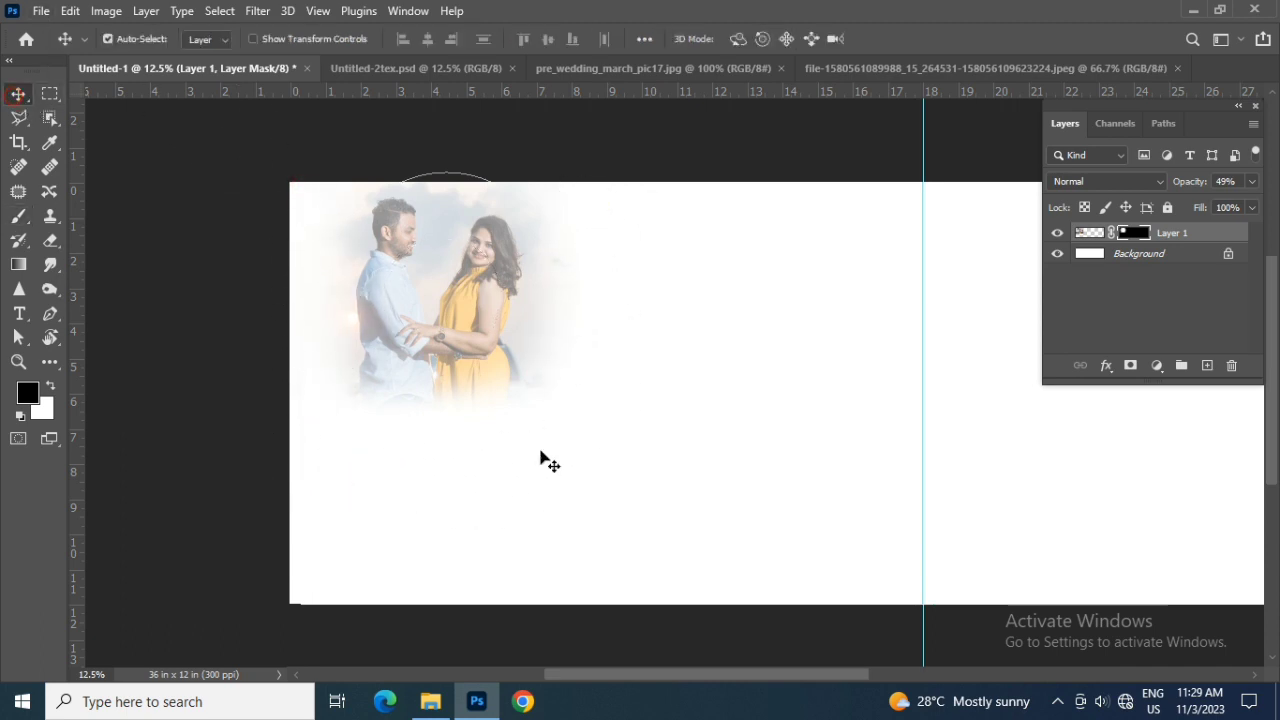
Scale the masked couple photo to about 167.5% so it fills the left page top to bottom.
{"action": "key", "text": "ctrl"}
{"action": "key", "text": "ctrl+t"}
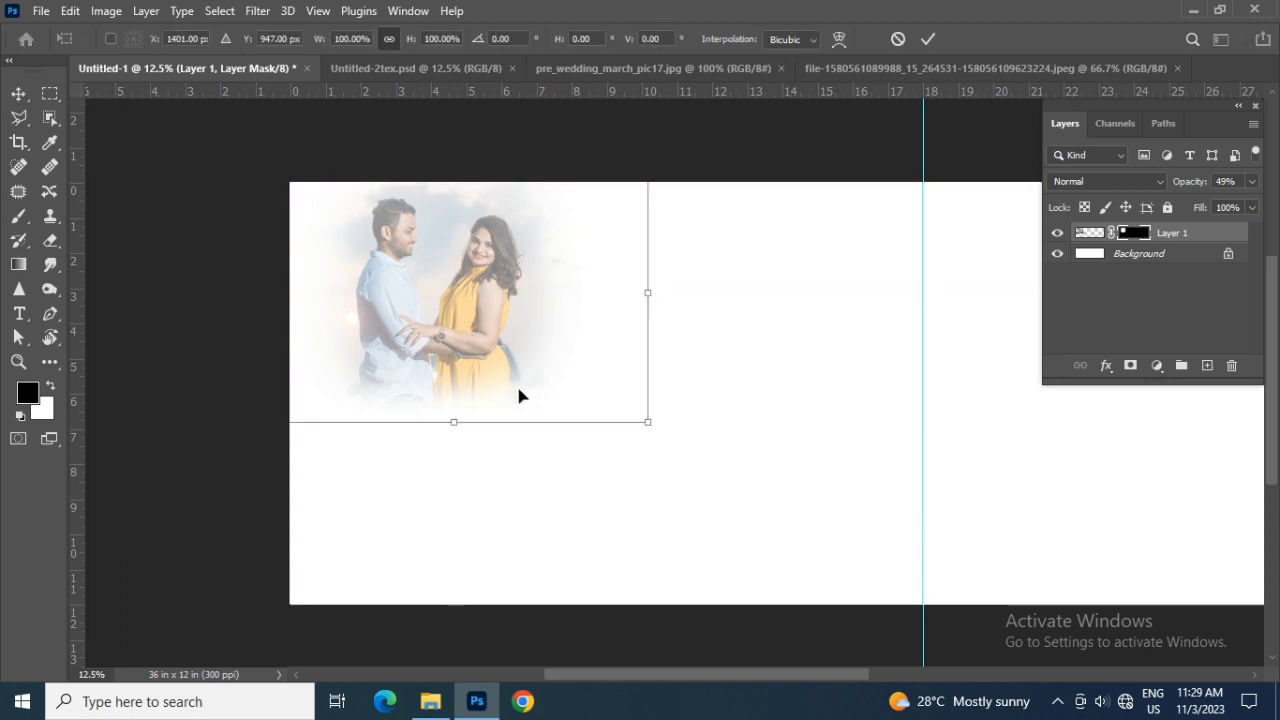
{"action": "left_click_drag", "start_coordinate": [645, 432], "coordinate": [772, 494]}
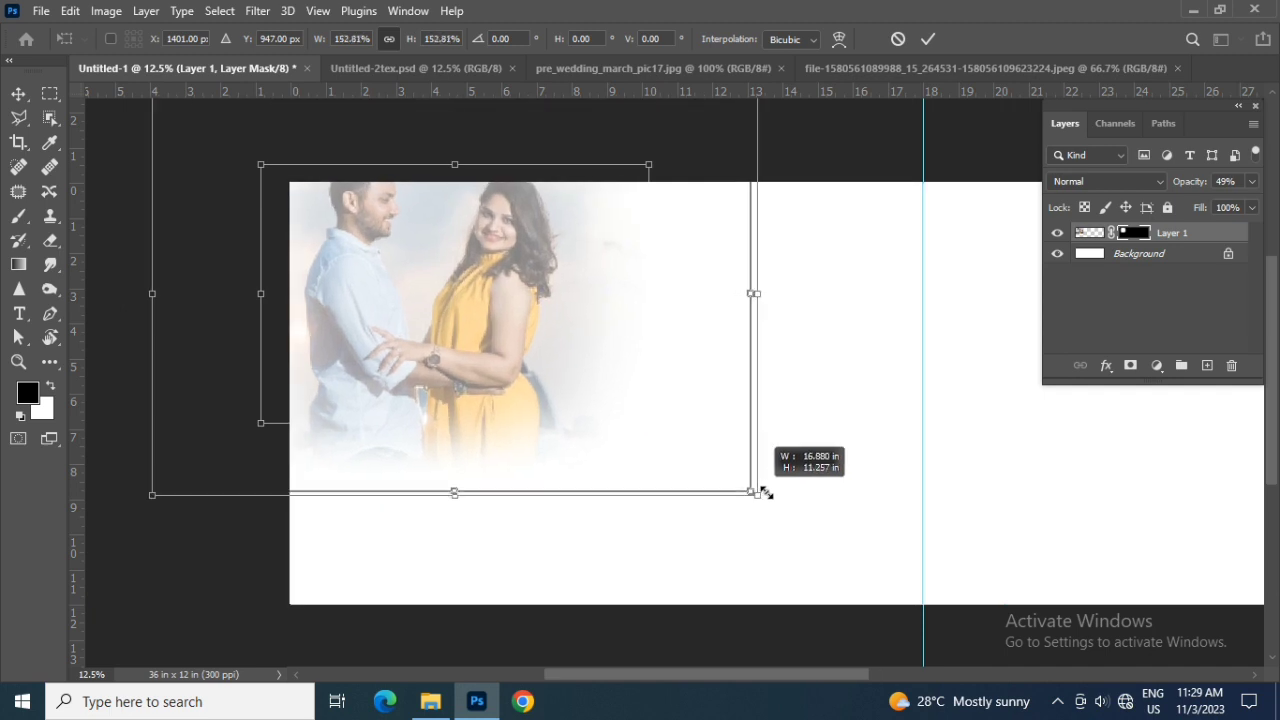
{"action": "left_click_drag", "start_coordinate": [451, 310], "coordinate": [489, 410]}
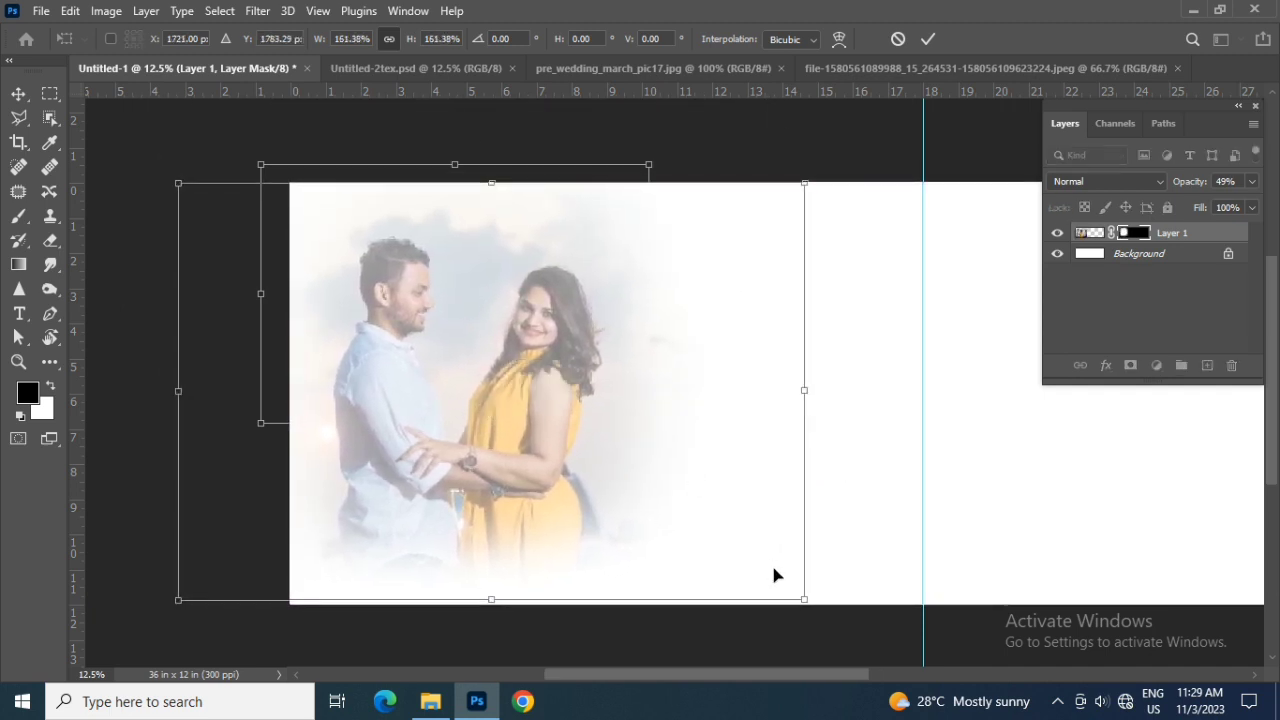
{"action": "left_click_drag", "start_coordinate": [801, 596], "coordinate": [813, 598]}
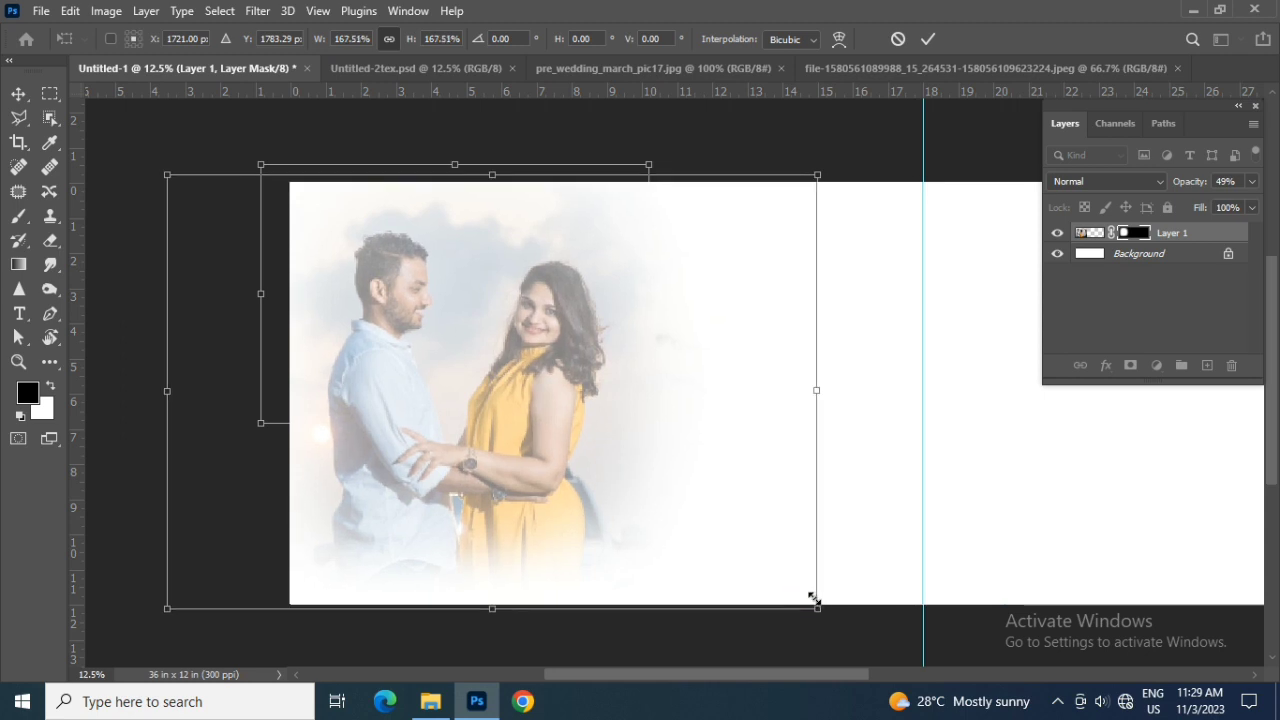
{"action": "key", "text": "Return"}
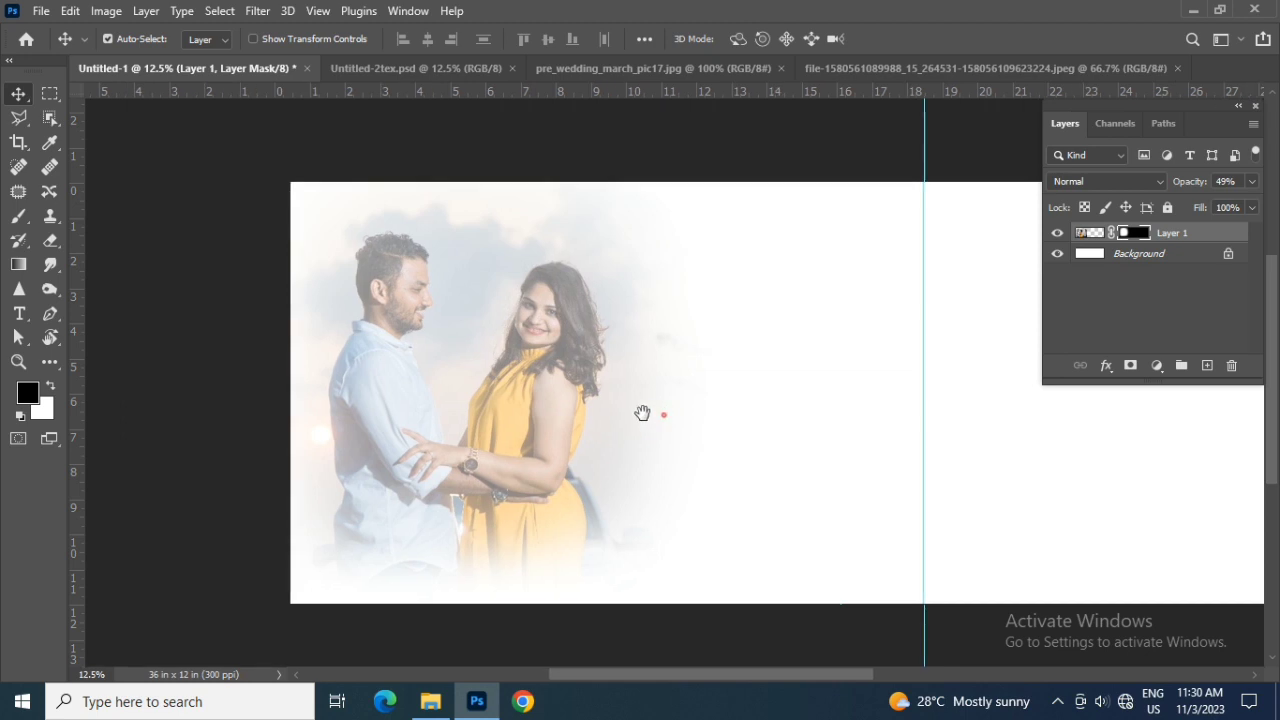
{"action": "left_click_drag", "start_coordinate": [665, 414], "coordinate": [583, 414]}
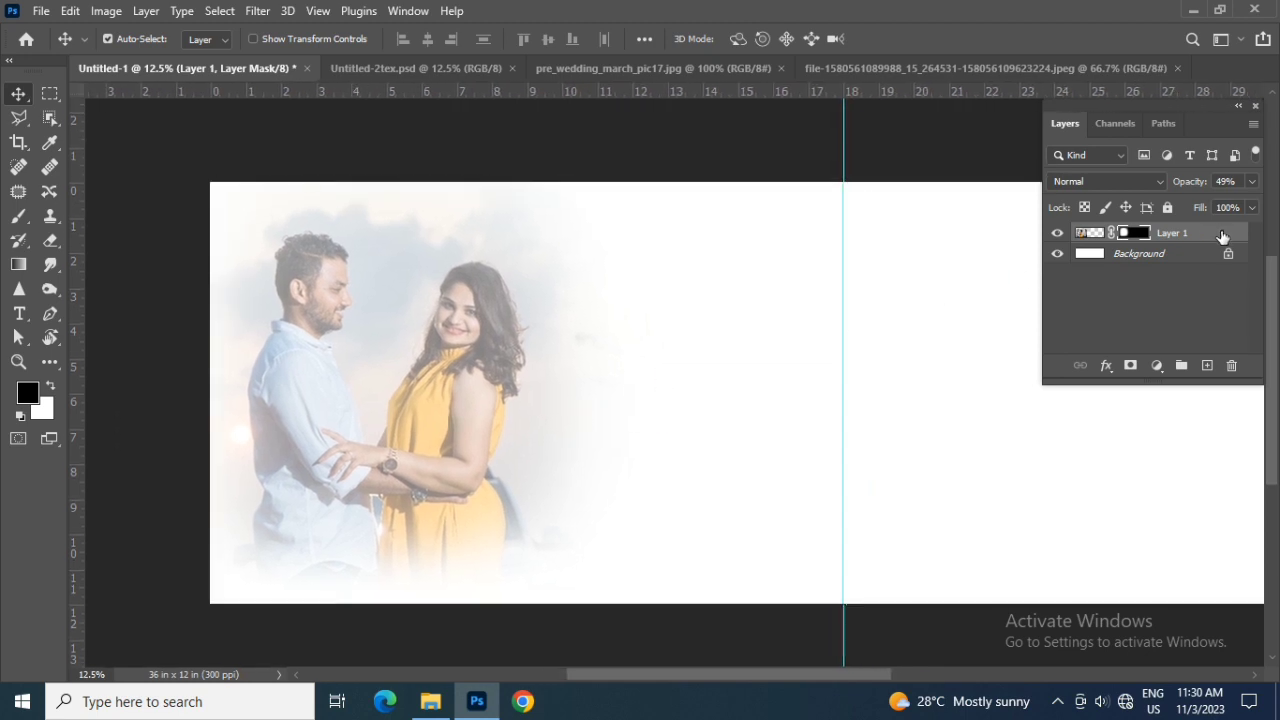
Close the separate couple photo and copy the ITS YOUR Dream DAY text from Untitled-2tex.psd below the couple.
{"action": "left_click", "coordinate": [932, 67]}
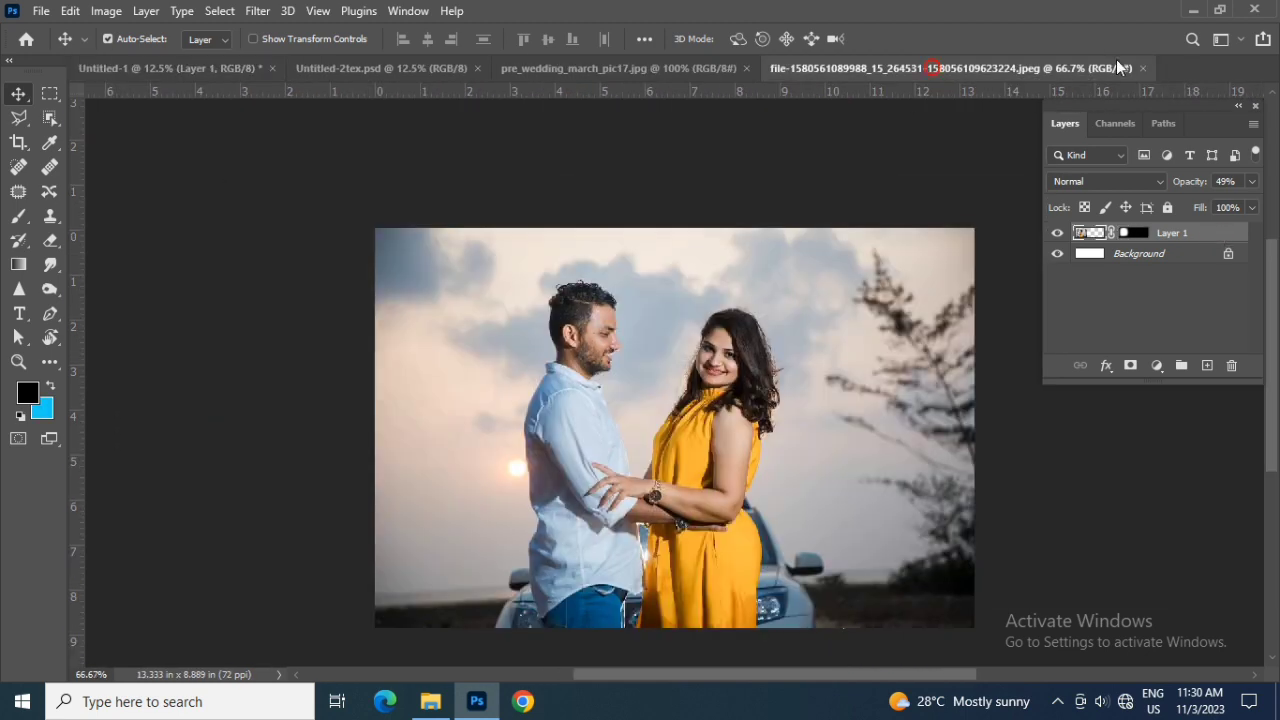
{"action": "left_click", "coordinate": [1144, 68]}
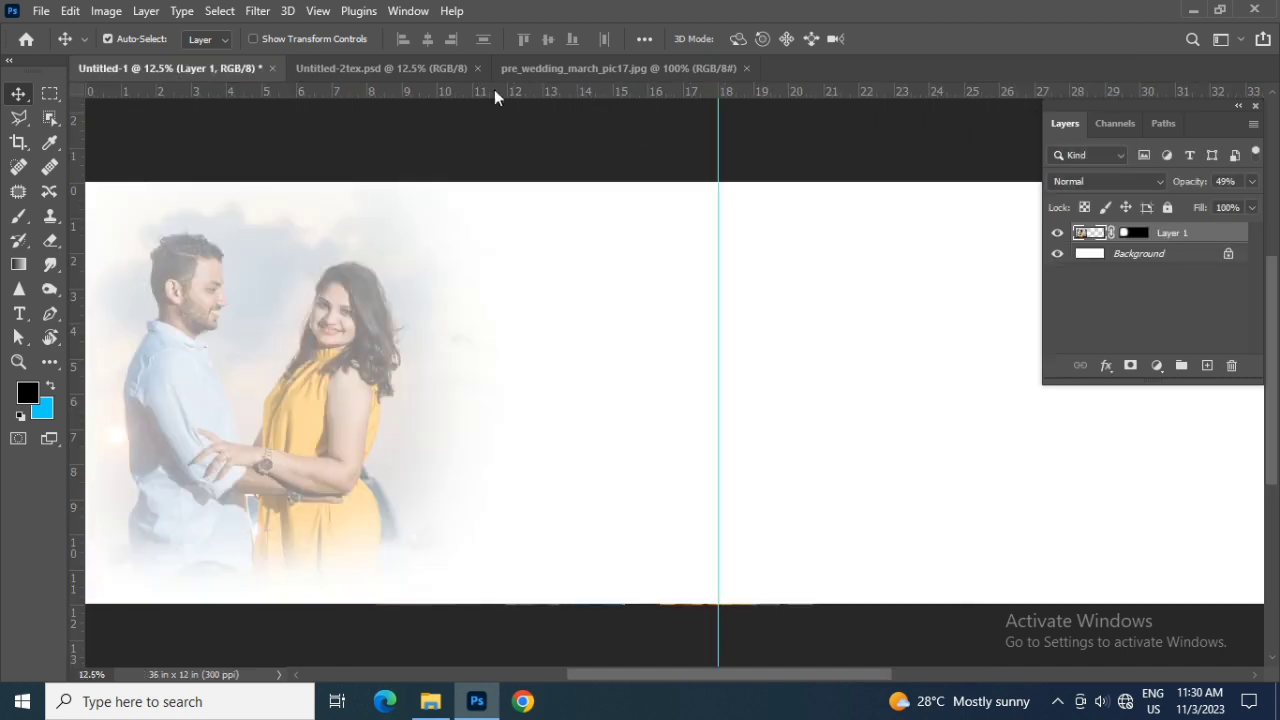
{"action": "left_click", "coordinate": [389, 69]}
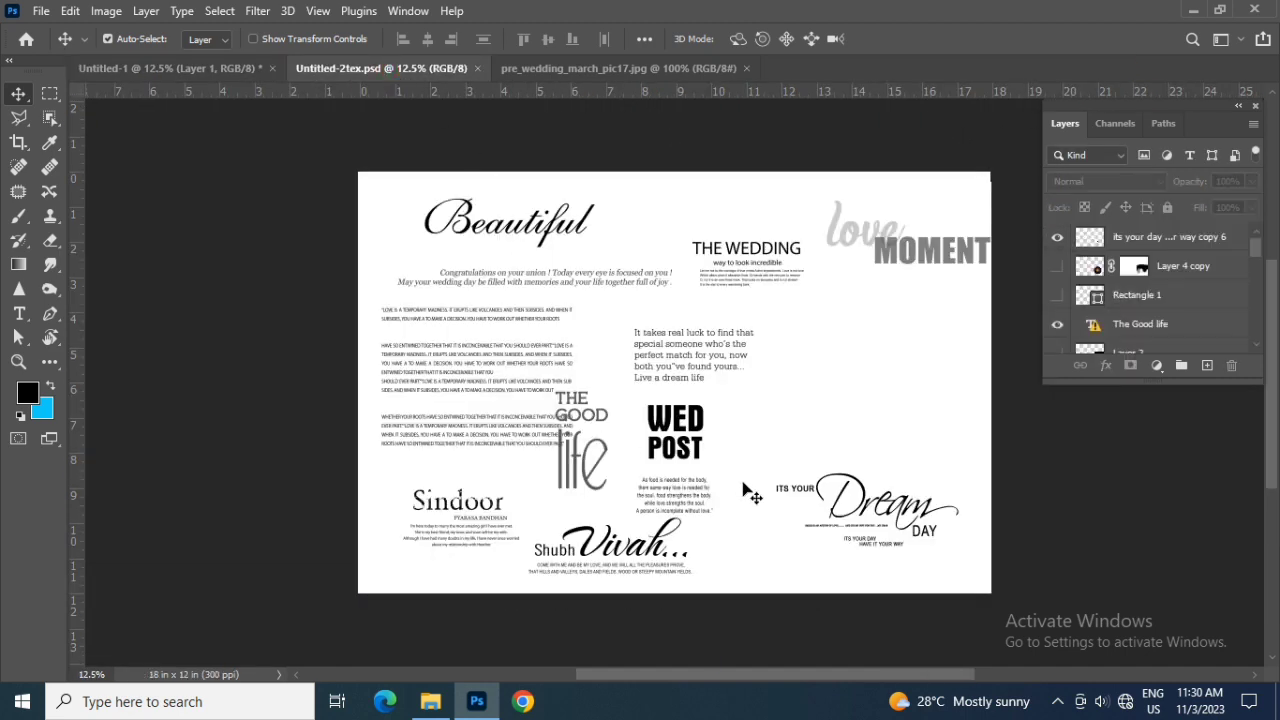
{"action": "left_click", "coordinate": [817, 488]}
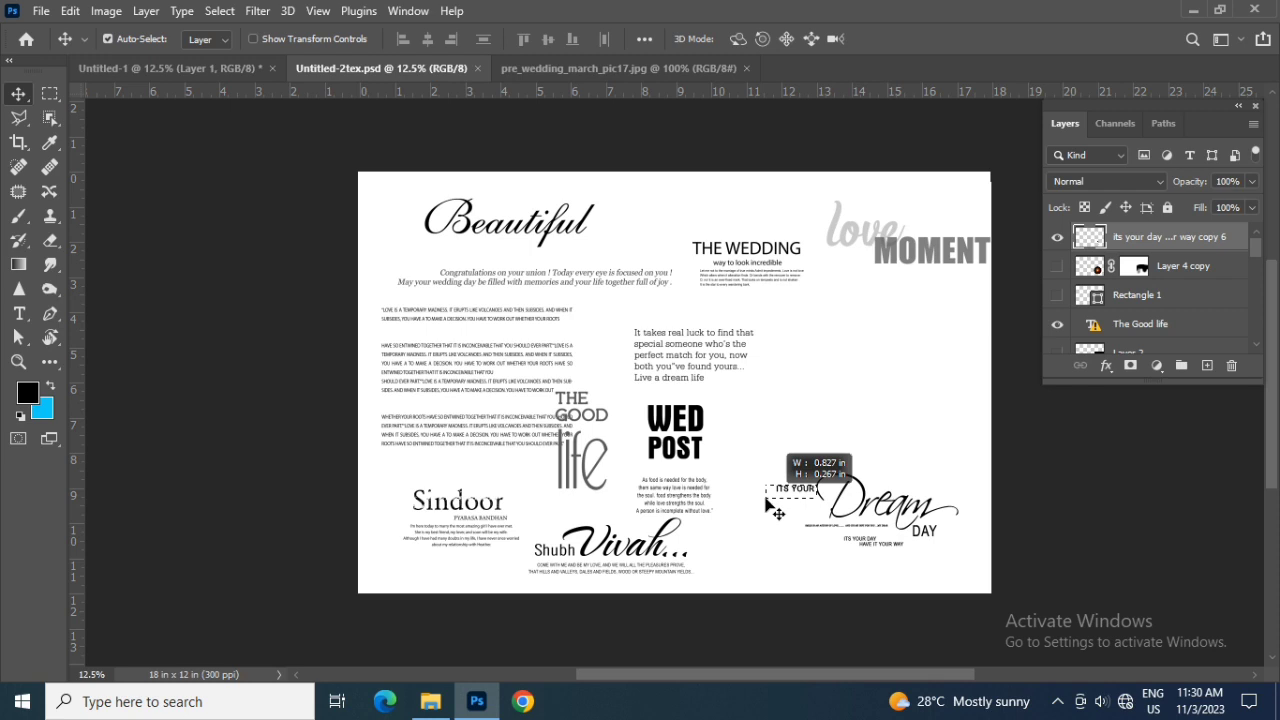
{"action": "left_click_drag", "start_coordinate": [877, 507], "coordinate": [243, 77]}
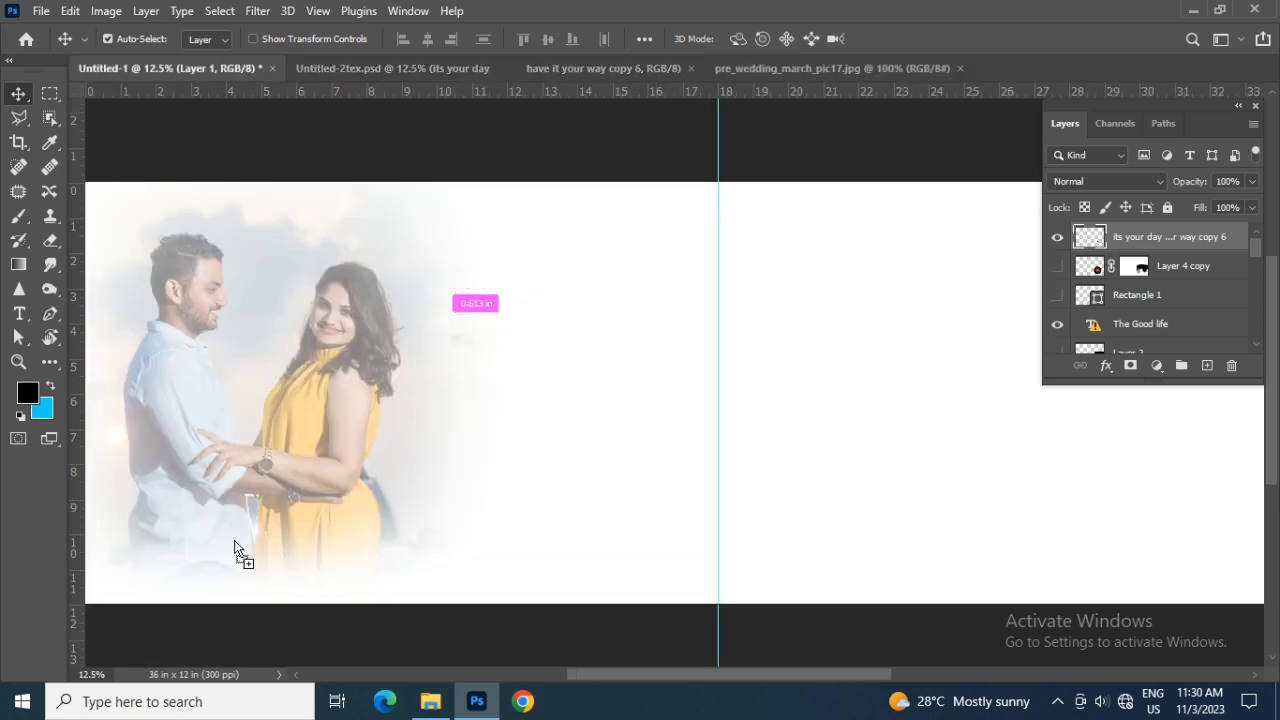
{"action": "left_click_drag", "start_coordinate": [234, 548], "coordinate": [249, 557]}
{"action": "mouse_move", "coordinate": [329, 424]}
{"action": "left_mouse_down"}
{"action": "mouse_move", "coordinate": [438, 408]}
{"action": "mouse_move", "coordinate": [417, 420]}
{"action": "left_mouse_up"}
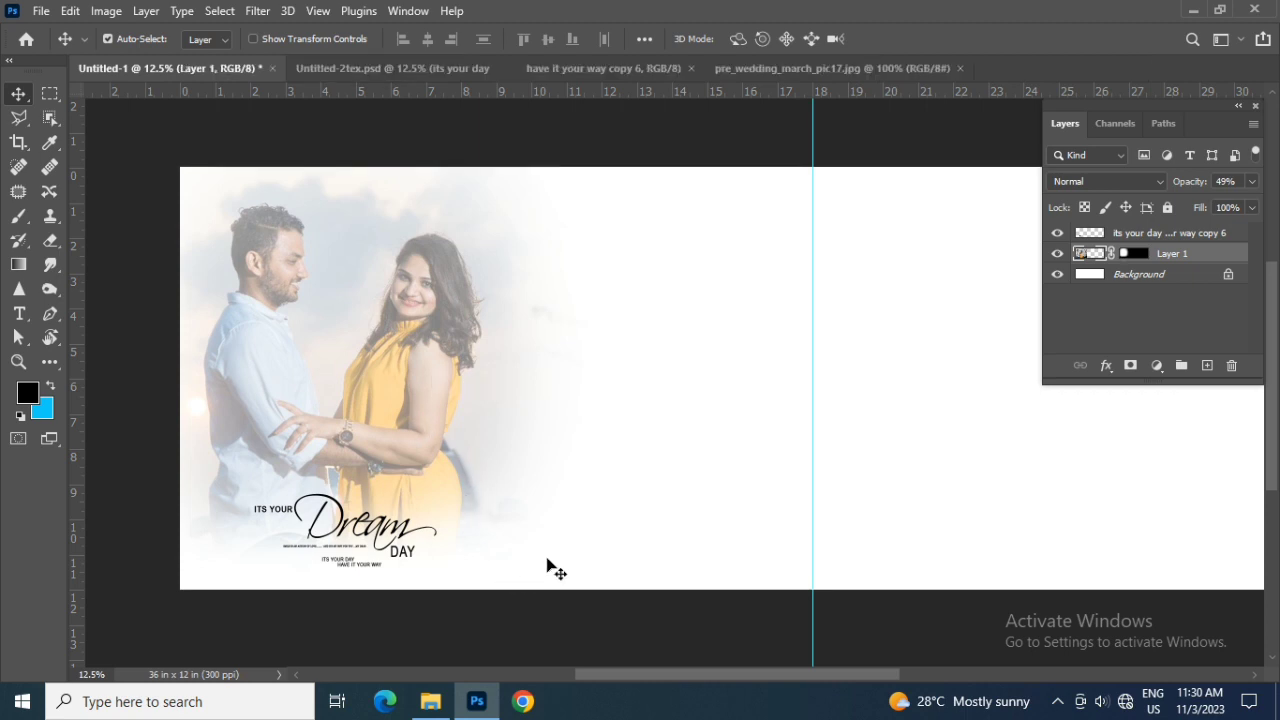
Shrink the couple photo to about 91.6% and nudge it up-left.
{"action": "key", "text": "ctrl+t"}
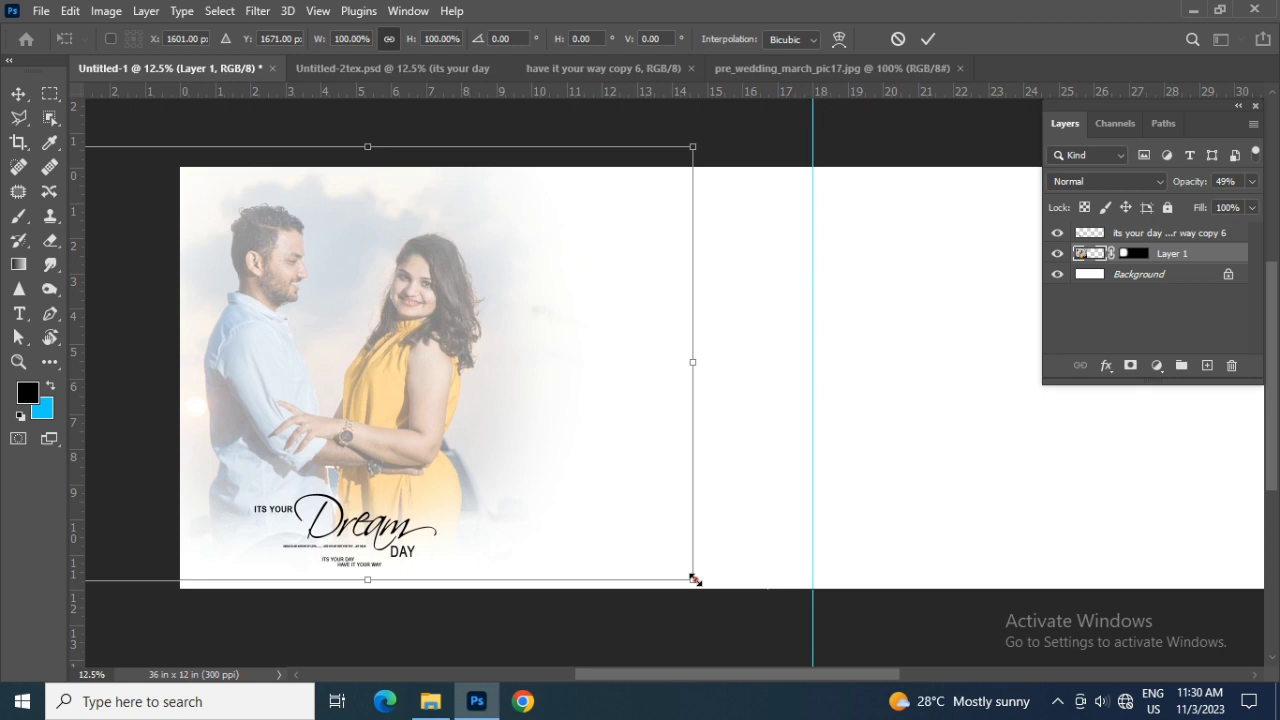
{"action": "left_click_drag", "start_coordinate": [694, 579], "coordinate": [665, 562]}
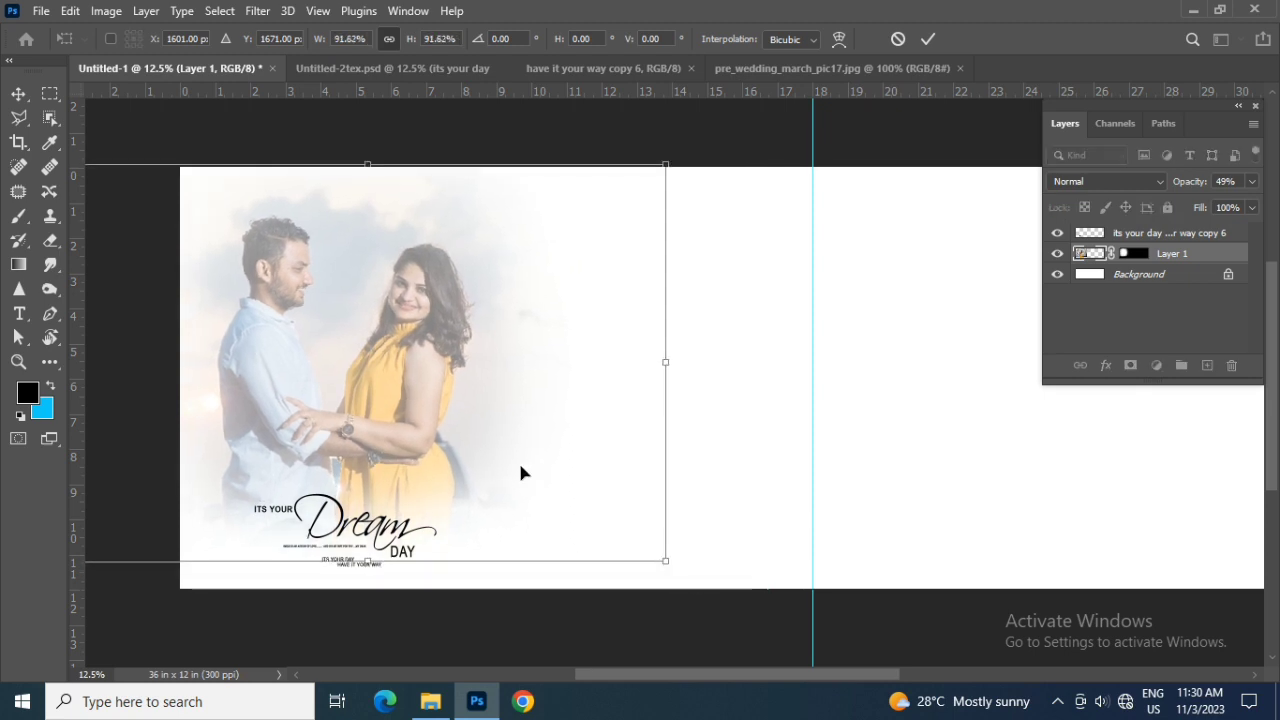
{"action": "left_click_drag", "start_coordinate": [433, 443], "coordinate": [427, 433]}
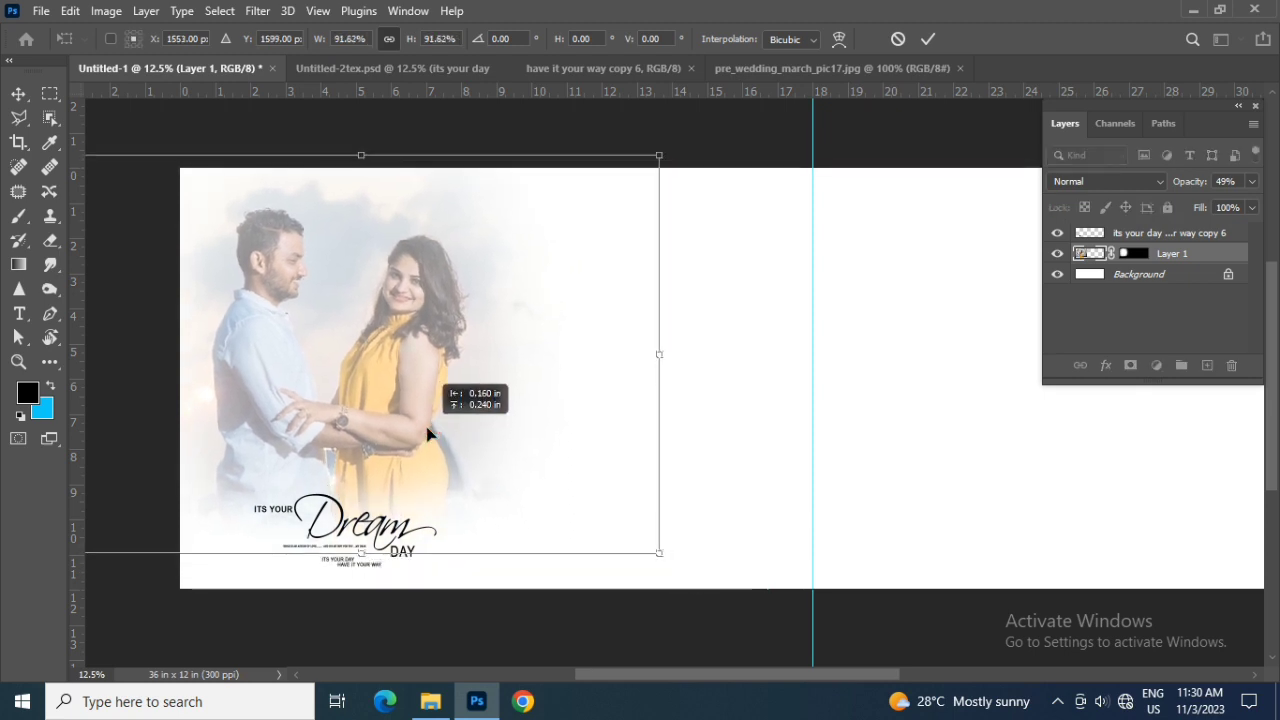
{"action": "key", "text": "Return"}
Move the Dream DAY text further left beneath the couple photo.
{"action": "key", "text": "ctrl+plus"}
{"action": "key", "text": "ctrl+minus"}
{"action": "scroll", "coordinate": [540, 468], "scroll_direction": "left", "scroll_amount": 3}
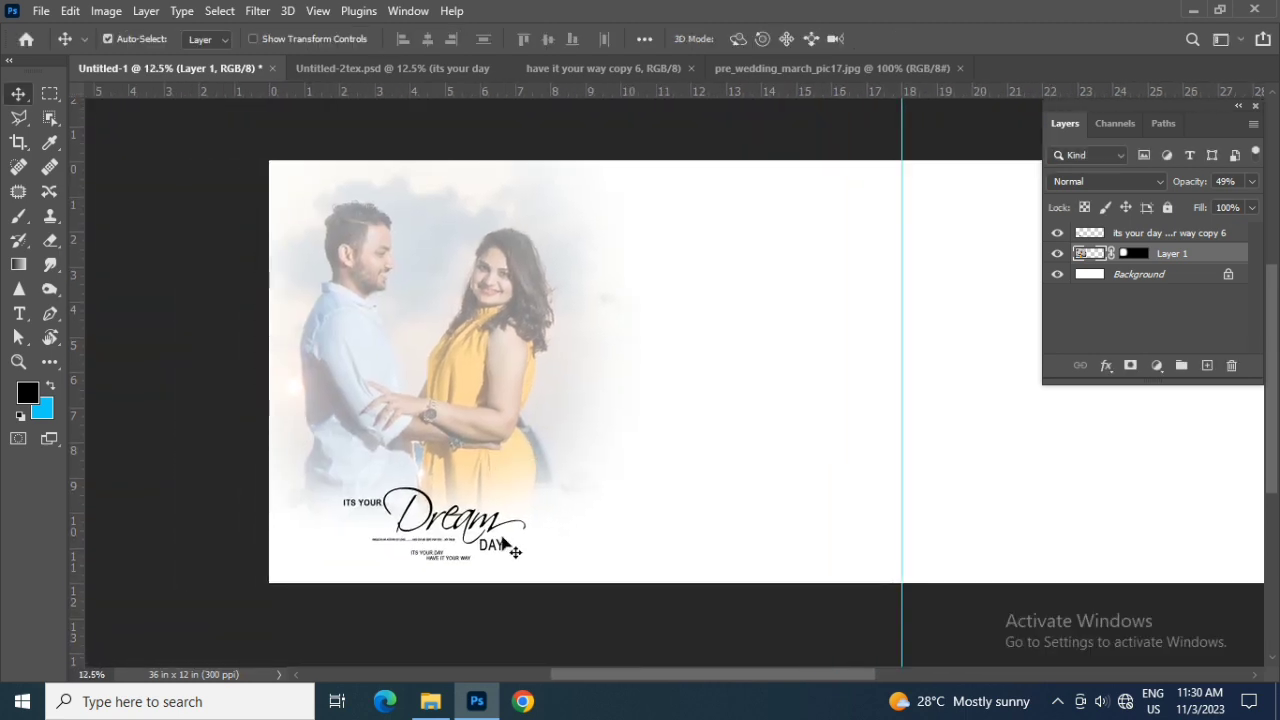
{"action": "left_click_drag", "start_coordinate": [492, 535], "coordinate": [474, 533]}
{"action": "left_click_drag", "start_coordinate": [740, 417], "coordinate": [648, 428]}
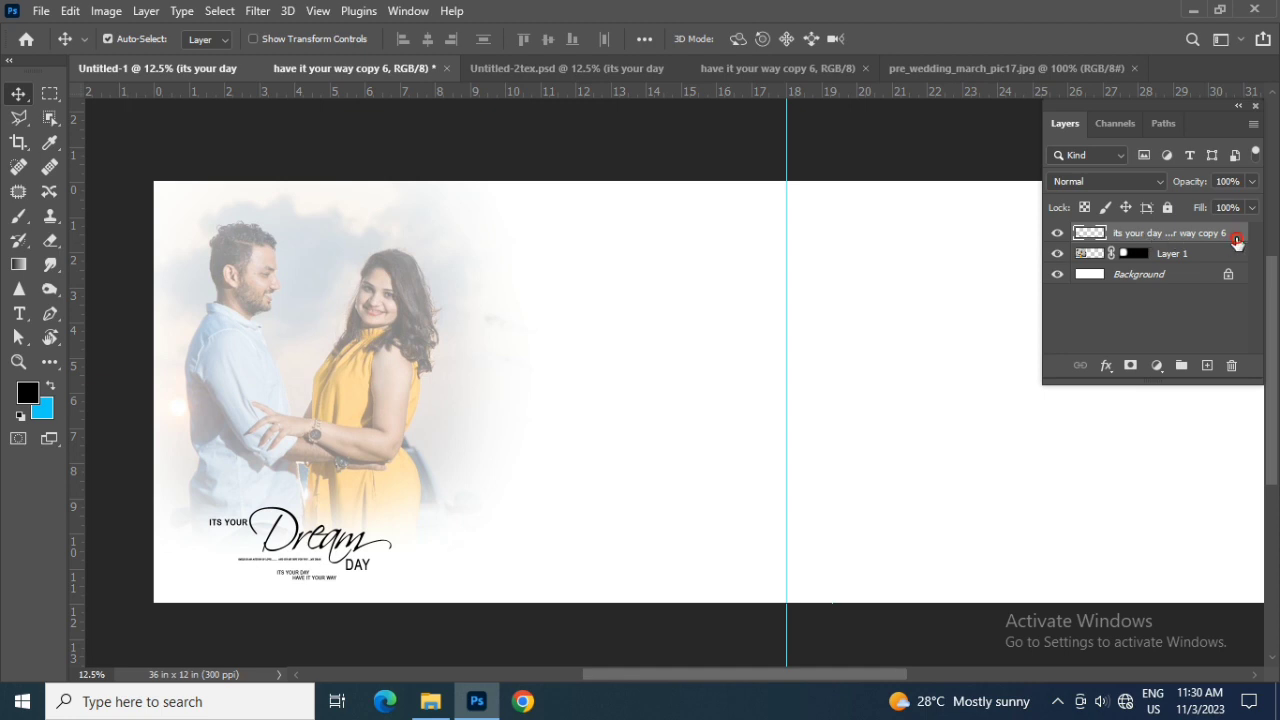
Draw a black-filled 2208 px Ellipse 1 circle just right of the couple photo.
{"action": "left_click", "coordinate": [52, 370]}
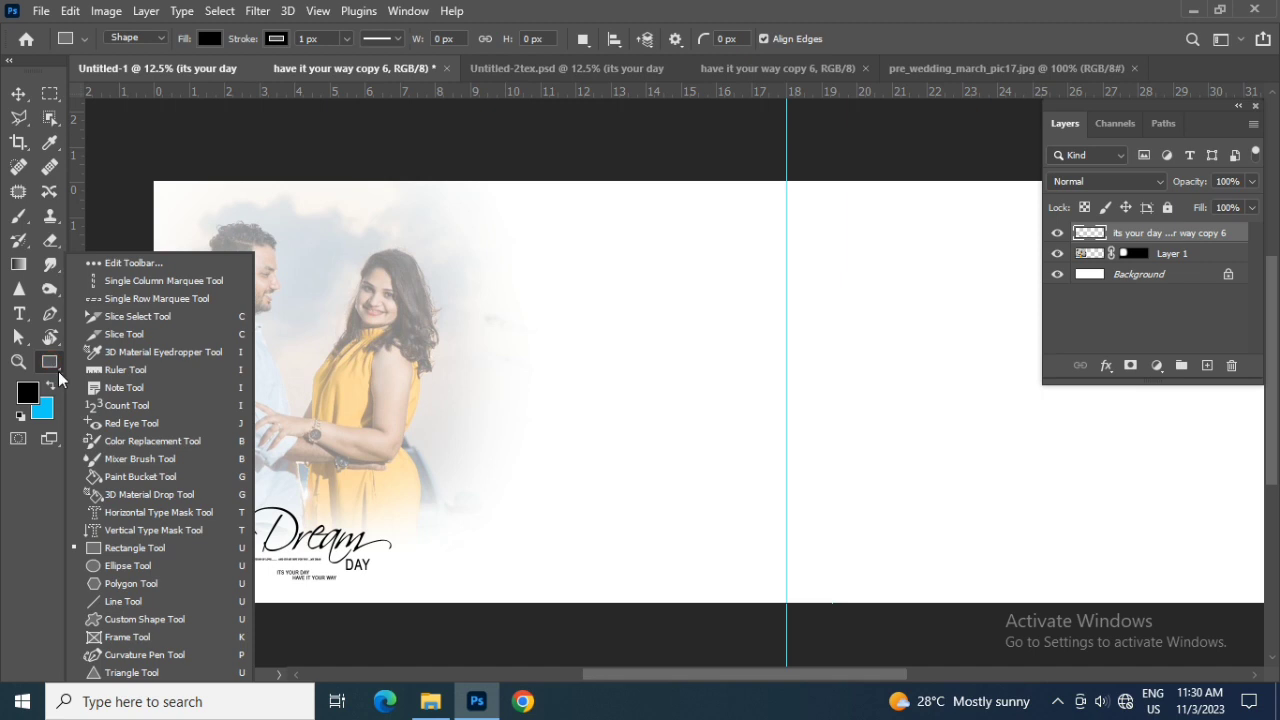
{"action": "left_click", "coordinate": [162, 568]}
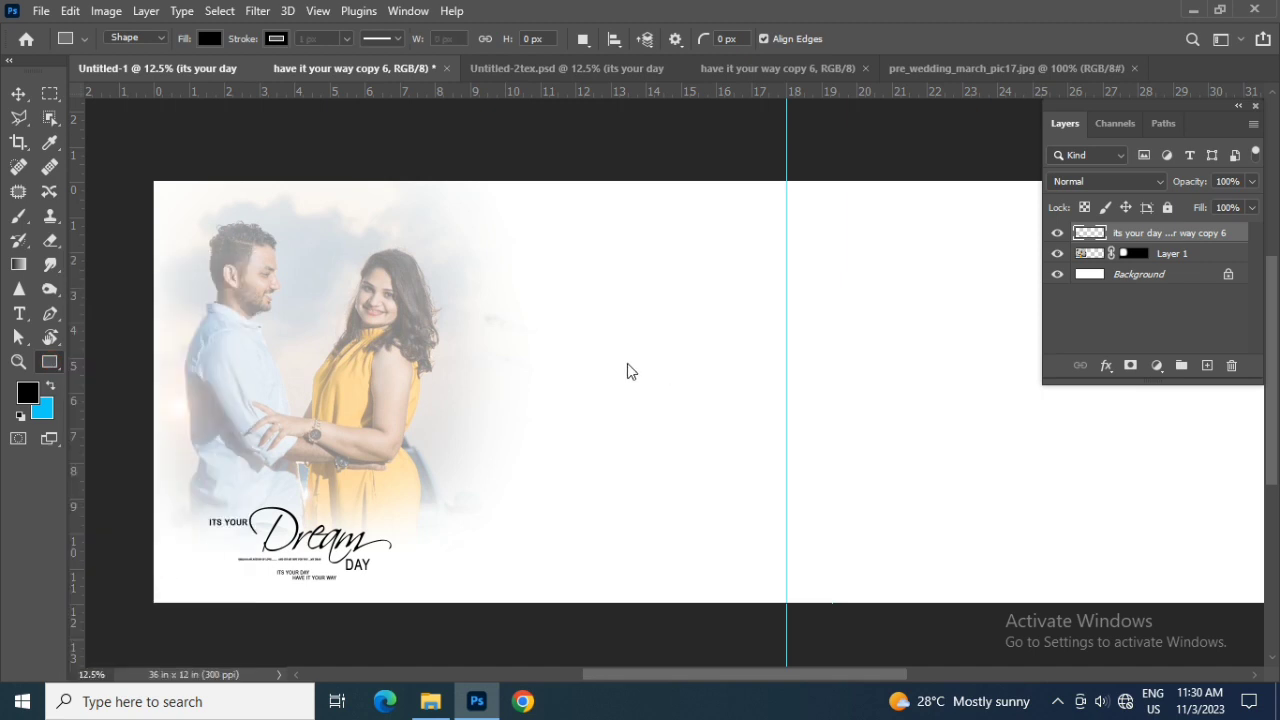
{"action": "key", "text": "shift+u"}
{"action": "mouse_move", "coordinate": [492, 300]}
{"action": "left_mouse_down"}
{"action": "mouse_move", "coordinate": [700, 488]}
{"action": "mouse_move", "coordinate": [809, 560]}
{"action": "left_mouse_up"}
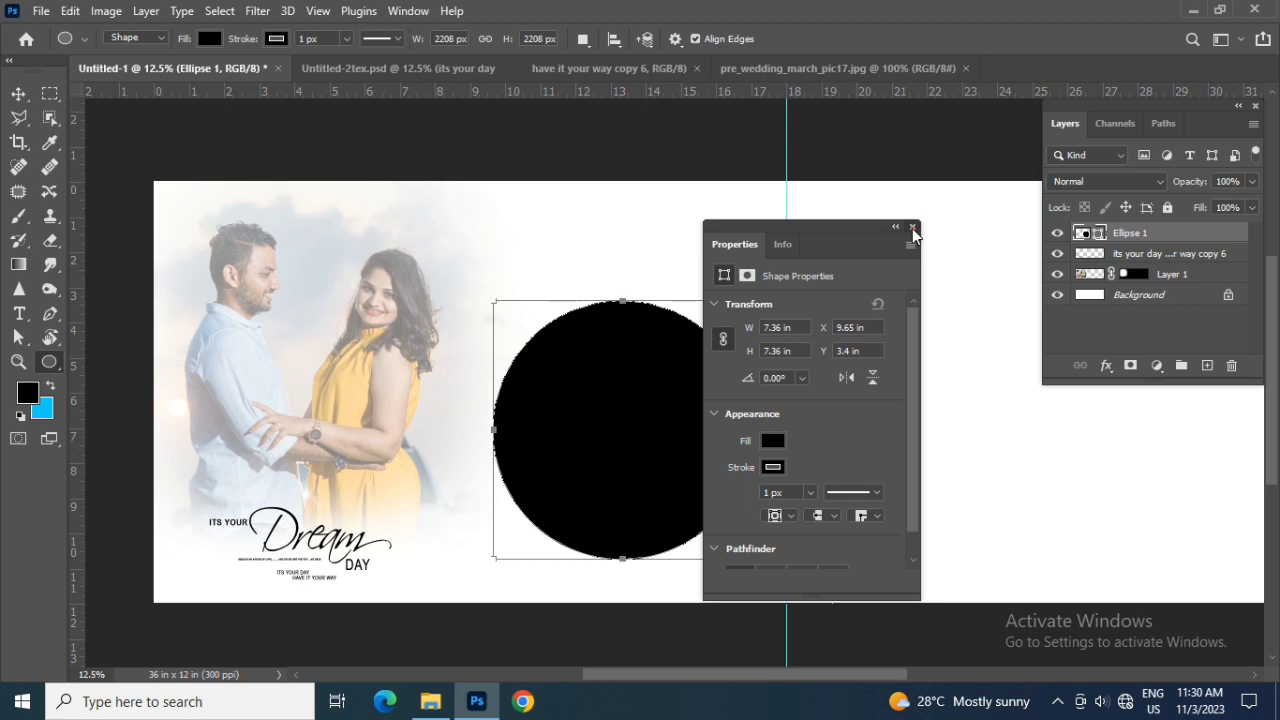
{"action": "left_click", "coordinate": [912, 228]}
{"action": "key", "text": "v"}
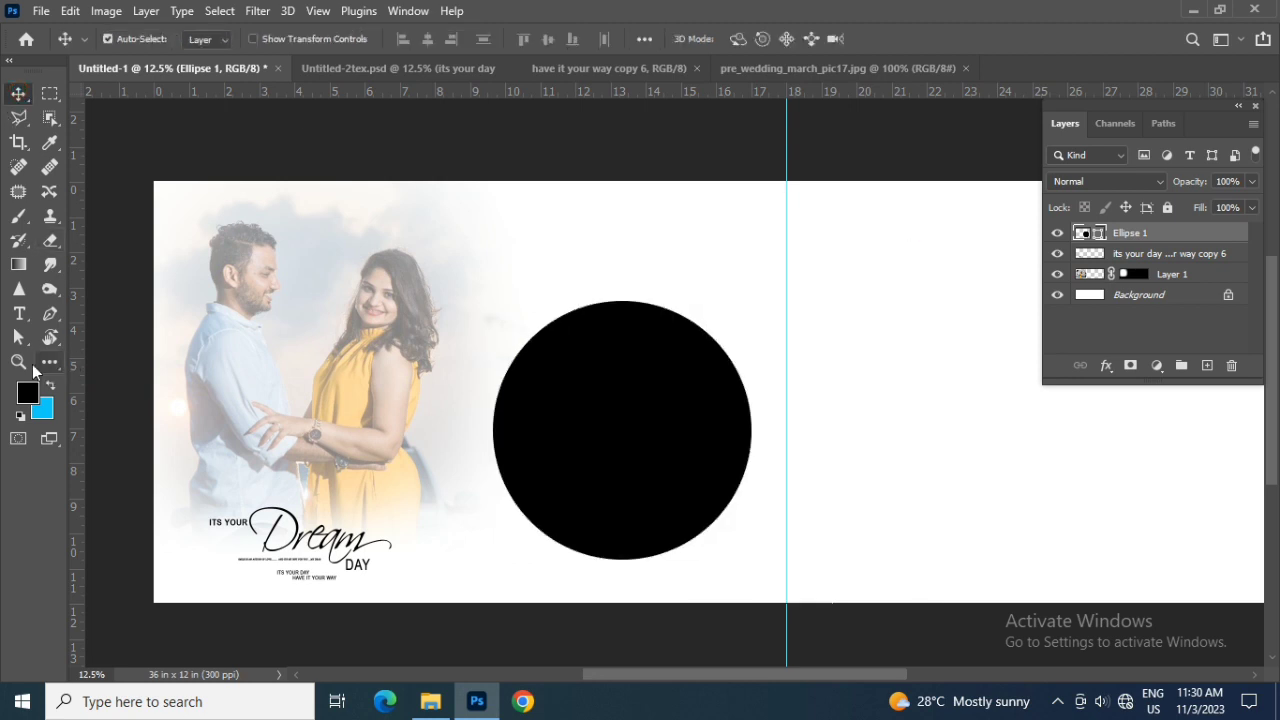
{"action": "left_click", "coordinate": [18, 337]}
Delete the circle's rightmost anchor point to turn it into a half-circle.
{"action": "left_click", "coordinate": [622, 306]}
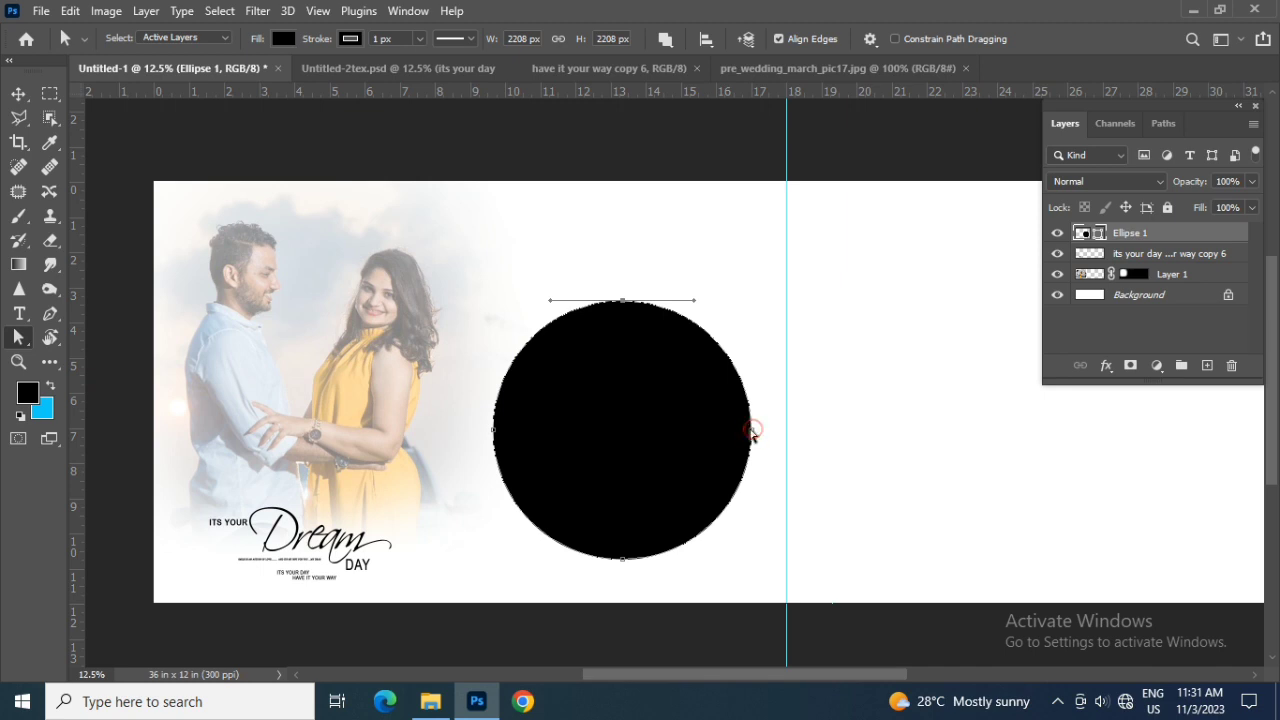
{"action": "left_click", "coordinate": [753, 435]}
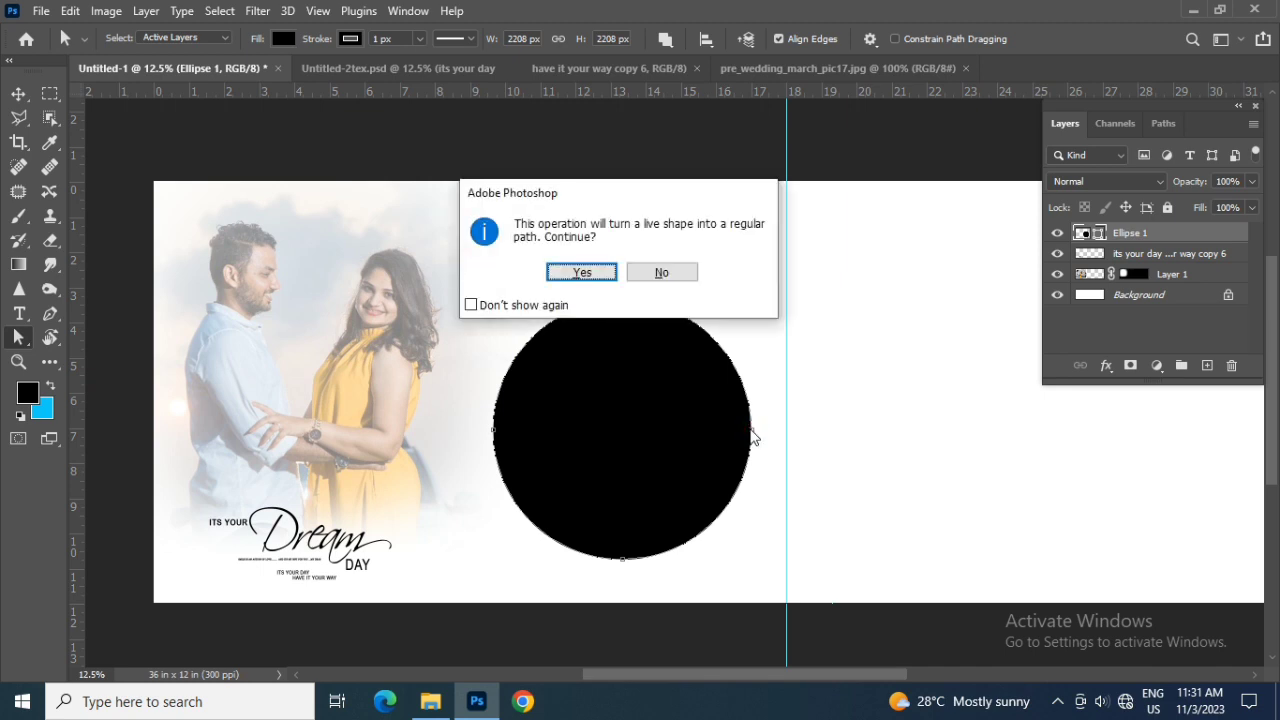
{"action": "key", "text": "Return"}
{"action": "left_click", "coordinate": [18, 93]}
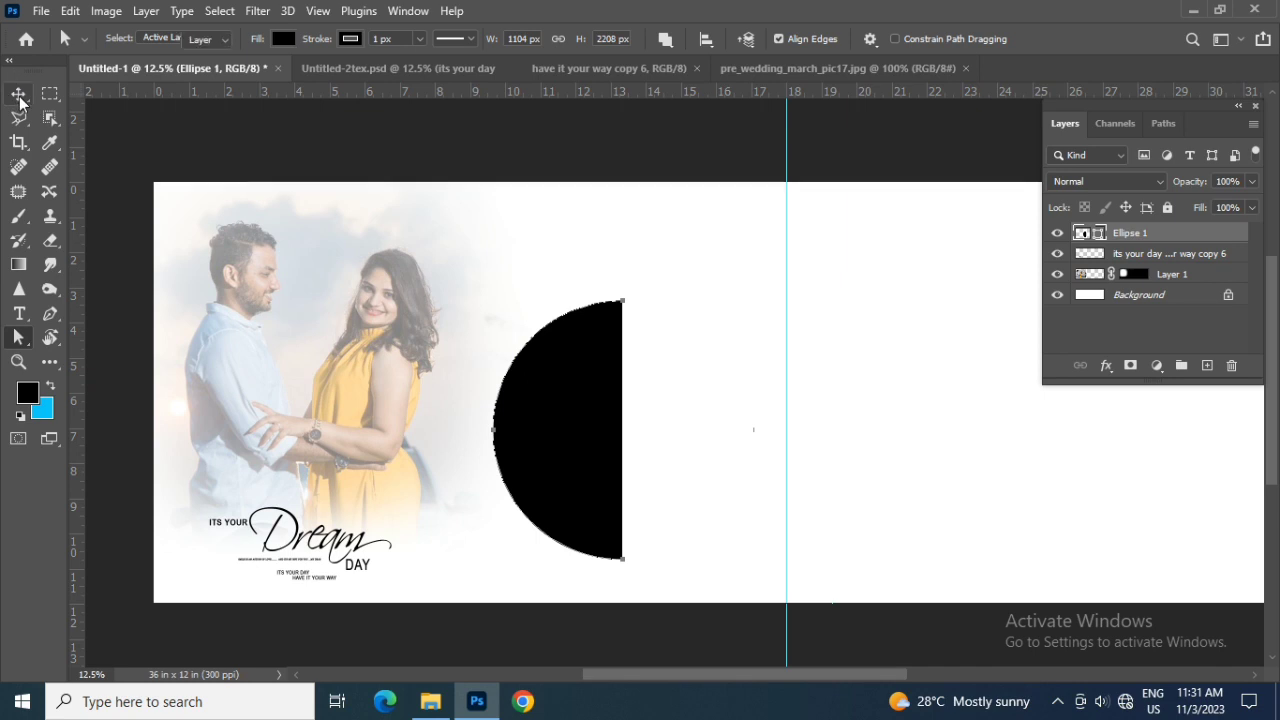
{"action": "left_click", "coordinate": [632, 403]}
{"action": "left_click", "coordinate": [559, 419]}
Enlarge the half-circle and move its flat edge onto the spread's centre fold.
{"action": "key", "text": "ctrl+t"}
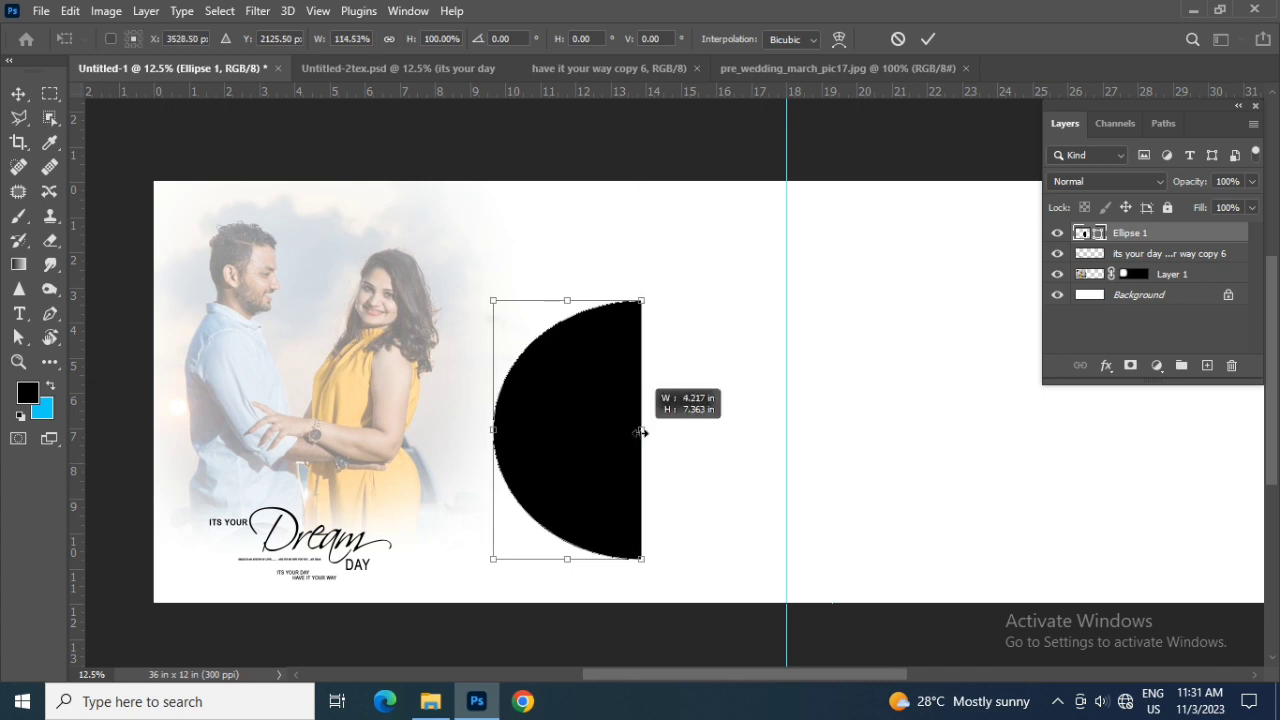
{"action": "left_click_drag", "start_coordinate": [624, 434], "coordinate": [635, 431]}
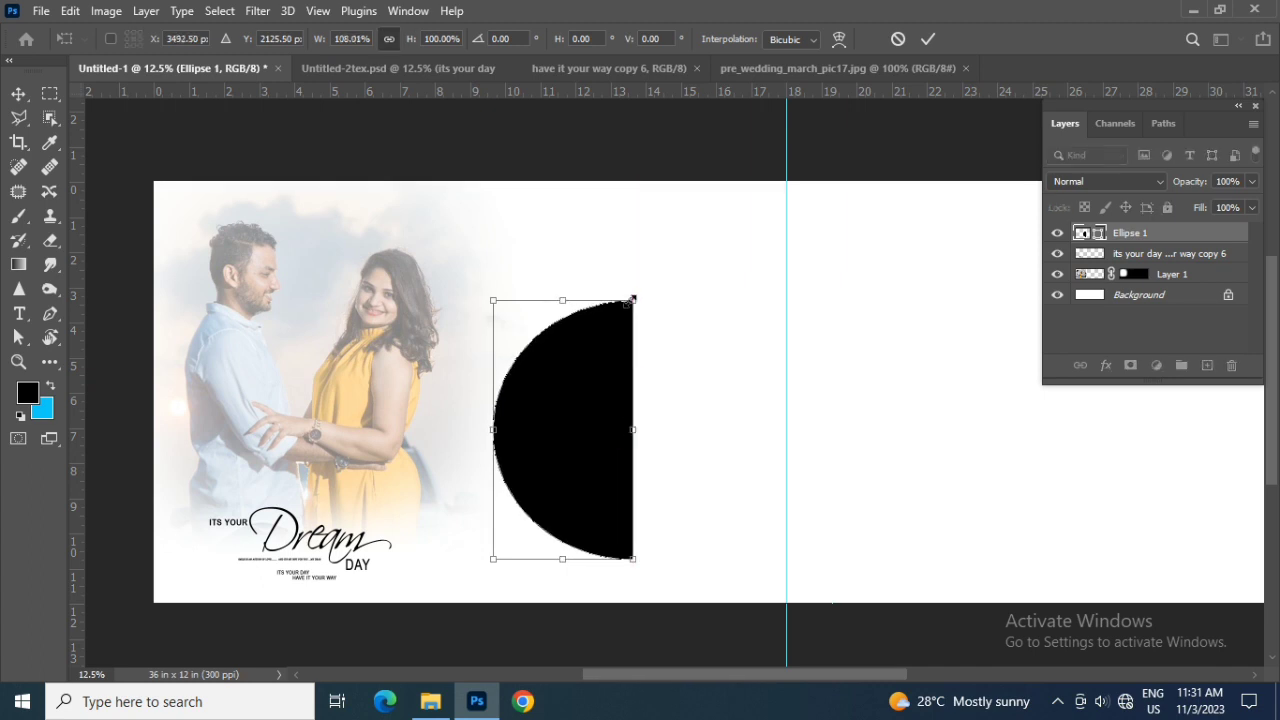
{"action": "left_click_drag", "start_coordinate": [632, 299], "coordinate": [662, 277]}
{"action": "left_click_drag", "start_coordinate": [600, 388], "coordinate": [722, 380]}
{"action": "key", "text": "Return"}
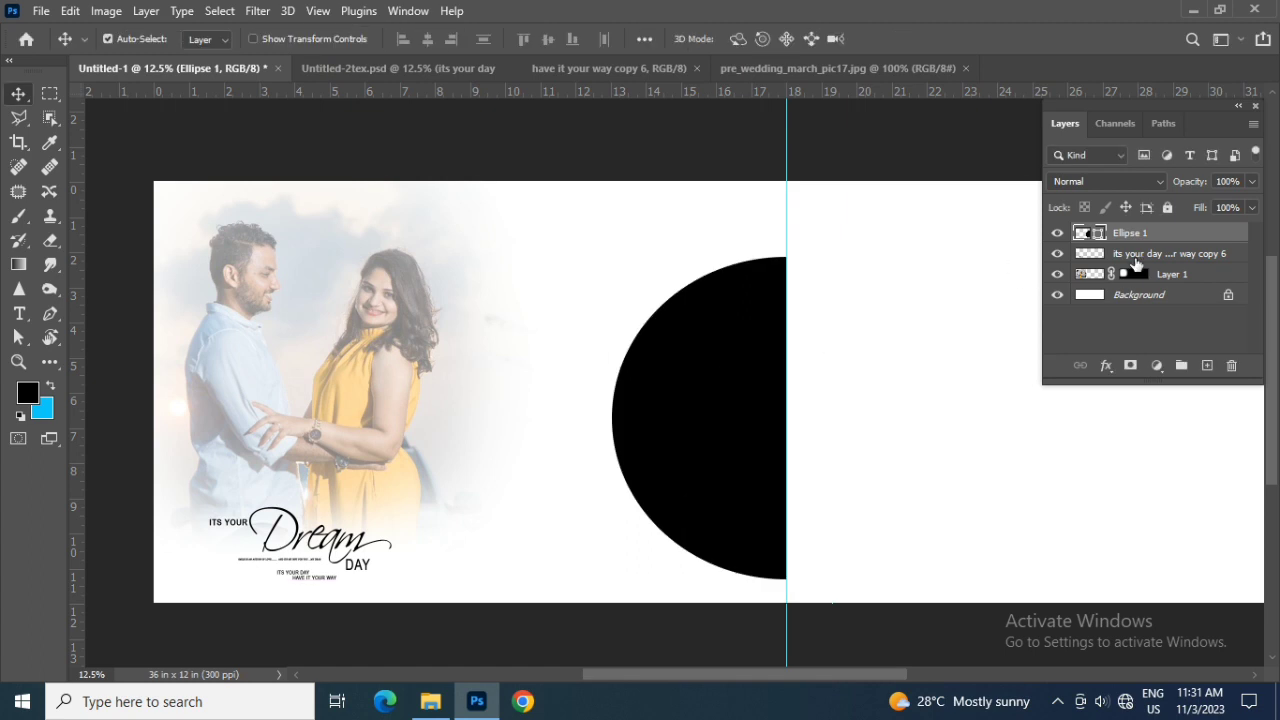
Draw a second circle above the half-circle, nudged slightly up and left.
{"action": "left_click", "coordinate": [49, 361]}
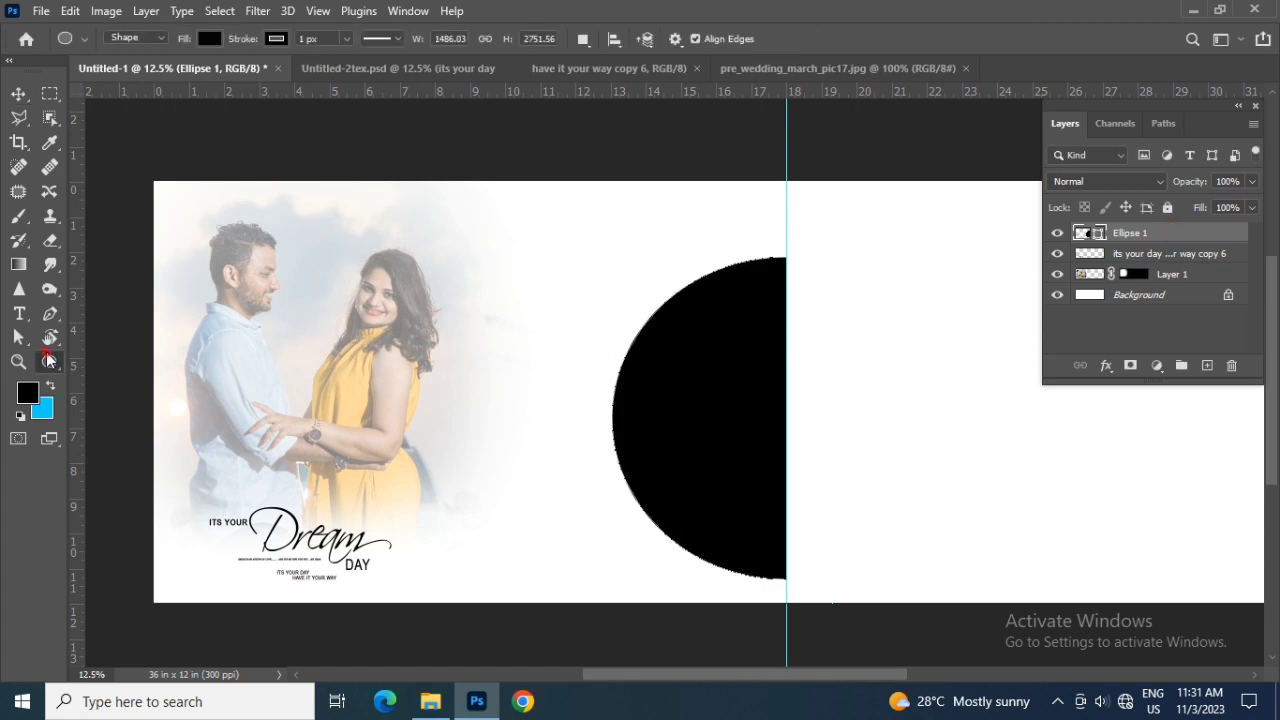
{"action": "left_click", "coordinate": [166, 565]}
{"action": "left_click_drag", "start_coordinate": [497, 224], "coordinate": [705, 405]}
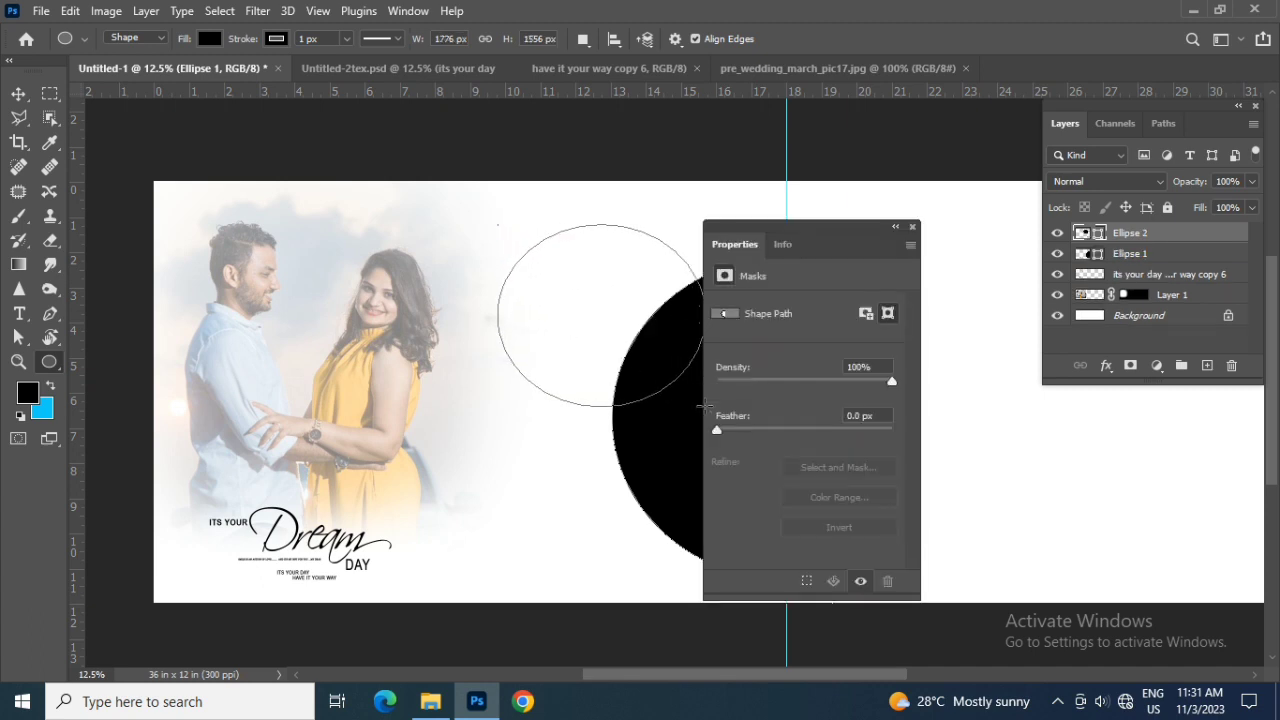
{"action": "left_click", "coordinate": [912, 229]}
{"action": "key", "text": "v"}
{"action": "mouse_move", "coordinate": [552, 350]}
{"action": "left_mouse_down"}
{"action": "mouse_move", "coordinate": [536, 342]}
{"action": "mouse_move", "coordinate": [536, 317]}
{"action": "left_mouse_up"}
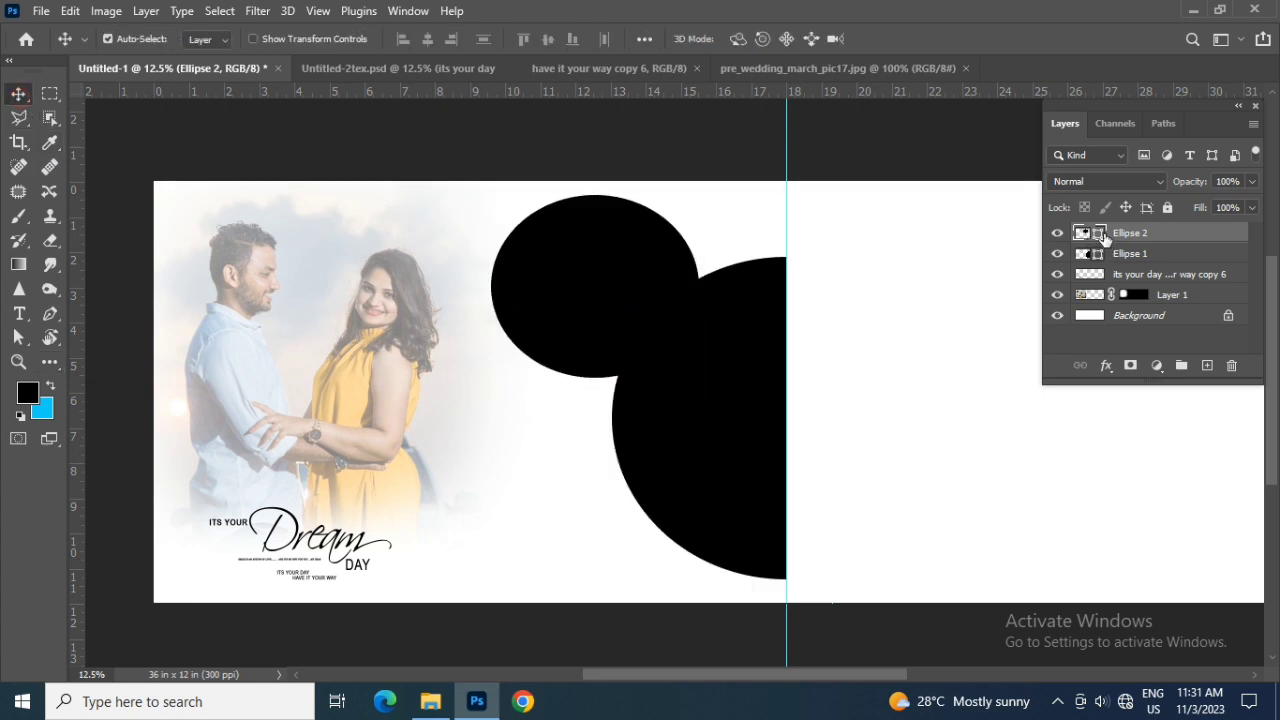
Fill the second circle white and adjust its outline colour setting.
{"action": "double_click", "coordinate": [1100, 234]}
{"action": "left_click", "coordinate": [904, 287]}
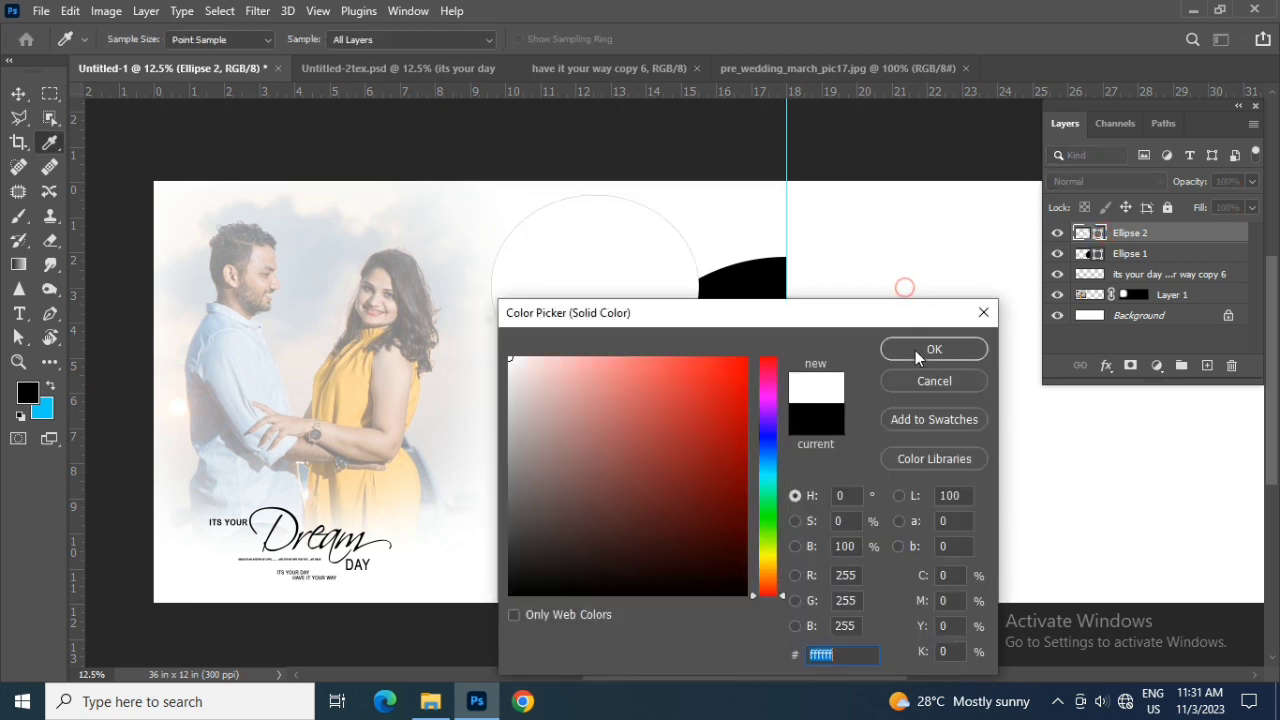
{"action": "left_click", "coordinate": [918, 357]}
{"action": "left_click", "coordinate": [47, 362]}
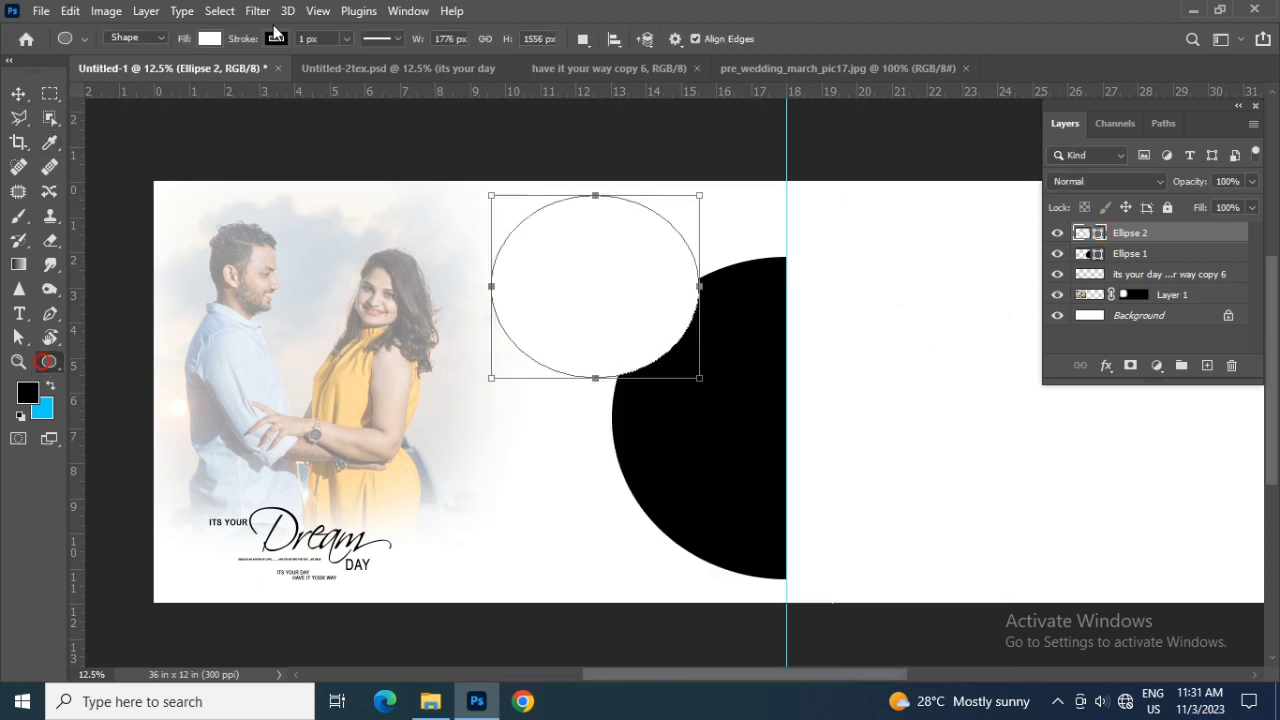
{"action": "left_click", "coordinate": [275, 38]}
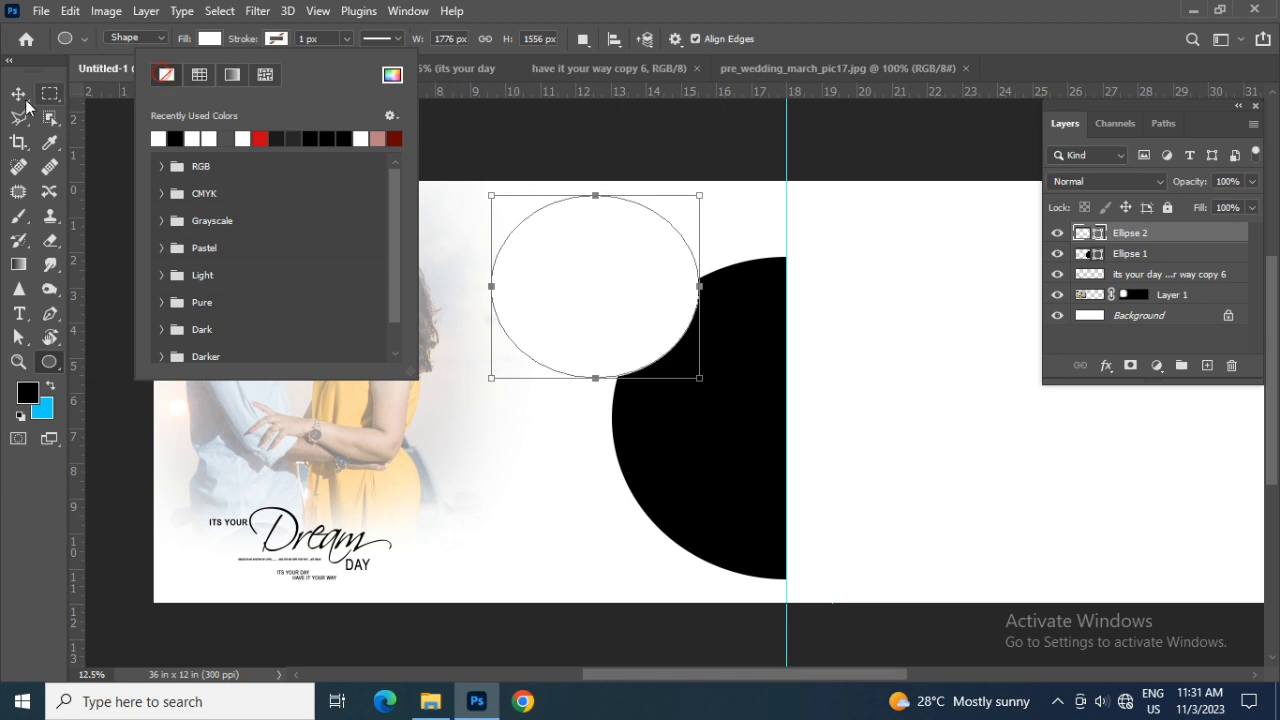
{"action": "left_click", "coordinate": [18, 93]}
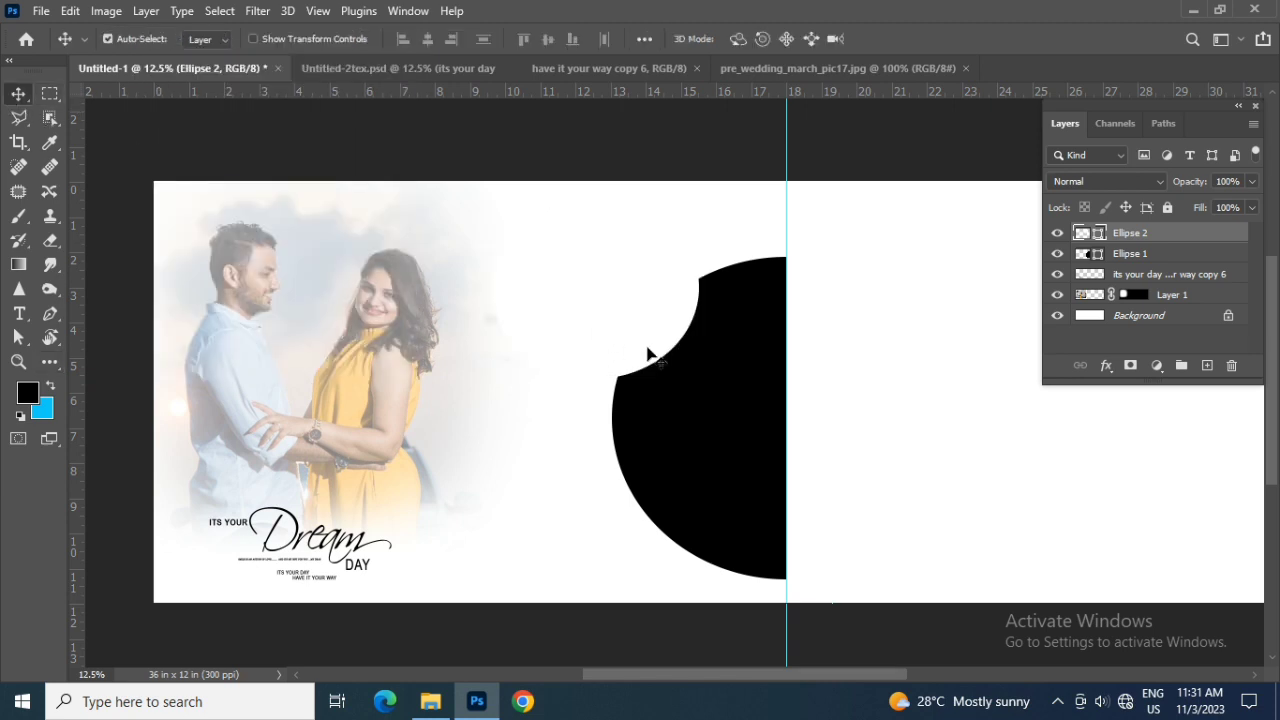
Duplicate the white circle, shrink the copy to 88.59%, and fill it black (000000).
{"action": "key", "text": "ctrl+j"}
{"action": "key", "text": "ctrl+t"}
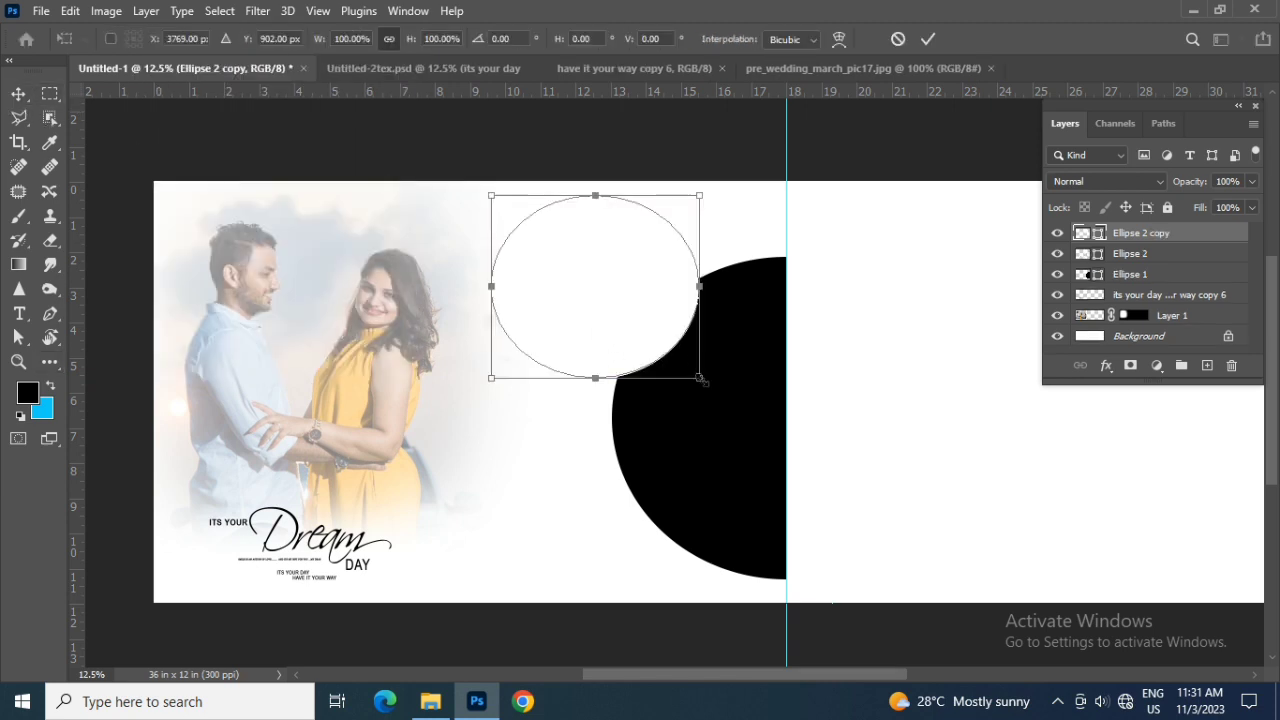
{"action": "left_click_drag", "start_coordinate": [700, 379], "coordinate": [690, 367]}
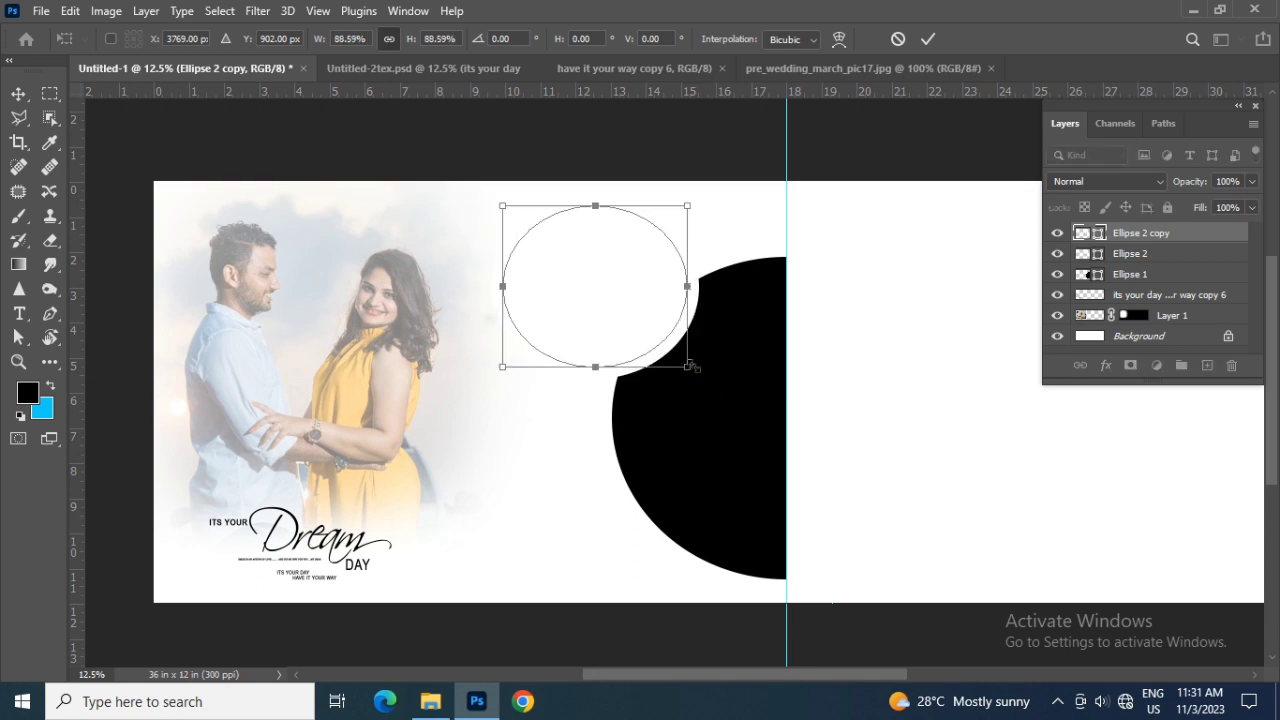
{"action": "key", "text": "Return"}
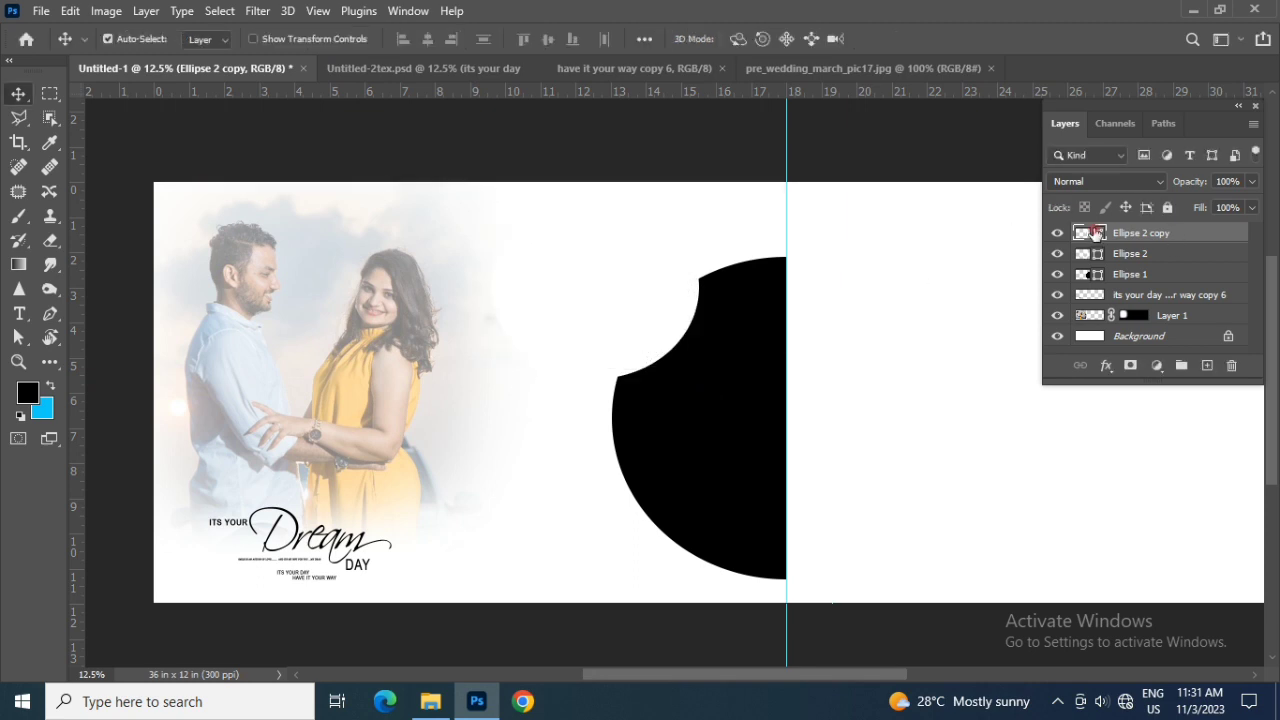
{"action": "double_click", "coordinate": [1097, 233]}
{"action": "type", "text": "000000"}
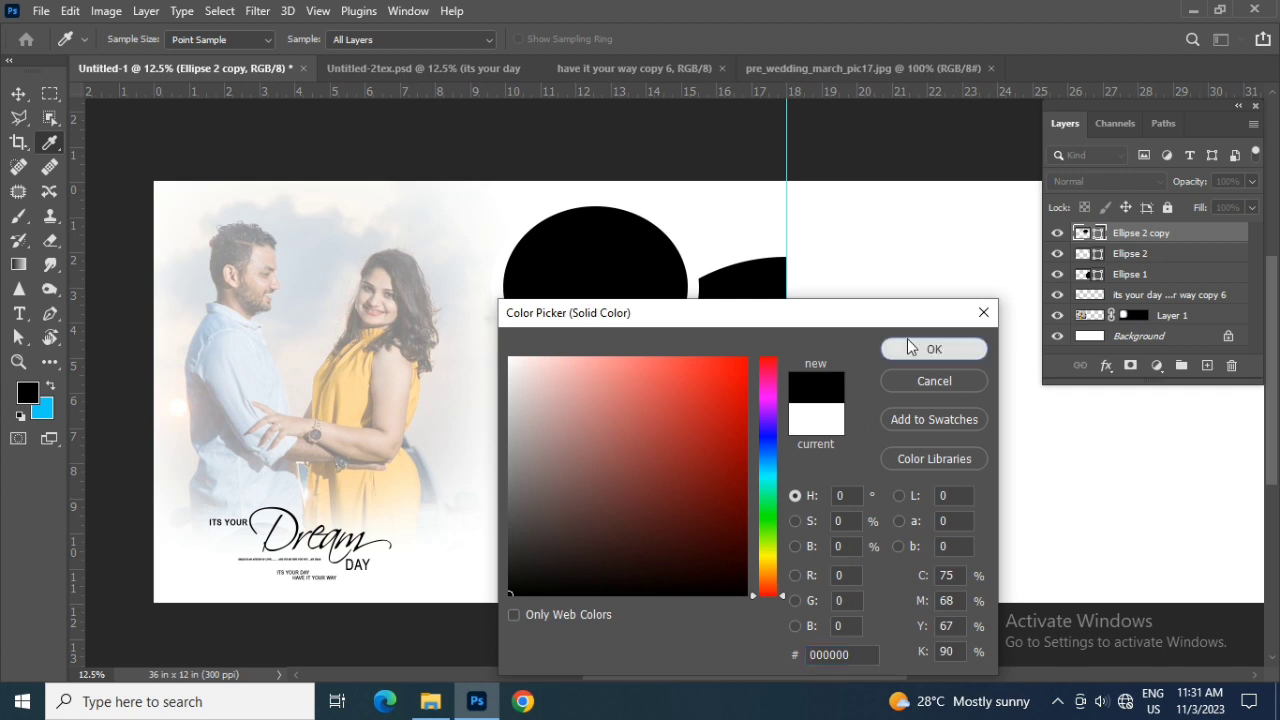
{"action": "left_click", "coordinate": [907, 346]}
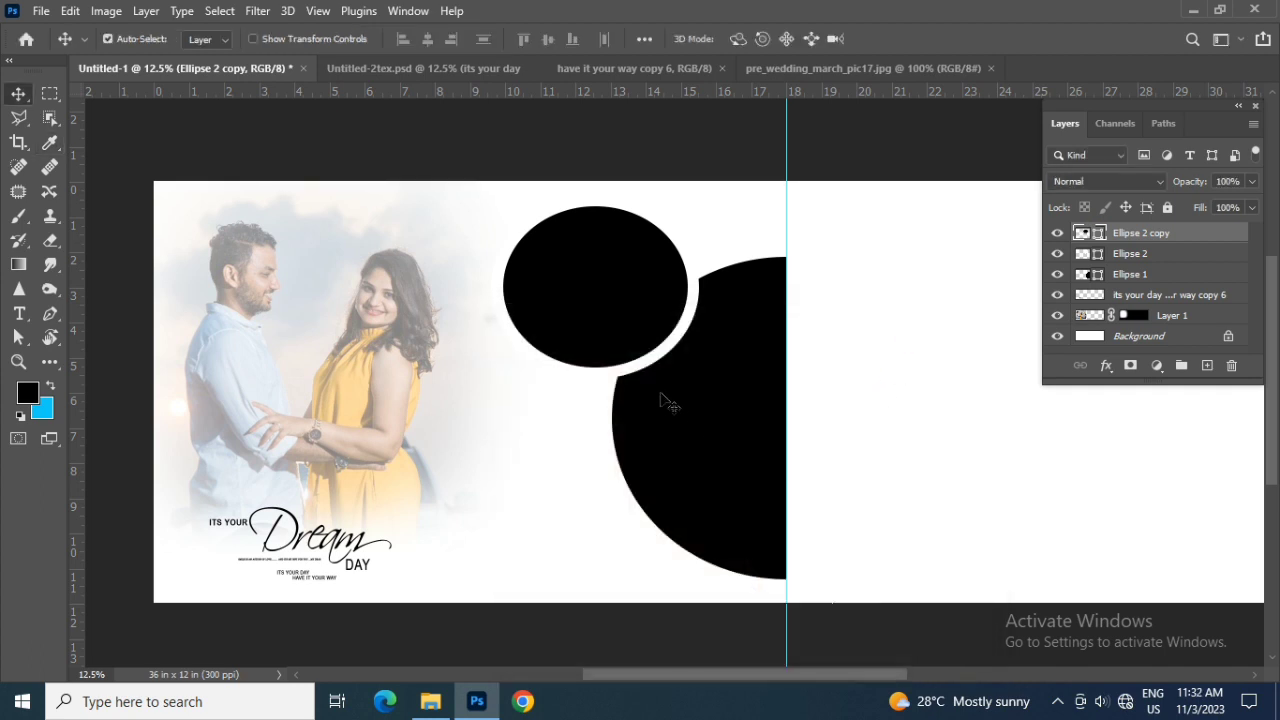
{"action": "left_click", "coordinate": [632, 316]}
Duplicate both circle layers, scale the copy to 49.51%, and place it below the upper circle.
{"action": "left_click", "coordinate": [1122, 256], "text": "shift"}
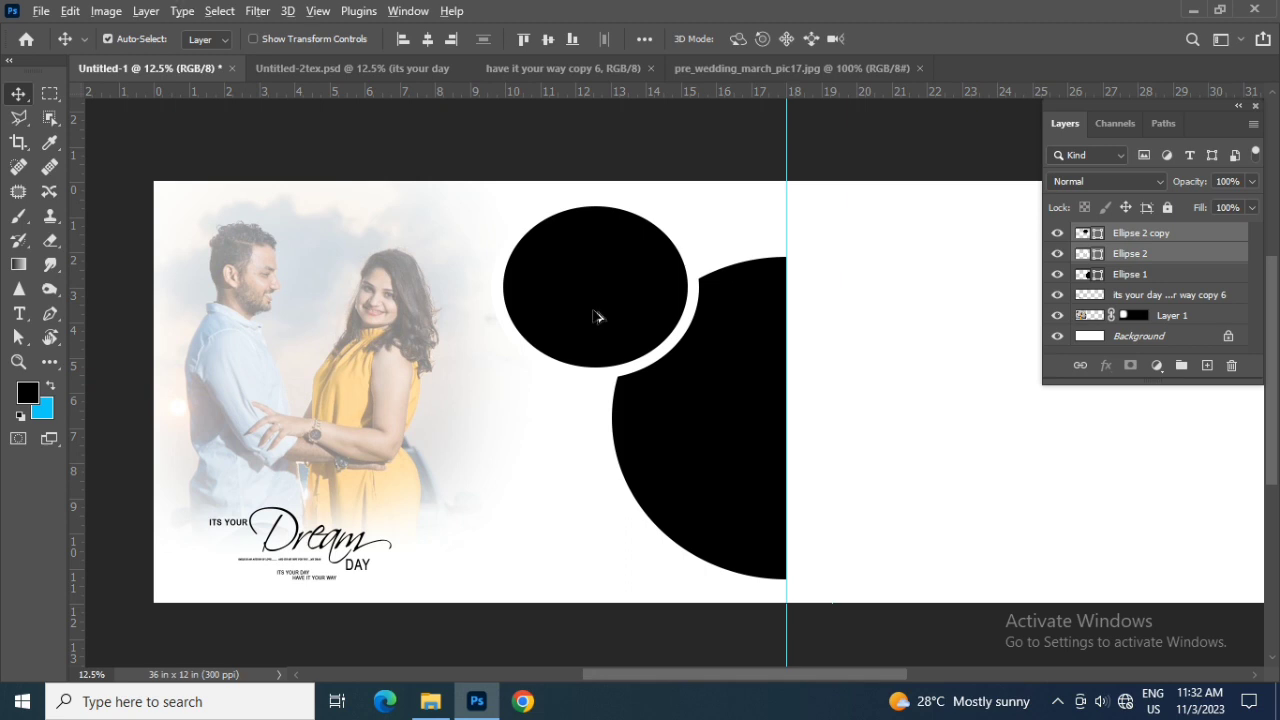
{"action": "left_click_drag", "start_coordinate": [594, 316], "coordinate": [578, 479]}
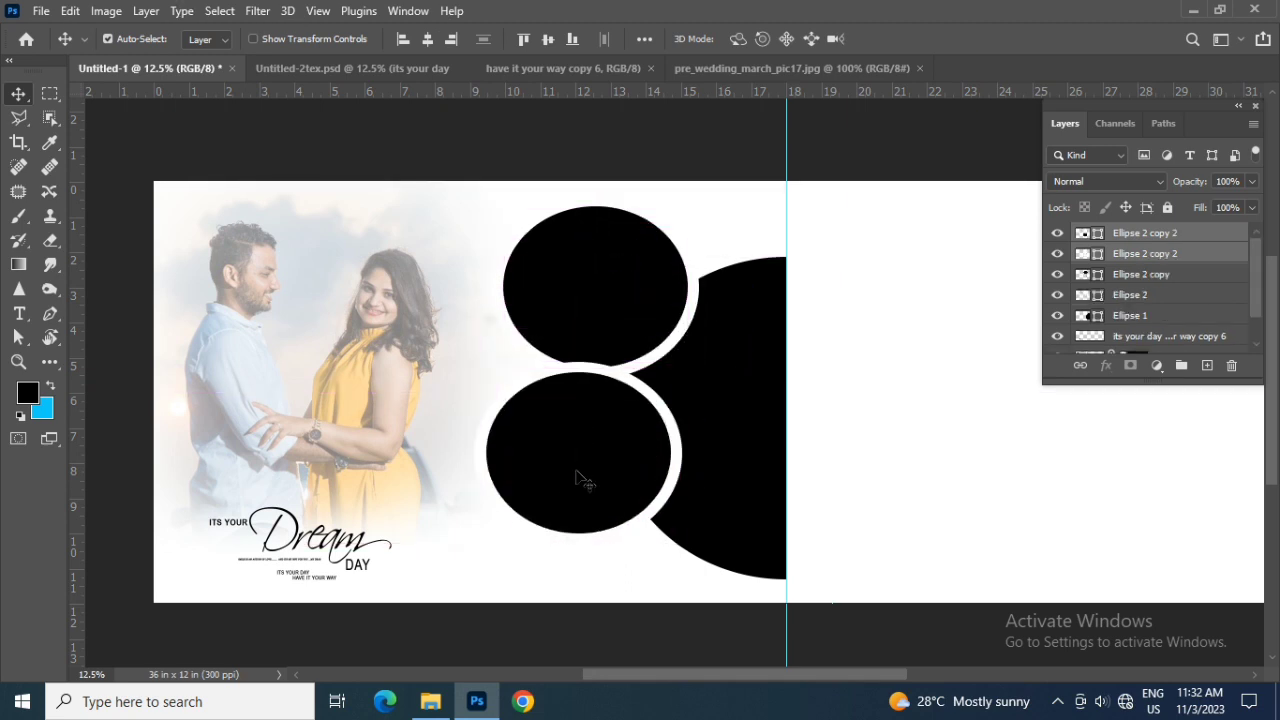
{"action": "key", "text": "ctrl+t"}
{"action": "mouse_move", "coordinate": [474, 548]}
{"action": "left_mouse_down"}
{"action": "mouse_move", "coordinate": [530, 485]}
{"action": "mouse_move", "coordinate": [514, 486]}
{"action": "left_mouse_up"}
{"action": "mouse_move", "coordinate": [586, 466]}
{"action": "left_mouse_down"}
{"action": "mouse_move", "coordinate": [620, 409]}
{"action": "mouse_move", "coordinate": [571, 428]}
{"action": "mouse_move", "coordinate": [592, 414]}
{"action": "left_mouse_up"}
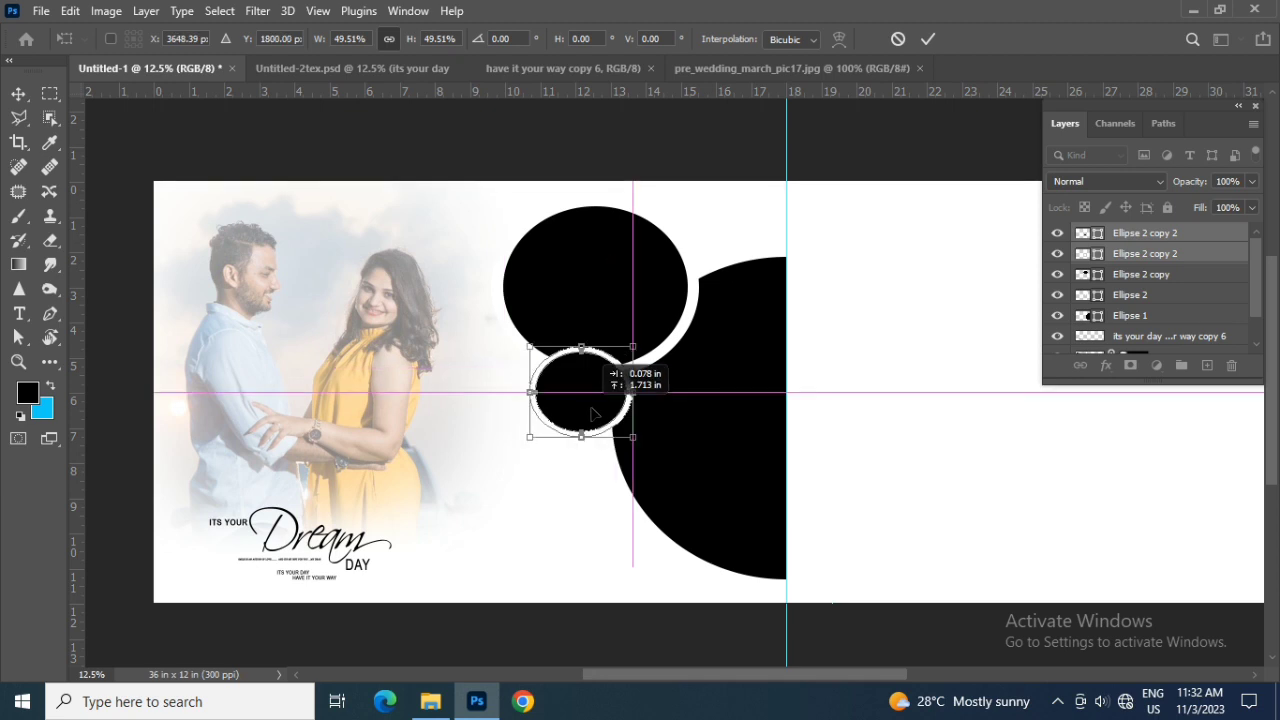
{"action": "key", "text": "Return"}
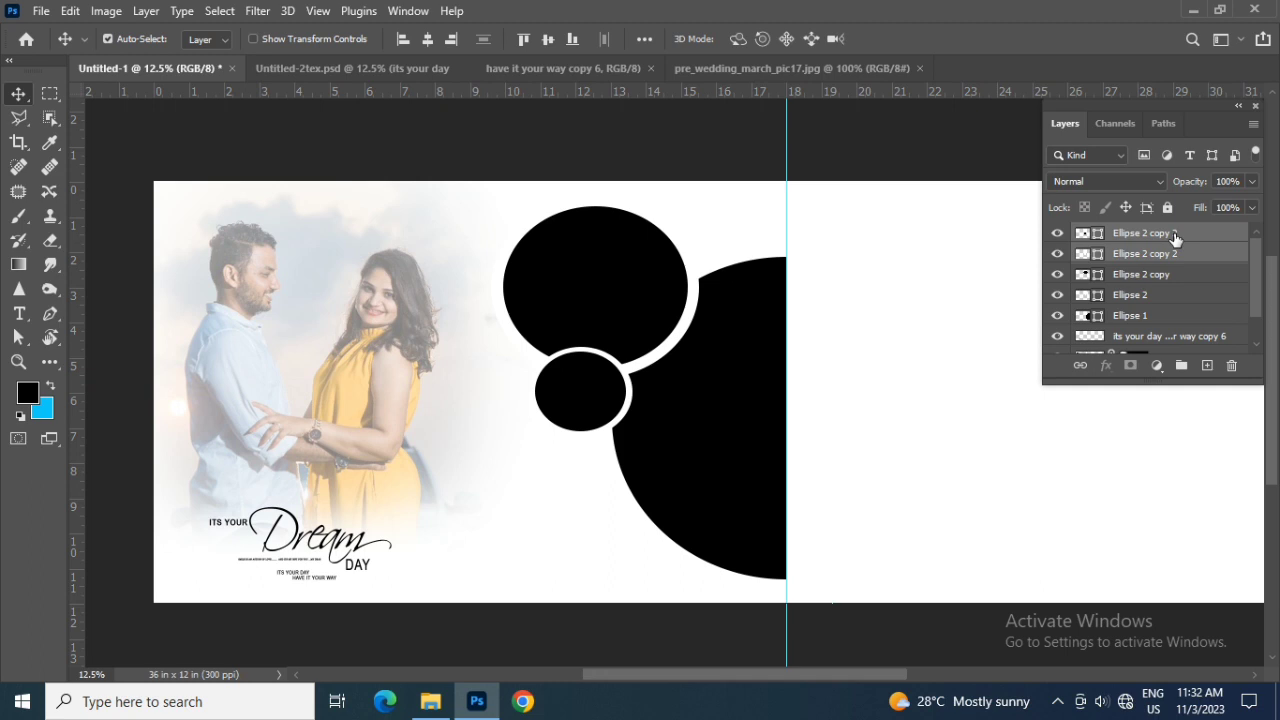
{"action": "left_click", "coordinate": [1190, 236]}
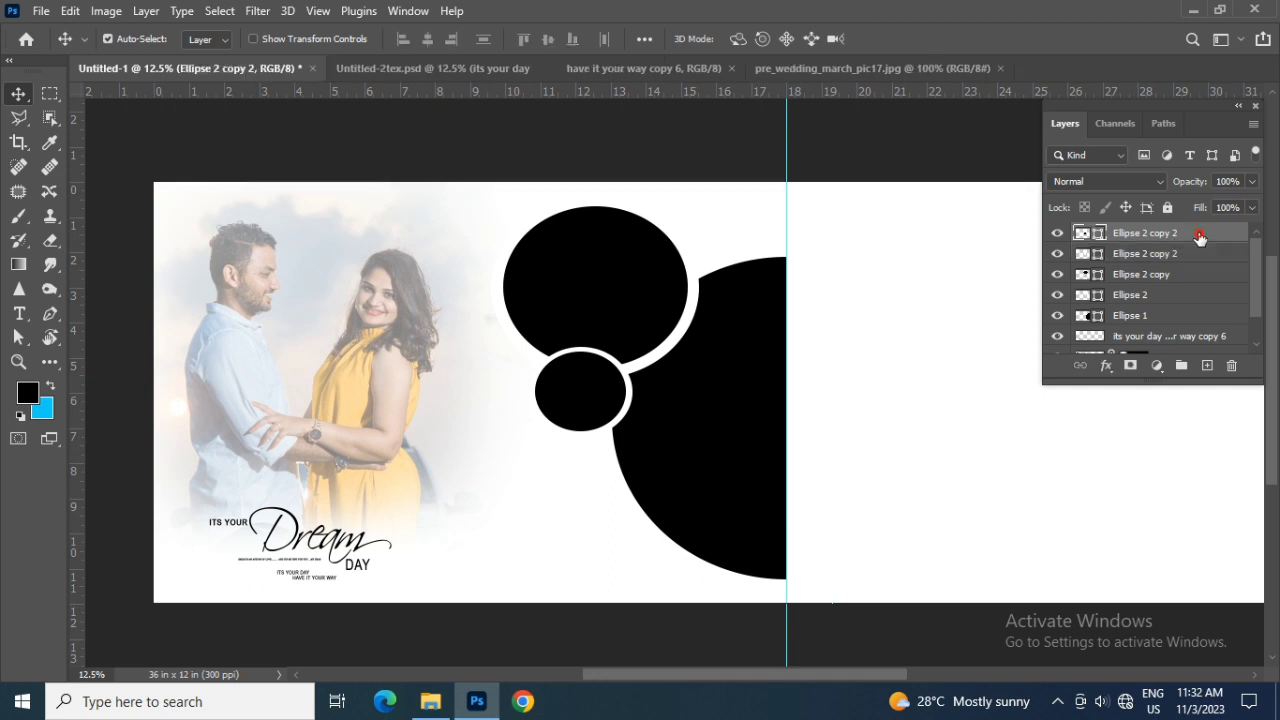
Draw a small round black dot and move it up beside the mid-sized circle.
{"action": "key", "text": "u"}
{"action": "left_click", "coordinate": [56, 363]}
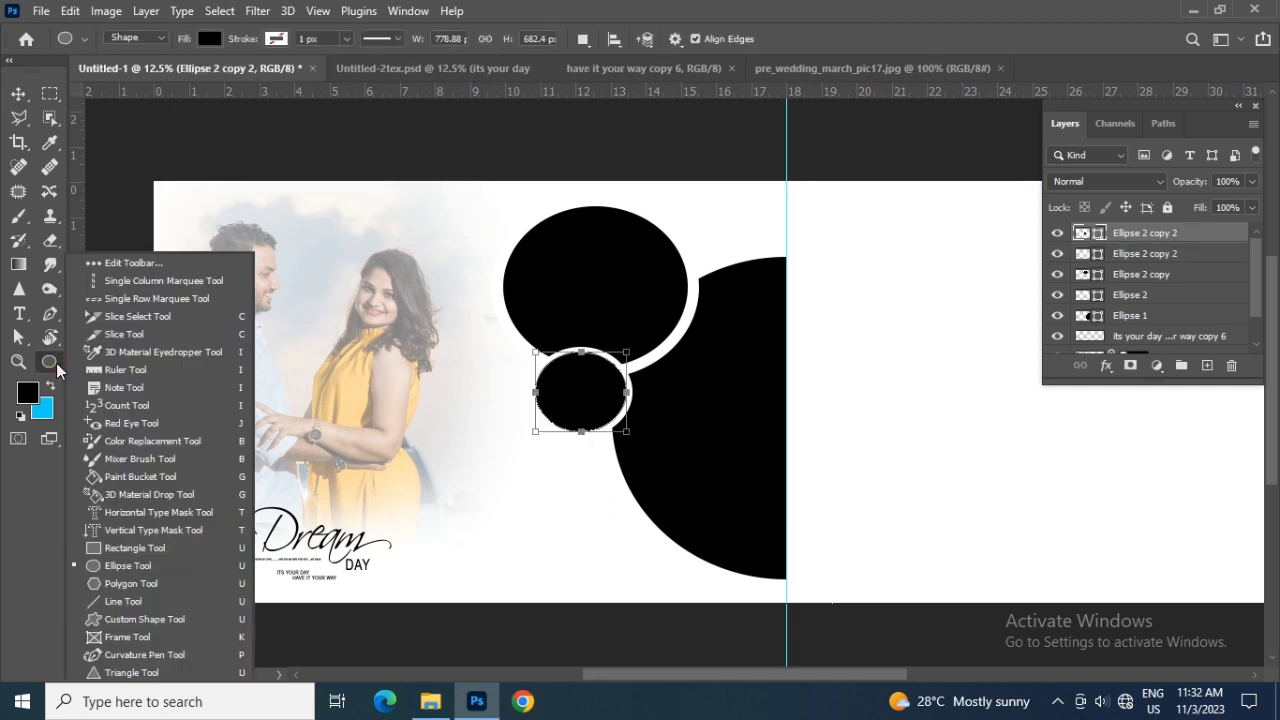
{"action": "left_click", "coordinate": [89, 569]}
{"action": "left_click_drag", "start_coordinate": [563, 463], "coordinate": [609, 498]}
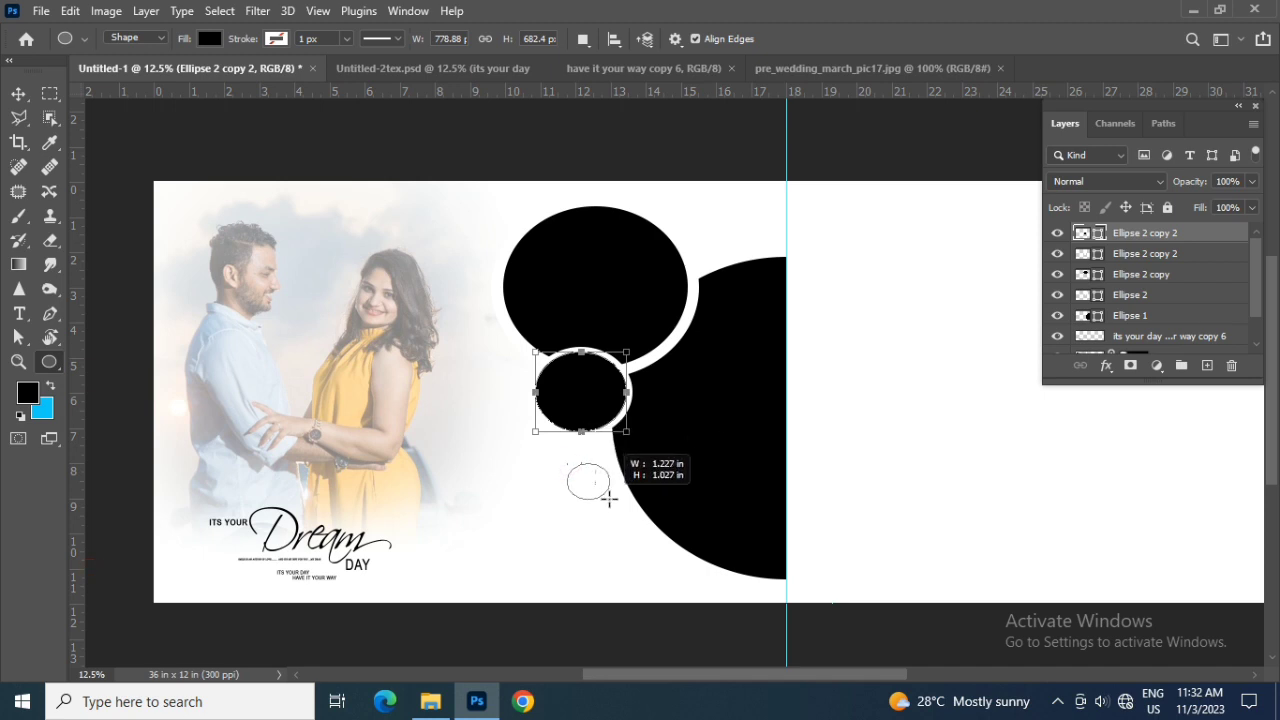
{"action": "left_click_drag", "start_coordinate": [609, 498], "coordinate": [580, 480]}
{"action": "left_click", "coordinate": [19, 94]}
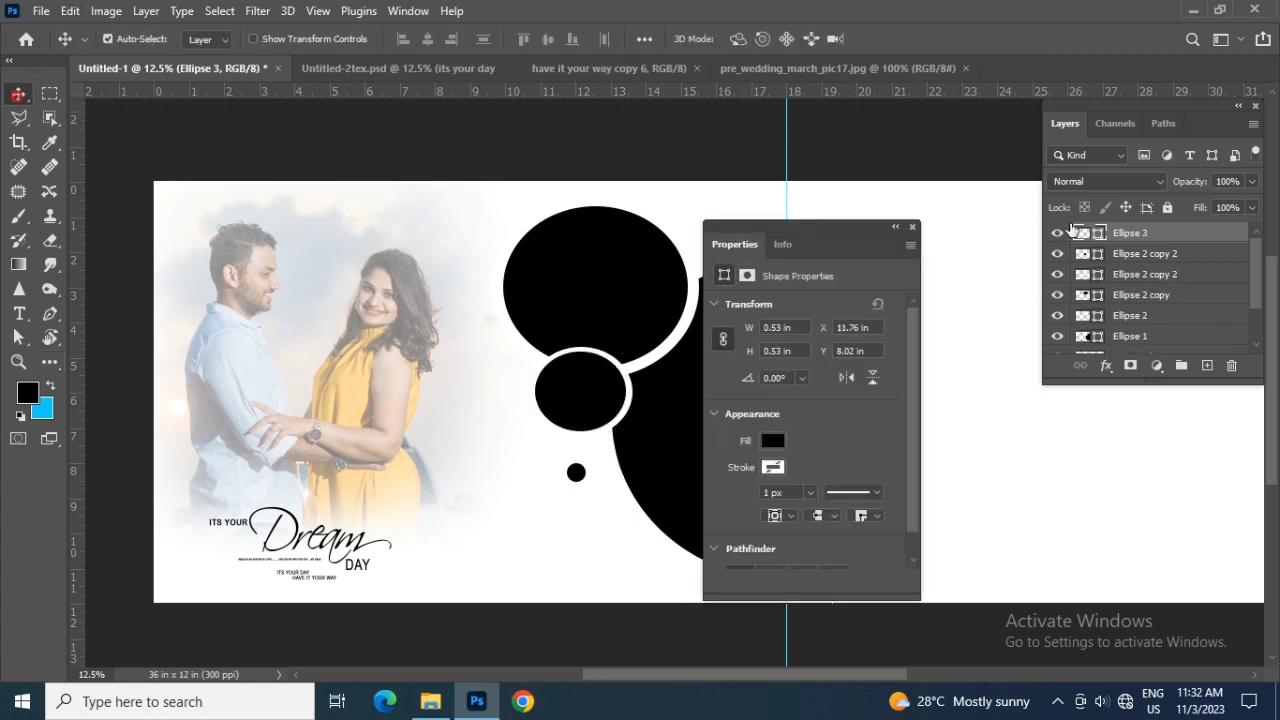
{"action": "left_click", "coordinate": [912, 228]}
{"action": "mouse_move", "coordinate": [576, 478]}
{"action": "left_mouse_down"}
{"action": "mouse_move", "coordinate": [594, 453]}
{"action": "mouse_move", "coordinate": [598, 468]}
{"action": "mouse_move", "coordinate": [514, 357]}
{"action": "left_mouse_up"}
Enlarge the duplicated dot with Free Transform and apply it.
{"action": "key", "text": "ctrl+t"}
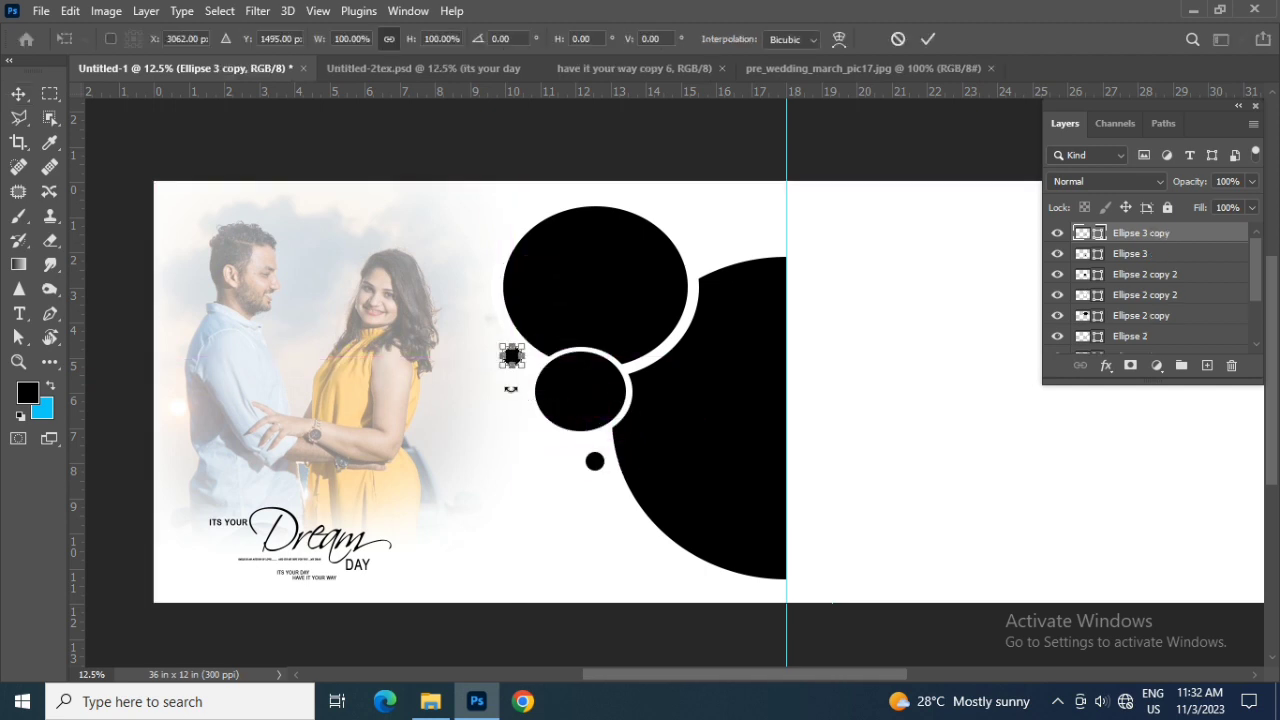
{"action": "left_click", "coordinate": [506, 360]}
{"action": "mouse_move", "coordinate": [503, 370]}
{"action": "left_mouse_down"}
{"action": "mouse_move", "coordinate": [519, 362]}
{"action": "mouse_move", "coordinate": [568, 476]}
{"action": "mouse_move", "coordinate": [552, 463]}
{"action": "left_mouse_up"}
{"action": "key", "text": "Return"}
Resize a small dot and settle it above the large circle near the top.
{"action": "key", "text": "ctrl+t"}
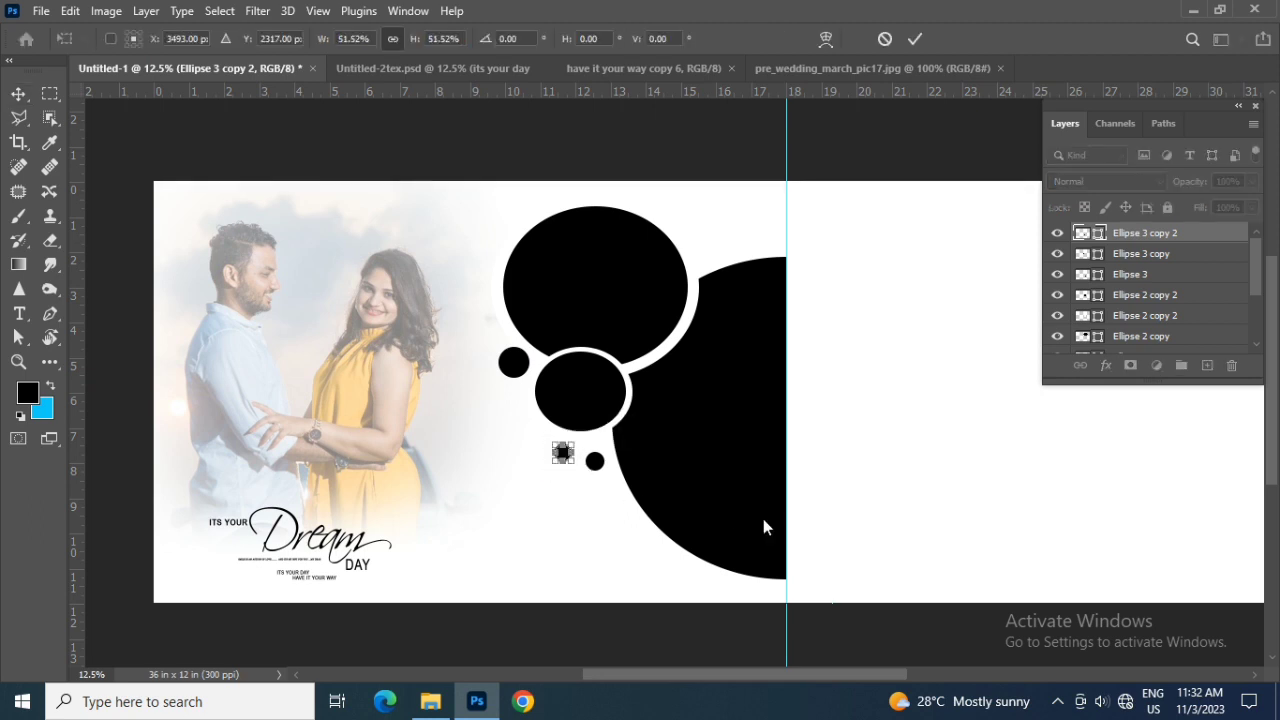
{"action": "key", "text": "Return"}
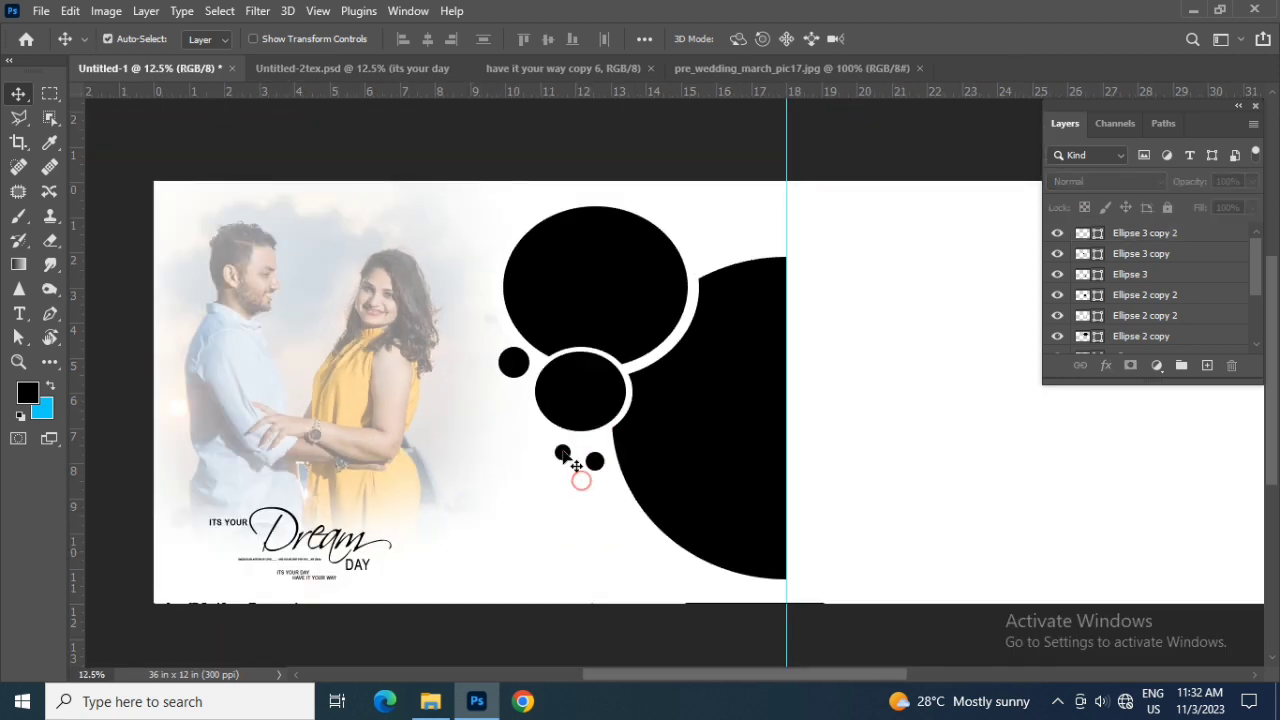
{"action": "key", "text": "ctrl"}
{"action": "left_click_drag", "start_coordinate": [566, 458], "coordinate": [704, 243]}
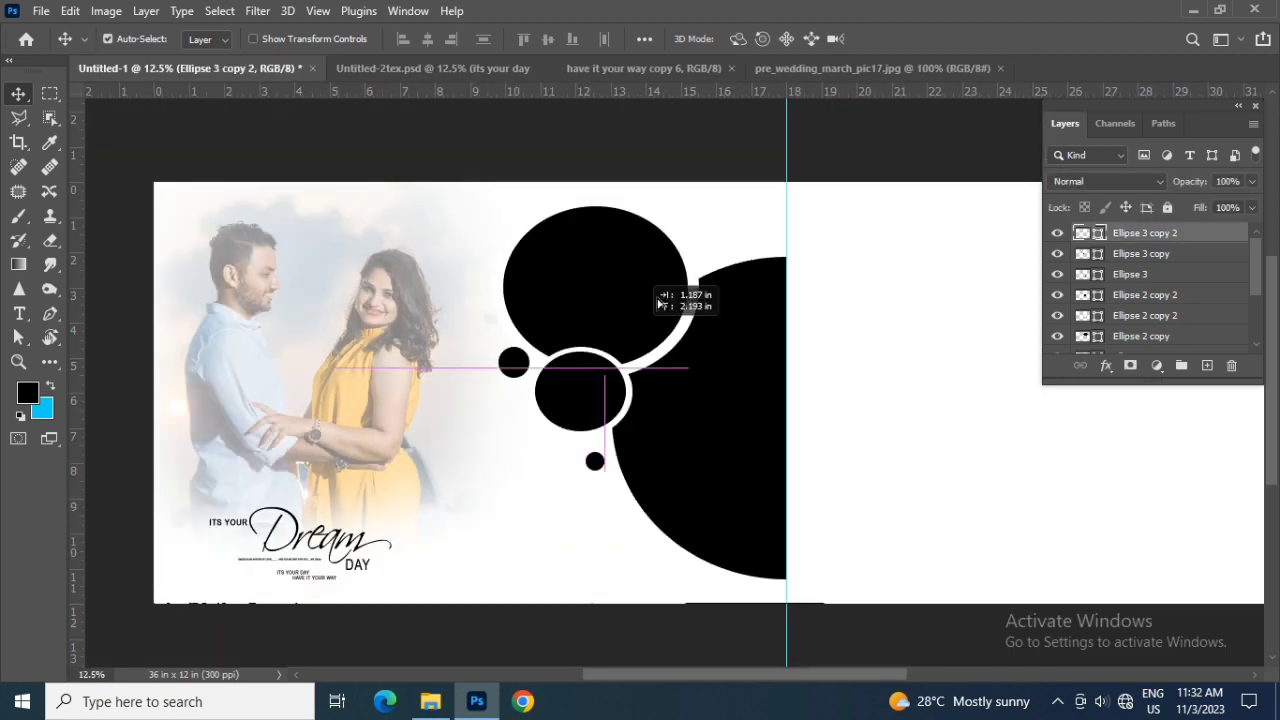
{"action": "left_click_drag", "start_coordinate": [704, 243], "coordinate": [704, 250]}
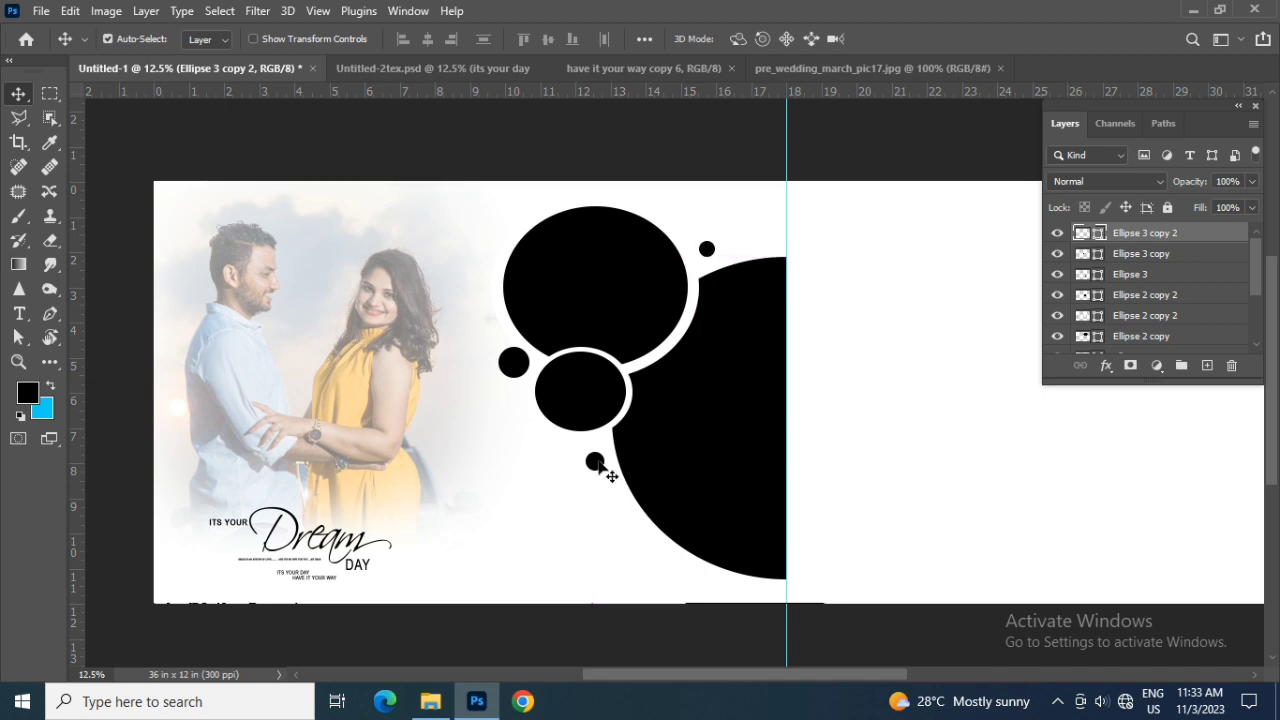
Duplicate two more dots, resizing one at lower left and placing one beside the top circles.
{"action": "mouse_move", "coordinate": [597, 466]}
{"action": "left_mouse_down"}
{"action": "mouse_move", "coordinate": [557, 450]}
{"action": "mouse_move", "coordinate": [569, 476]}
{"action": "mouse_move", "coordinate": [557, 487]}
{"action": "left_mouse_up"}
{"action": "key", "text": "ctrl+t"}
{"action": "type", "text": "50"}
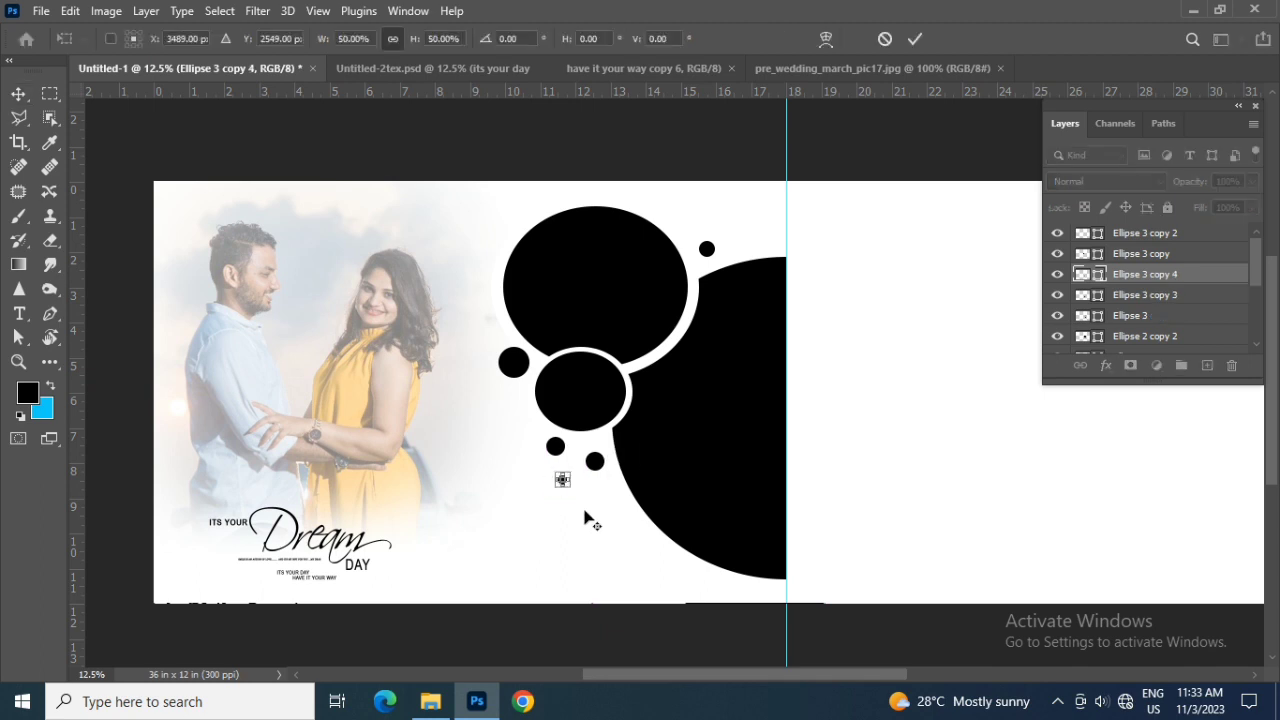
{"action": "key", "text": "Return"}
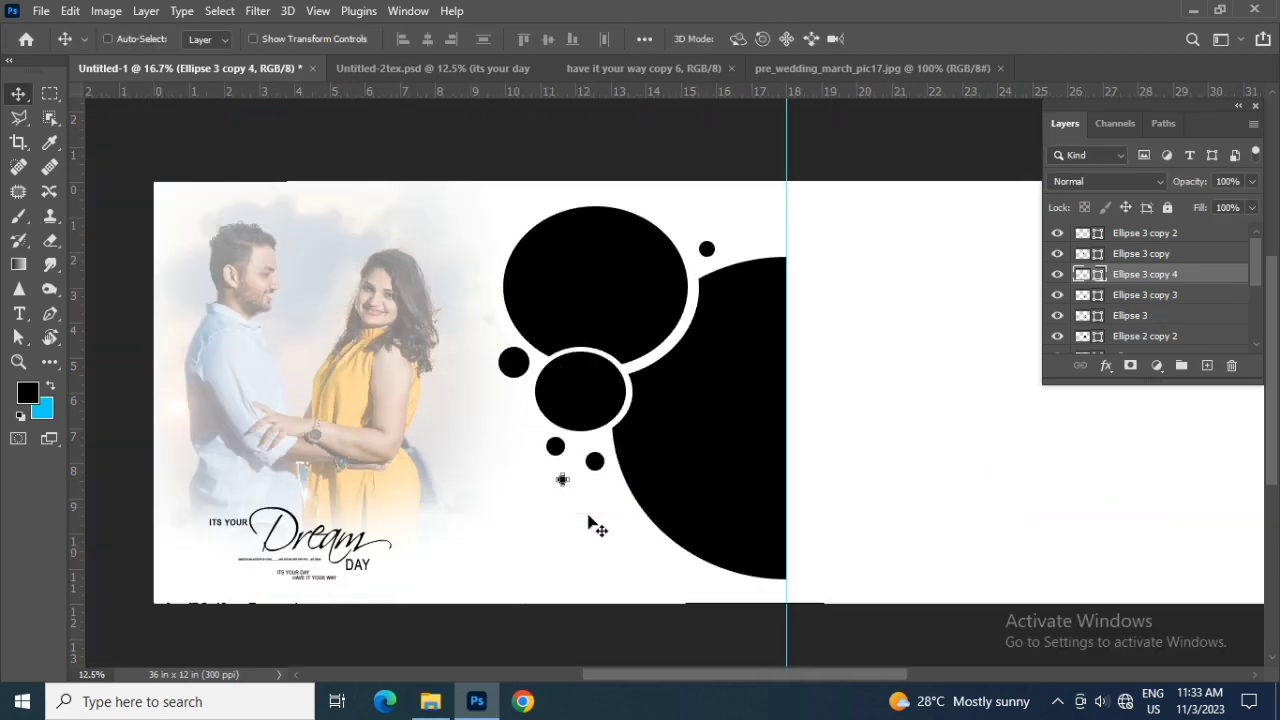
{"action": "left_click", "coordinate": [578, 522]}
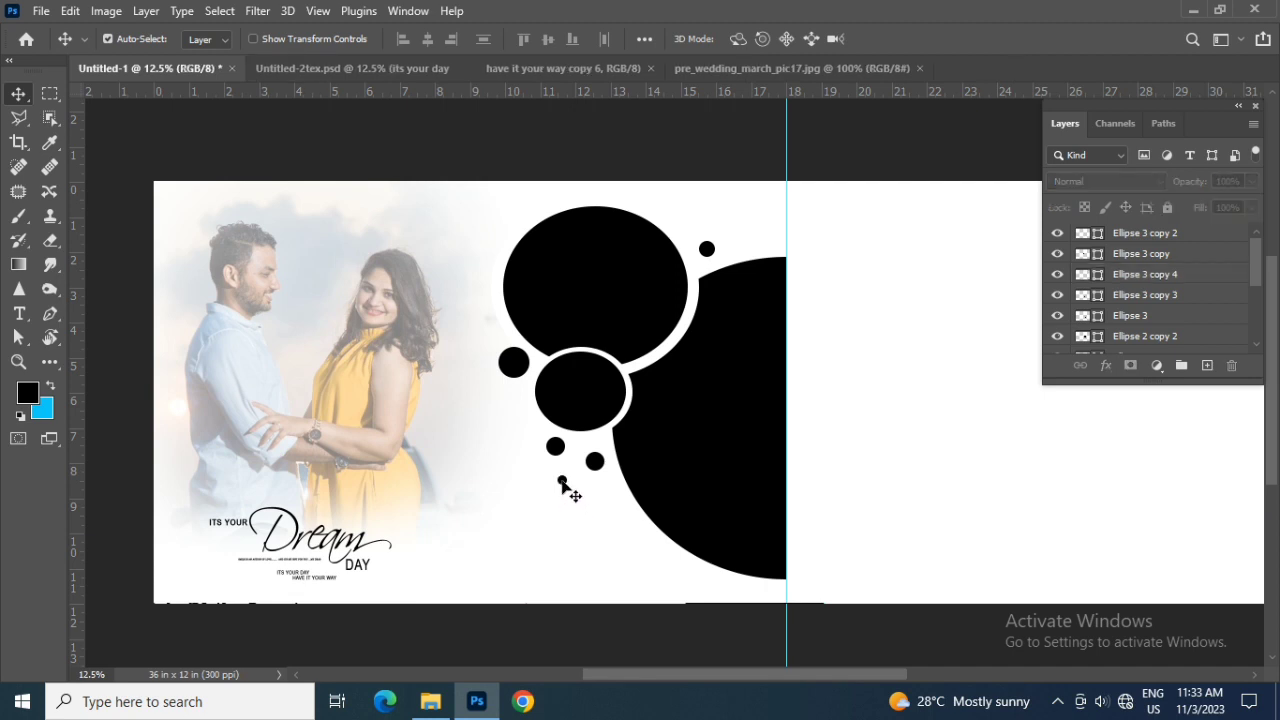
{"action": "left_click_drag", "start_coordinate": [565, 487], "coordinate": [528, 420]}
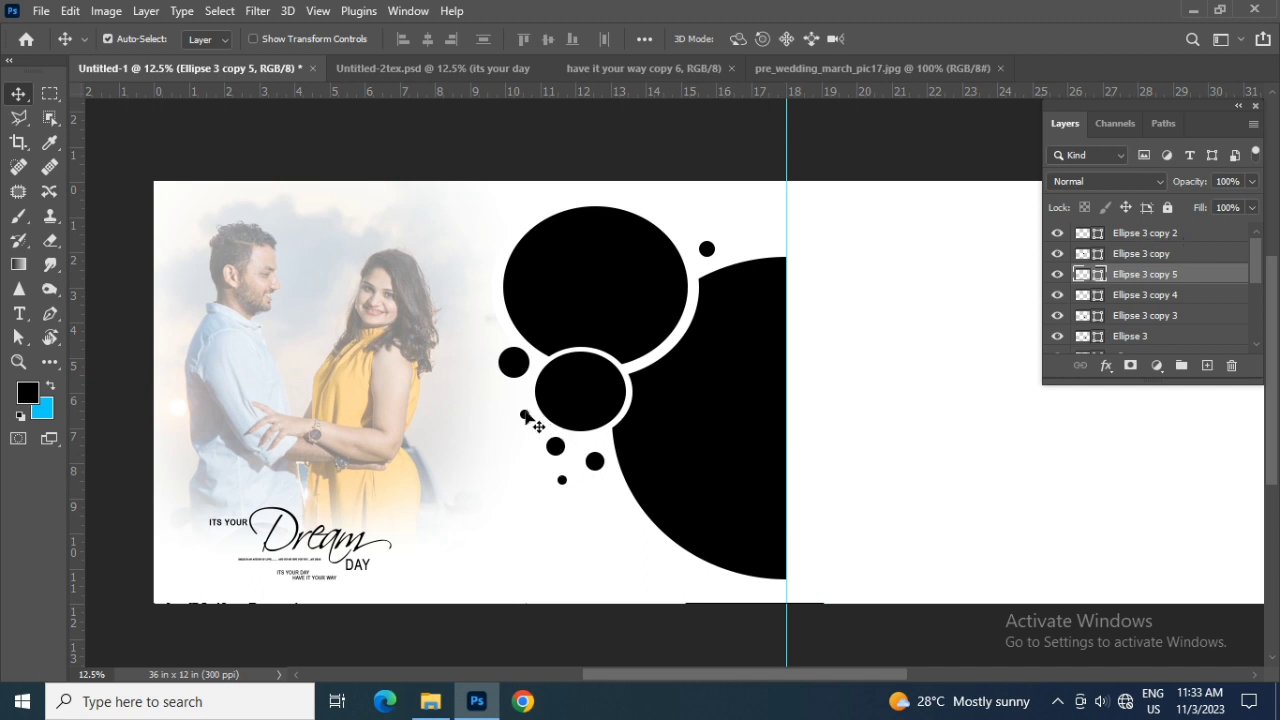
{"action": "mouse_move", "coordinate": [527, 418]}
{"action": "left_mouse_down"}
{"action": "mouse_move", "coordinate": [733, 260]}
{"action": "mouse_move", "coordinate": [738, 238]}
{"action": "mouse_move", "coordinate": [730, 245]}
{"action": "left_mouse_up"}
{"action": "left_click", "coordinate": [1192, 233]}
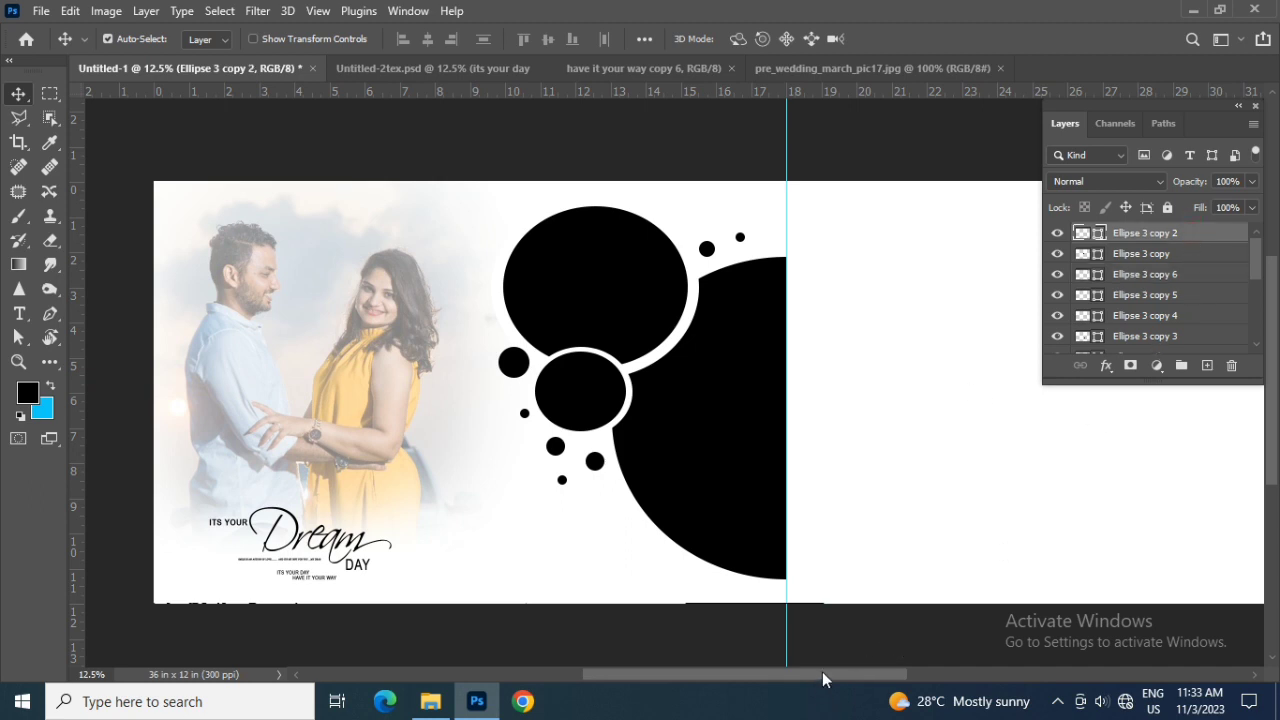
{"action": "left_click", "coordinate": [357, 552]}
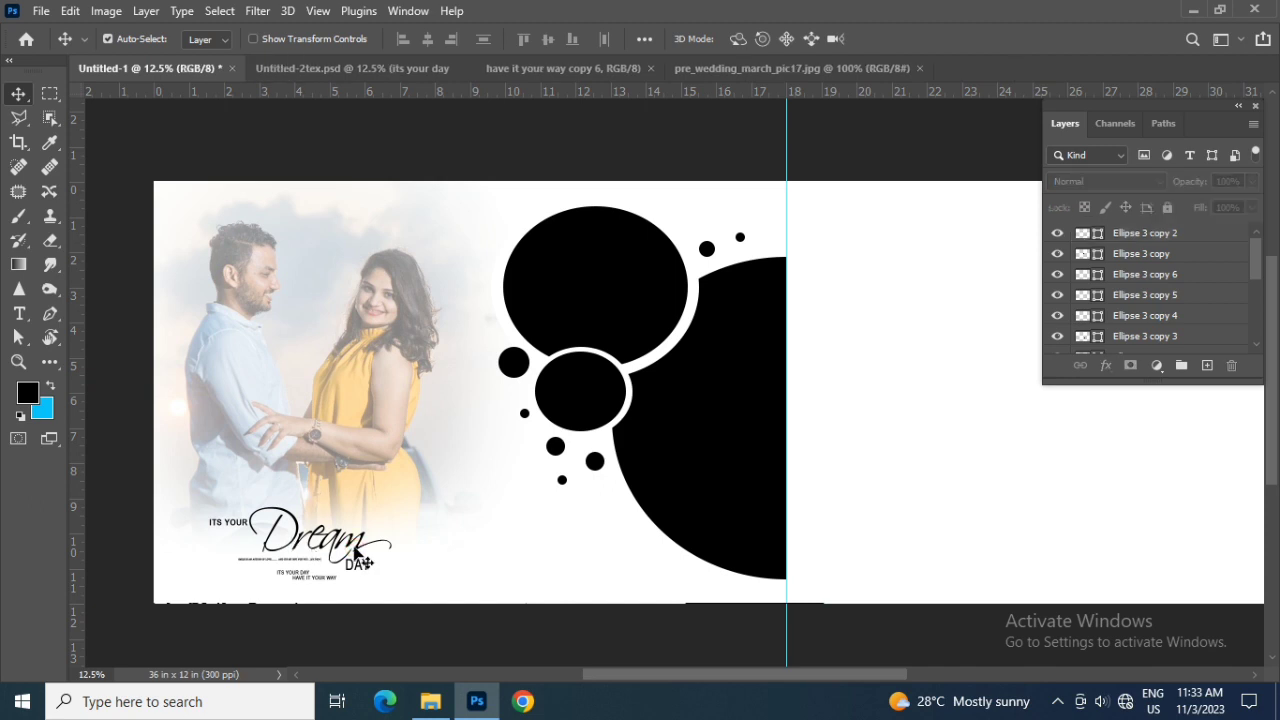
Shift the Its your Dream day text block slightly right, undoing an accidental photo move.
{"action": "left_click", "coordinate": [355, 551]}
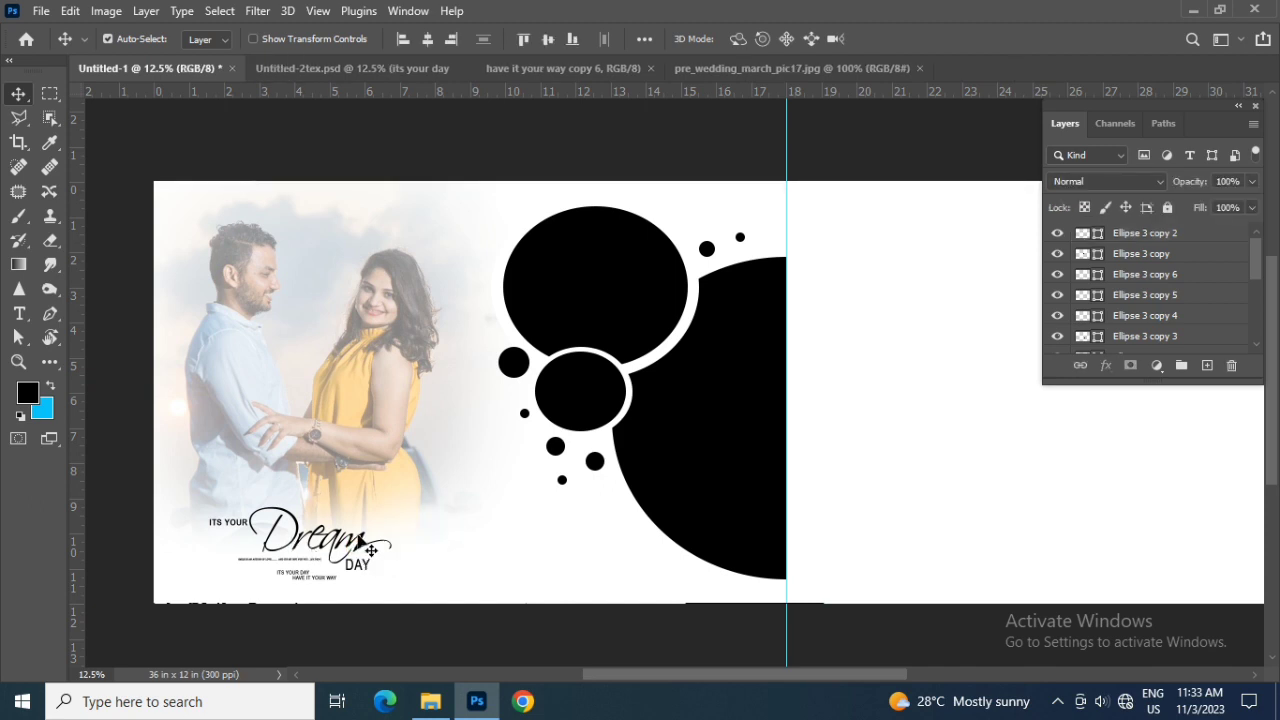
{"action": "left_click_drag", "start_coordinate": [362, 537], "coordinate": [382, 541]}
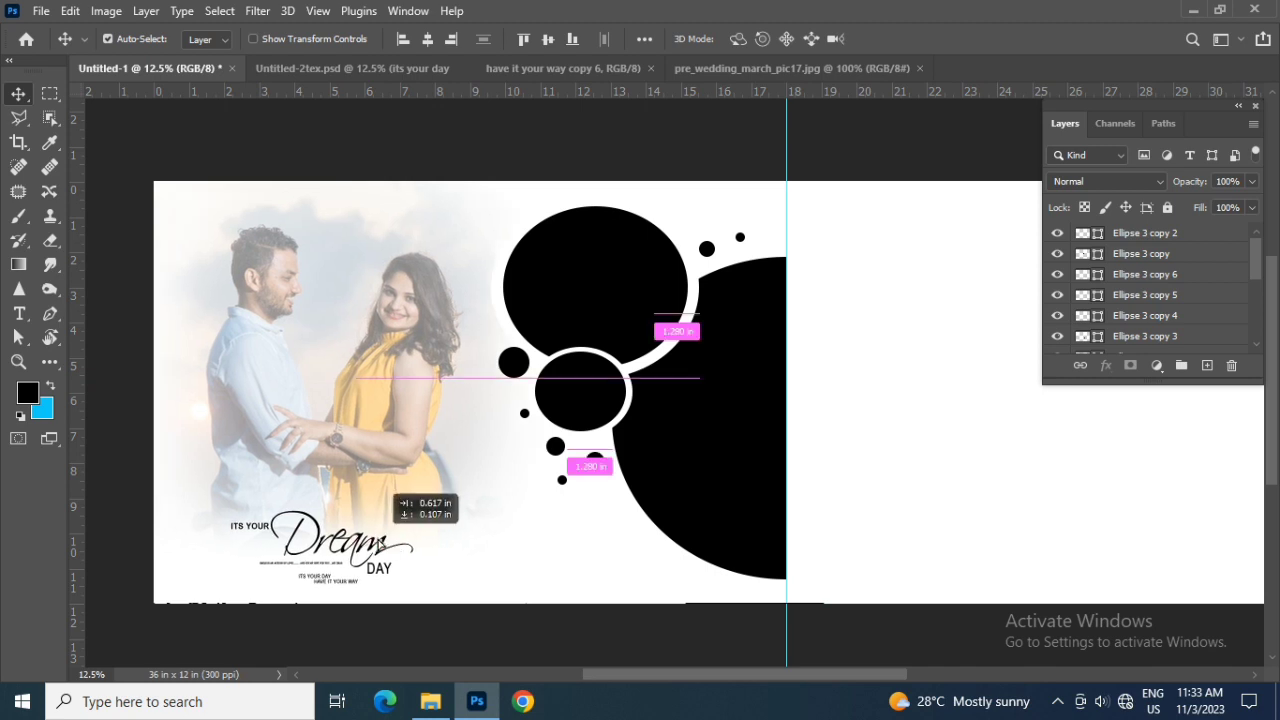
{"action": "key", "text": "ctrl+z"}
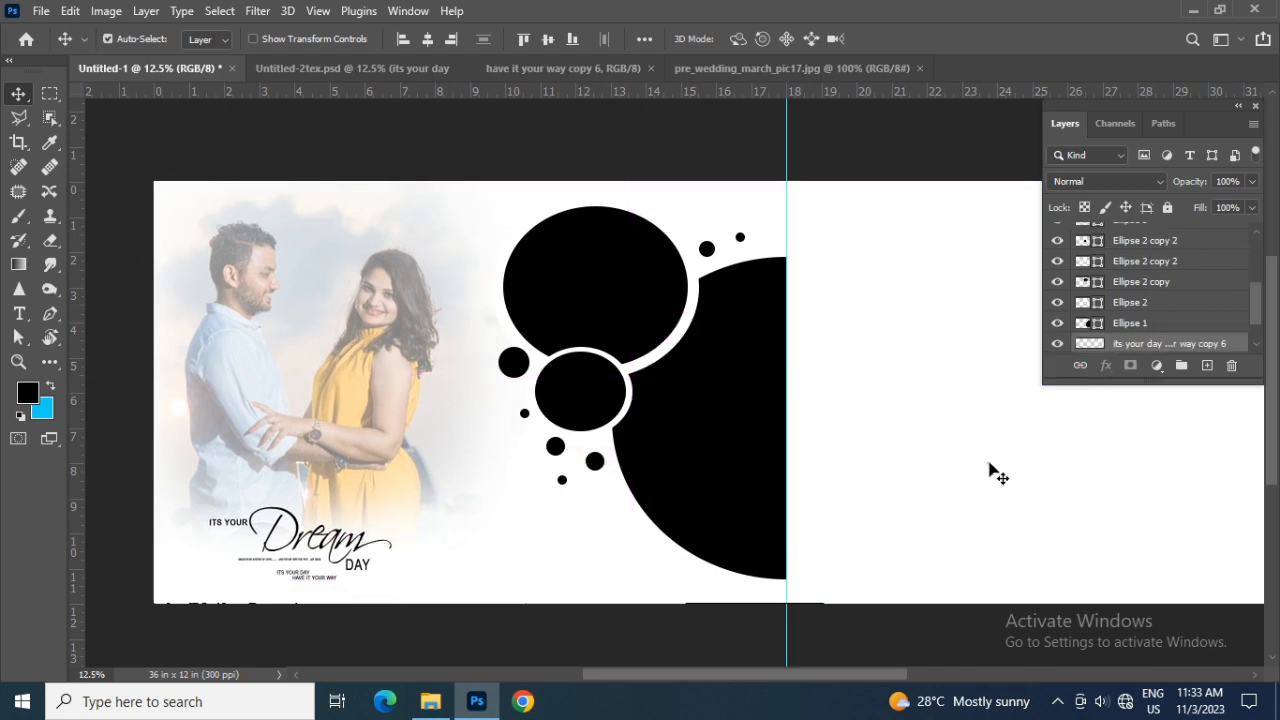
{"action": "left_click", "coordinate": [988, 466], "text": "ctrl"}
{"action": "key", "text": "ctrl+plus"}
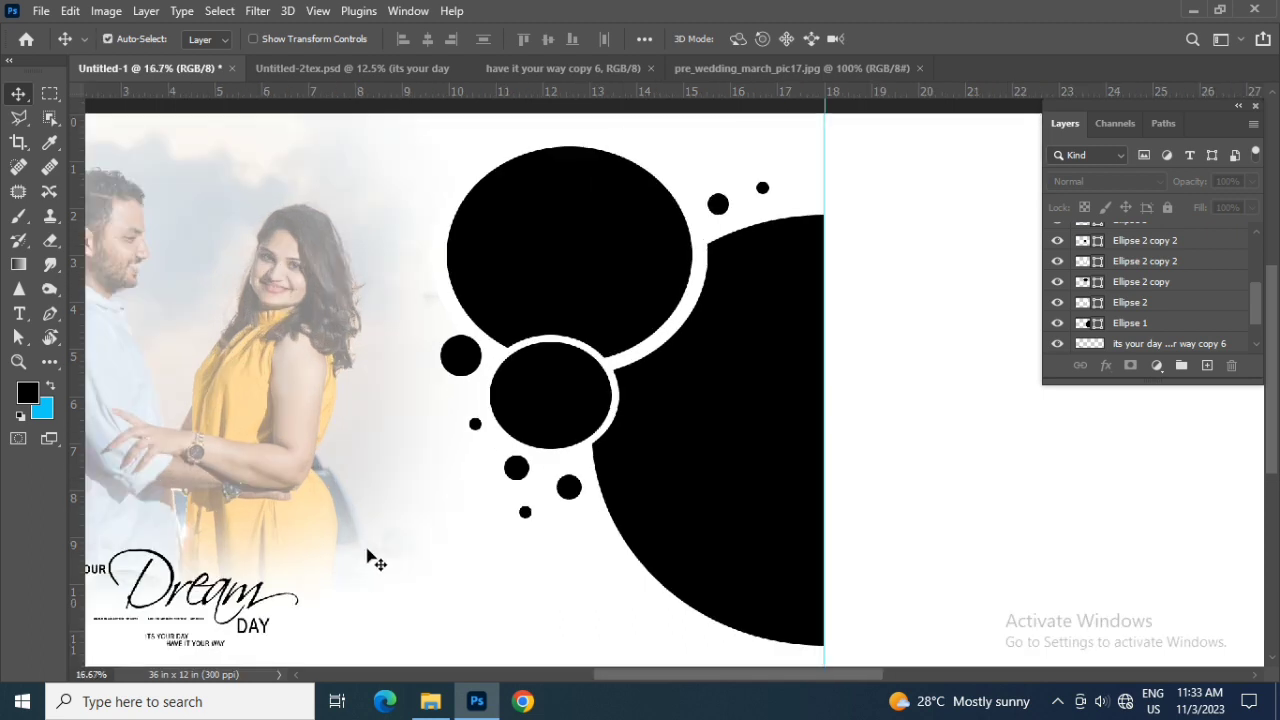
{"action": "left_click_drag", "start_coordinate": [398, 501], "coordinate": [486, 437]}
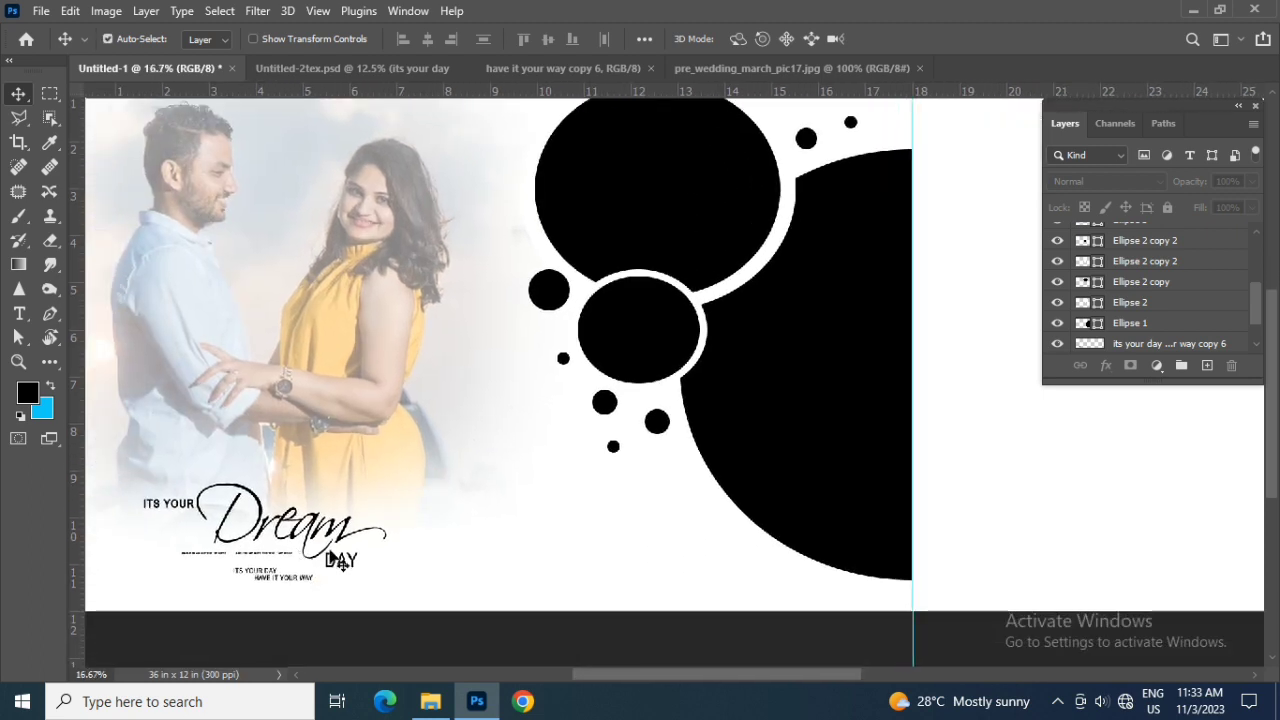
{"action": "mouse_move", "coordinate": [338, 545]}
{"action": "left_mouse_down"}
{"action": "mouse_move", "coordinate": [623, 533]}
{"action": "mouse_move", "coordinate": [628, 546]}
{"action": "mouse_move", "coordinate": [286, 557]}
{"action": "left_mouse_up"}
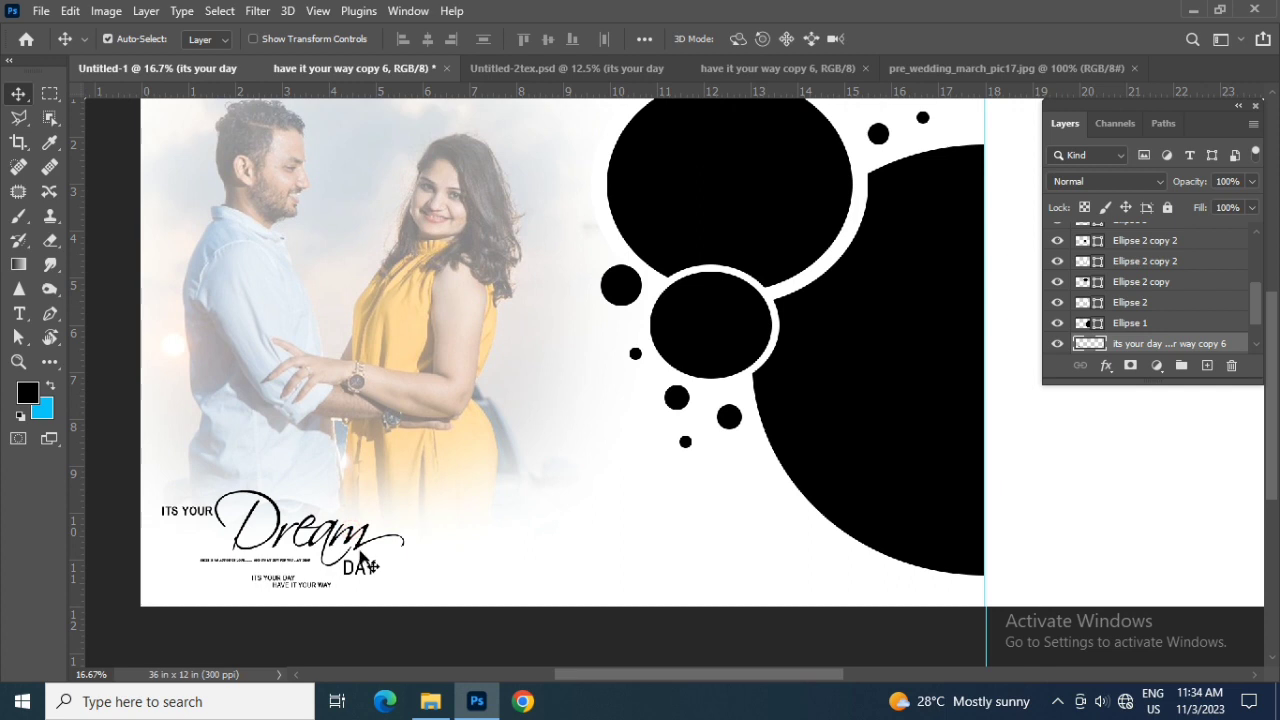
{"action": "left_click_drag", "start_coordinate": [356, 543], "coordinate": [430, 541]}
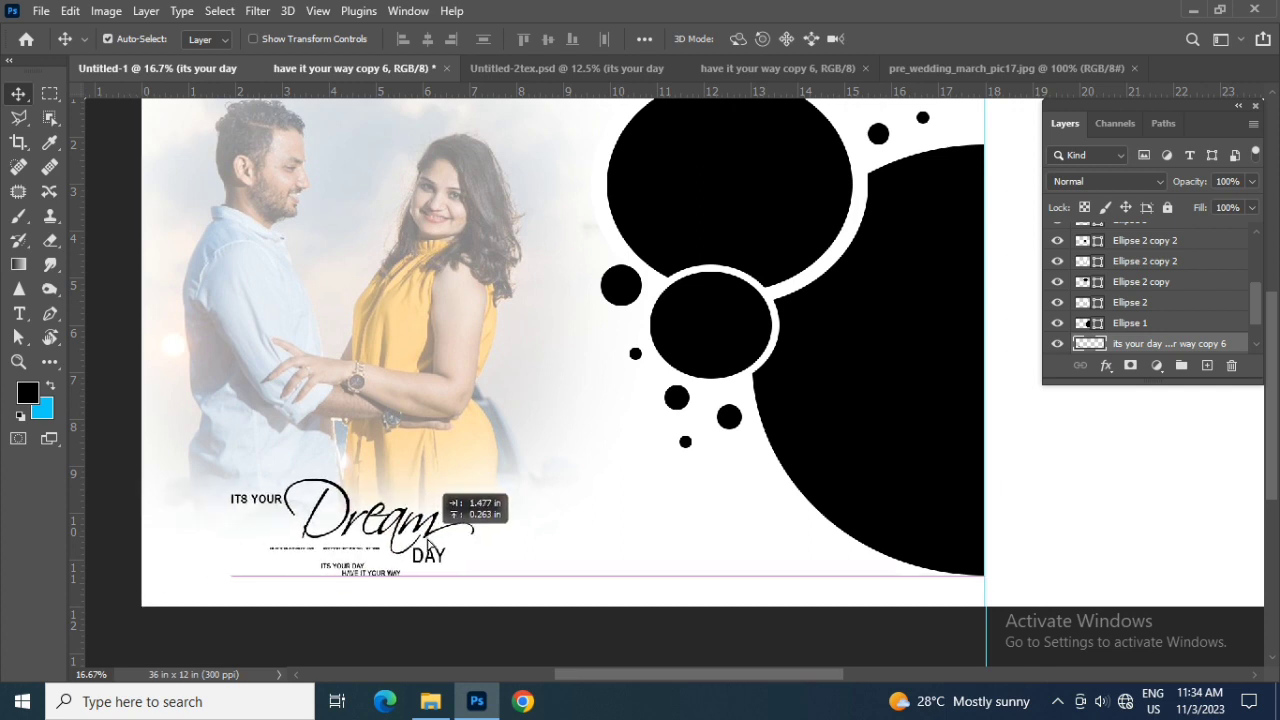
{"action": "left_click_drag", "start_coordinate": [430, 541], "coordinate": [424, 545]}
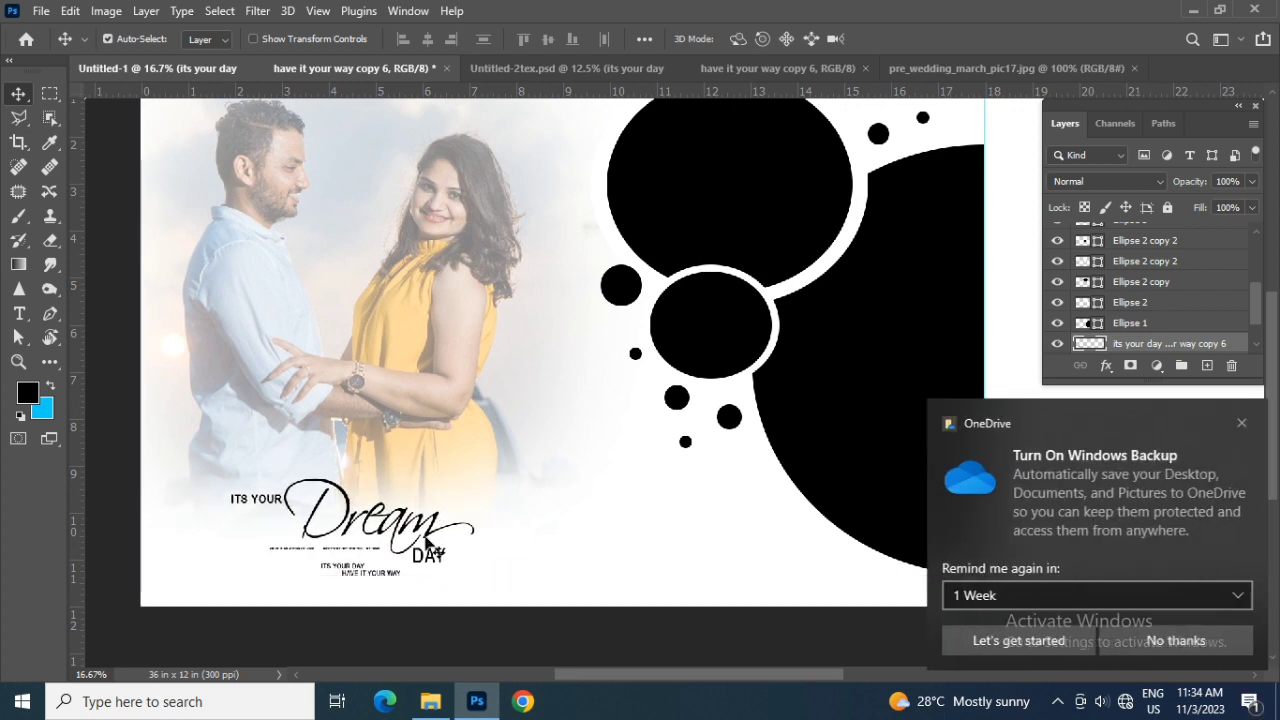
{"action": "key", "text": "ctrl+minus"}
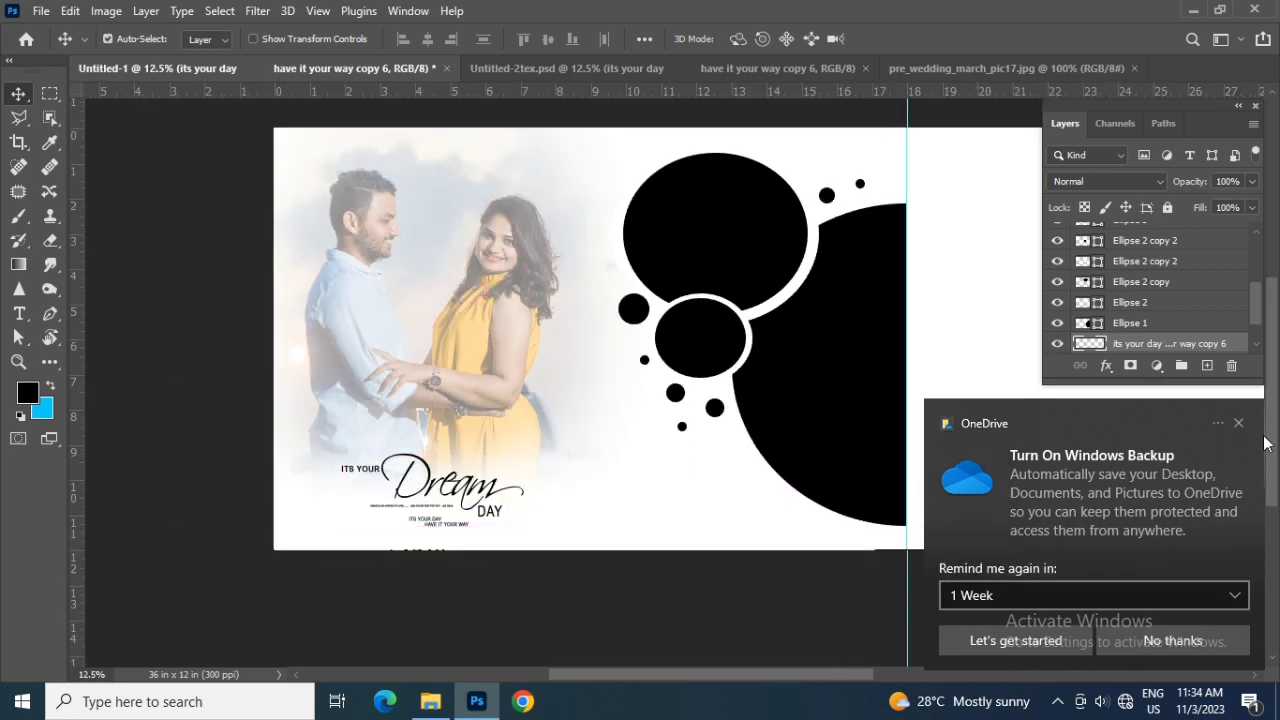
{"action": "left_click", "coordinate": [1238, 425]}
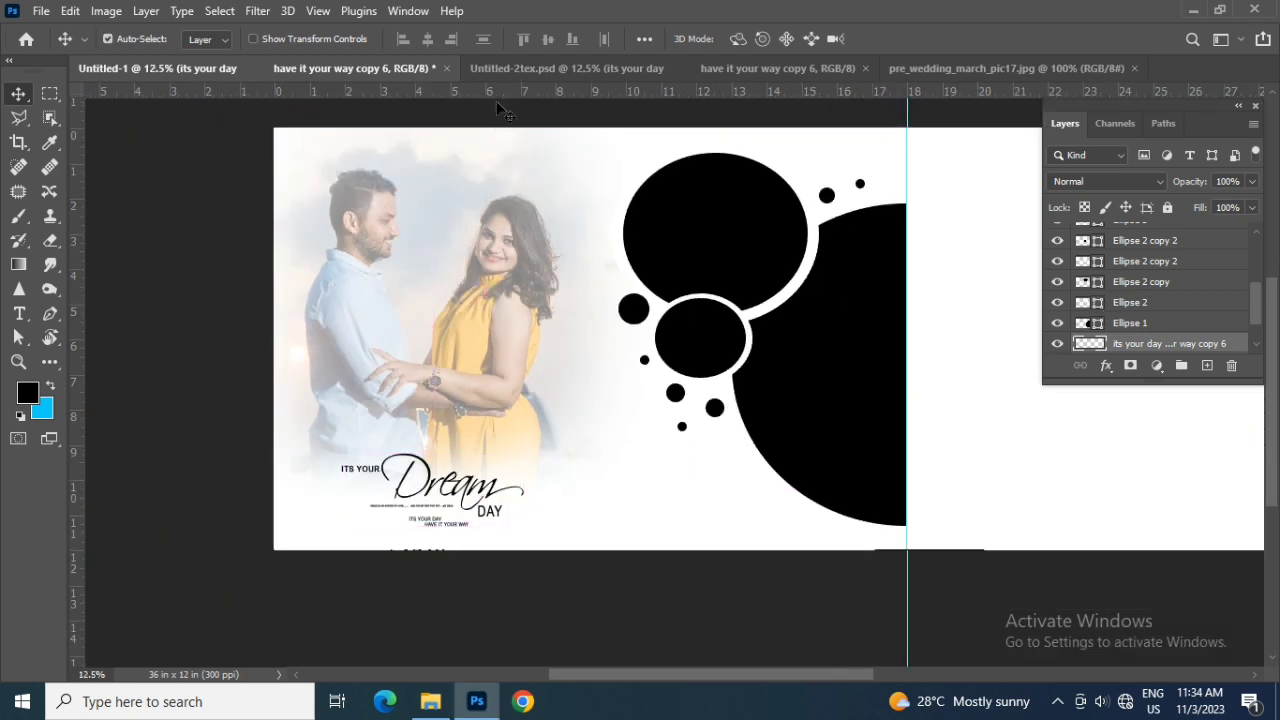
Drag the Congratulations caption from Untitled-2tex onto the spread.
{"action": "left_click", "coordinate": [508, 71]}
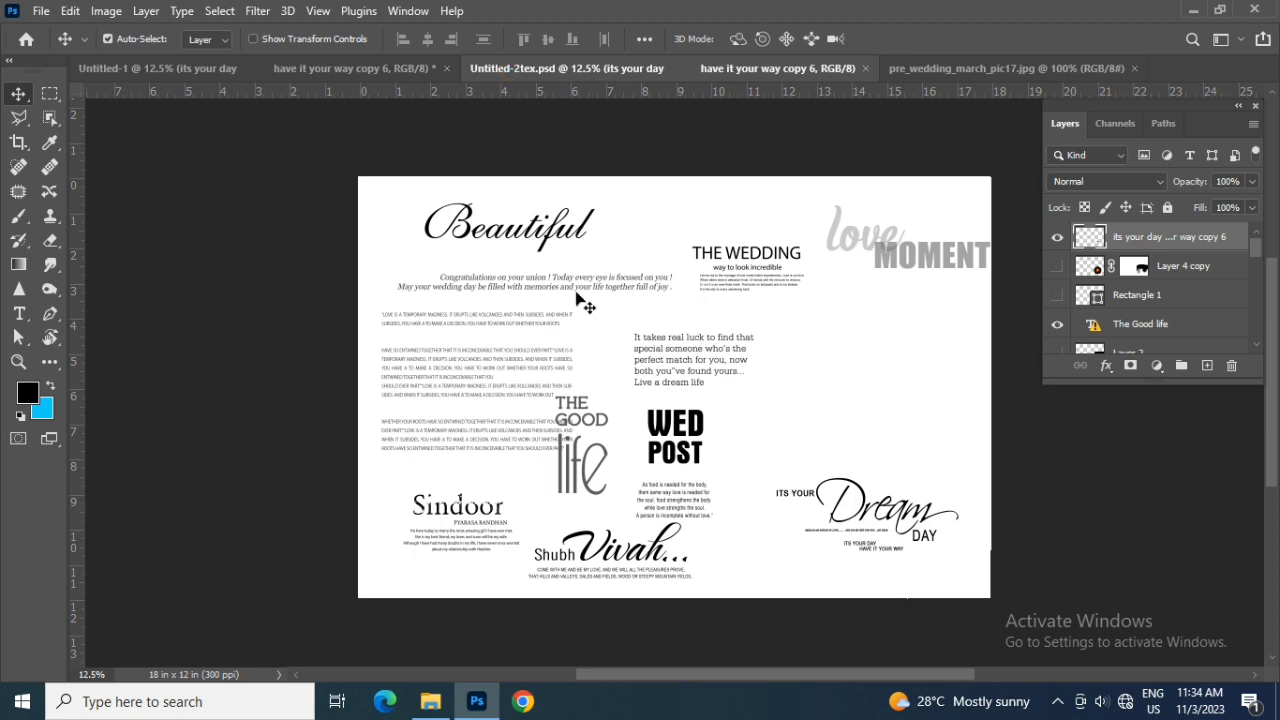
{"action": "mouse_move", "coordinate": [590, 295]}
{"action": "left_mouse_down"}
{"action": "mouse_move", "coordinate": [192, 71]}
{"action": "mouse_move", "coordinate": [498, 327]}
{"action": "left_mouse_up"}
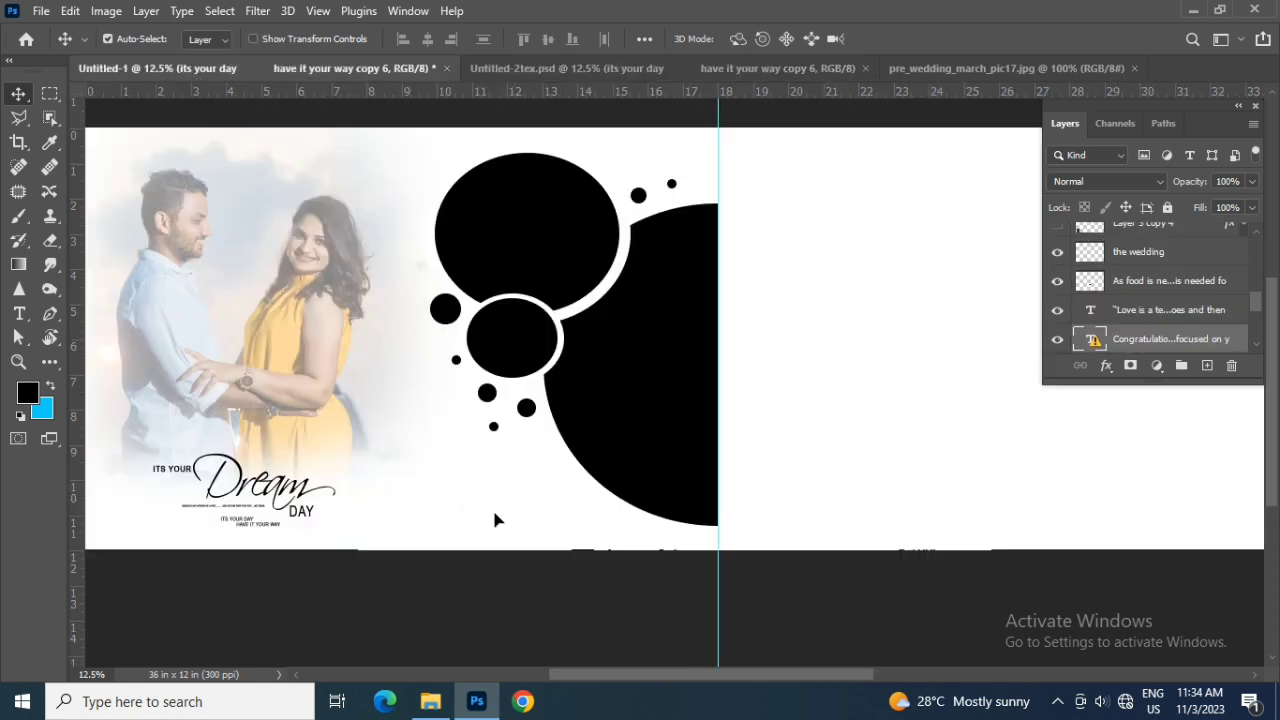
{"action": "left_click_drag", "start_coordinate": [490, 522], "coordinate": [489, 516]}
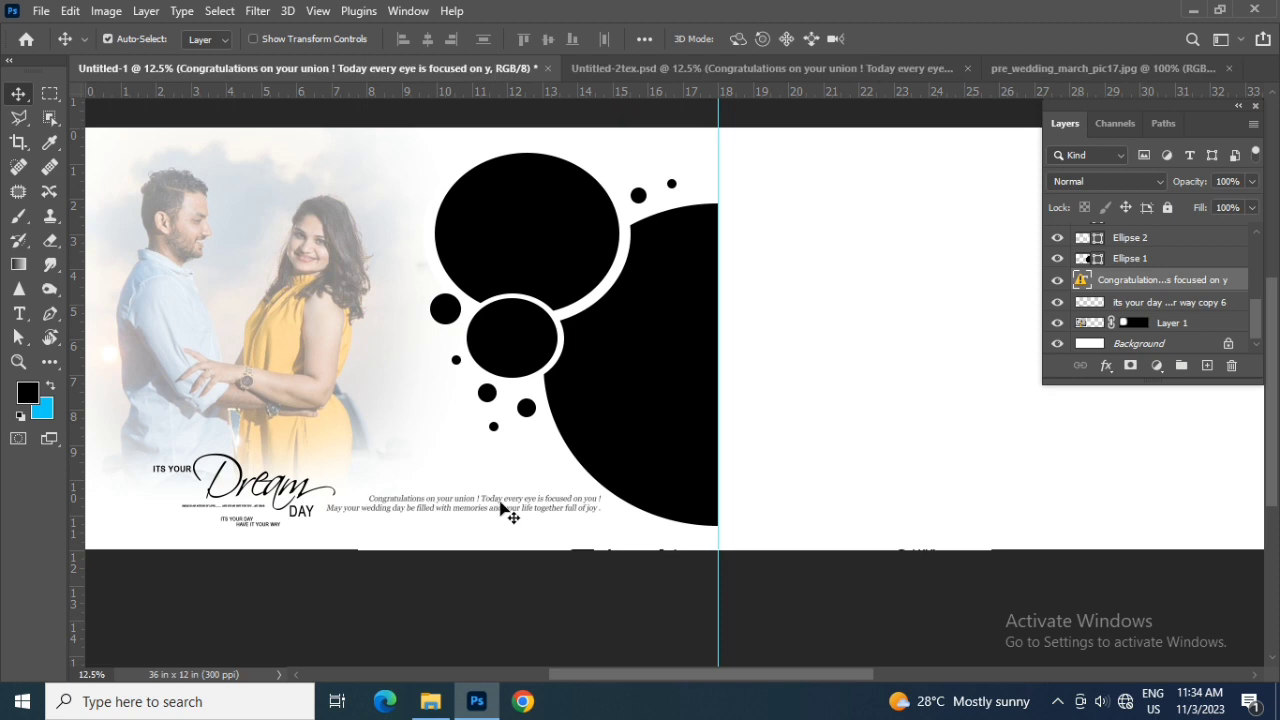
Scale the caption to about 82% and place it beside the Dream Day text.
{"action": "left_click", "coordinate": [600, 522]}
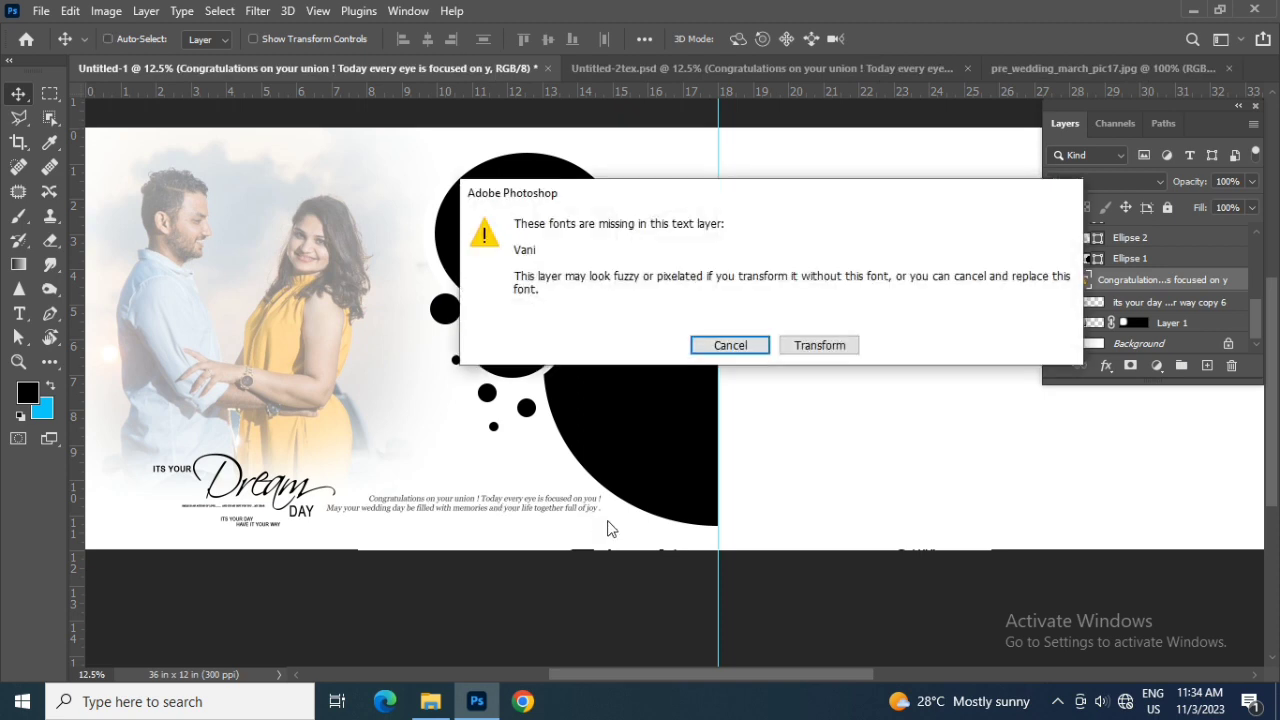
{"action": "left_click", "coordinate": [819, 345]}
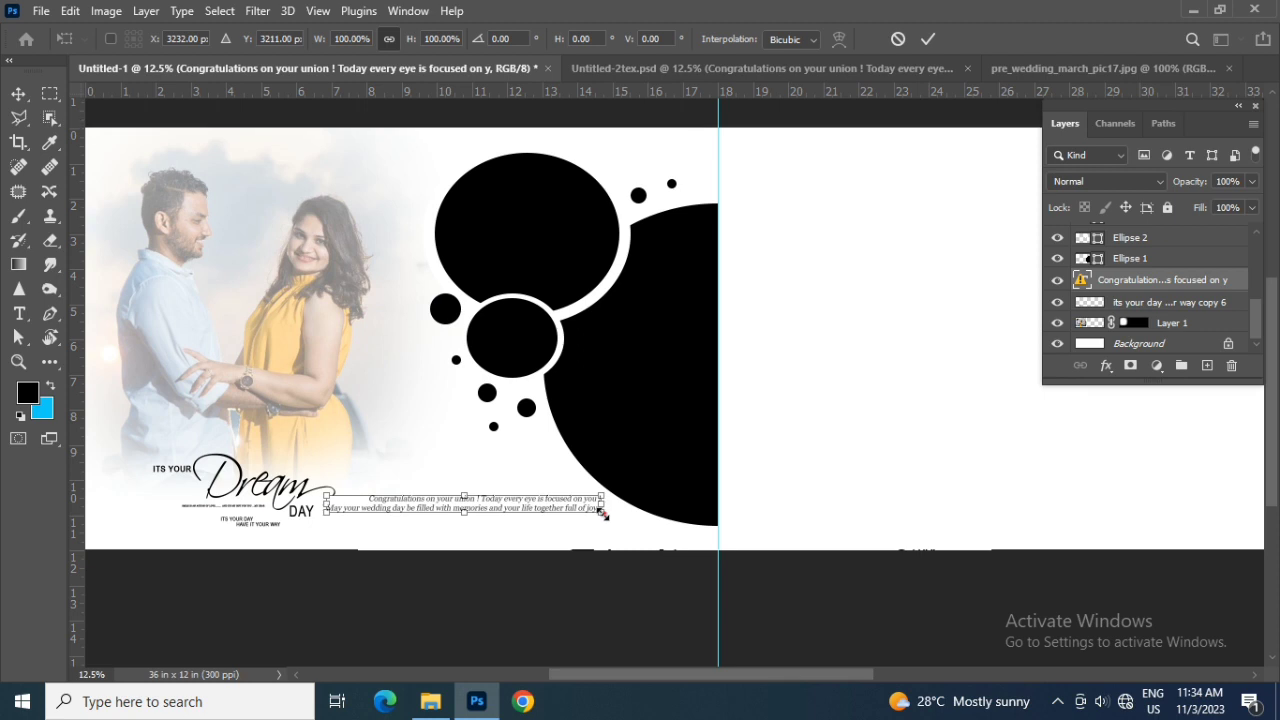
{"action": "left_click_drag", "start_coordinate": [601, 512], "coordinate": [575, 510]}
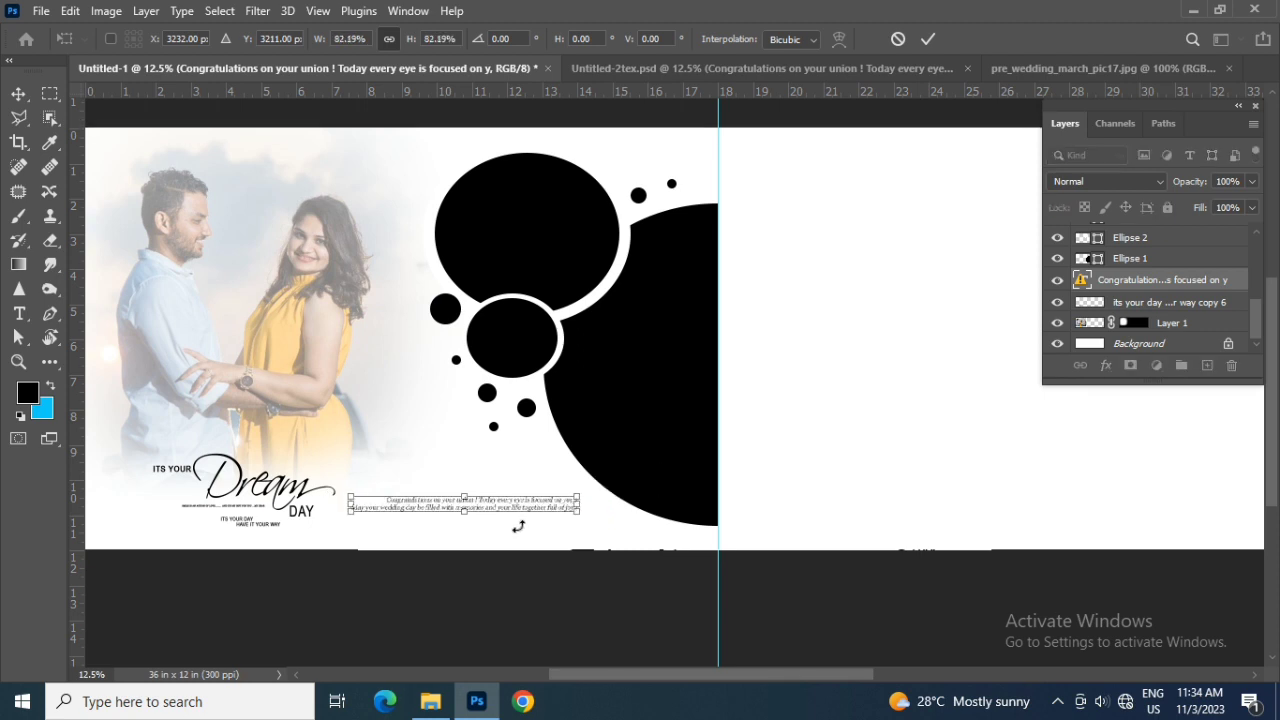
{"action": "key", "text": "Return"}
{"action": "left_click_drag", "start_coordinate": [491, 510], "coordinate": [484, 514]}
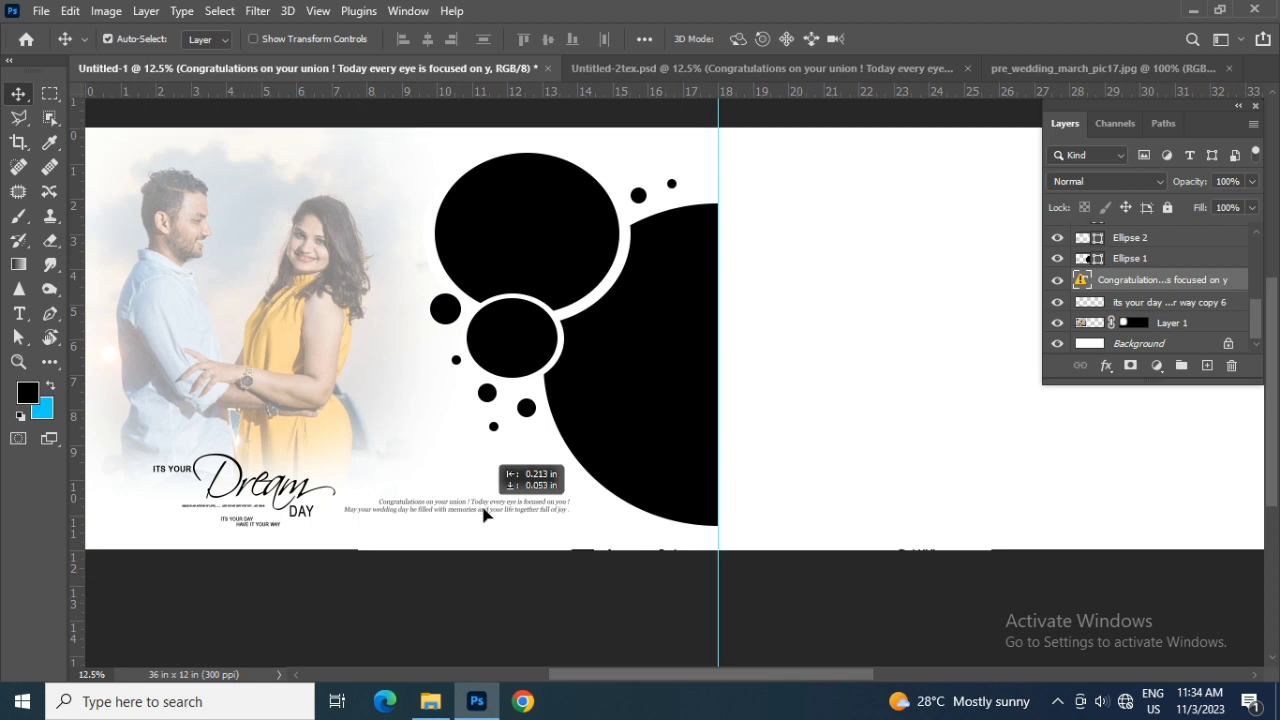
{"action": "left_click_drag", "start_coordinate": [453, 376], "coordinate": [495, 431]}
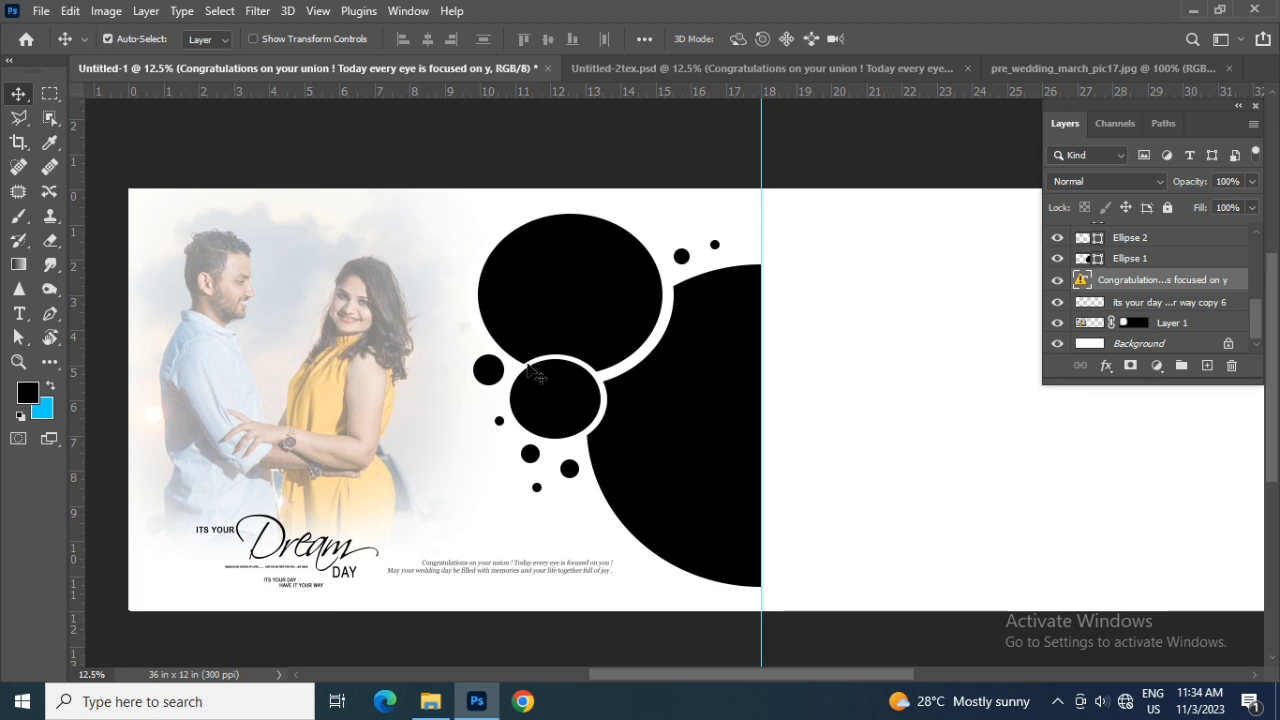
Select Ellipse 2, pan to the empty right page, and close pre_wedding_march_pic17.jpg.
{"action": "left_click", "coordinate": [1058, 700]}
{"action": "left_click", "coordinate": [820, 468]}
{"action": "left_click", "coordinate": [1131, 237]}
{"action": "scroll", "coordinate": [1137, 262], "scroll_direction": "up", "scroll_amount": 5}
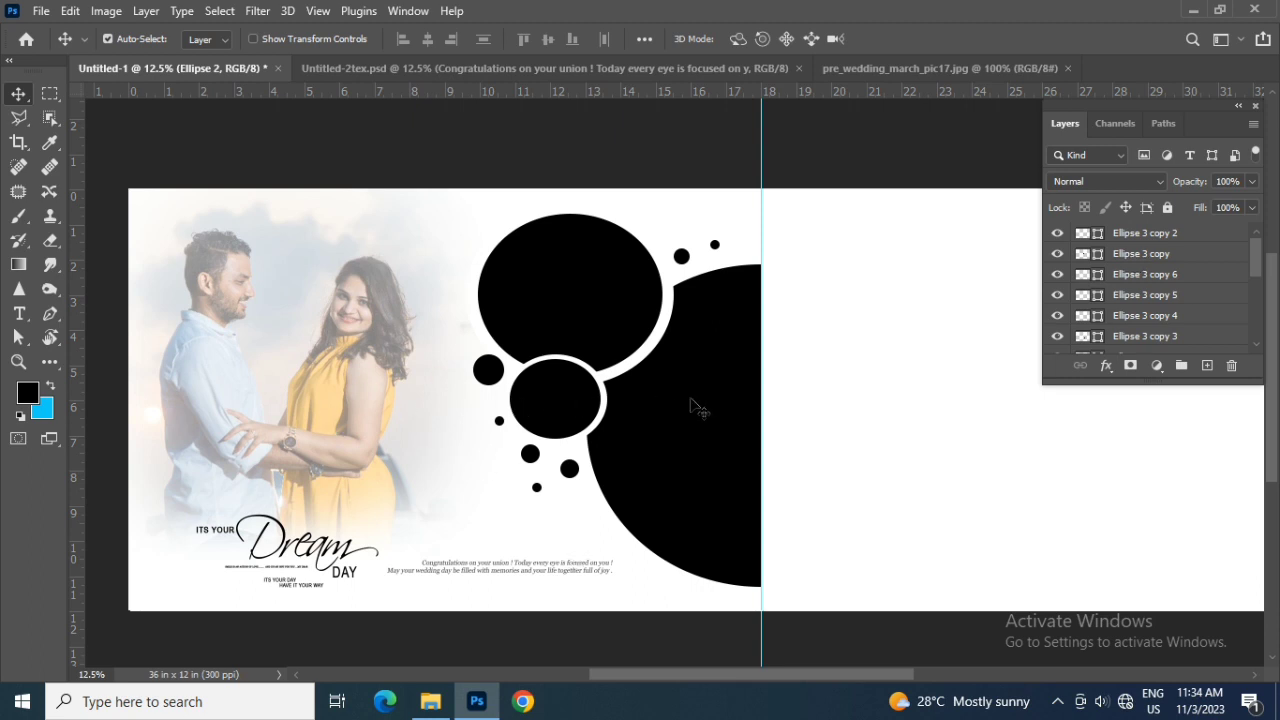
{"action": "left_click_drag", "start_coordinate": [838, 394], "coordinate": [626, 394]}
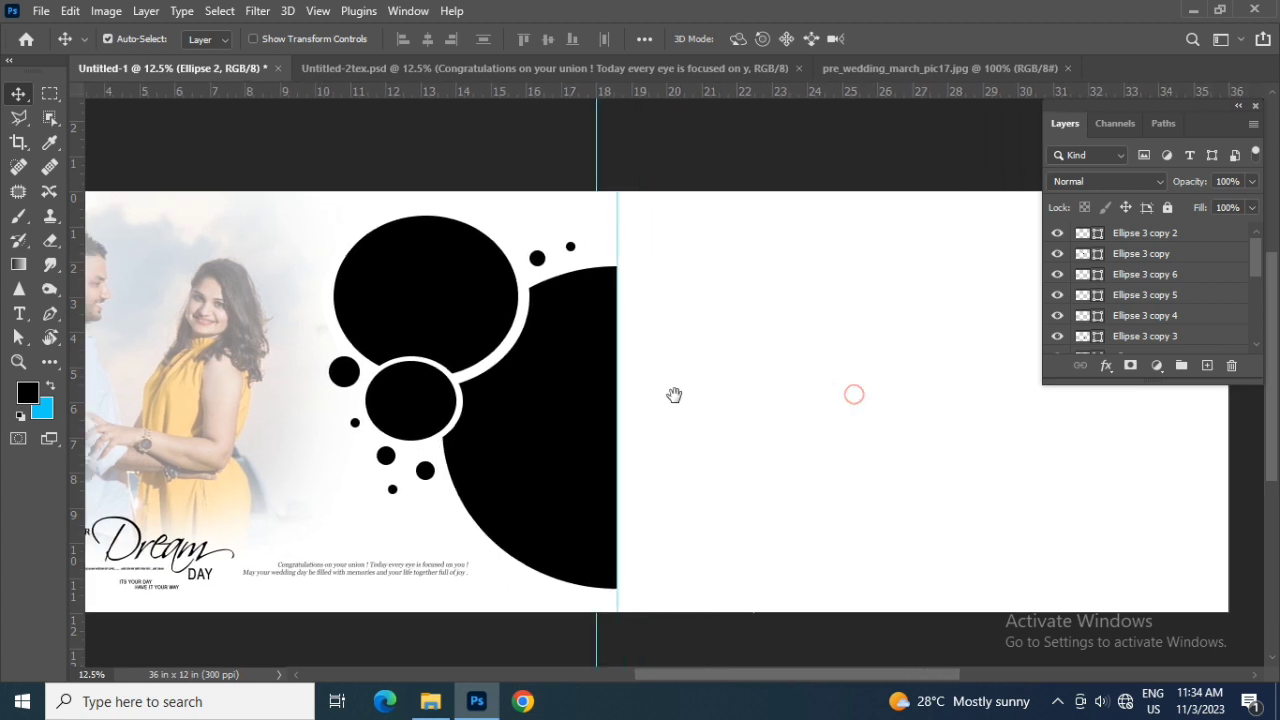
{"action": "left_click", "coordinate": [900, 68]}
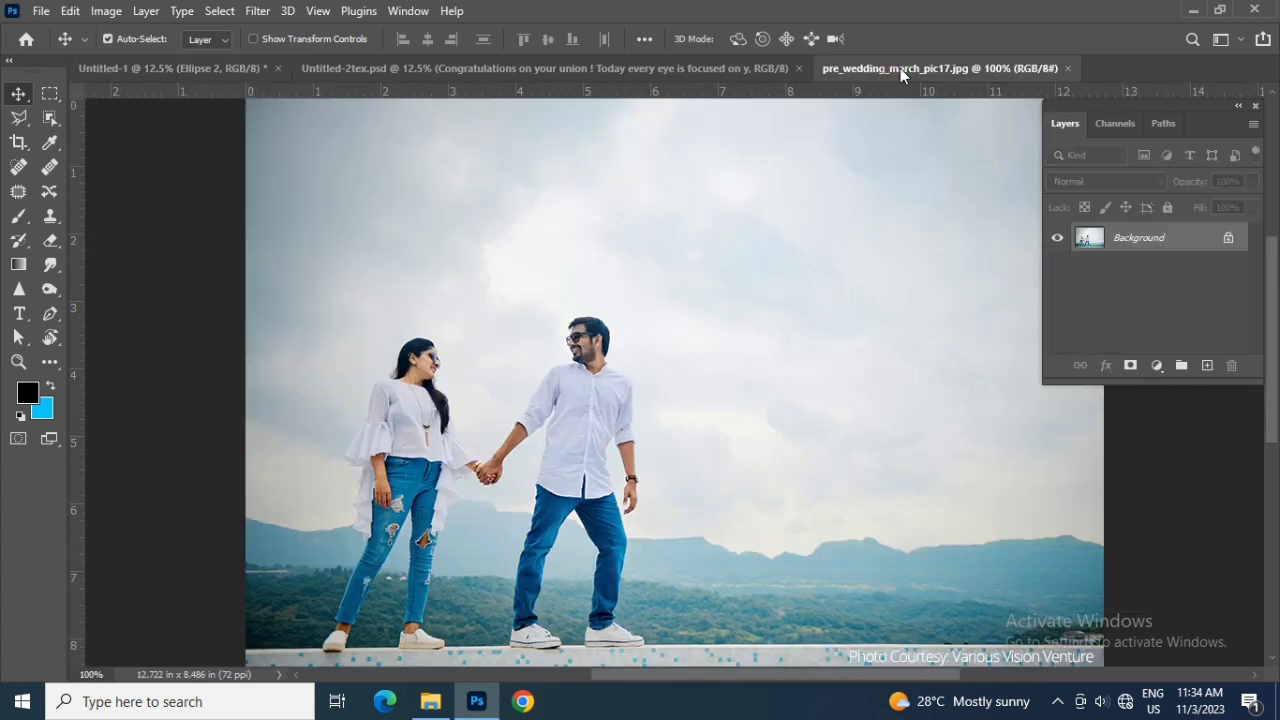
{"action": "left_click", "coordinate": [1068, 68]}
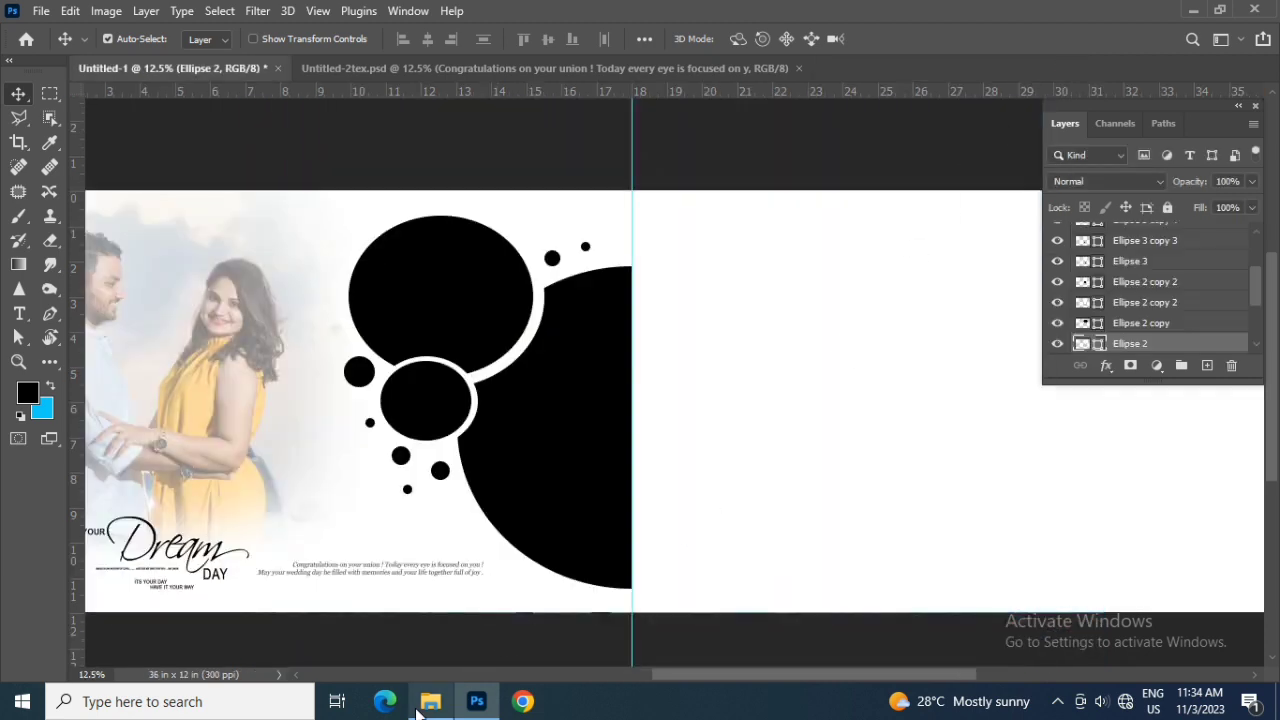
Drag 90860ae4f40bea11646eadba28a32361.jpg from the wedding photo folder into Photoshop.
{"action": "left_click", "coordinate": [420, 704]}
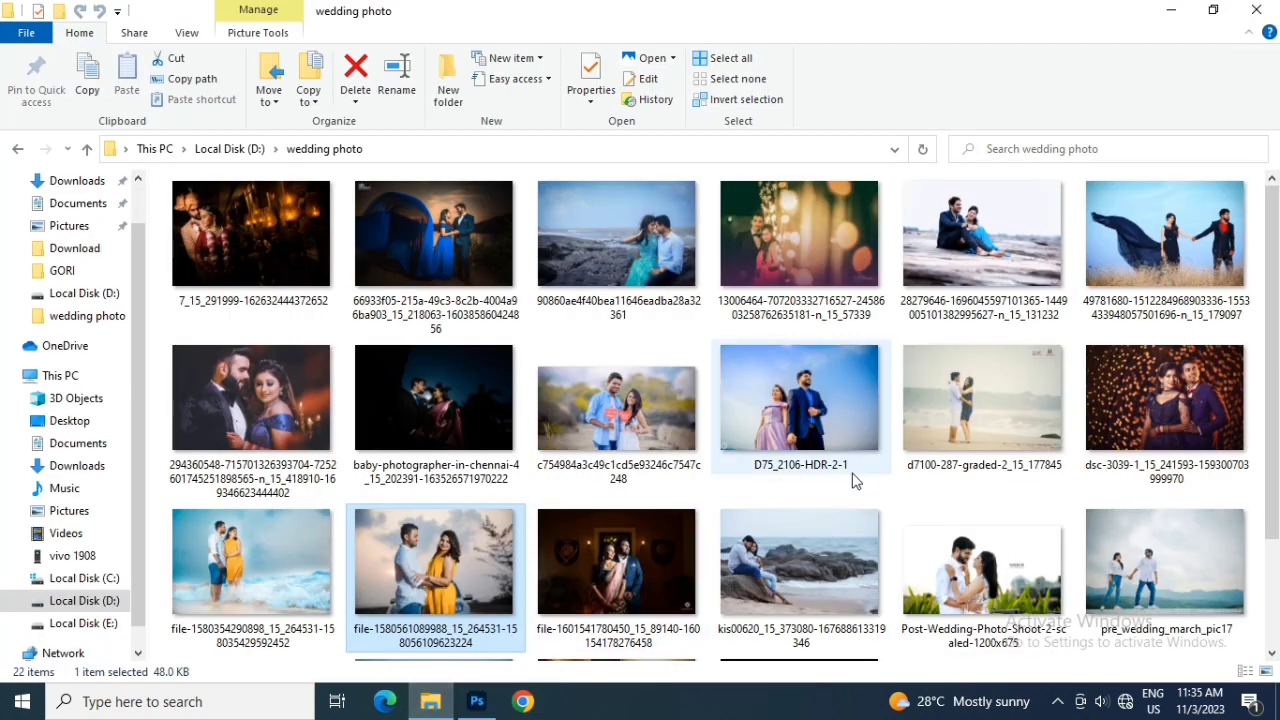
{"action": "scroll", "coordinate": [852, 473], "scroll_direction": "down", "scroll_amount": 2}
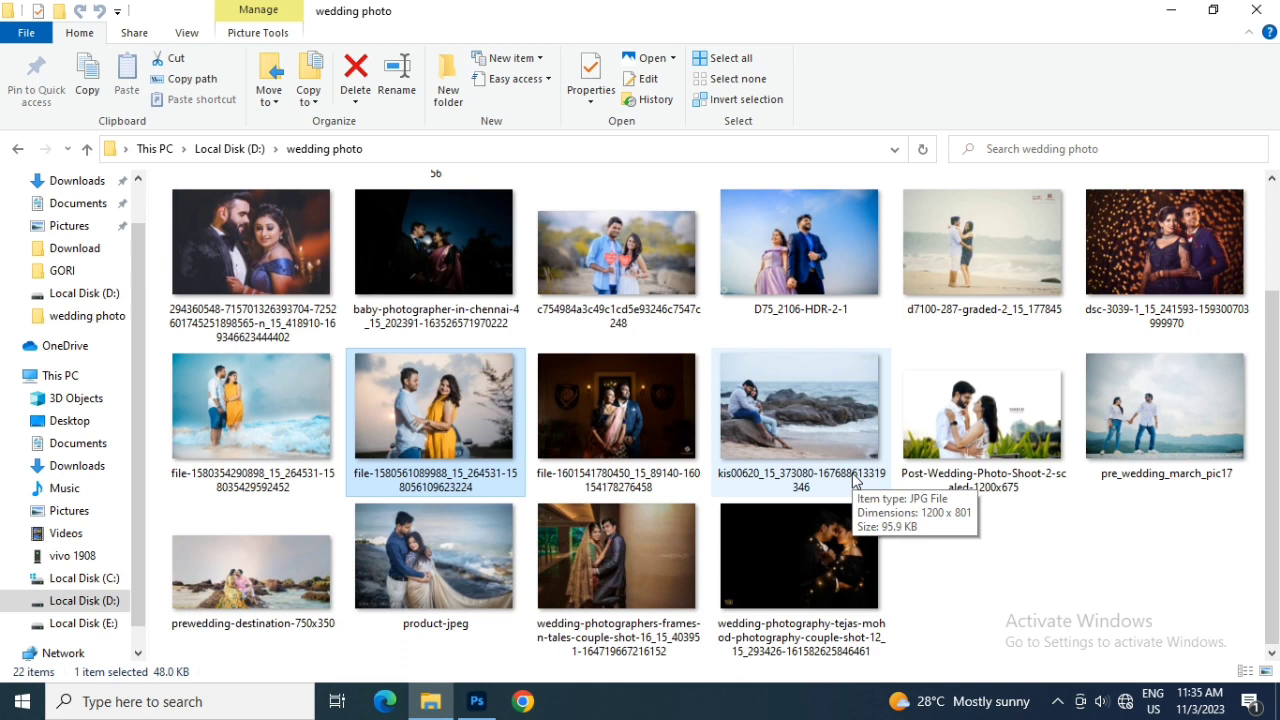
{"action": "scroll", "coordinate": [851, 480], "scroll_direction": "up", "scroll_amount": 2}
{"action": "scroll", "coordinate": [851, 480], "scroll_direction": "down", "scroll_amount": 2}
{"action": "scroll", "coordinate": [447, 563], "scroll_direction": "up", "scroll_amount": 2}
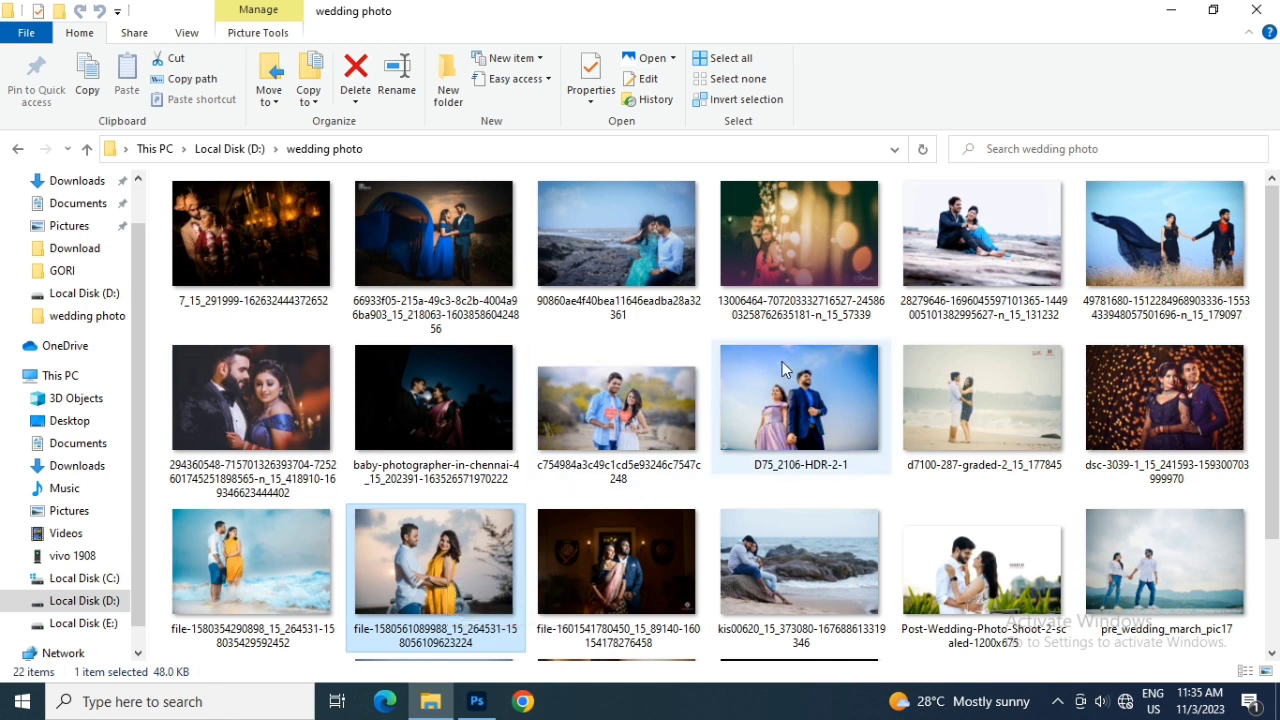
{"action": "left_click", "coordinate": [531, 226]}
{"action": "mouse_move", "coordinate": [585, 250]}
{"action": "left_mouse_down"}
{"action": "mouse_move", "coordinate": [527, 607]}
{"action": "mouse_move", "coordinate": [827, 93]}
{"action": "mouse_move", "coordinate": [904, 20]}
{"action": "left_mouse_up"}
{"action": "left_click_drag", "start_coordinate": [814, 366], "coordinate": [242, 73]}
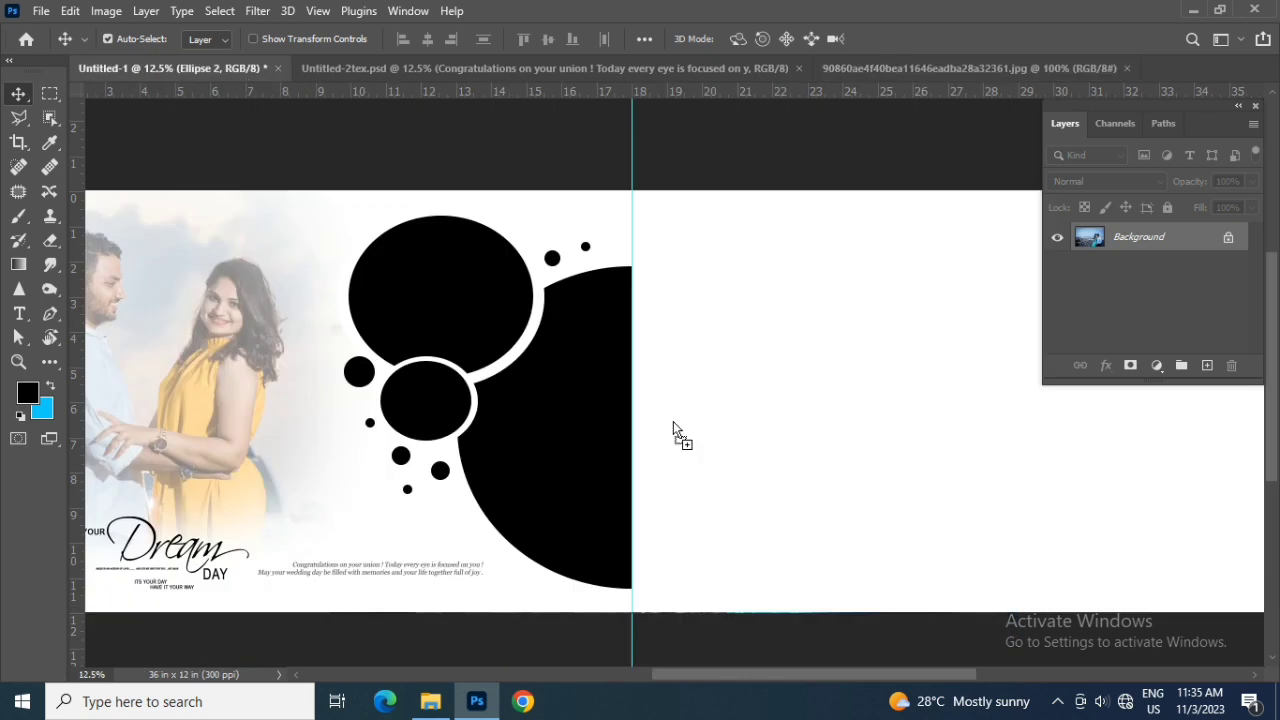
Place the seaside couple photo on the right page and enlarge it with Free Transform.
{"action": "left_click_drag", "start_coordinate": [673, 421], "coordinate": [734, 445]}
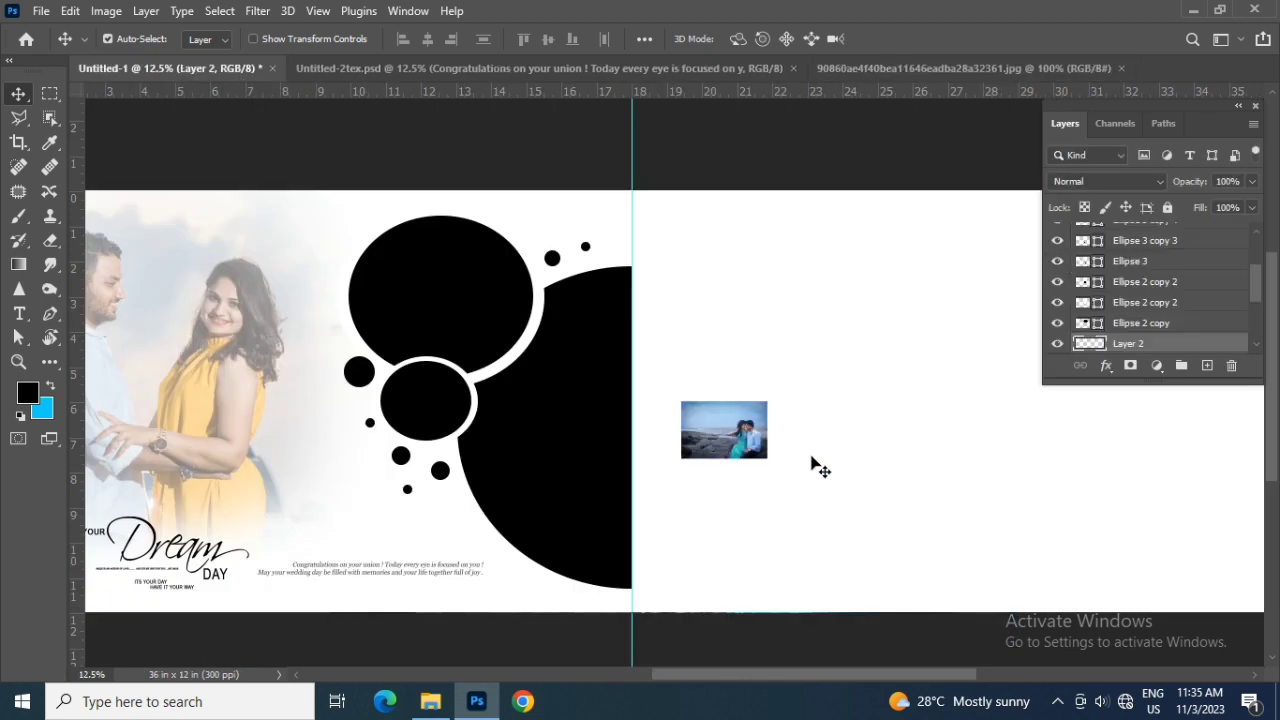
{"action": "key", "text": "ctrl+t"}
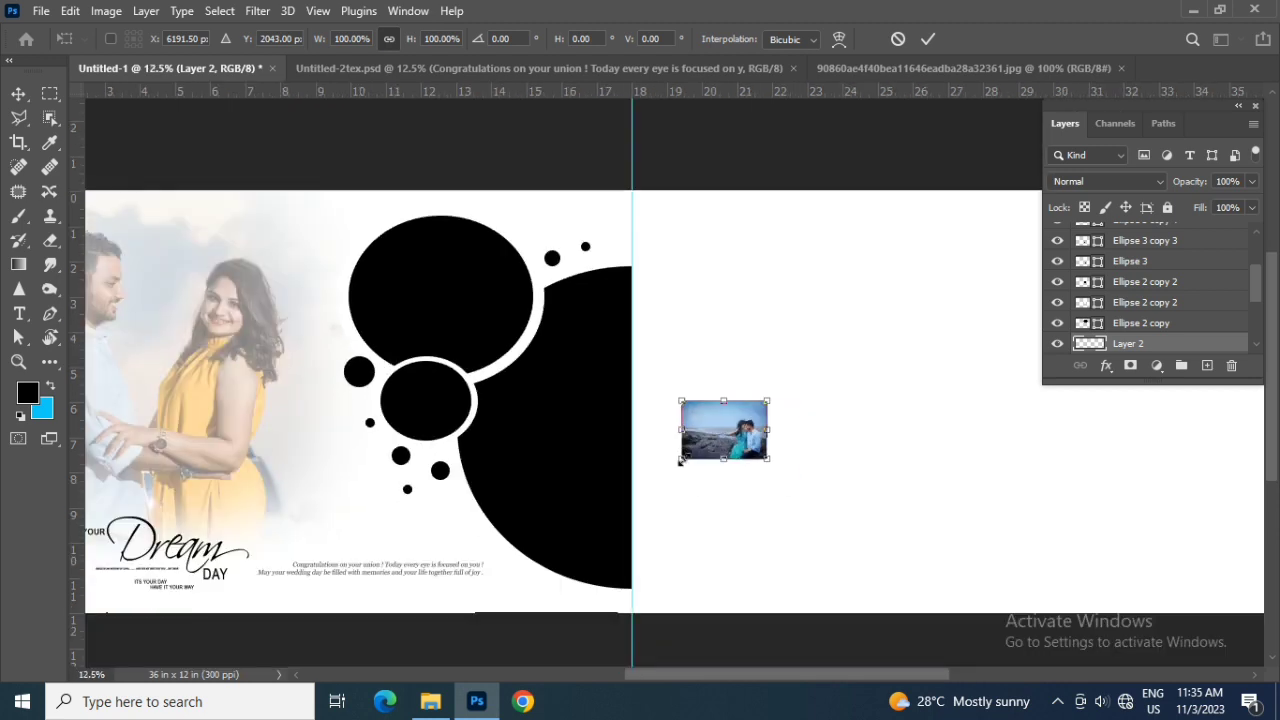
{"action": "mouse_move", "coordinate": [819, 511]}
{"action": "left_mouse_down"}
{"action": "mouse_move", "coordinate": [532, 449]}
{"action": "mouse_move", "coordinate": [757, 543]}
{"action": "left_mouse_up"}
{"action": "mouse_move", "coordinate": [583, 493]}
{"action": "left_mouse_down"}
{"action": "mouse_move", "coordinate": [705, 468]}
{"action": "mouse_move", "coordinate": [793, 419]}
{"action": "left_mouse_up"}
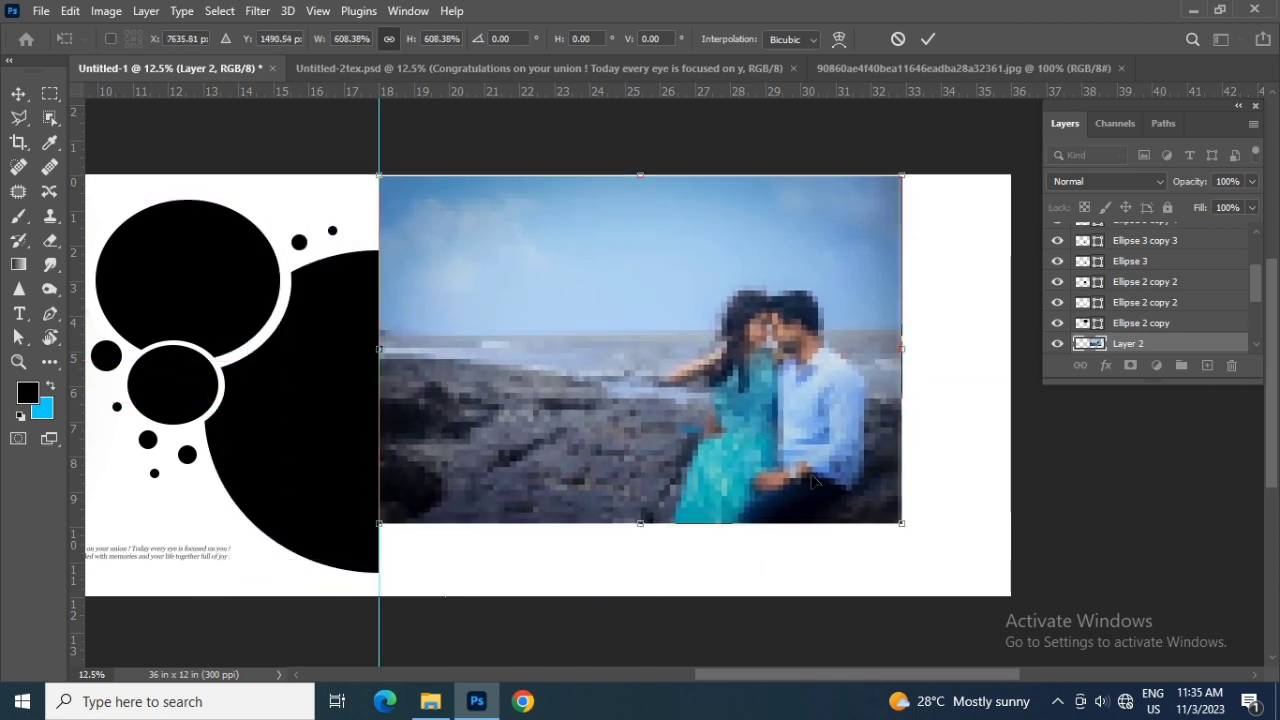
{"action": "left_click_drag", "start_coordinate": [903, 527], "coordinate": [988, 572]}
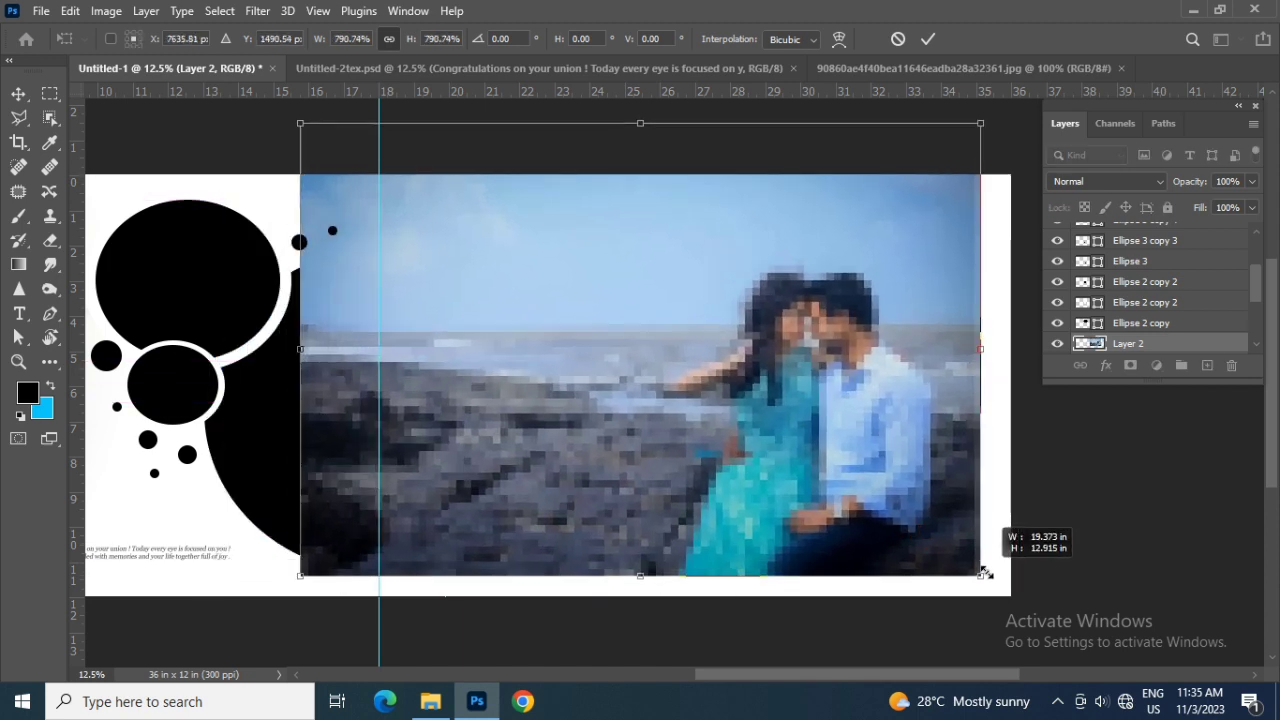
{"action": "mouse_move", "coordinate": [657, 473]}
{"action": "left_mouse_down"}
{"action": "mouse_move", "coordinate": [682, 475]}
{"action": "mouse_move", "coordinate": [686, 490]}
{"action": "left_mouse_up"}
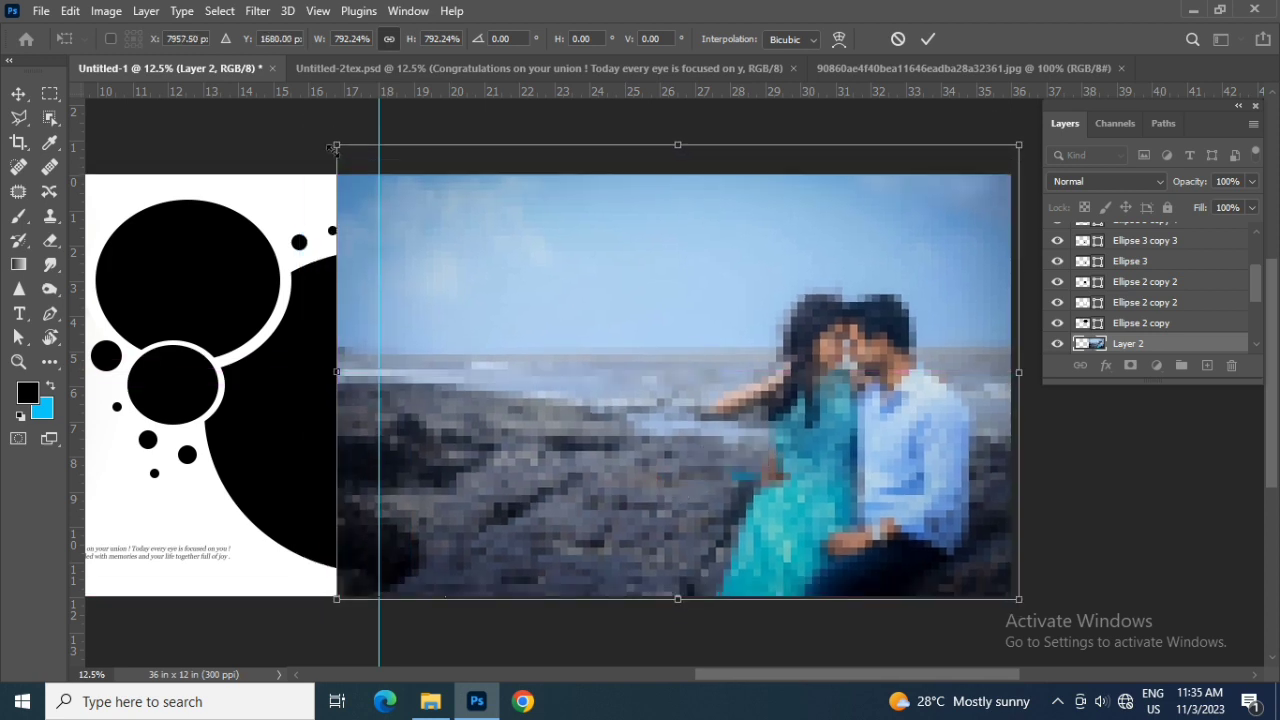
Settle the photo at 742% against the right page edges and apply.
{"action": "left_click_drag", "start_coordinate": [335, 148], "coordinate": [358, 158]}
{"action": "left_click_drag", "start_coordinate": [569, 403], "coordinate": [592, 416]}
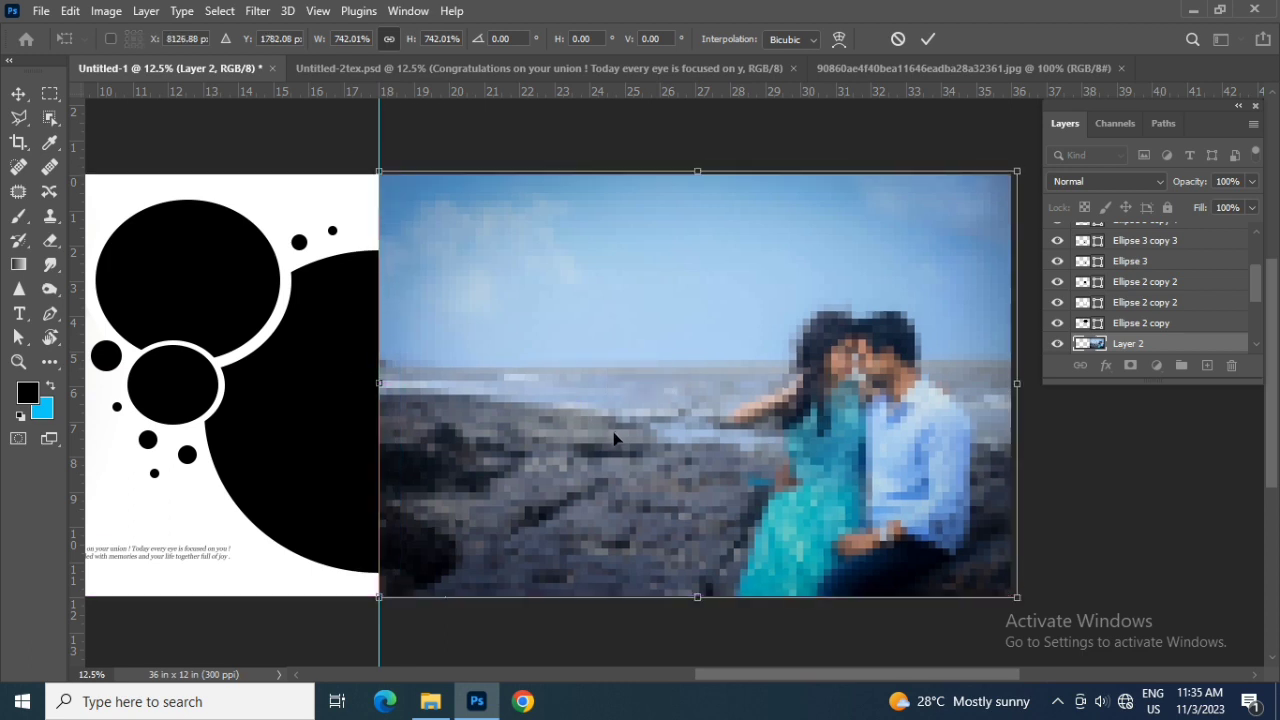
{"action": "key", "text": "Down"}
{"action": "key", "text": "Down"}
{"action": "key", "text": "Down"}
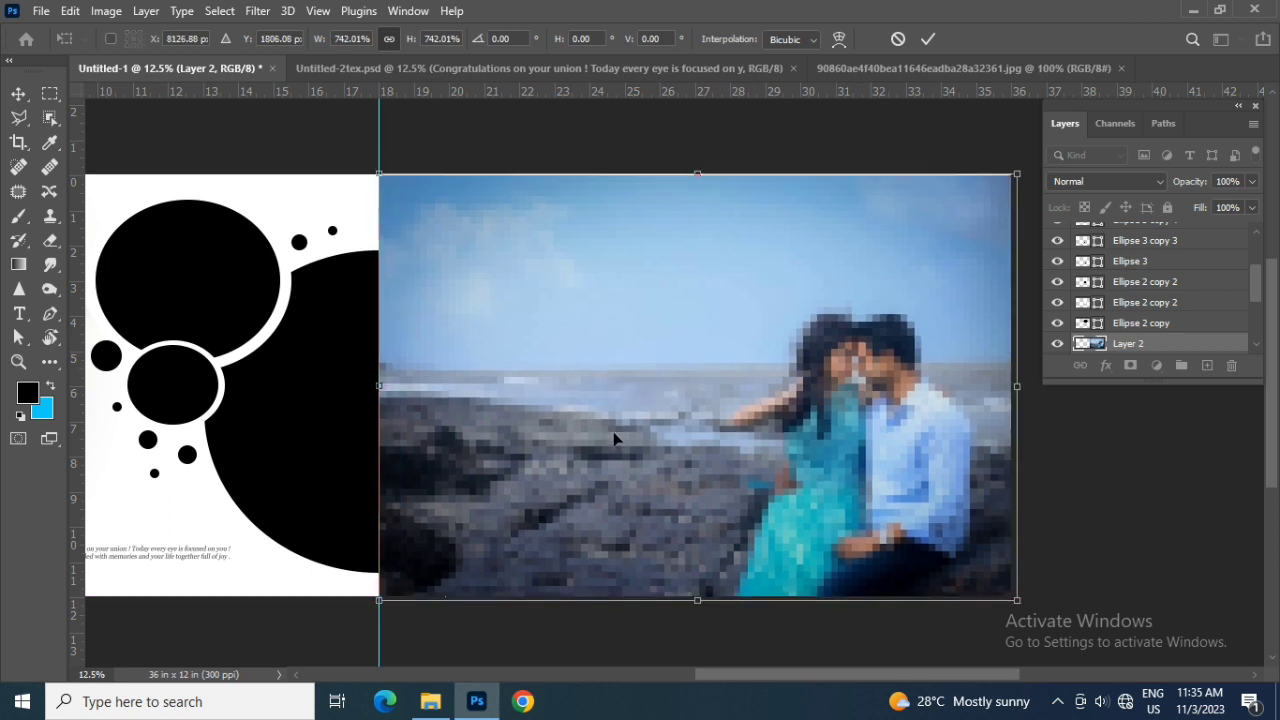
{"action": "key", "text": "Return"}
{"action": "scroll", "coordinate": [614, 437], "scroll_direction": "up", "scroll_amount": 1}
{"action": "scroll", "coordinate": [500, 520], "scroll_direction": "down", "scroll_amount": 1}
{"action": "left_click_drag", "start_coordinate": [368, 507], "coordinate": [544, 507]}
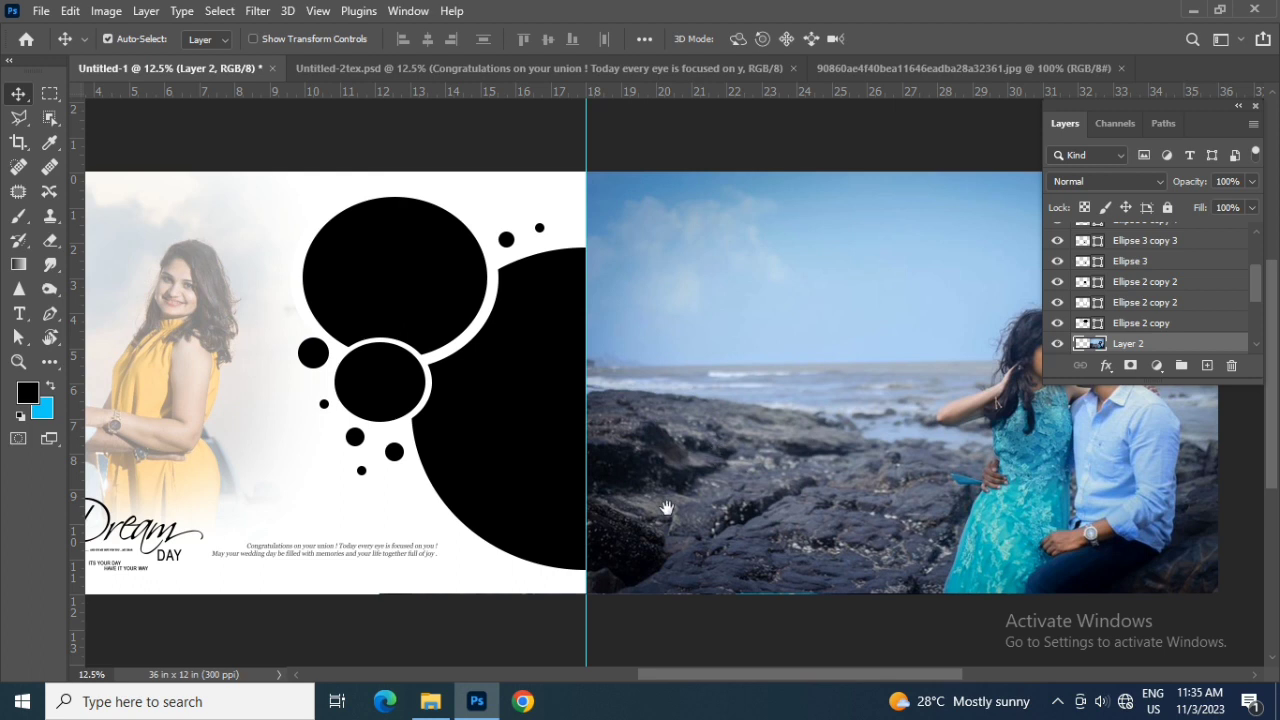
Duplicate Ellipse 1 as Ellipse 1 copy and nudge the original slightly left.
{"action": "mouse_move", "coordinate": [663, 558]}
{"action": "left_mouse_down"}
{"action": "mouse_move", "coordinate": [748, 546]}
{"action": "mouse_move", "coordinate": [699, 560]}
{"action": "left_mouse_up"}
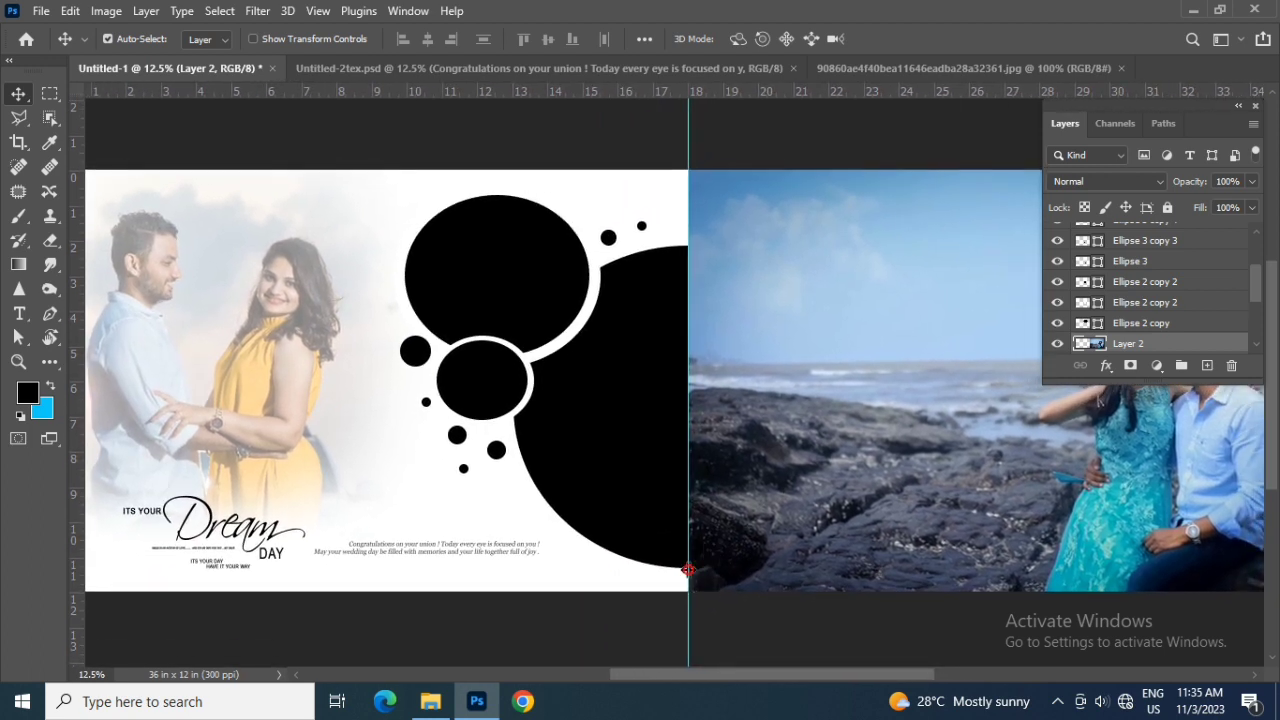
{"action": "left_click", "coordinate": [626, 431]}
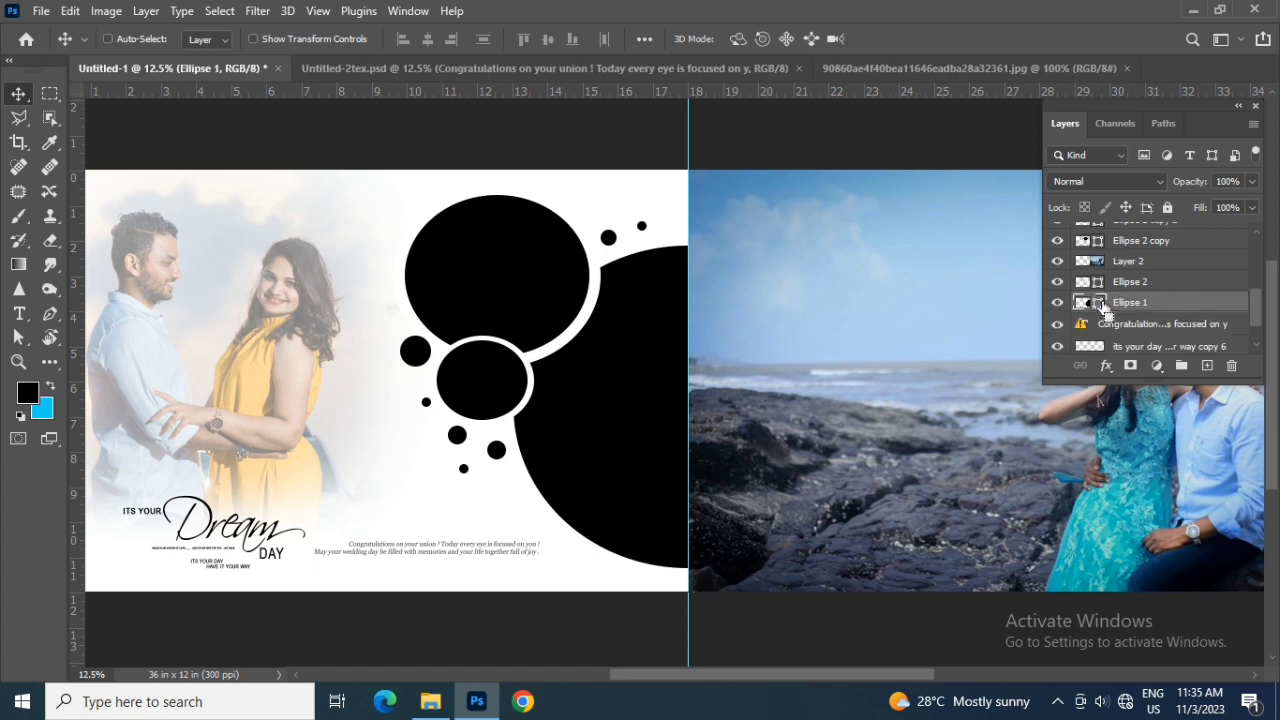
{"action": "key", "text": "ctrl+j"}
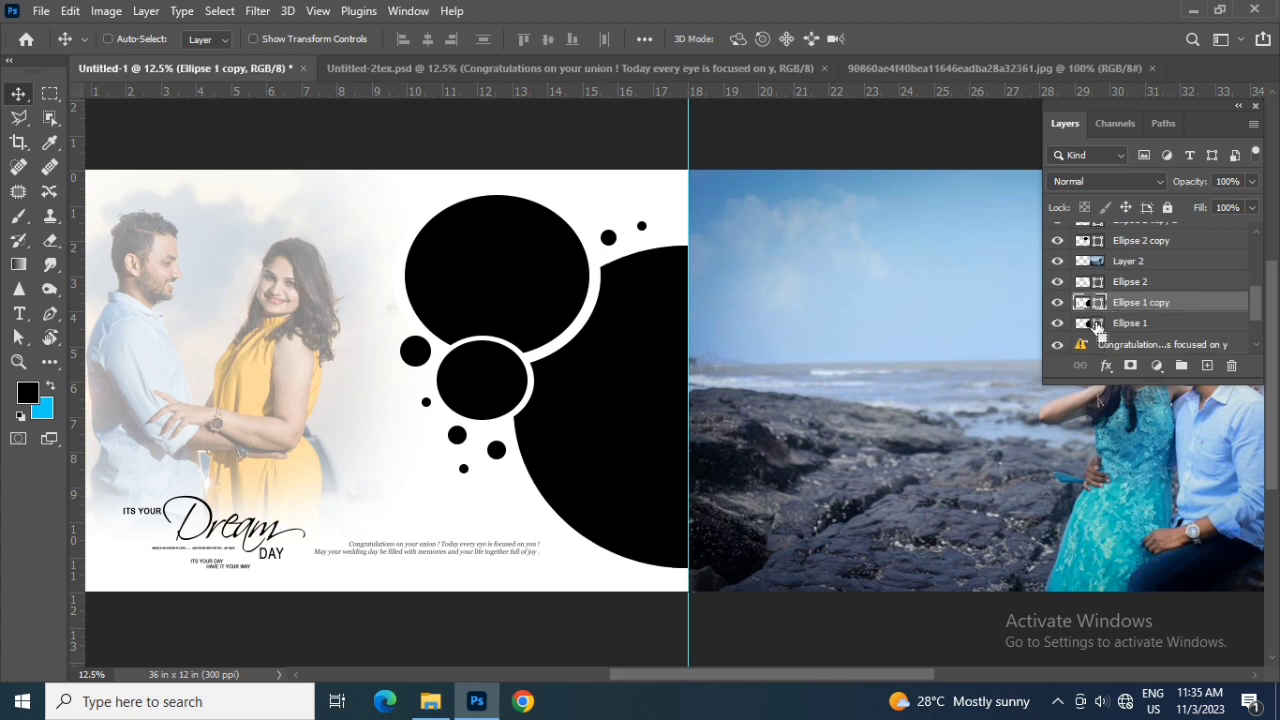
{"action": "key", "text": "ctrl+t"}
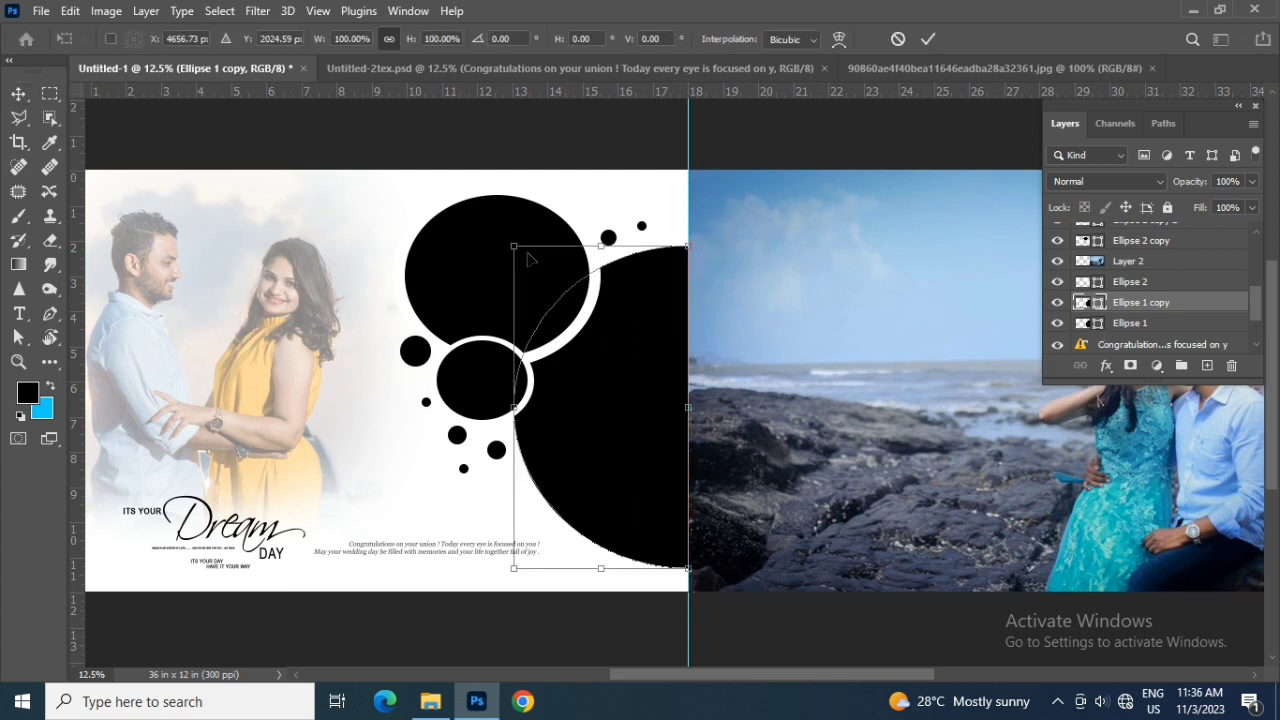
{"action": "type", "text": "465"}
{"action": "key", "text": "Return"}
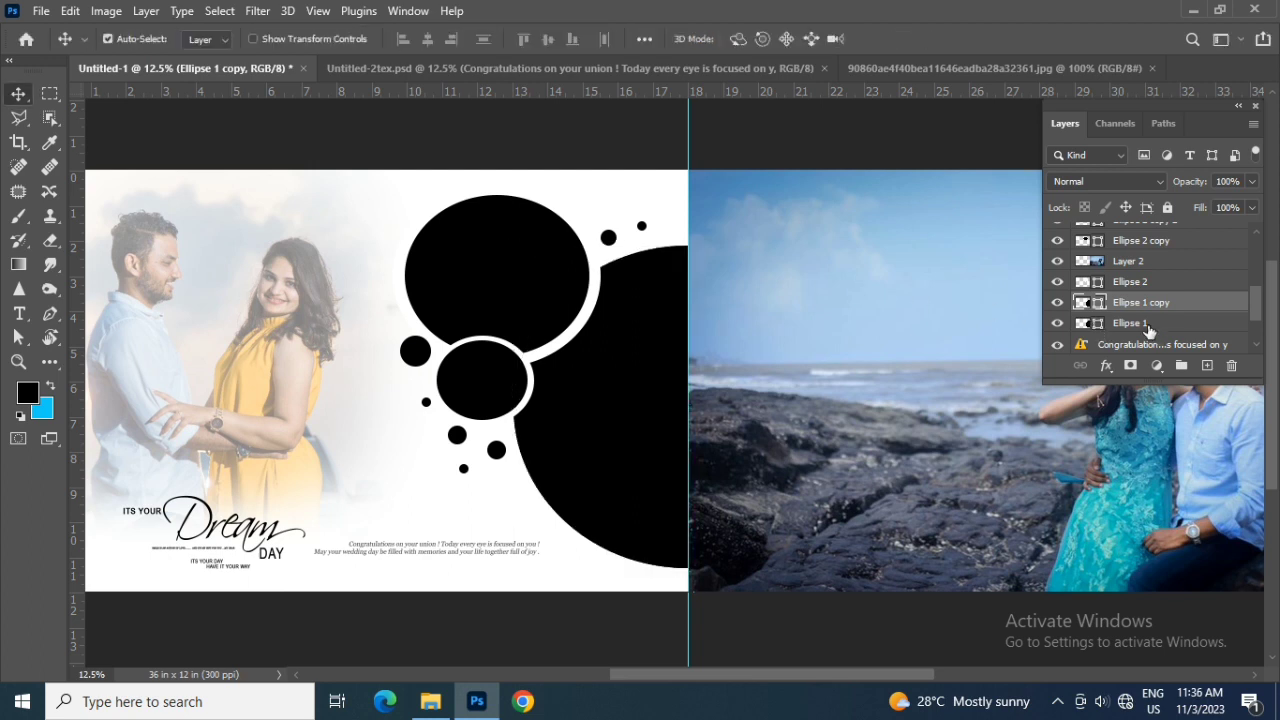
{"action": "left_click", "coordinate": [1147, 323]}
{"action": "key", "text": "Left"}
{"action": "key", "text": "Left"}
{"action": "key", "text": "Left"}
{"action": "key", "text": "Left"}
{"action": "key", "text": "Left"}
{"action": "key", "text": "Left"}
{"action": "key", "text": "Left"}
{"action": "key", "text": "Left"}
{"action": "key", "text": "Left"}
{"action": "key", "text": "Left"}
{"action": "key", "text": "Left"}
{"action": "key", "text": "Left"}
{"action": "key", "text": "Left"}
{"action": "key", "text": "Left"}
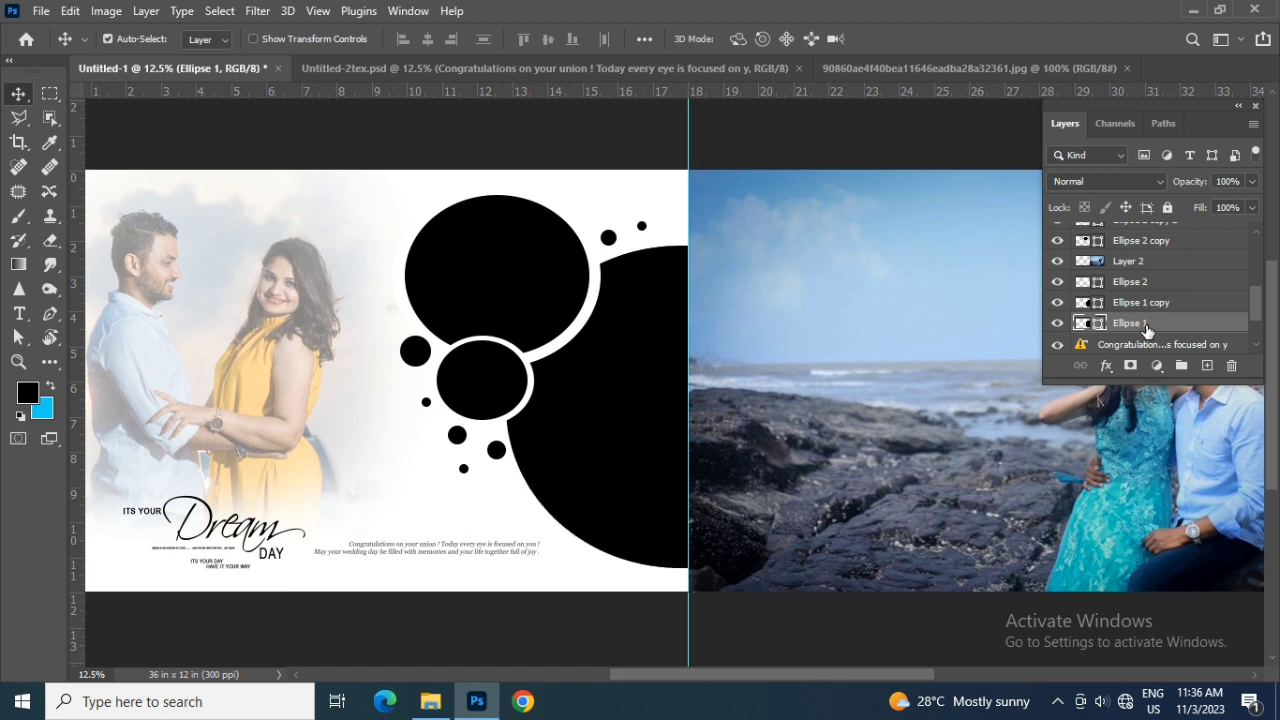
{"action": "left_click_drag", "start_coordinate": [720, 364], "coordinate": [765, 360]}
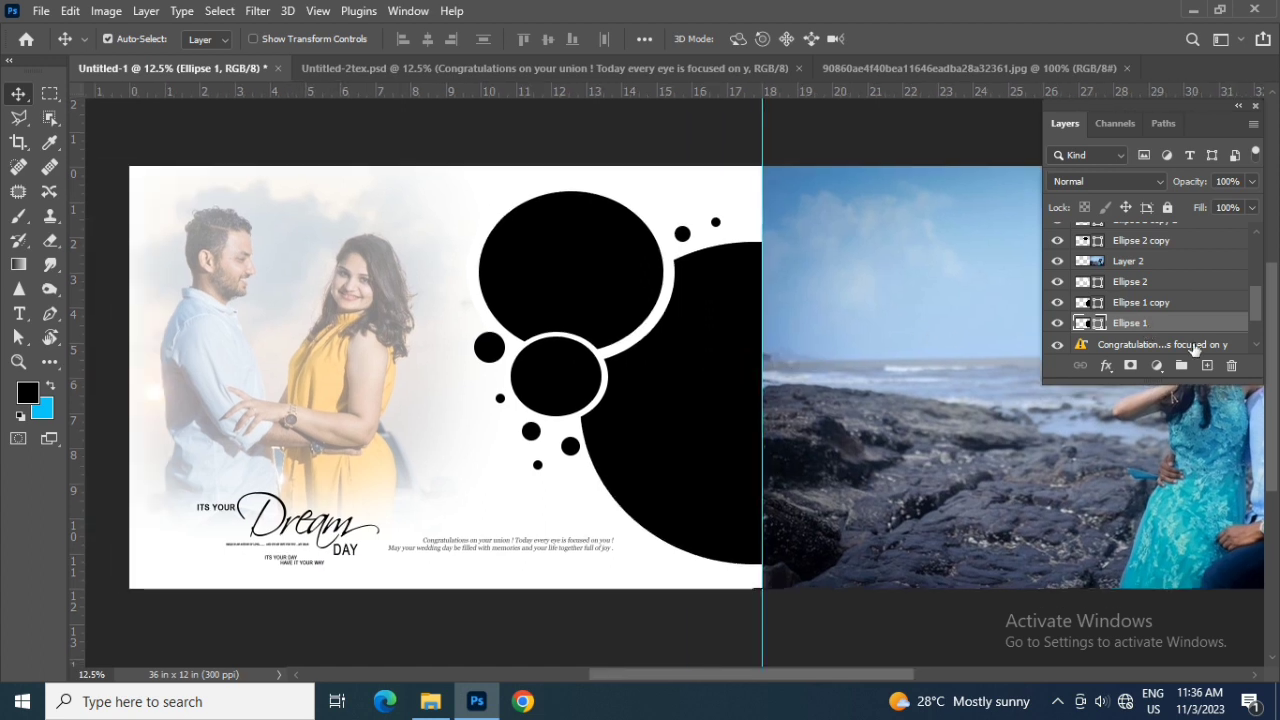
Draw a rectangle above the Background layer covering the whole left page.
{"action": "scroll", "coordinate": [1195, 325], "scroll_direction": "down", "scroll_amount": 3}
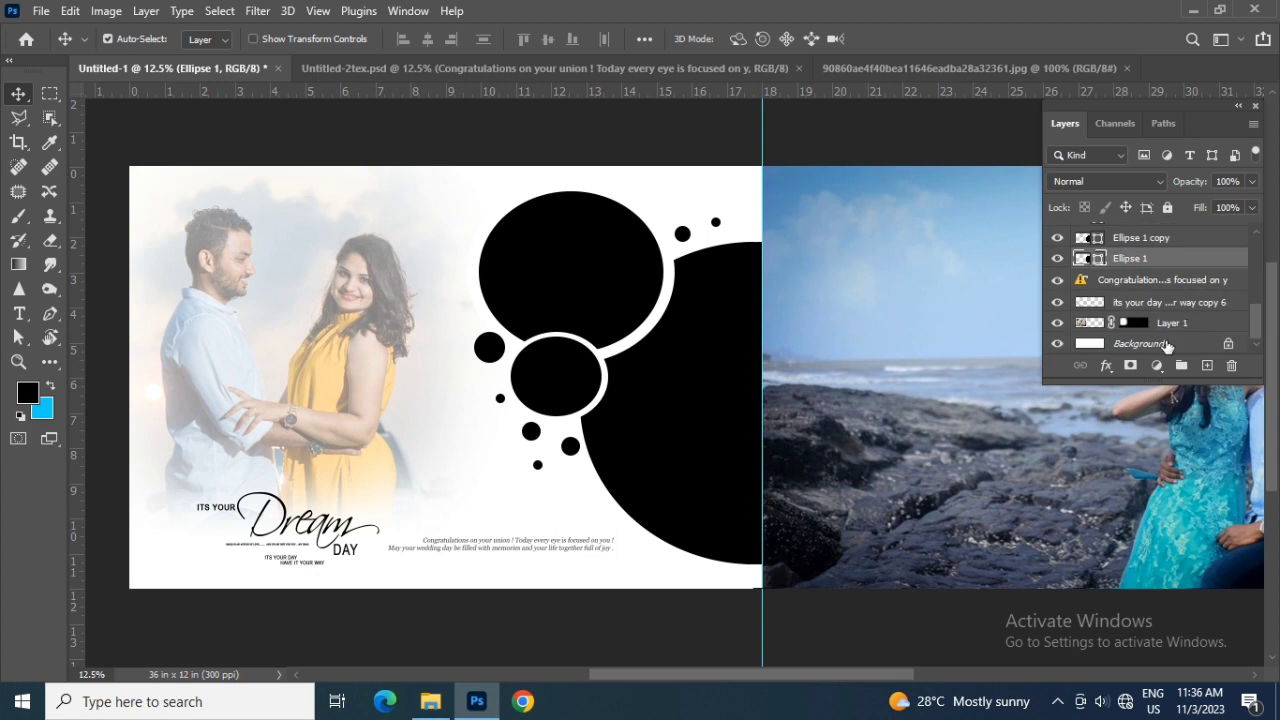
{"action": "left_click", "coordinate": [1166, 344]}
{"action": "left_click", "coordinate": [50, 362]}
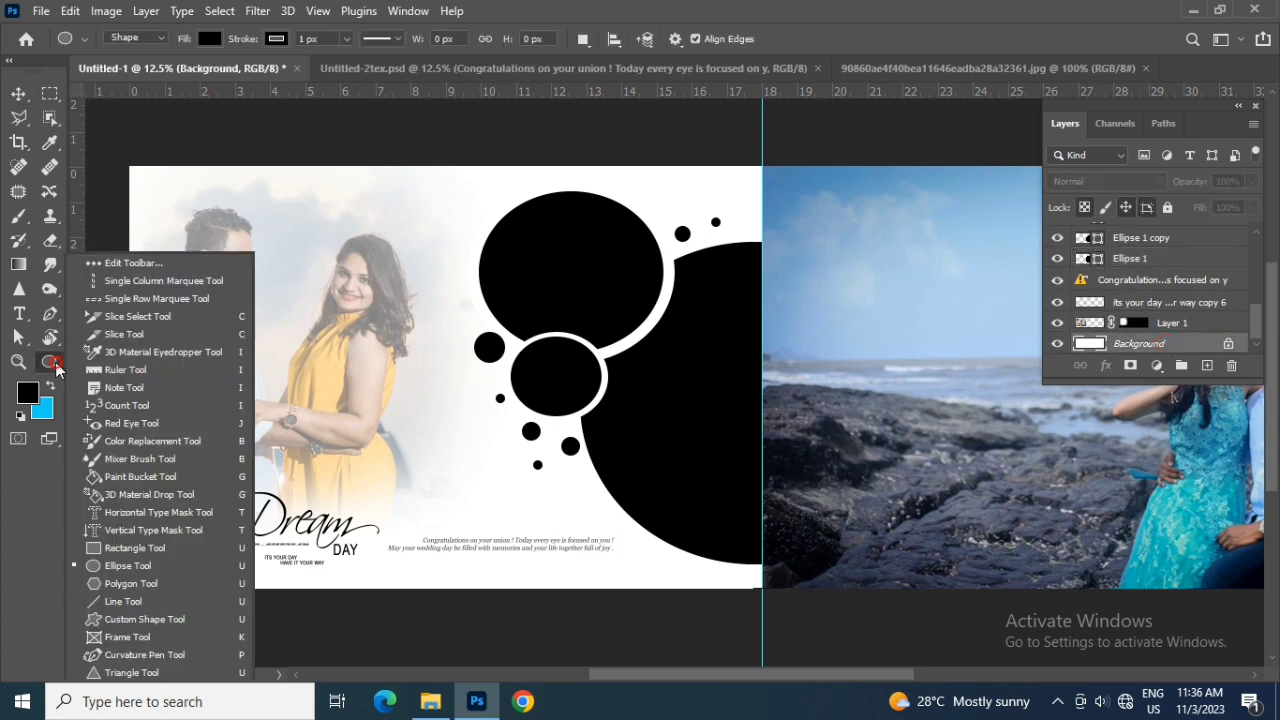
{"action": "left_click", "coordinate": [125, 558]}
{"action": "key", "text": "shift+u"}
{"action": "left_click_drag", "start_coordinate": [123, 162], "coordinate": [784, 597]}
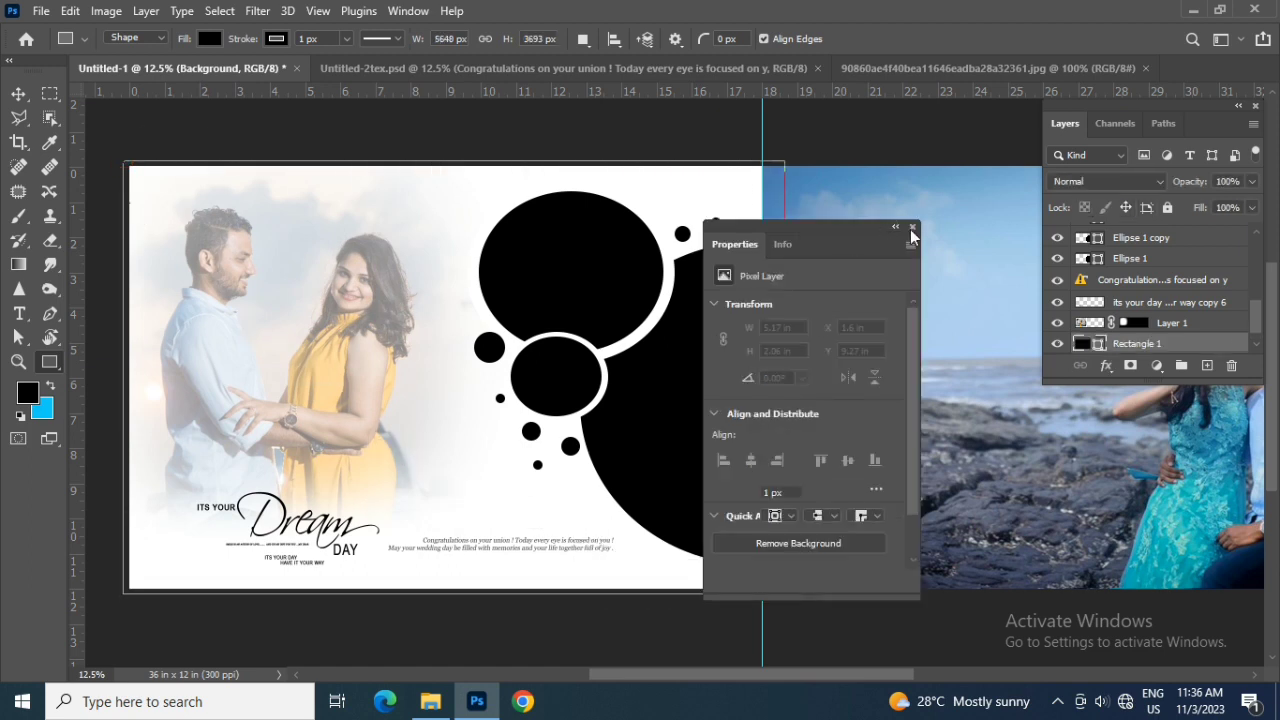
{"action": "left_click", "coordinate": [912, 227]}
{"action": "left_click", "coordinate": [20, 94]}
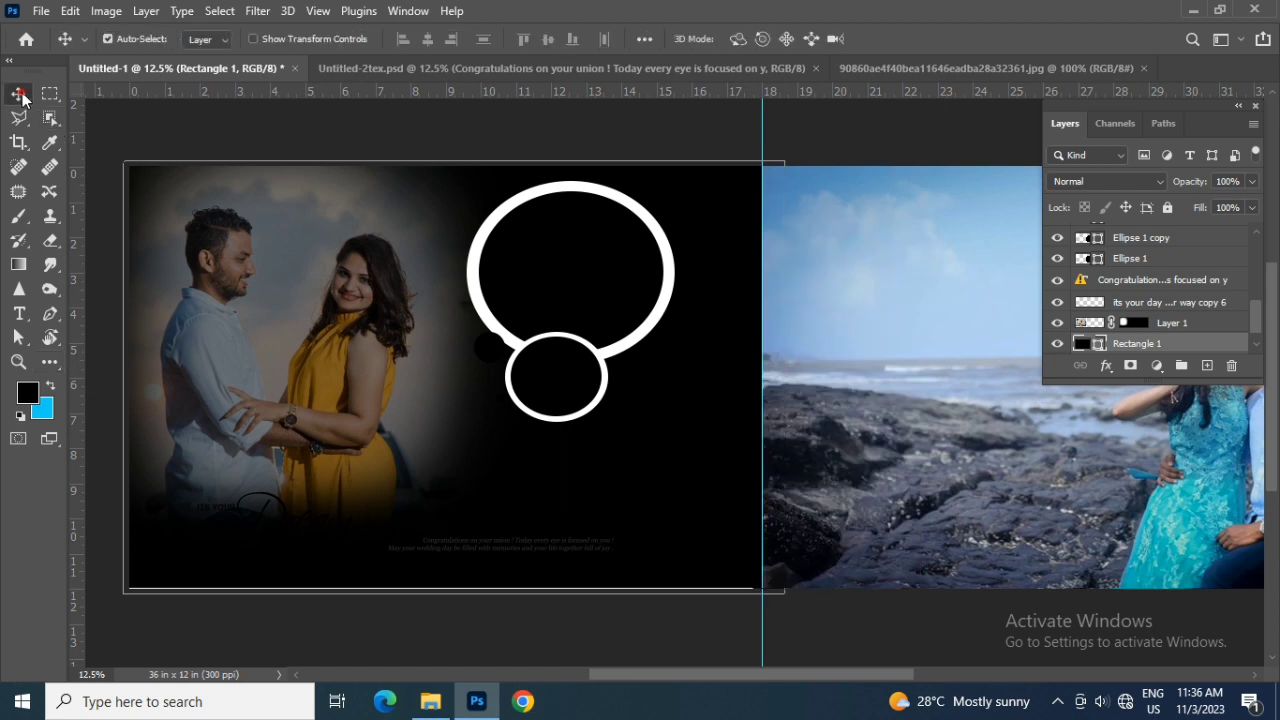
Fill the rectangle with a pale sky blue, #dbedfb, sampled from the sky and lightened.
{"action": "double_click", "coordinate": [1100, 345]}
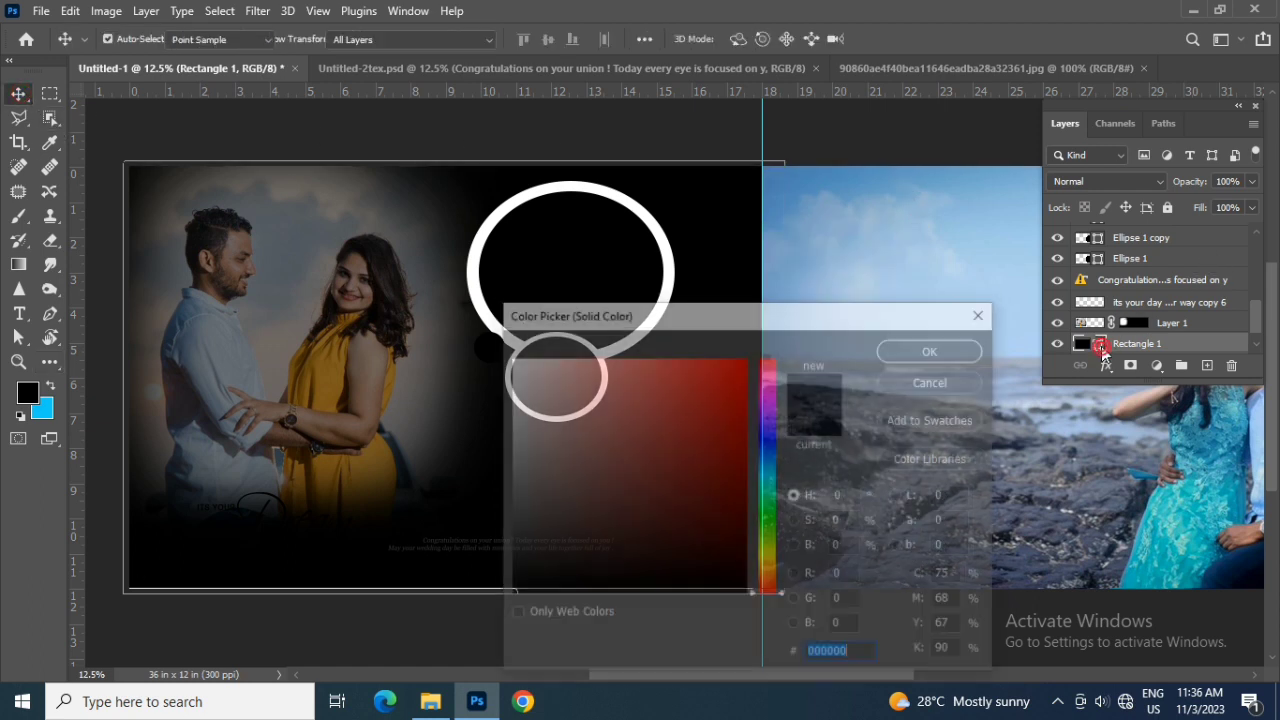
{"action": "left_click", "coordinate": [933, 286]}
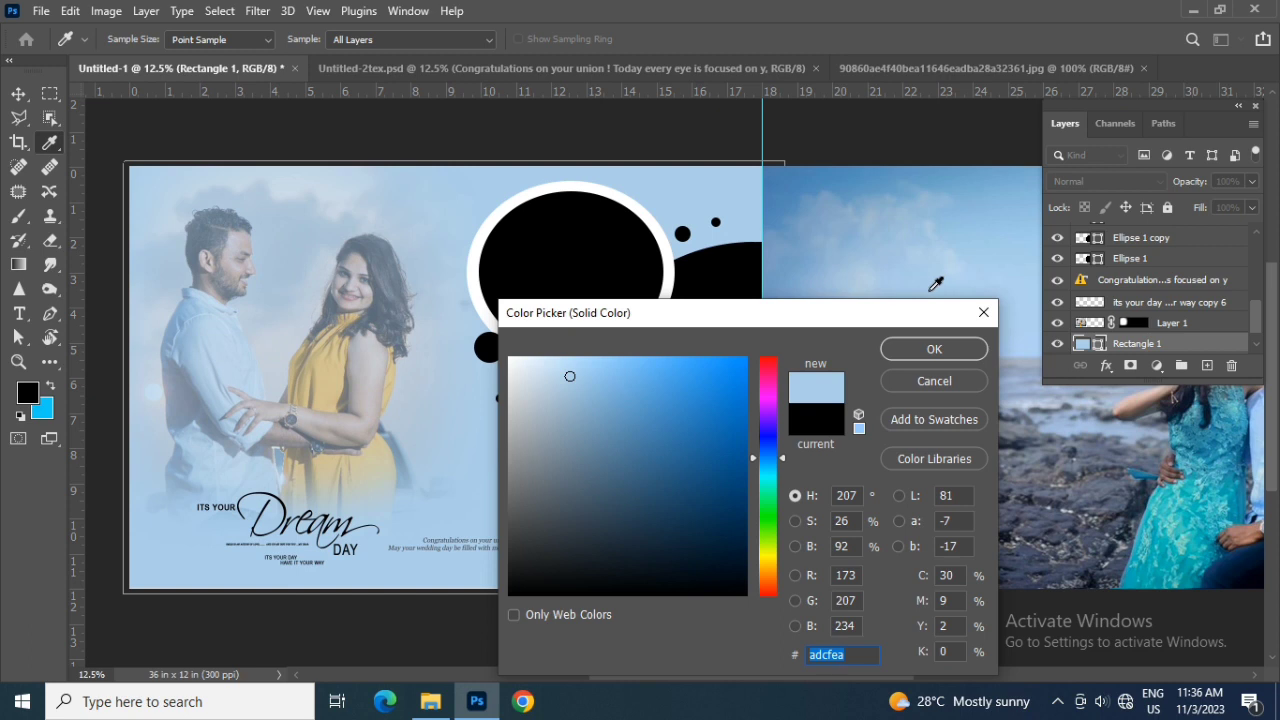
{"action": "left_click", "coordinate": [543, 360]}
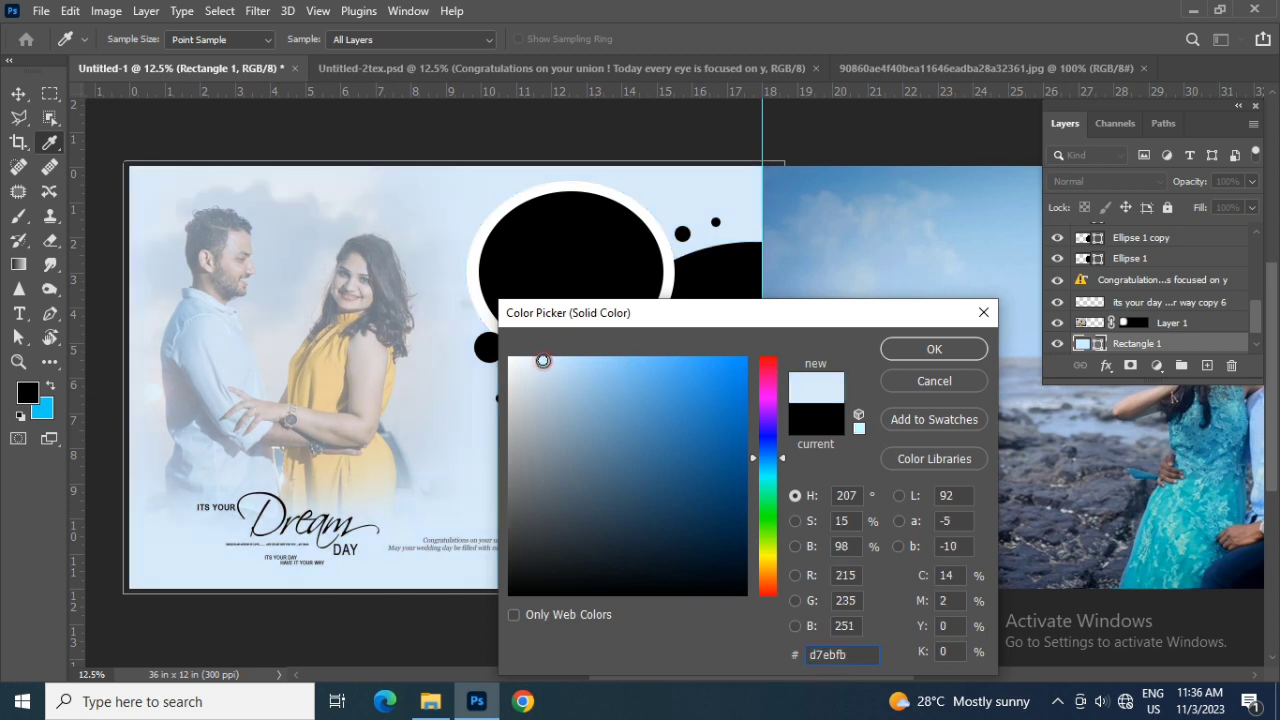
{"action": "left_click", "coordinate": [538, 360]}
{"action": "left_click", "coordinate": [934, 350]}
{"action": "left_click", "coordinate": [20, 94]}
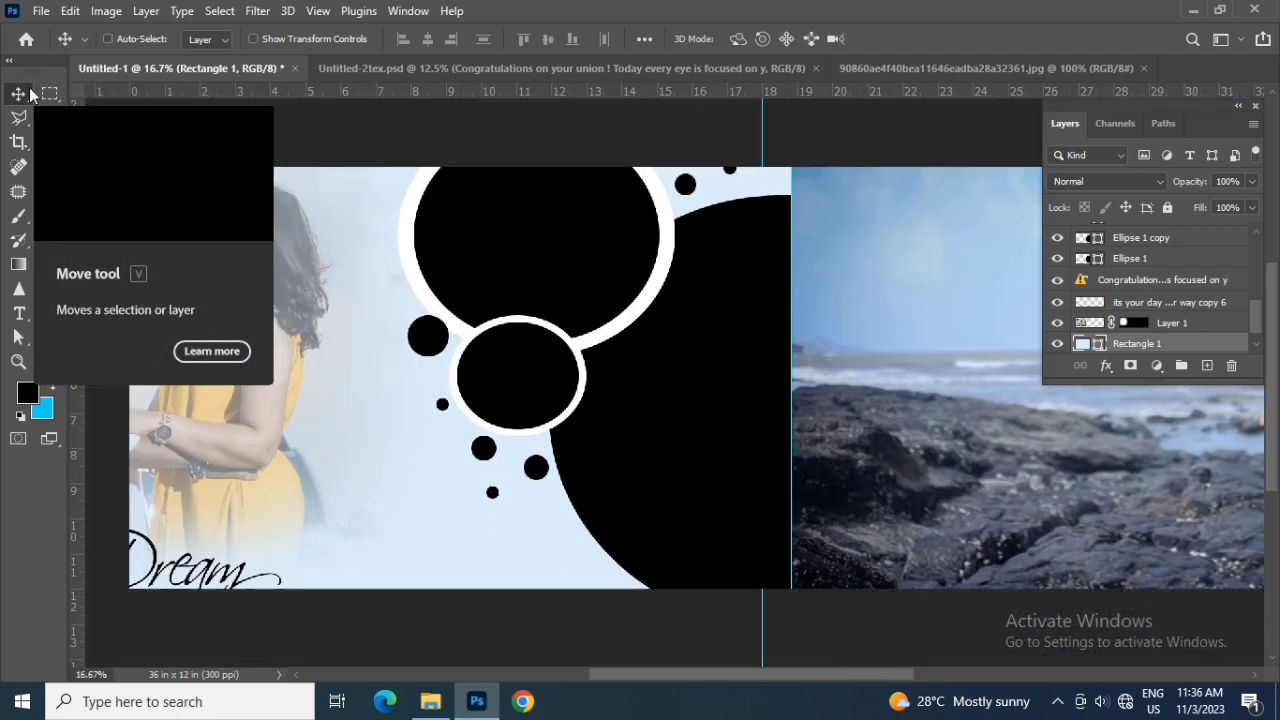
Fill the Ellipse 2 ring with the pale blue sampled from the background.
{"action": "left_click", "coordinate": [107, 38]}
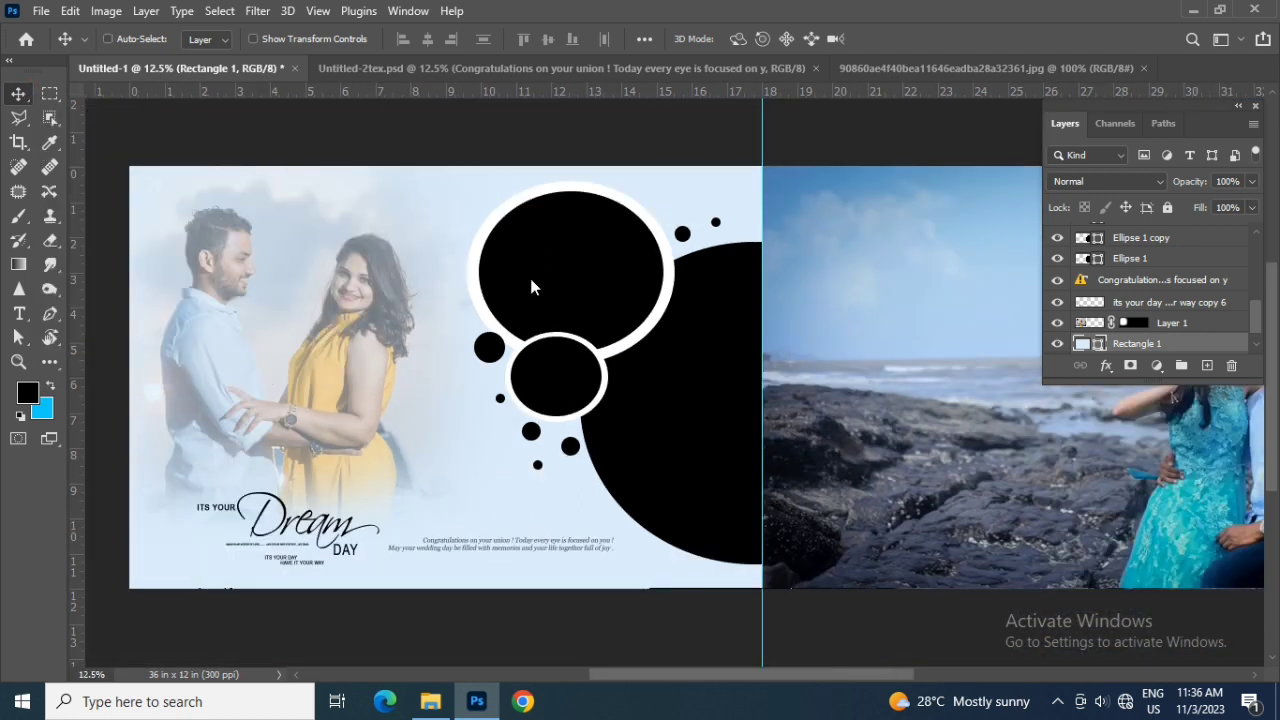
{"action": "left_click", "coordinate": [636, 338]}
{"action": "double_click", "coordinate": [1104, 233]}
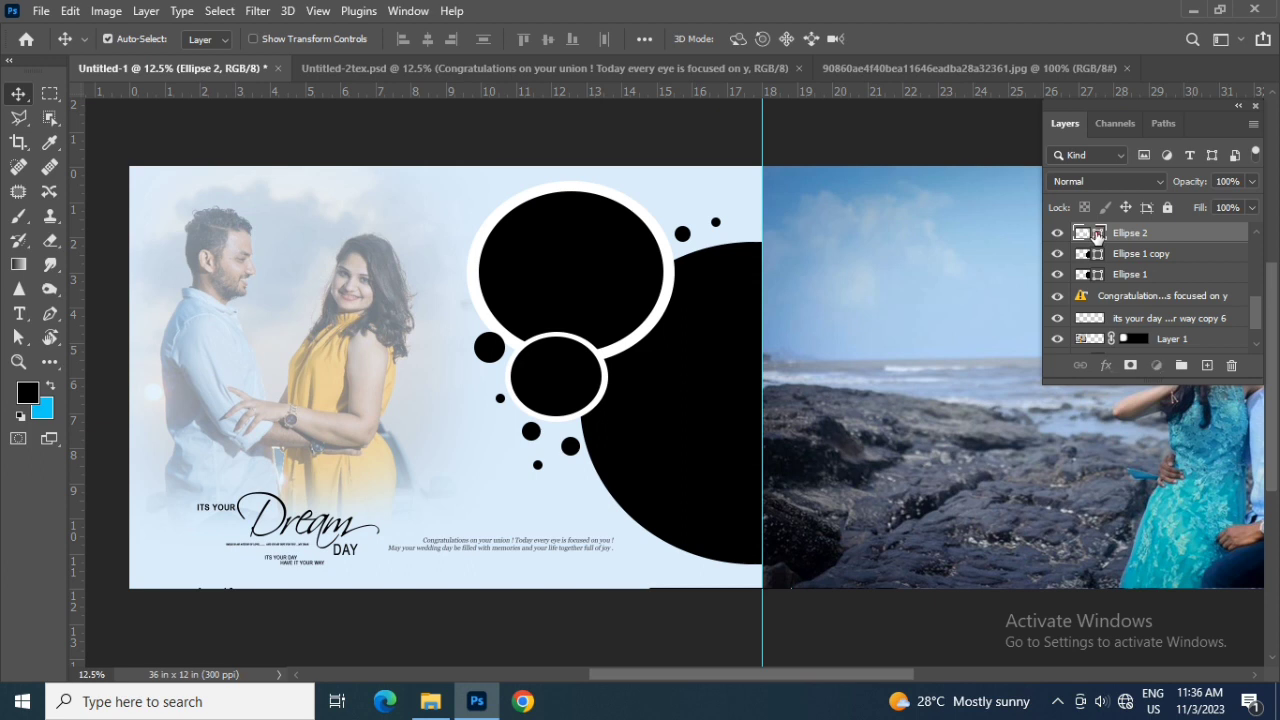
{"action": "left_click", "coordinate": [458, 188]}
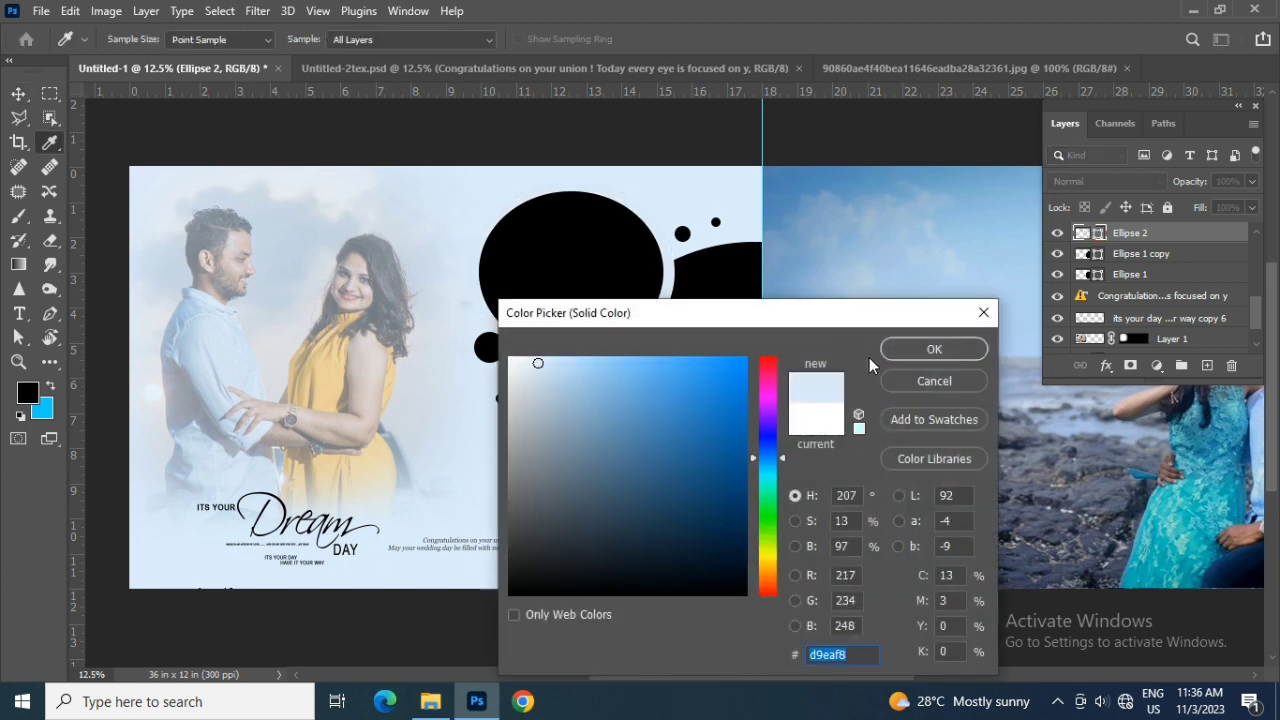
{"action": "left_click", "coordinate": [895, 348]}
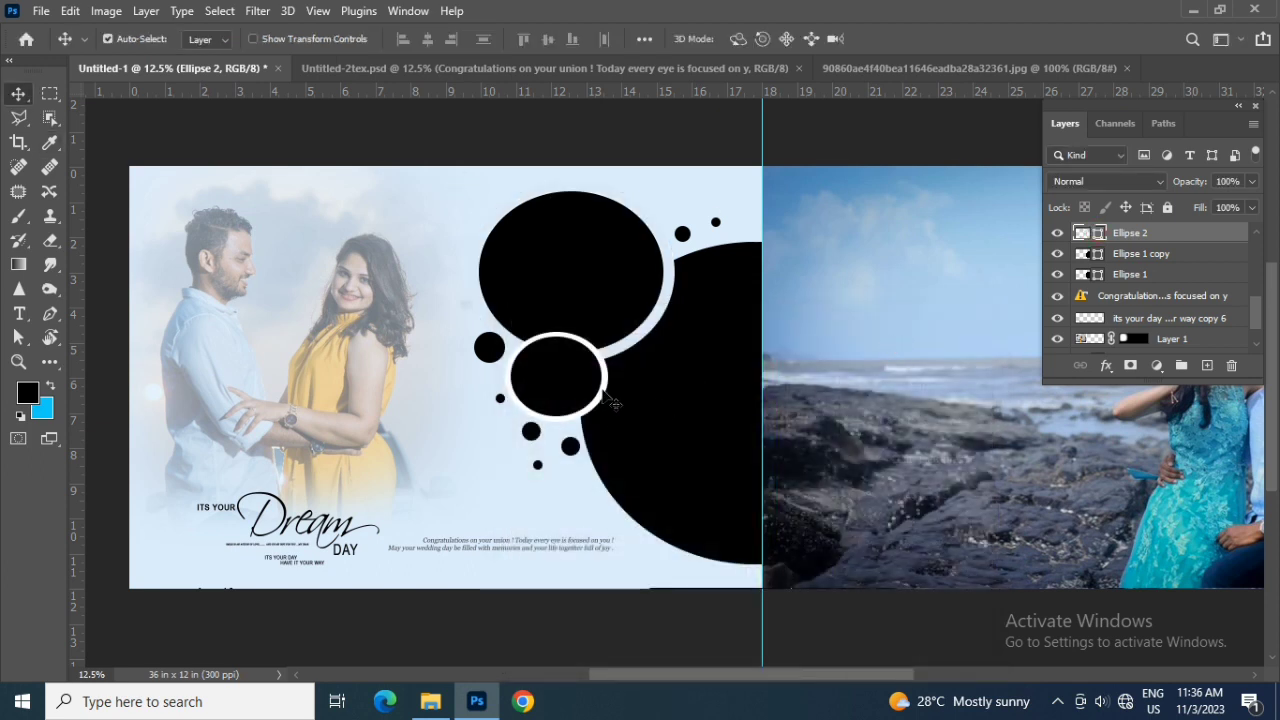
Fill the Ellipse 2 copy 2 ring with the same pale blue.
{"action": "key", "text": "ctrl+j"}
{"action": "key", "text": "ctrl+j"}
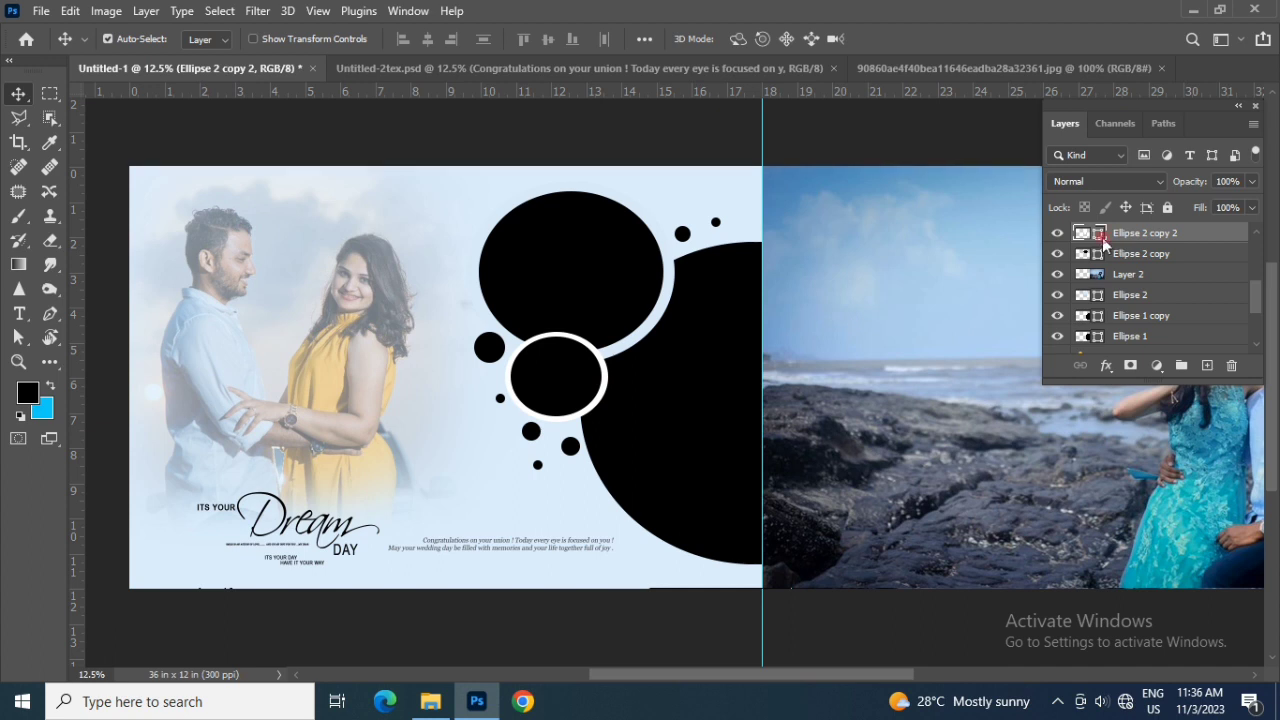
{"action": "double_click", "coordinate": [1100, 236]}
{"action": "left_click", "coordinate": [566, 178]}
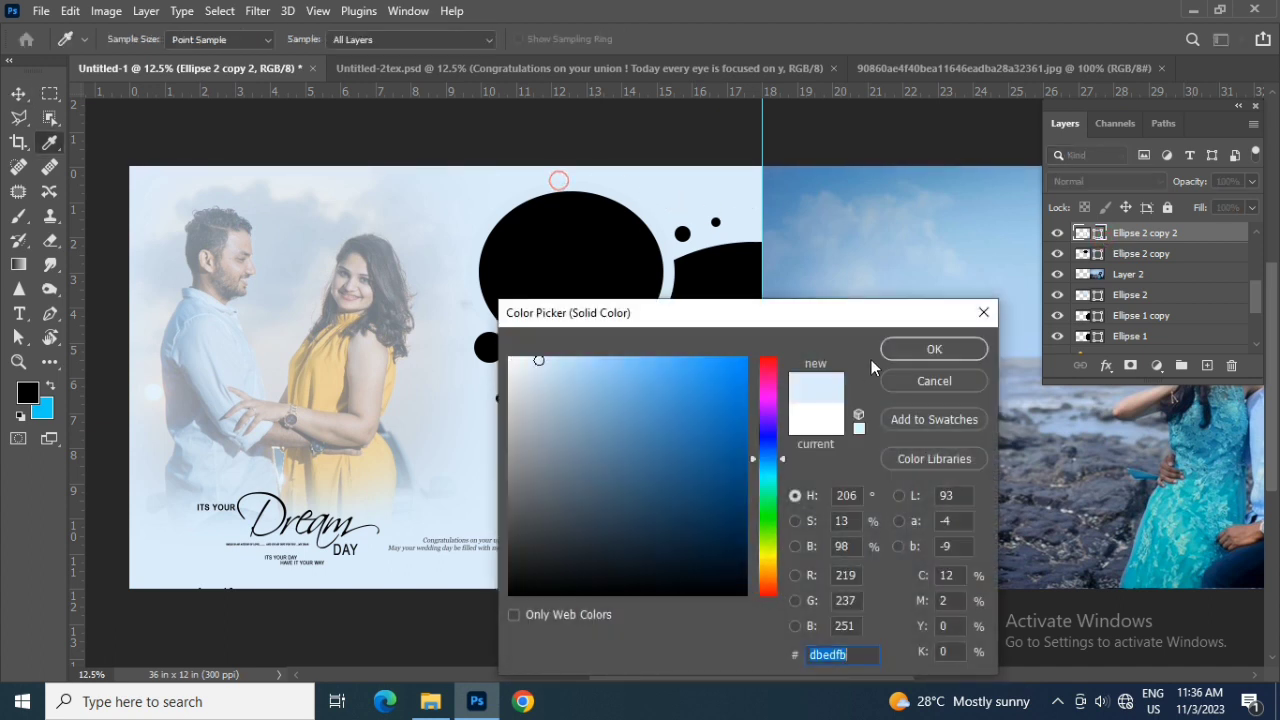
{"action": "left_click", "coordinate": [934, 349]}
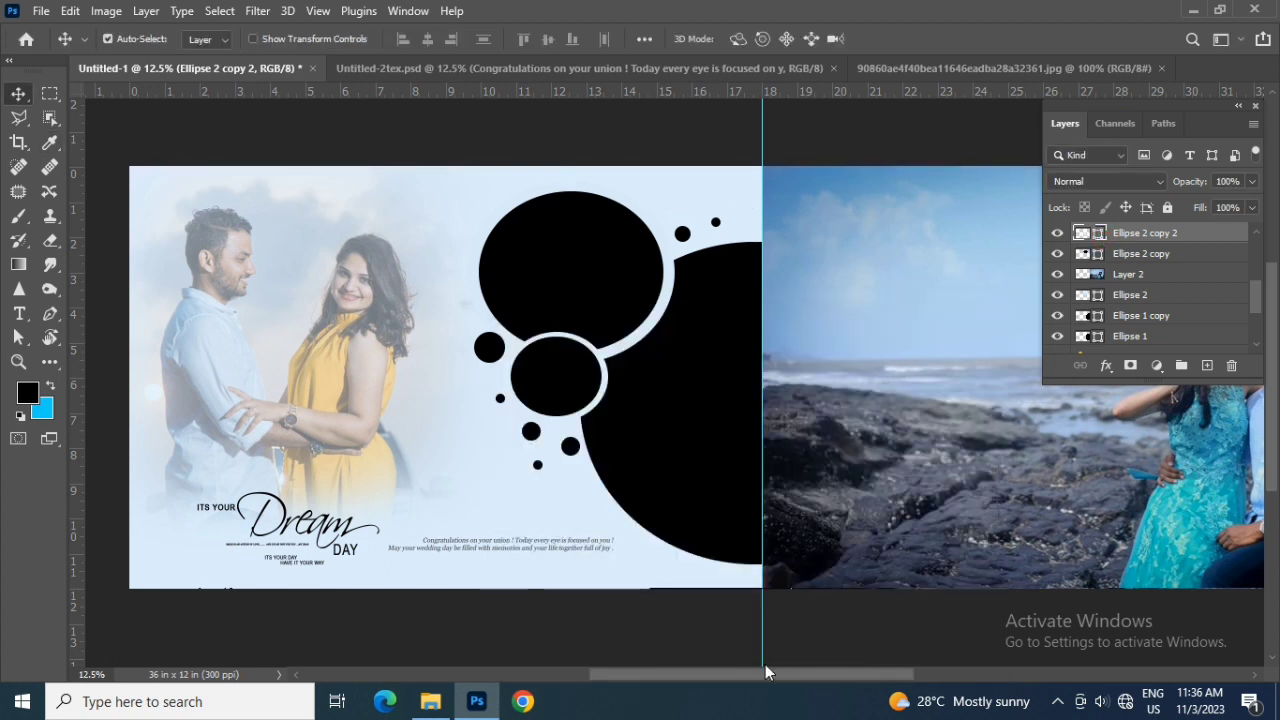
{"action": "left_click", "coordinate": [680, 468]}
Recolour the Ellipse 1 ring from white to sky blue sampled from the beach photo.
{"action": "left_click", "coordinate": [1098, 336]}
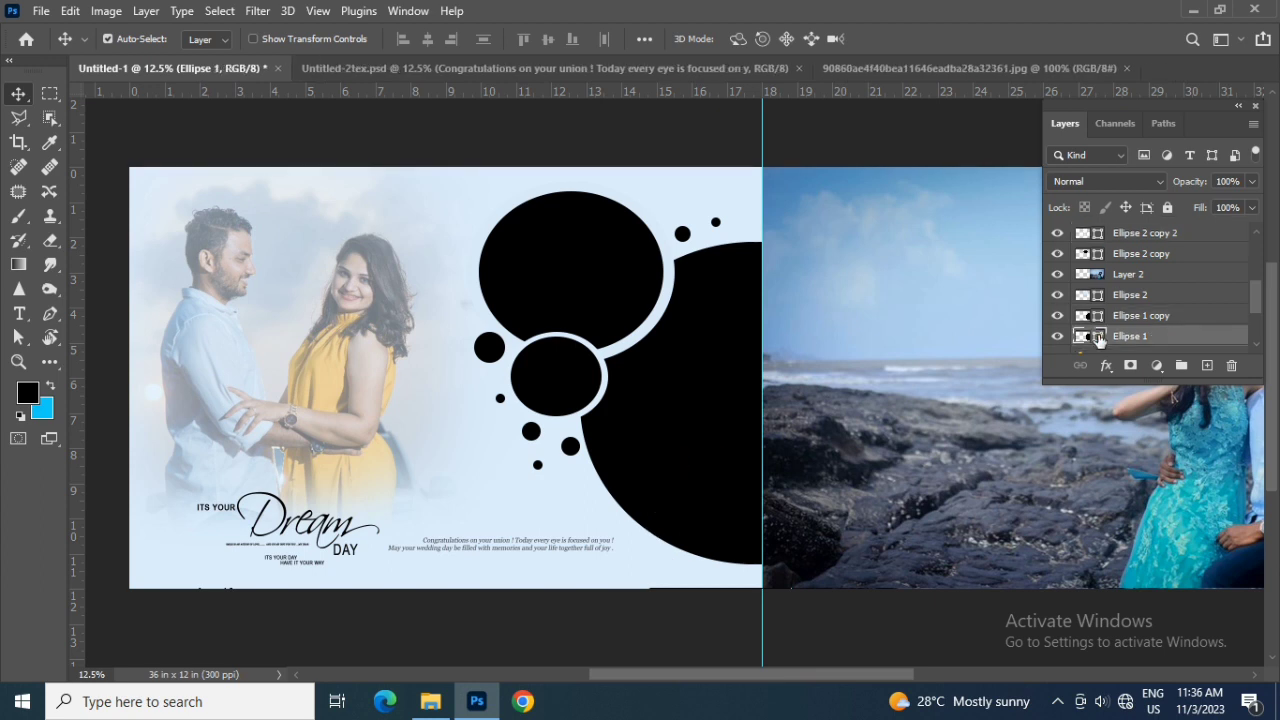
{"action": "double_click", "coordinate": [1098, 338]}
{"action": "left_click_drag", "start_coordinate": [656, 319], "coordinate": [891, 352]}
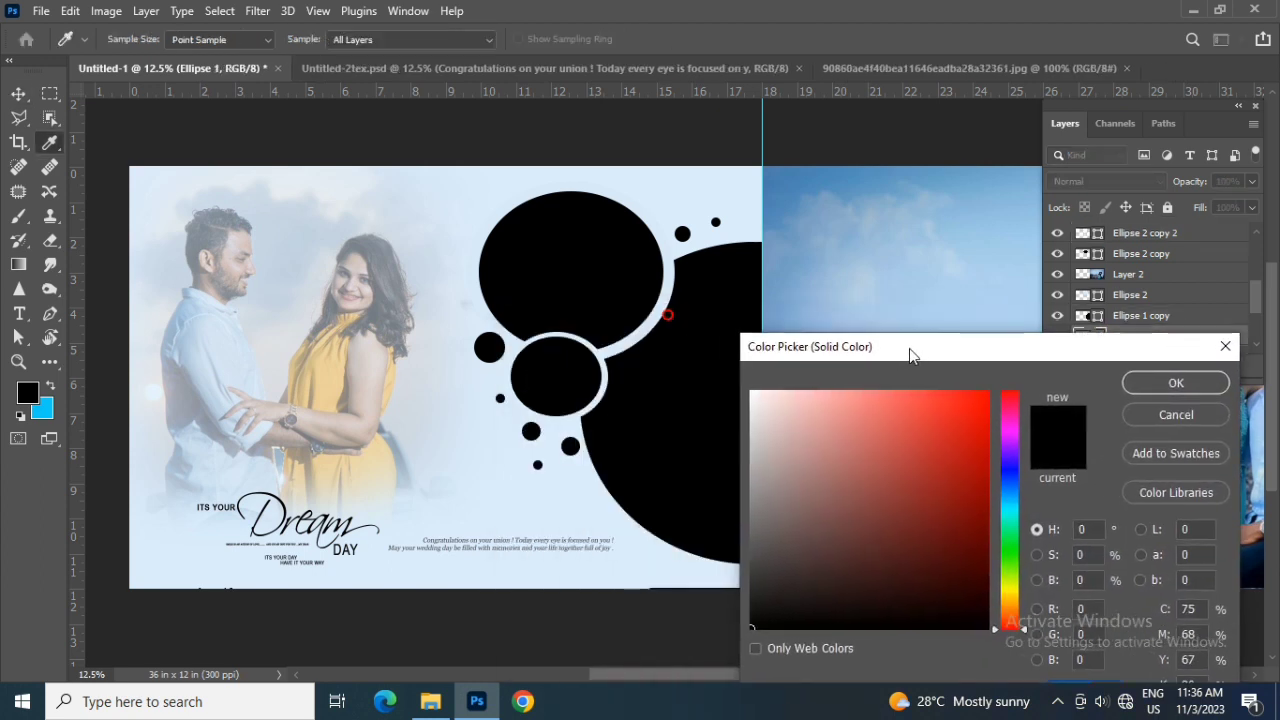
{"action": "left_click", "coordinate": [782, 205]}
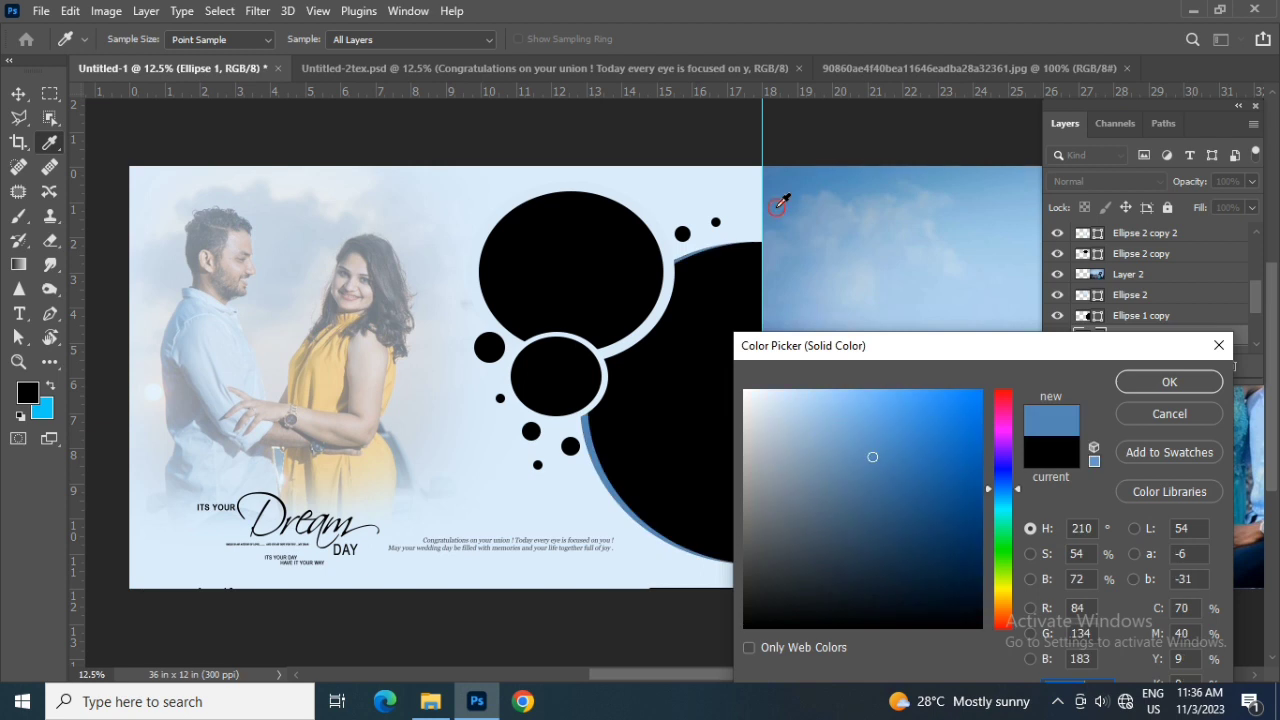
{"action": "left_click", "coordinate": [1169, 382]}
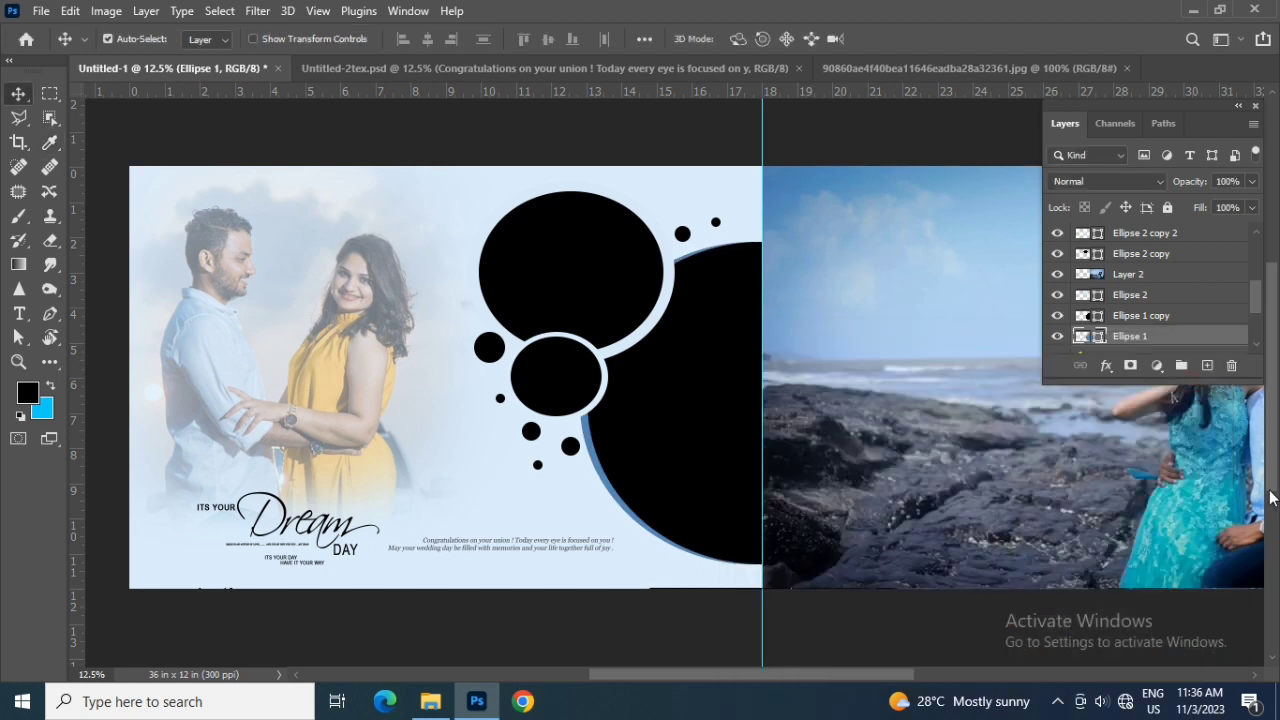
Scale the Ellipse 1 ring to about 104% and nudge it slightly right.
{"action": "key", "text": "ctrl+t"}
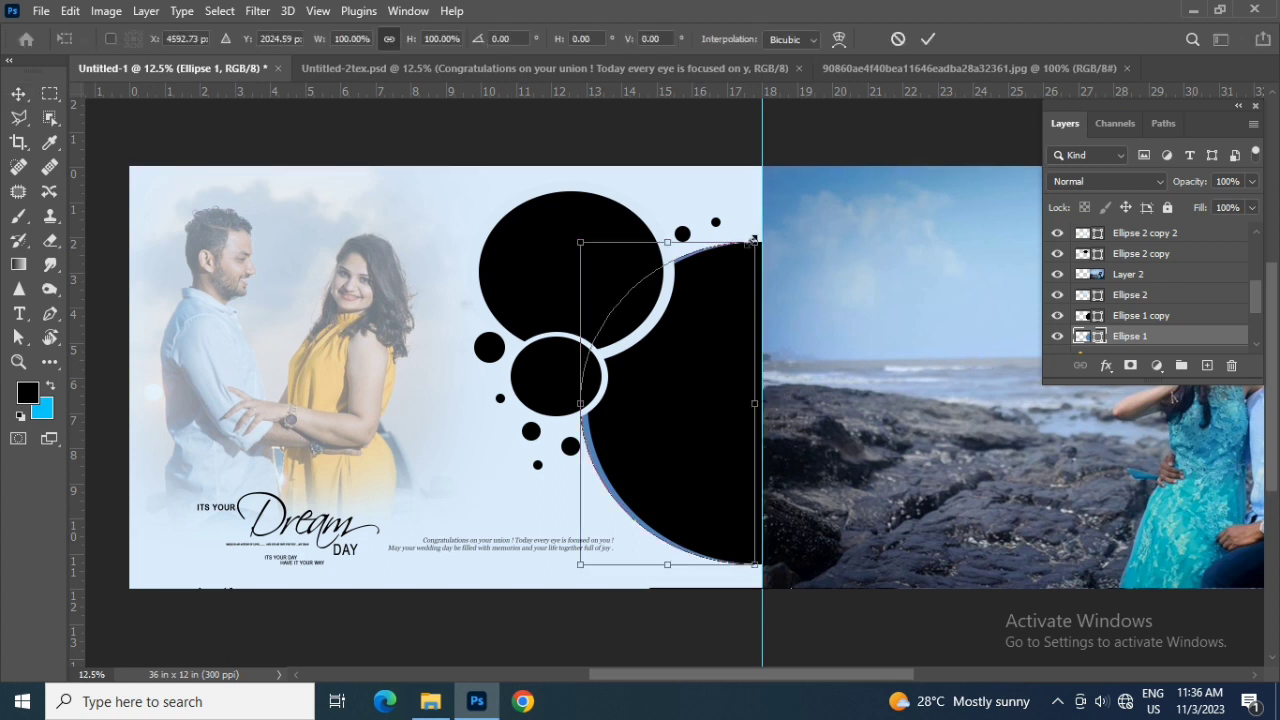
{"action": "left_click_drag", "start_coordinate": [757, 238], "coordinate": [770, 236]}
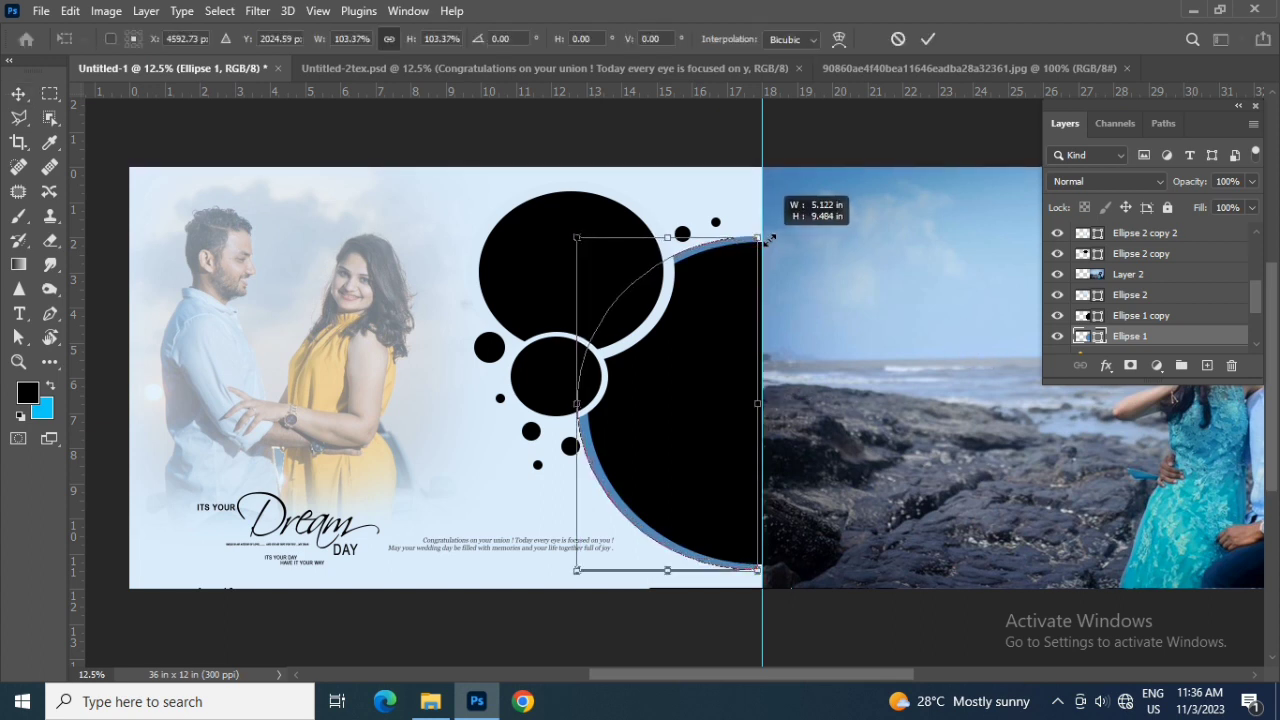
{"action": "key", "text": "Right"}
{"action": "key", "text": "Right"}
{"action": "key", "text": "Right"}
{"action": "key", "text": "Right"}
{"action": "key", "text": "Right"}
{"action": "key", "text": "Right"}
{"action": "key", "text": "Right"}
{"action": "key", "text": "Right"}
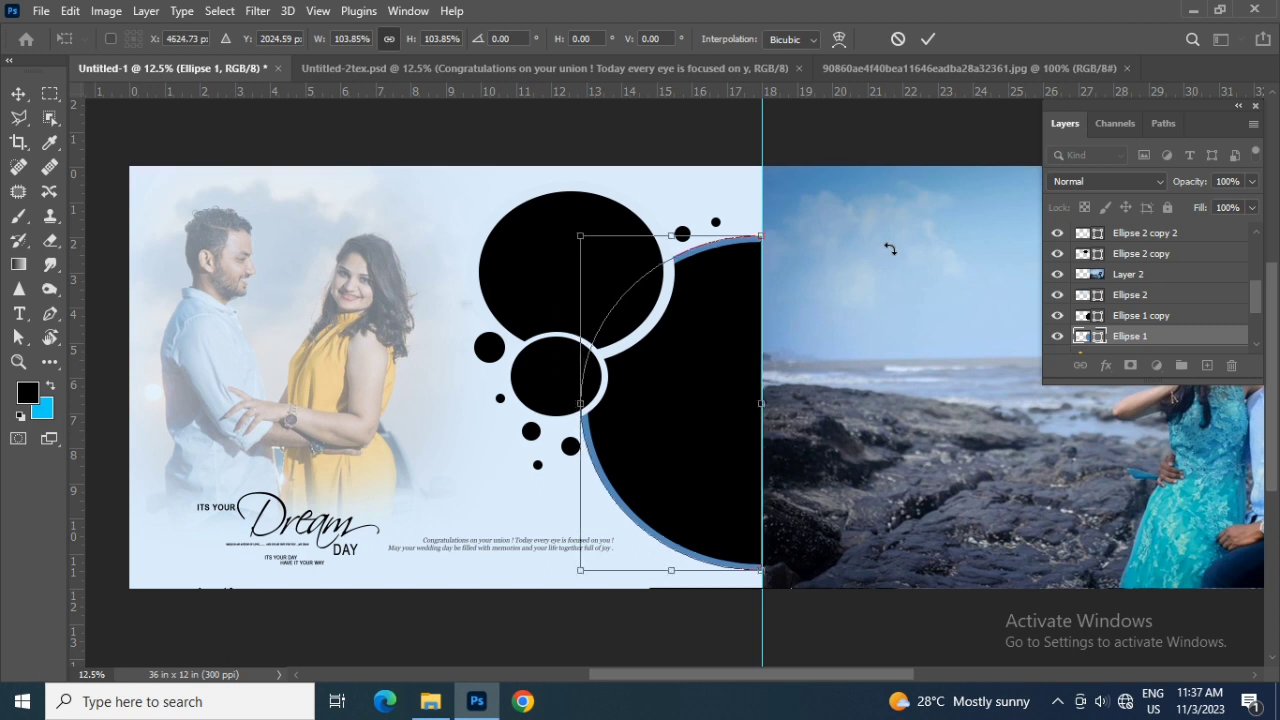
{"action": "key", "text": "Return"}
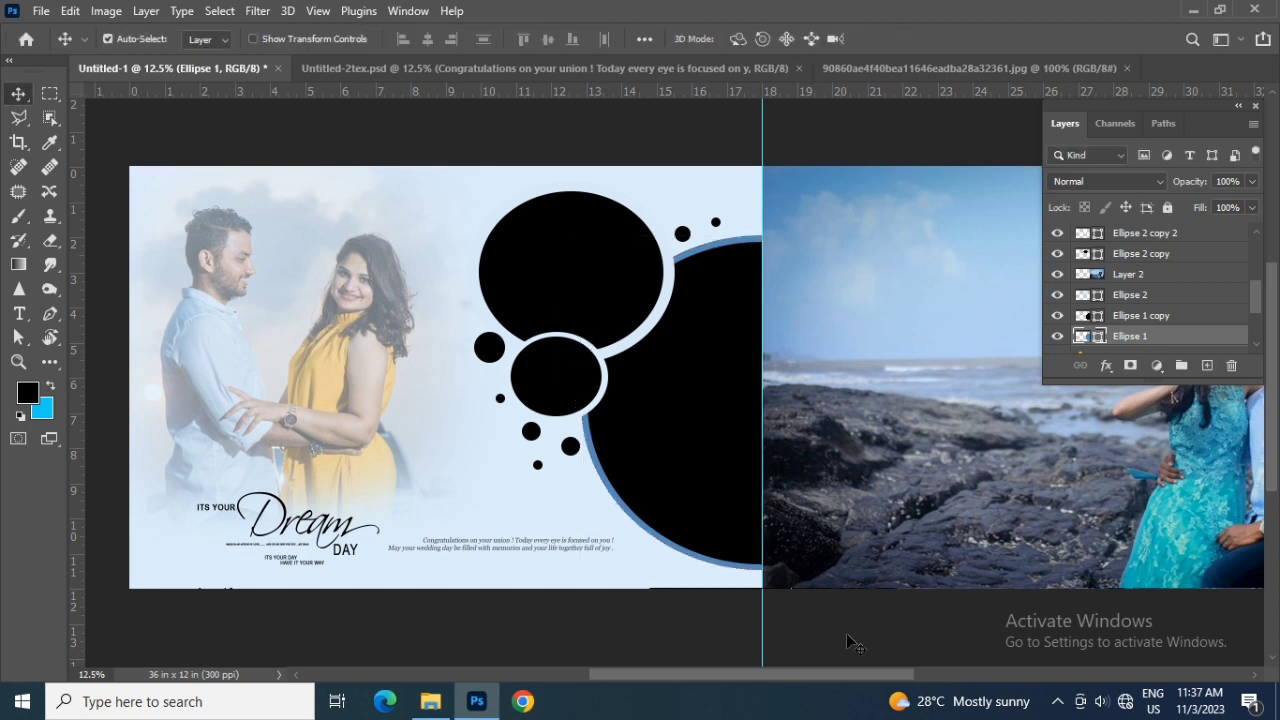
Fill the small dot below the circles and the Ellipse 3 copy circle with sampled sky blue.
{"action": "left_click_drag", "start_coordinate": [848, 680], "coordinate": [886, 671]}
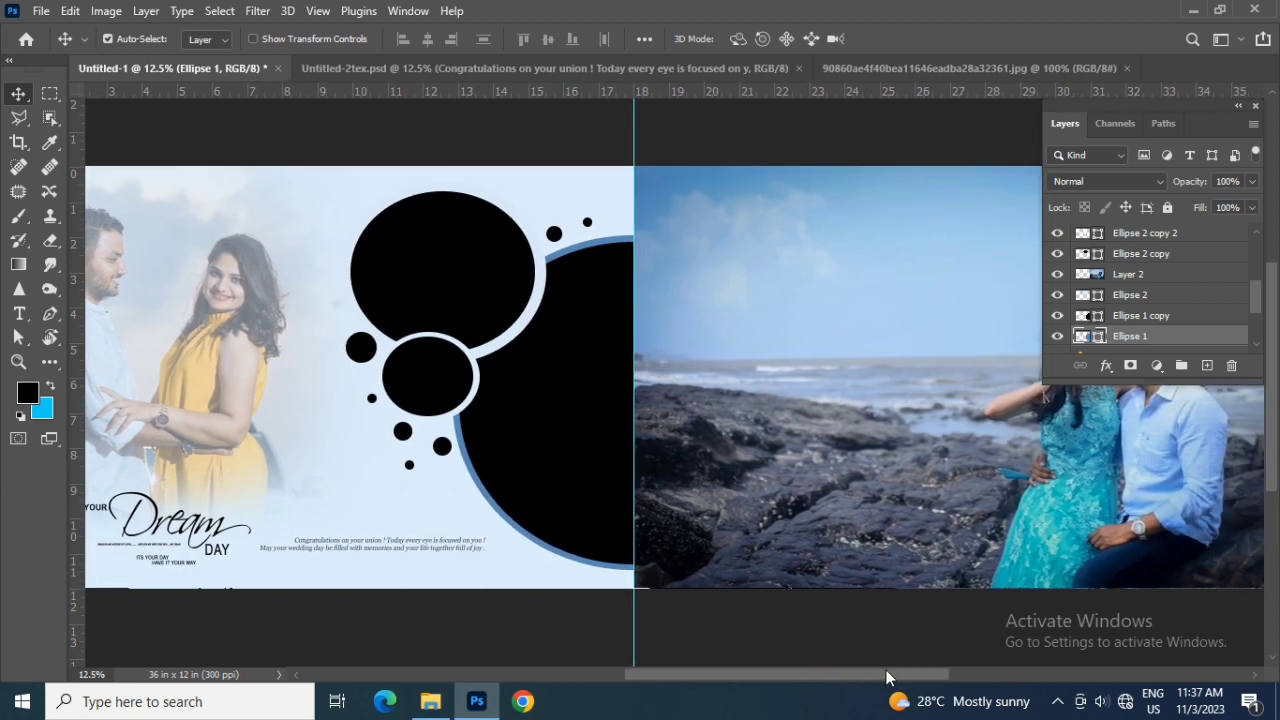
{"action": "left_click", "coordinate": [410, 466]}
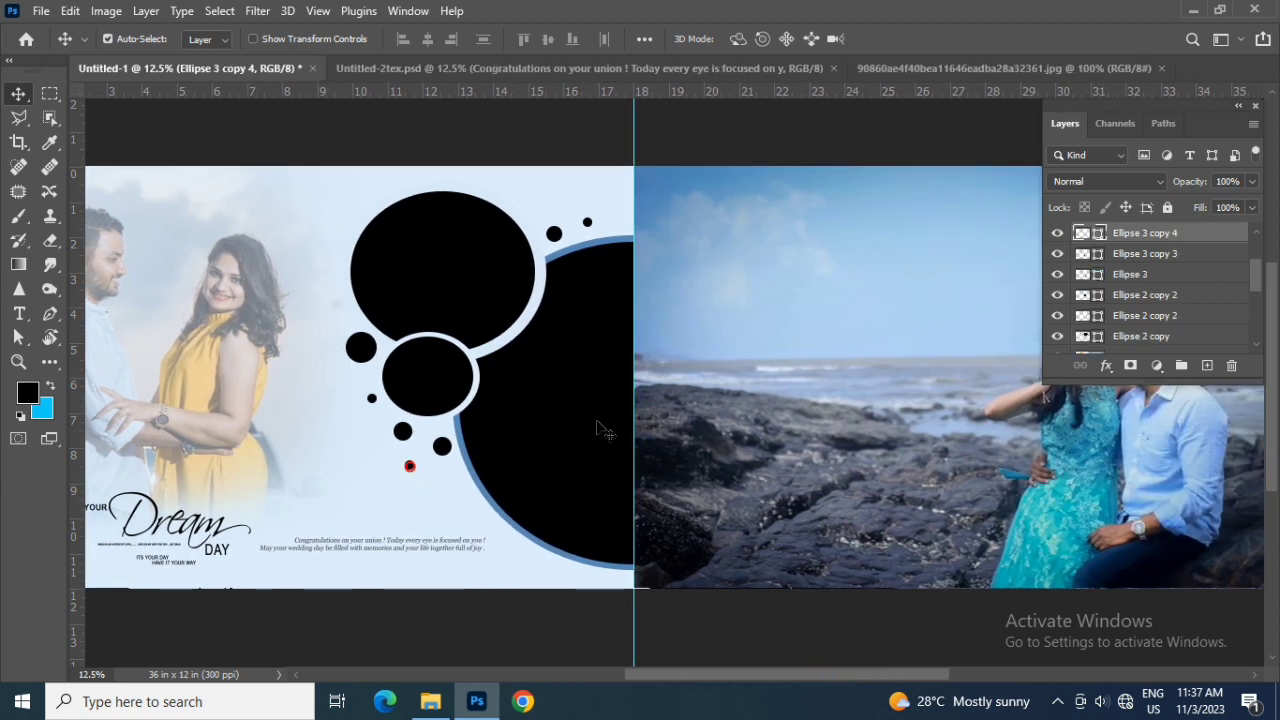
{"action": "double_click", "coordinate": [1098, 233]}
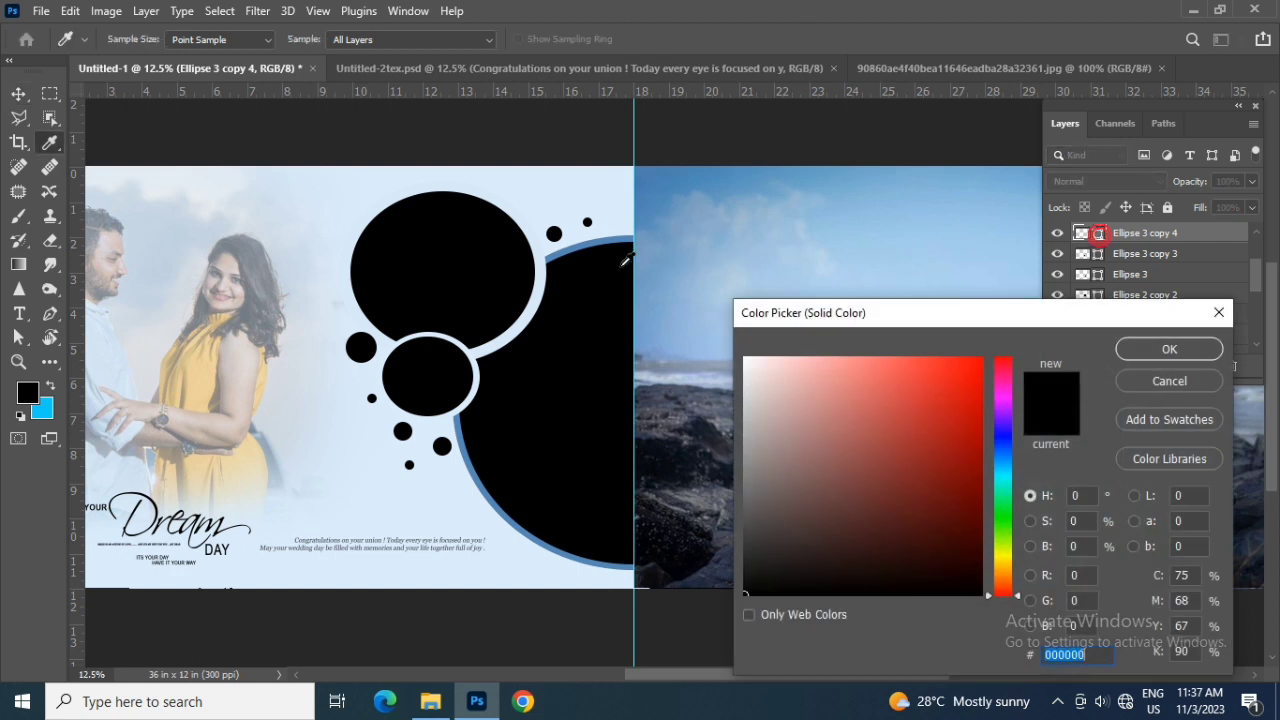
{"action": "left_click", "coordinate": [650, 196]}
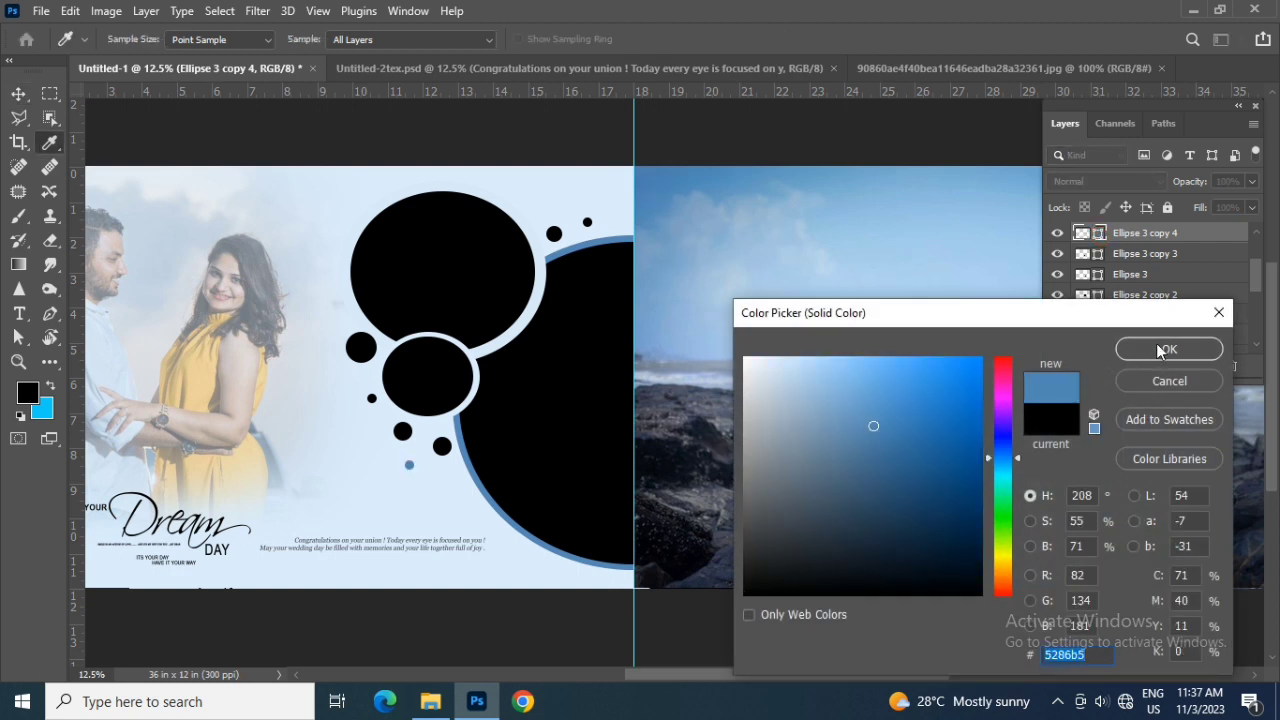
{"action": "left_click", "coordinate": [1160, 348]}
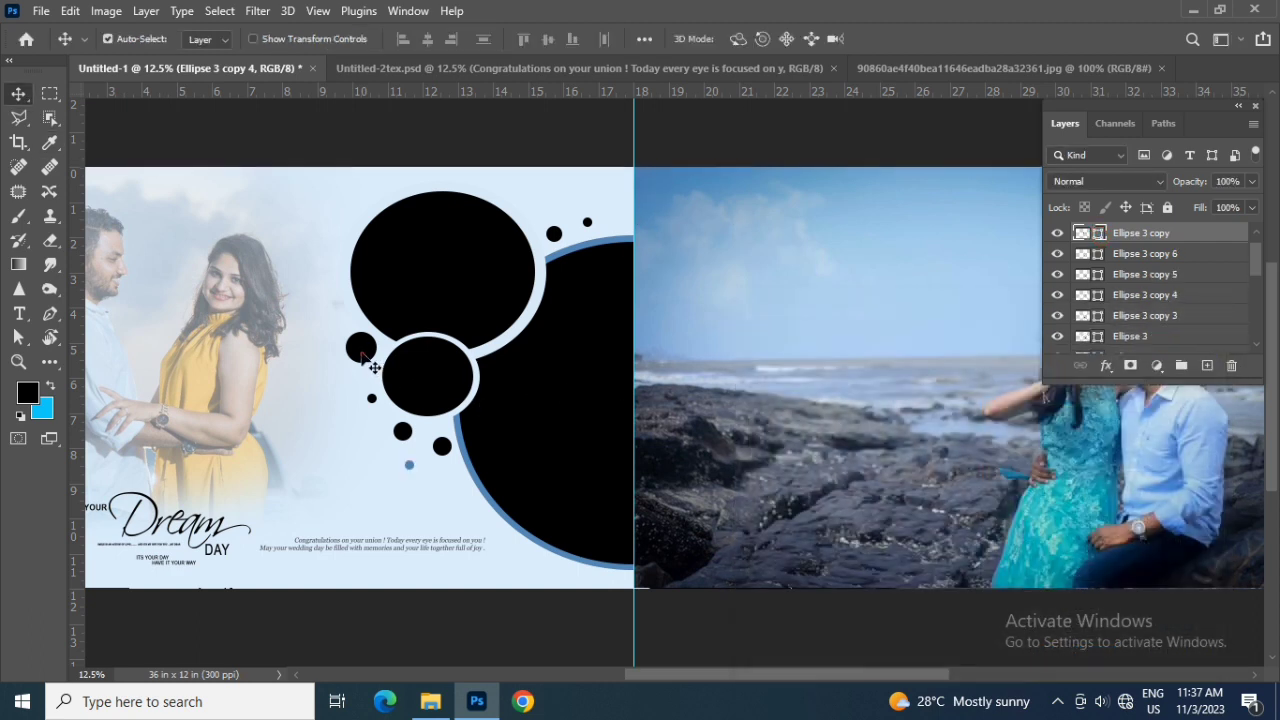
{"action": "double_click", "coordinate": [1098, 233]}
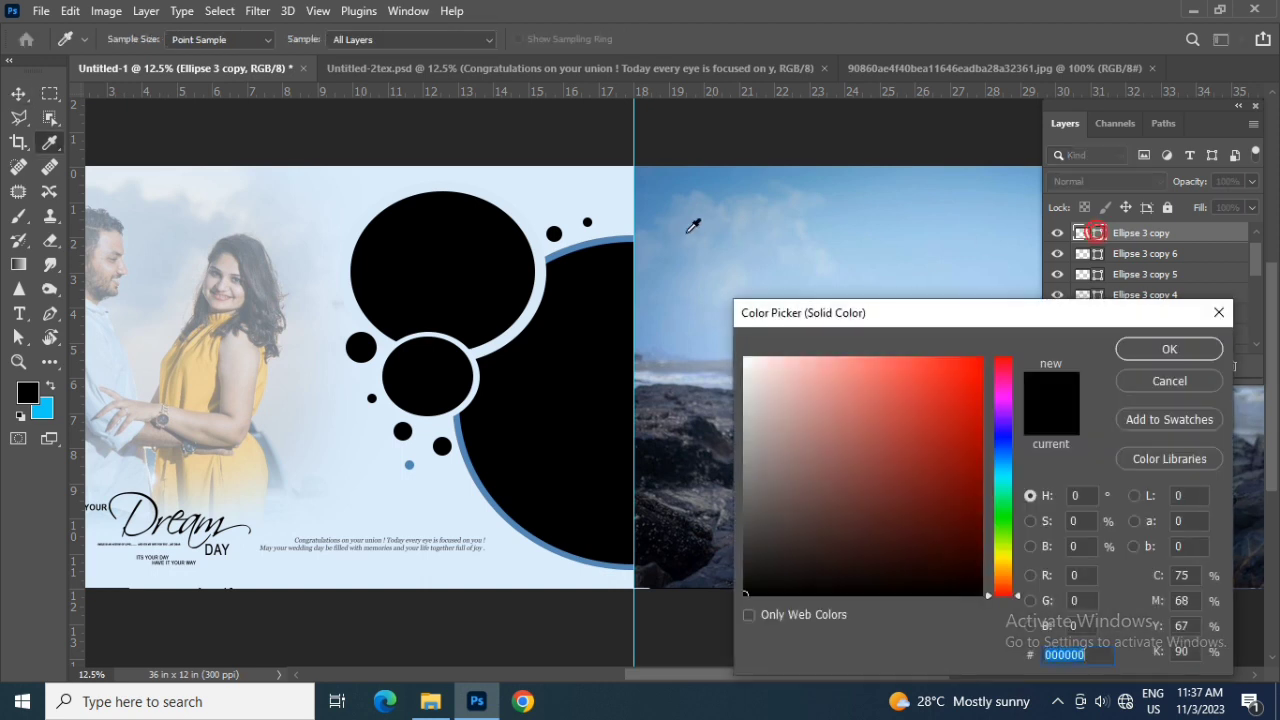
{"action": "left_click", "coordinate": [654, 200]}
{"action": "left_click", "coordinate": [1143, 350]}
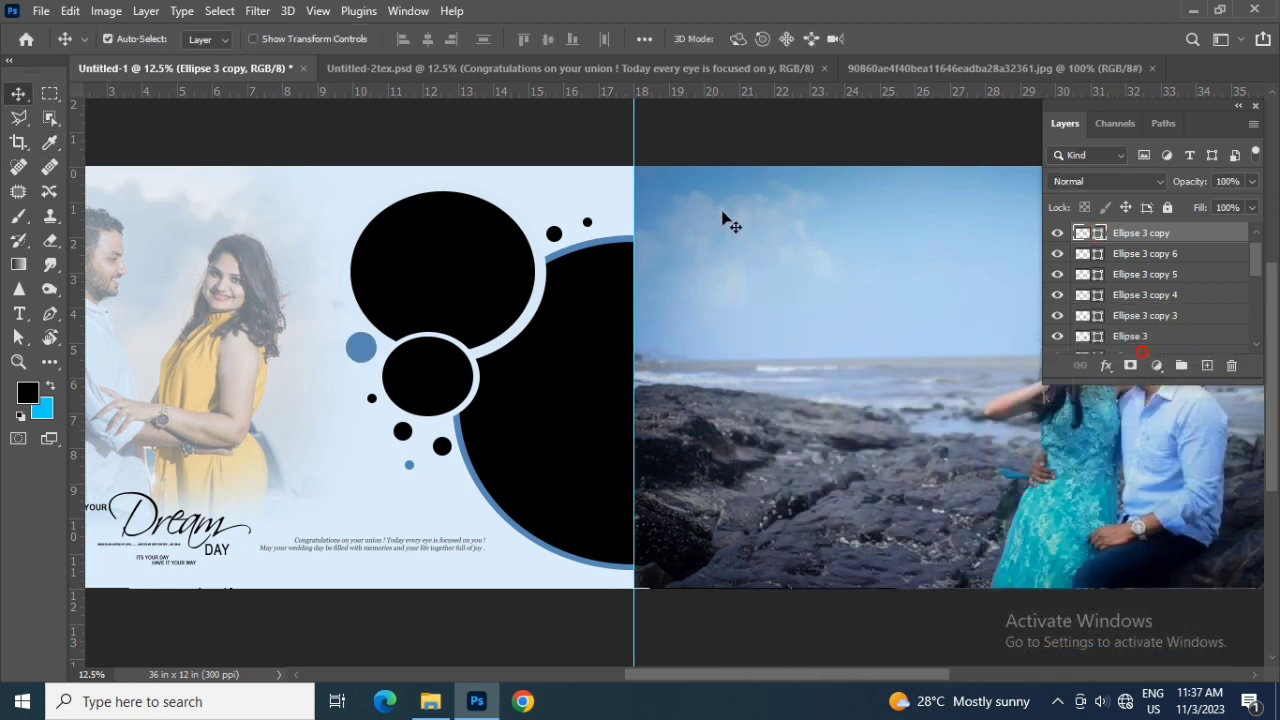
Fill the top dot, Ellipse 3 copy 2, with sky blue 538ebb.
{"action": "left_click", "coordinate": [587, 221]}
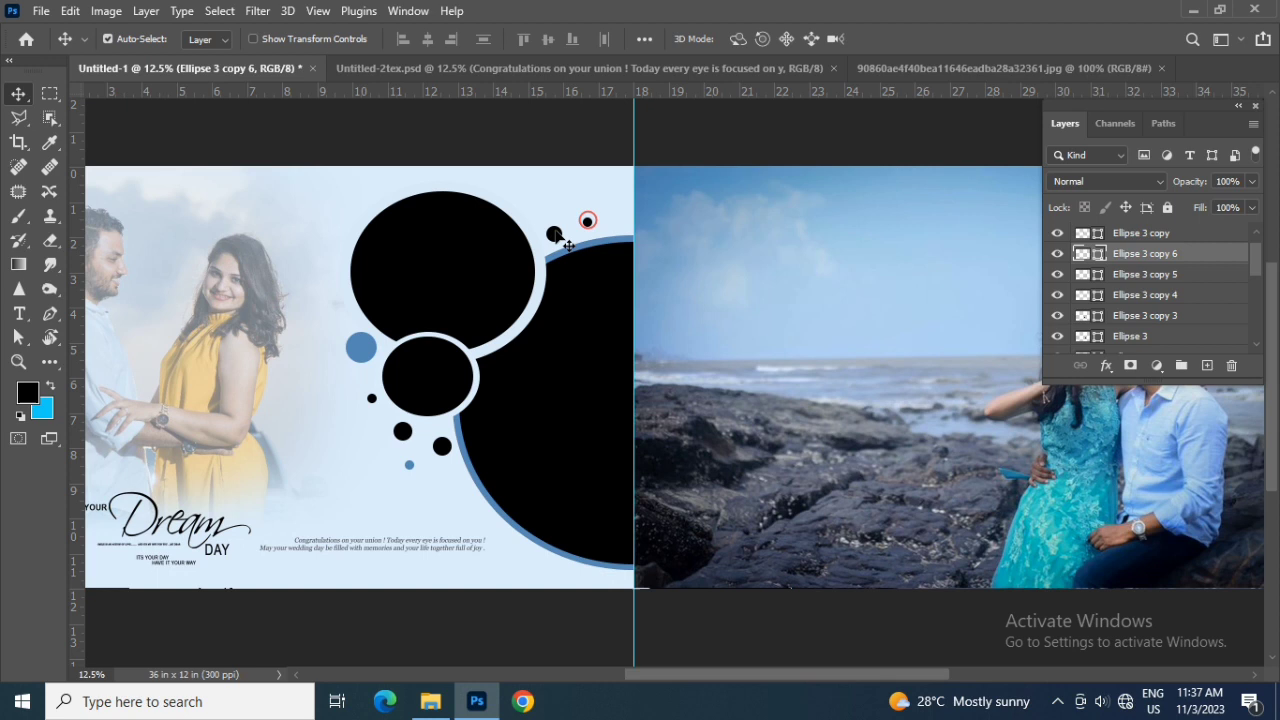
{"action": "left_click", "coordinate": [555, 234]}
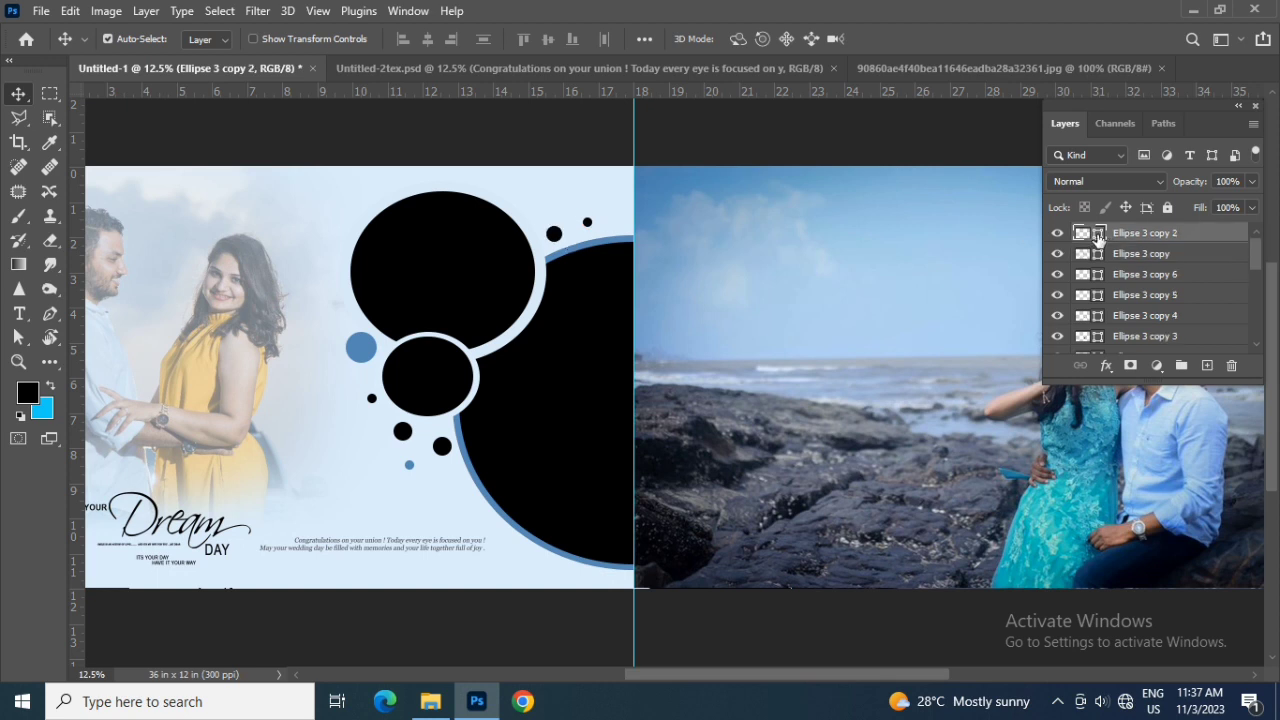
{"action": "double_click", "coordinate": [1098, 235]}
{"action": "left_click", "coordinate": [709, 178]}
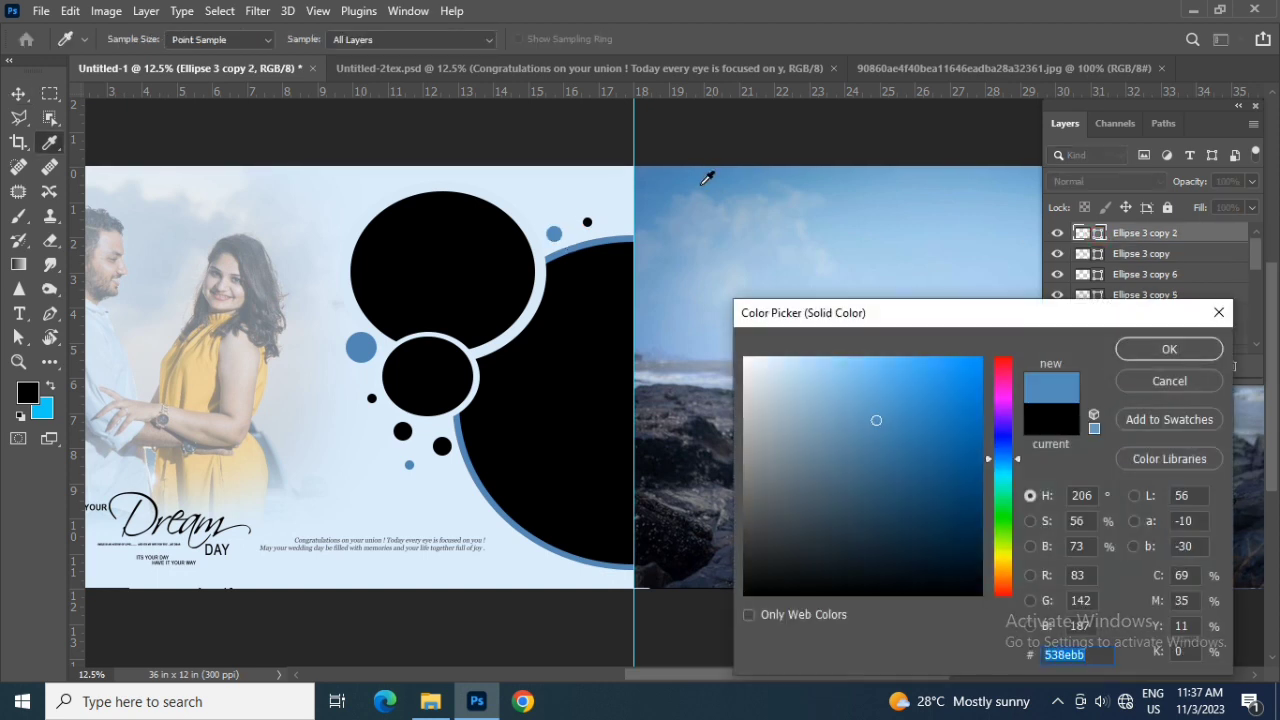
{"action": "left_click", "coordinate": [1150, 349]}
Make the Ellipse 3 copy 3 dot pastel lilac by adjusting the hue.
{"action": "left_click", "coordinate": [403, 430]}
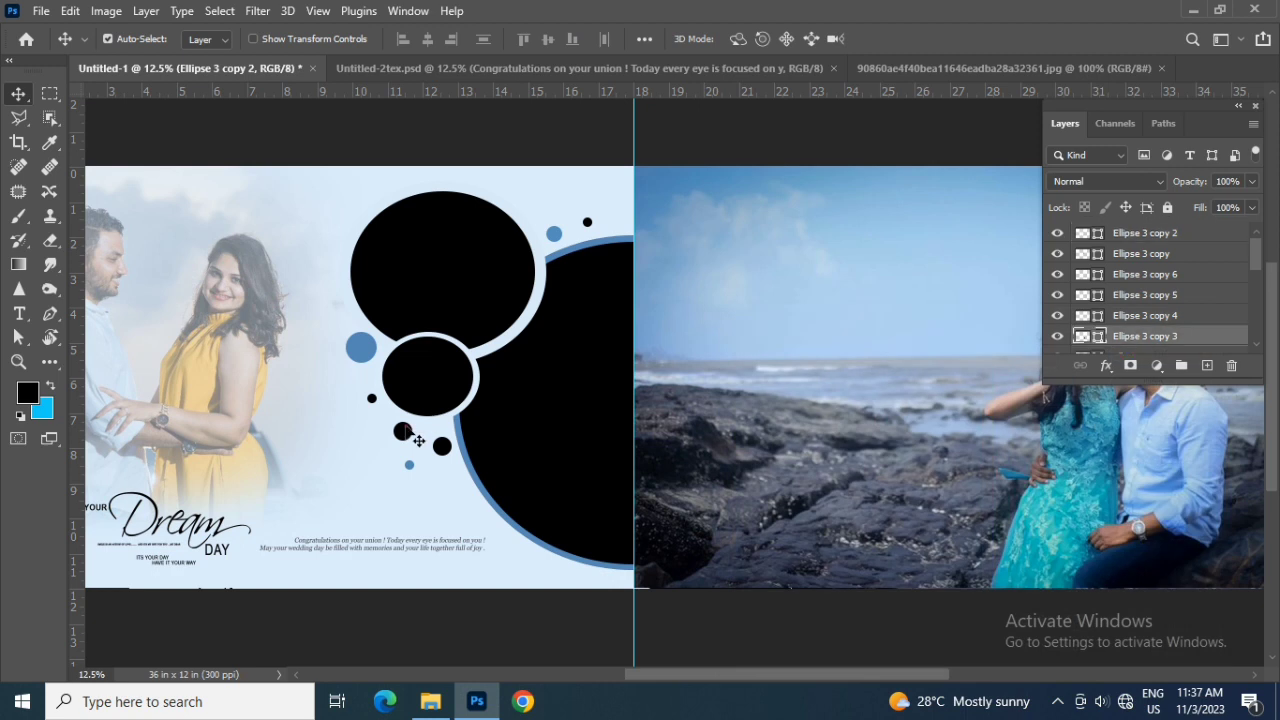
{"action": "double_click", "coordinate": [1092, 337]}
{"action": "left_click", "coordinate": [432, 497]}
{"action": "left_click_drag", "start_coordinate": [800, 371], "coordinate": [820, 384]}
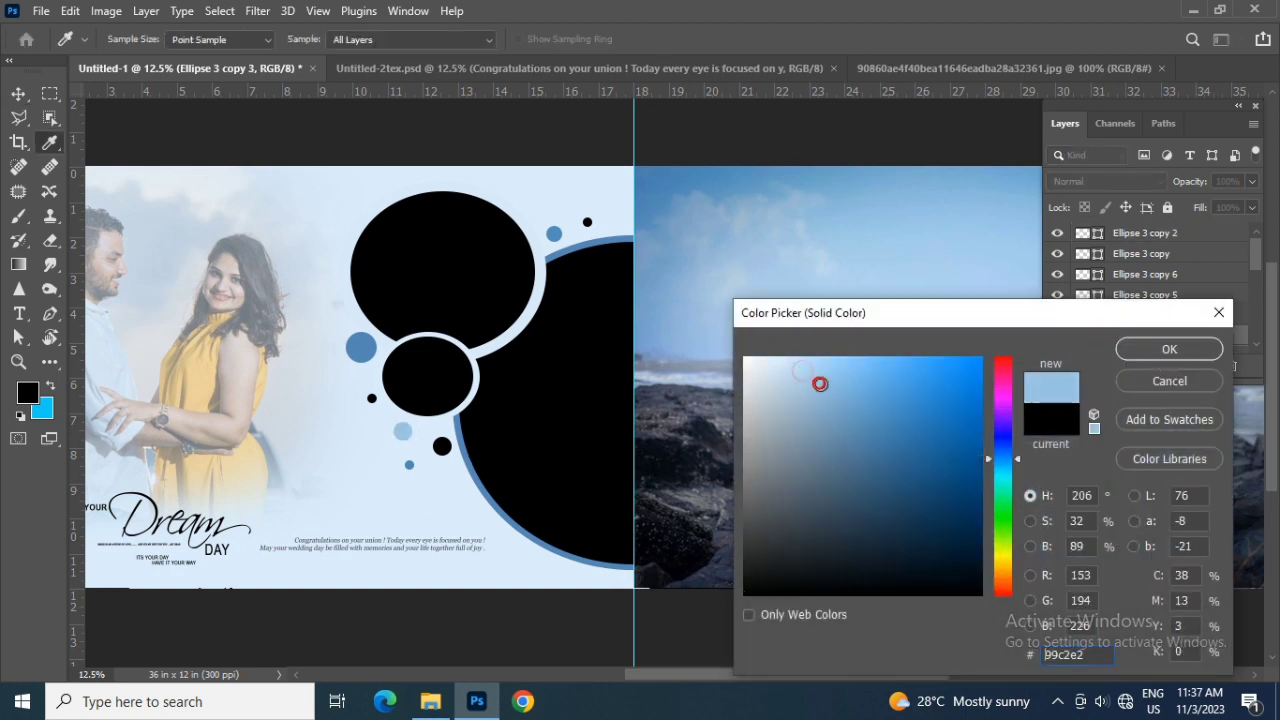
{"action": "left_click_drag", "start_coordinate": [997, 384], "coordinate": [1007, 587]}
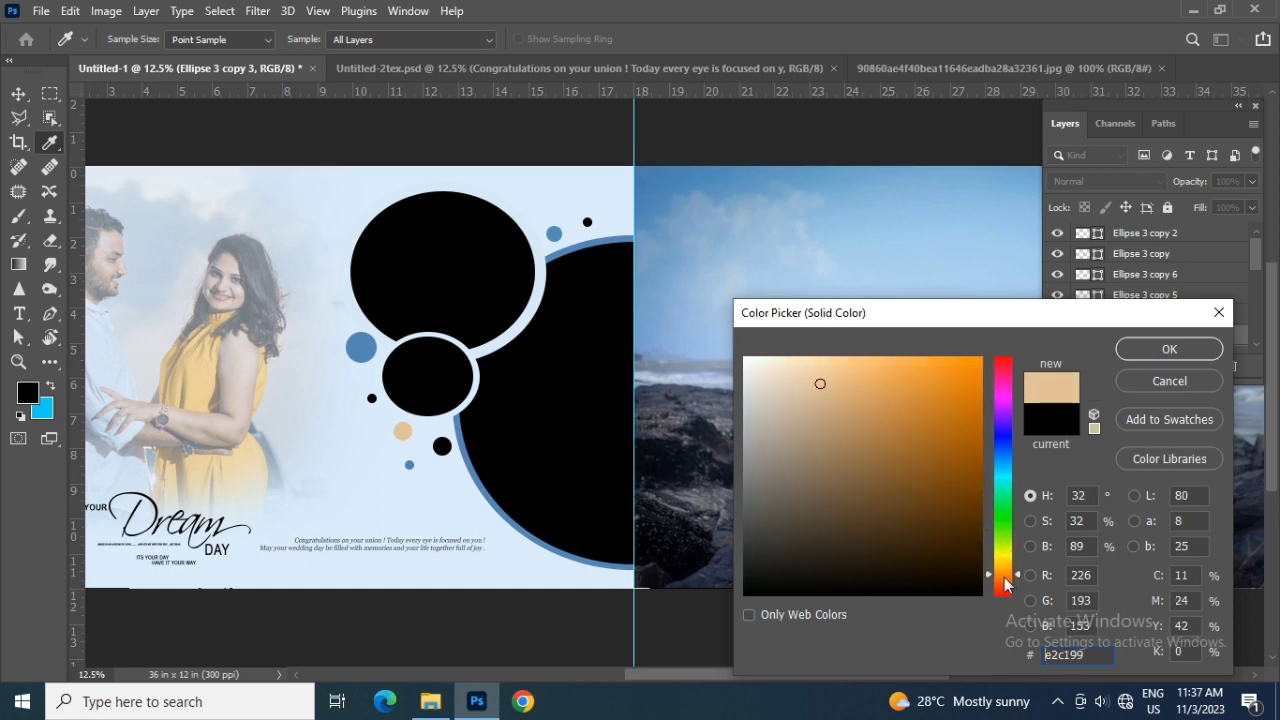
{"action": "left_click", "coordinate": [998, 447]}
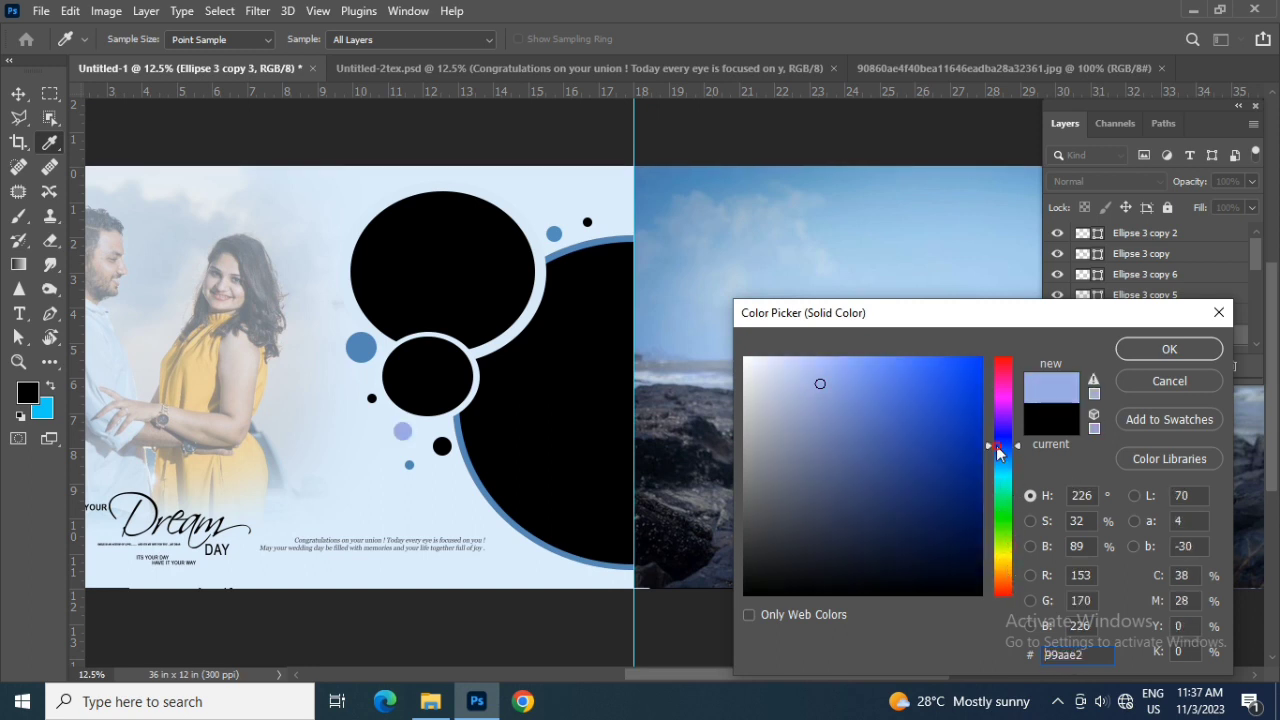
{"action": "left_click_drag", "start_coordinate": [1007, 417], "coordinate": [1006, 417]}
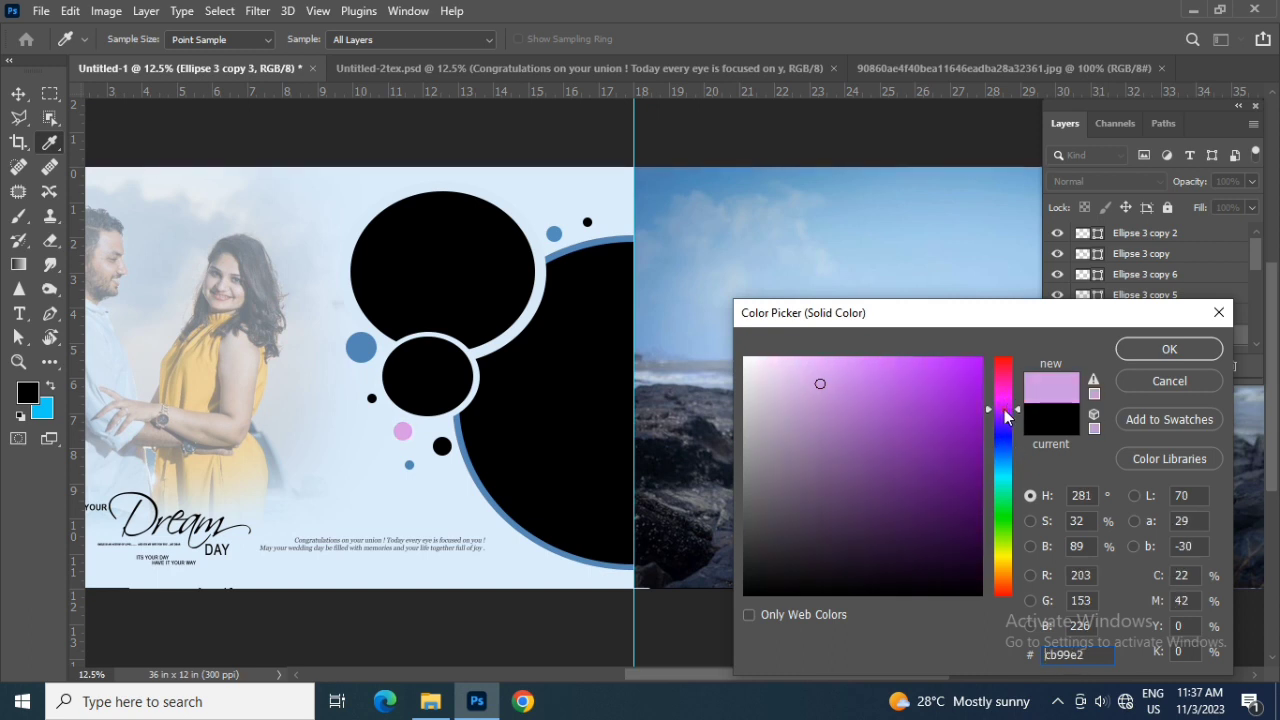
{"action": "left_click", "coordinate": [1137, 357]}
{"action": "key", "text": "v"}
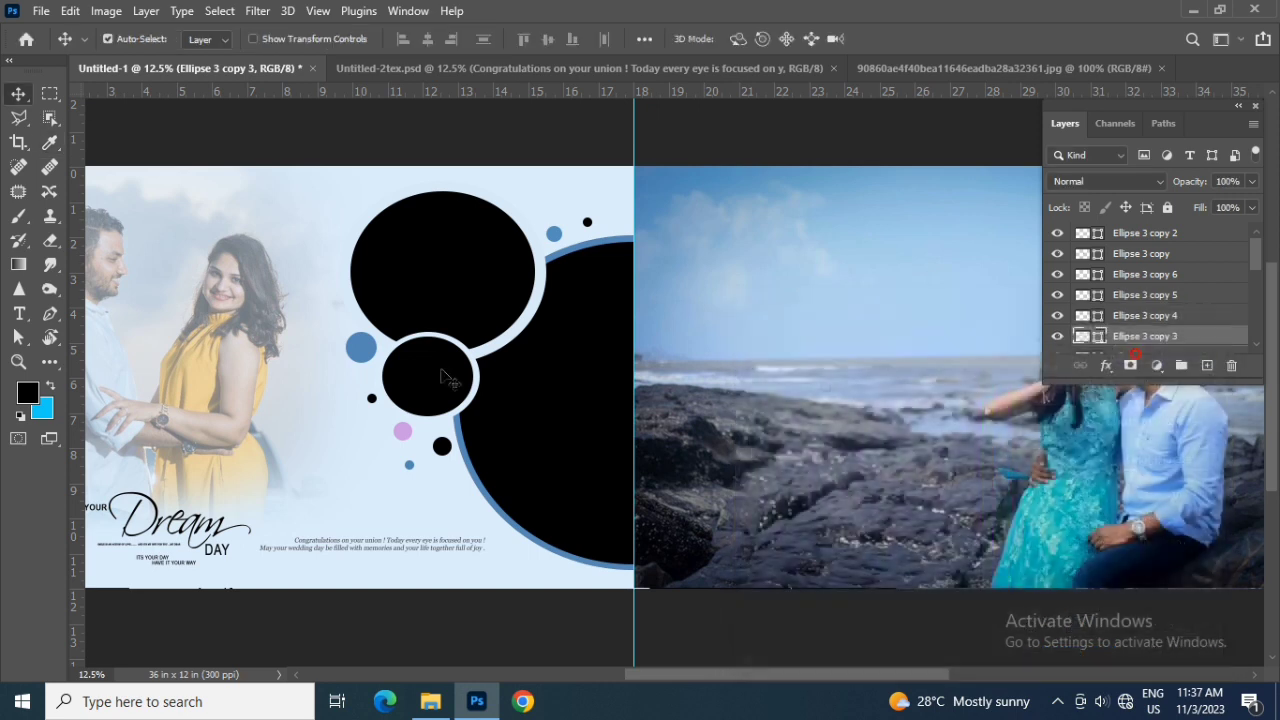
Recolour the Ellipse 3 copy 5 dot peach by shifting the lilac hue.
{"action": "left_click", "coordinate": [372, 398]}
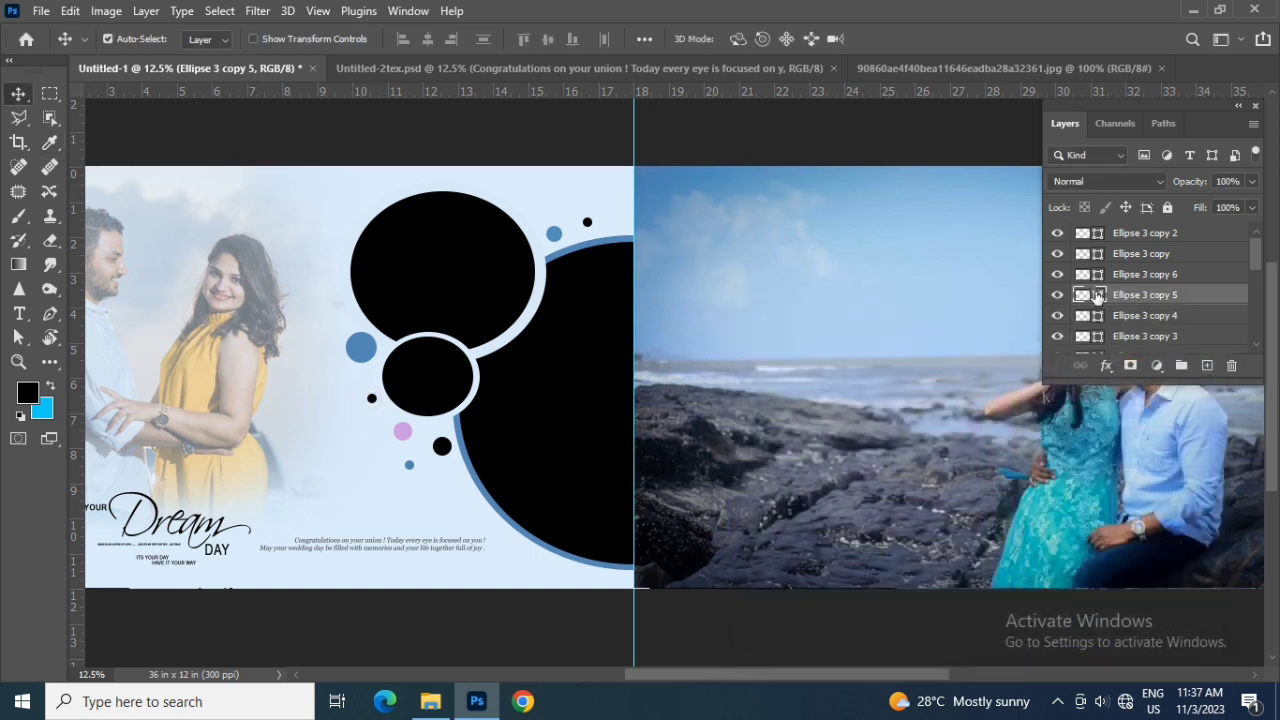
{"action": "double_click", "coordinate": [1082, 295]}
{"action": "left_click", "coordinate": [400, 428]}
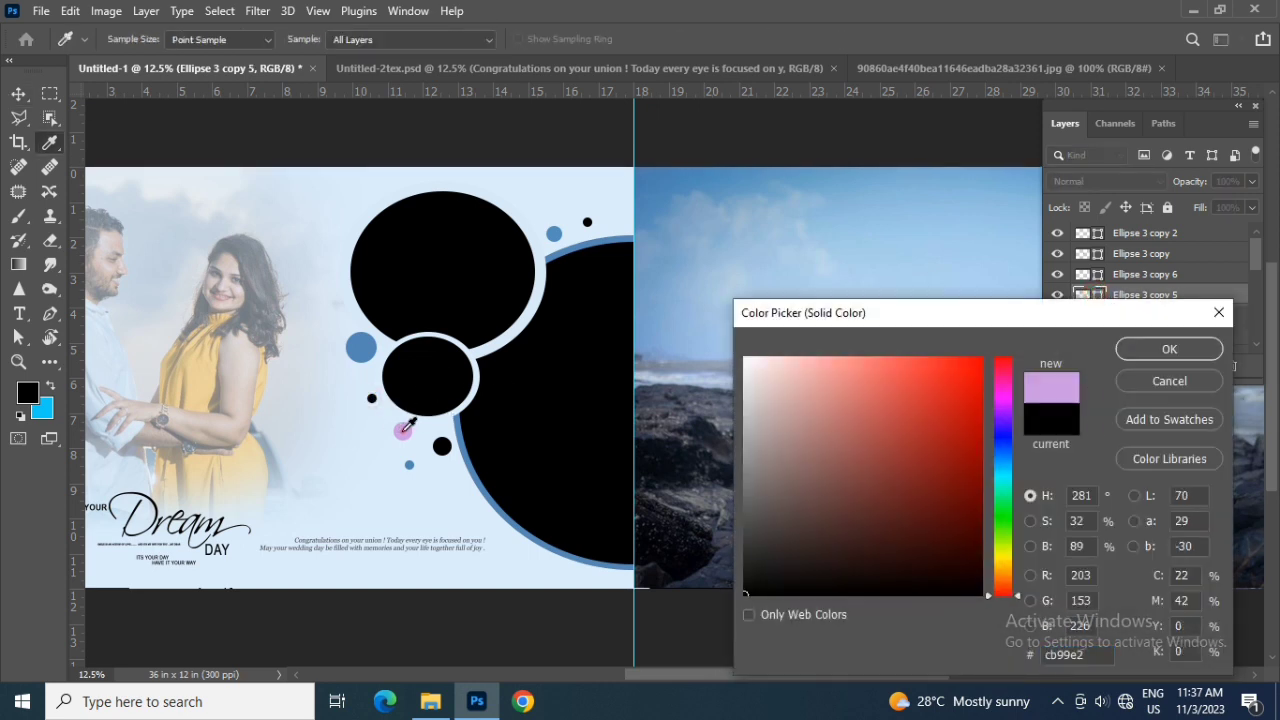
{"action": "left_click_drag", "start_coordinate": [1006, 408], "coordinate": [1004, 589]}
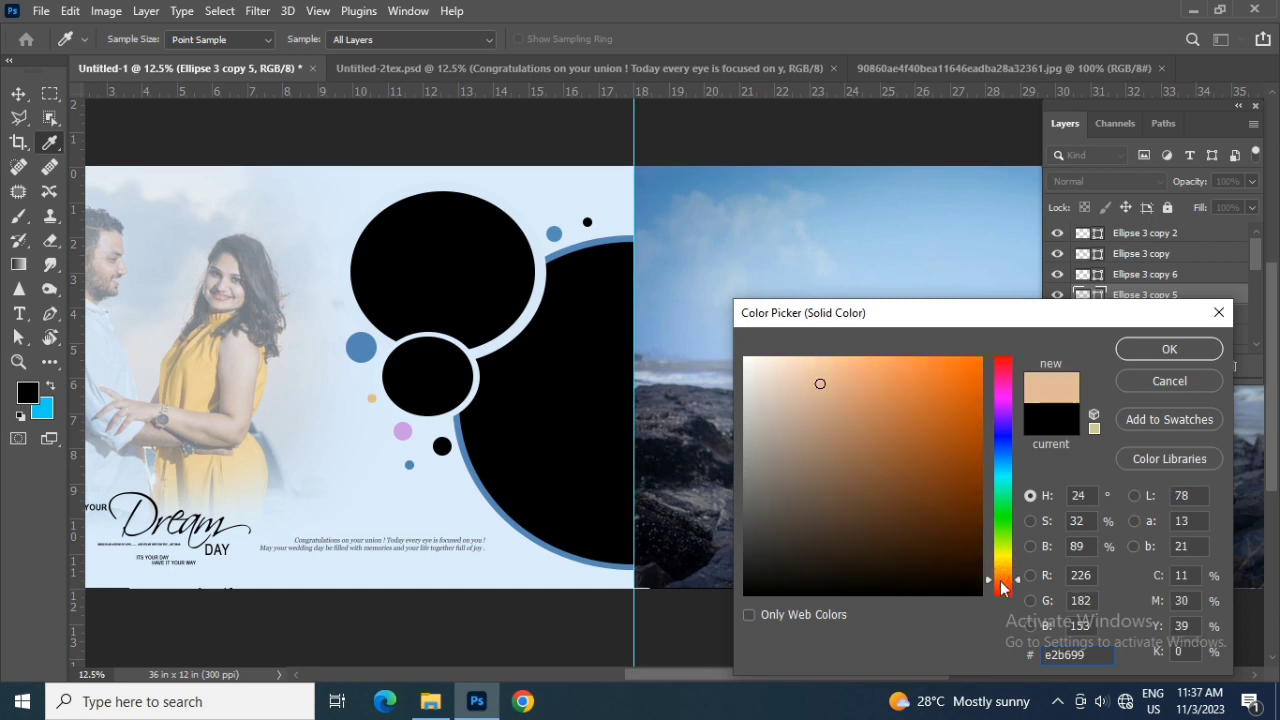
{"action": "left_click", "coordinate": [1163, 349]}
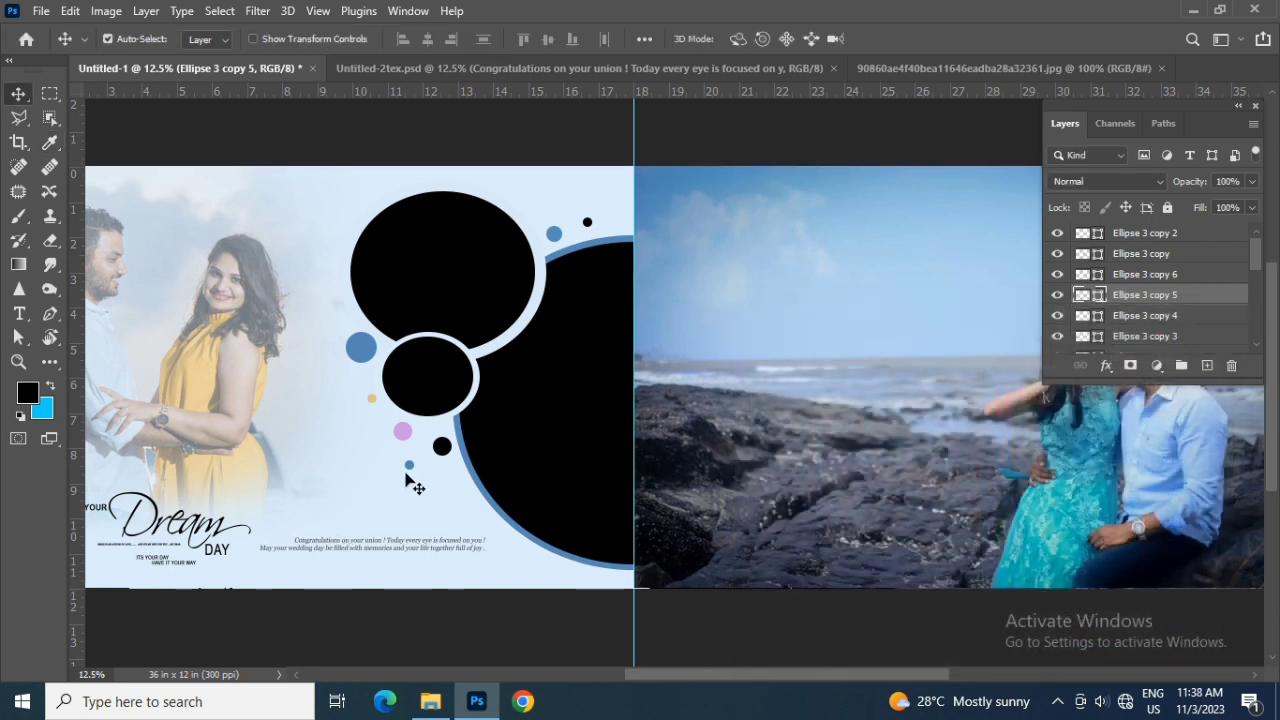
Recolour the Ellipse 3 copy 4 dot mint.
{"action": "left_click", "coordinate": [409, 467]}
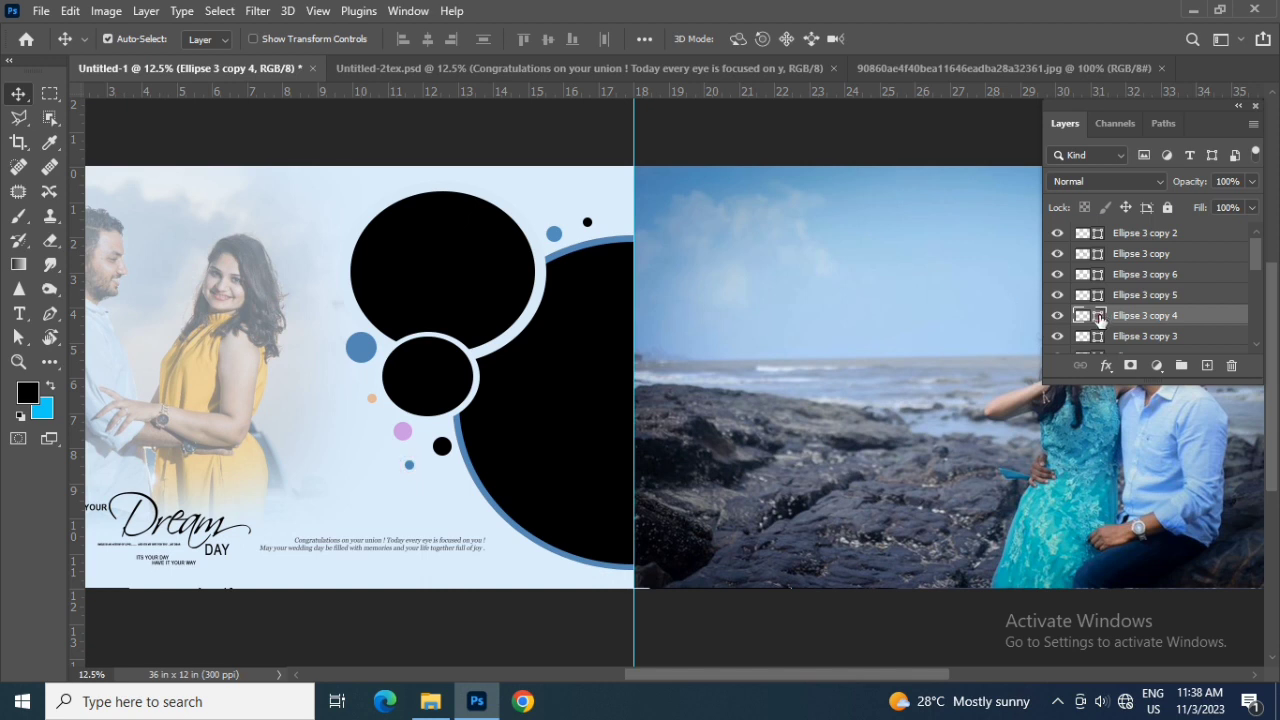
{"action": "double_click", "coordinate": [1100, 318]}
{"action": "left_click", "coordinate": [402, 431]}
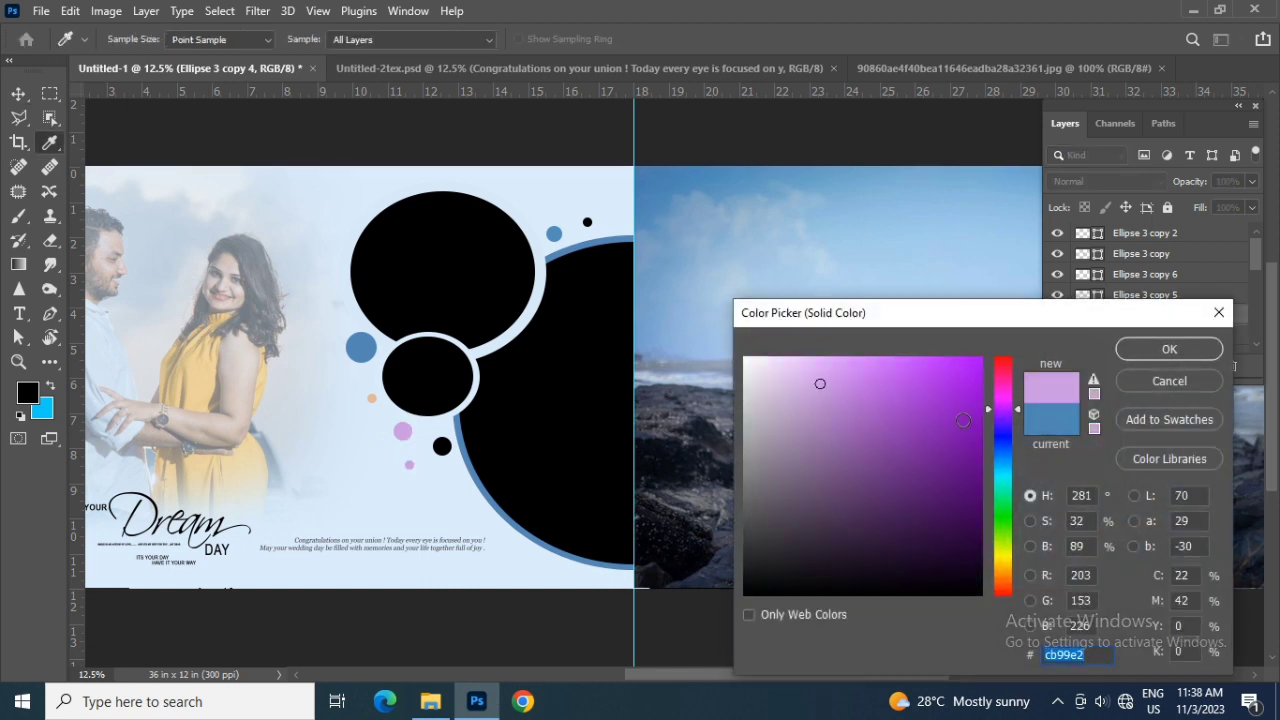
{"action": "left_click_drag", "start_coordinate": [1010, 428], "coordinate": [1003, 372]}
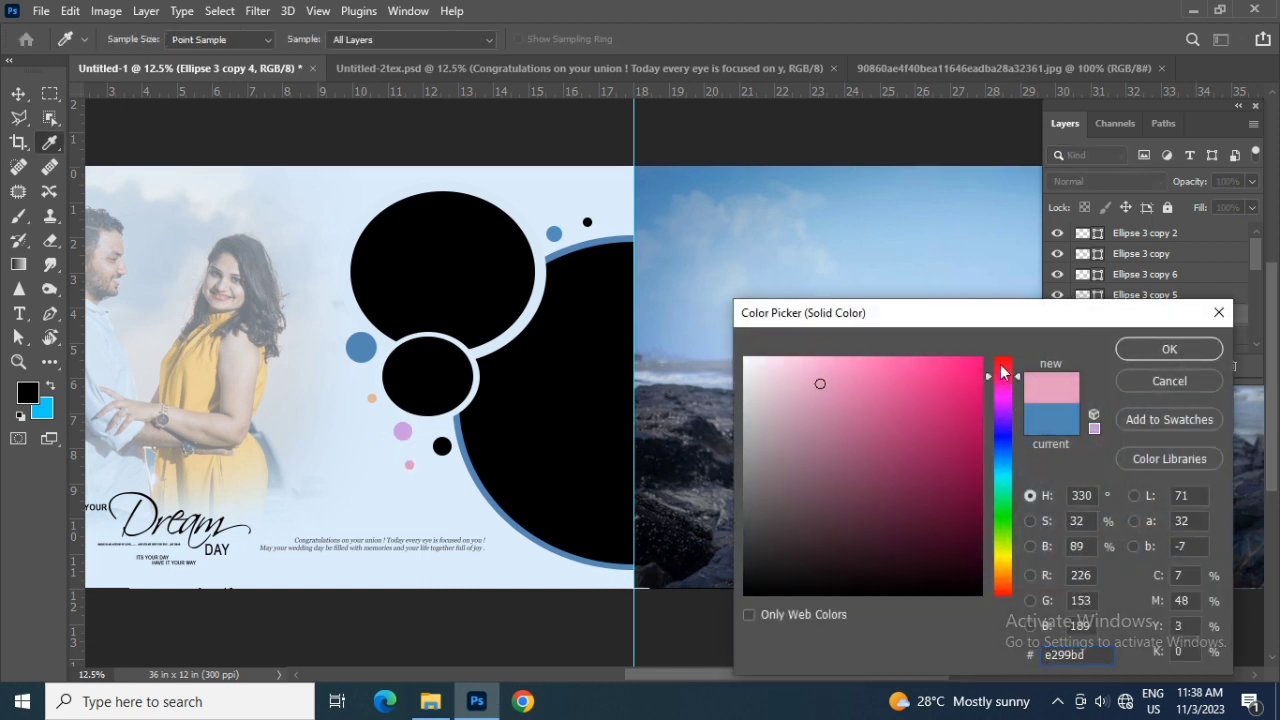
{"action": "mouse_move", "coordinate": [1004, 430]}
{"action": "left_mouse_down"}
{"action": "mouse_move", "coordinate": [1003, 588]}
{"action": "mouse_move", "coordinate": [1005, 488]}
{"action": "left_mouse_up"}
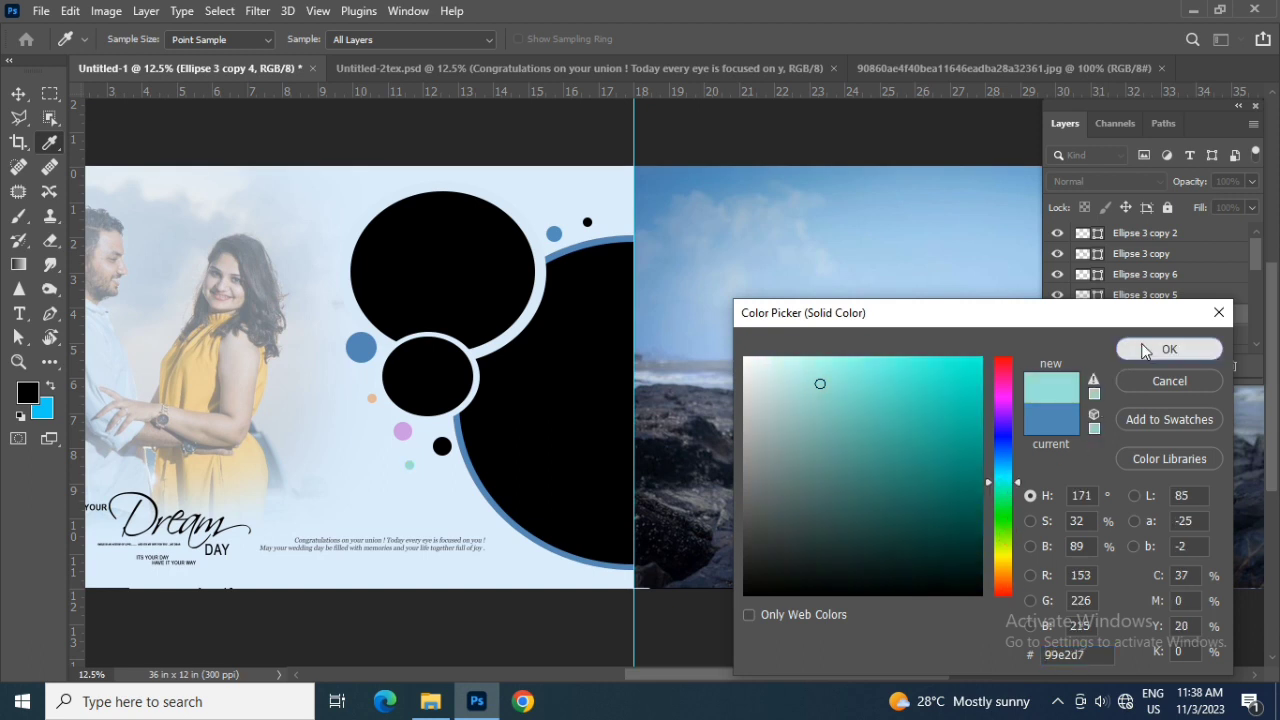
{"action": "left_click", "coordinate": [1169, 349]}
Recolour the top Ellipse 3 copy 6 dot light green.
{"action": "left_click", "coordinate": [590, 225]}
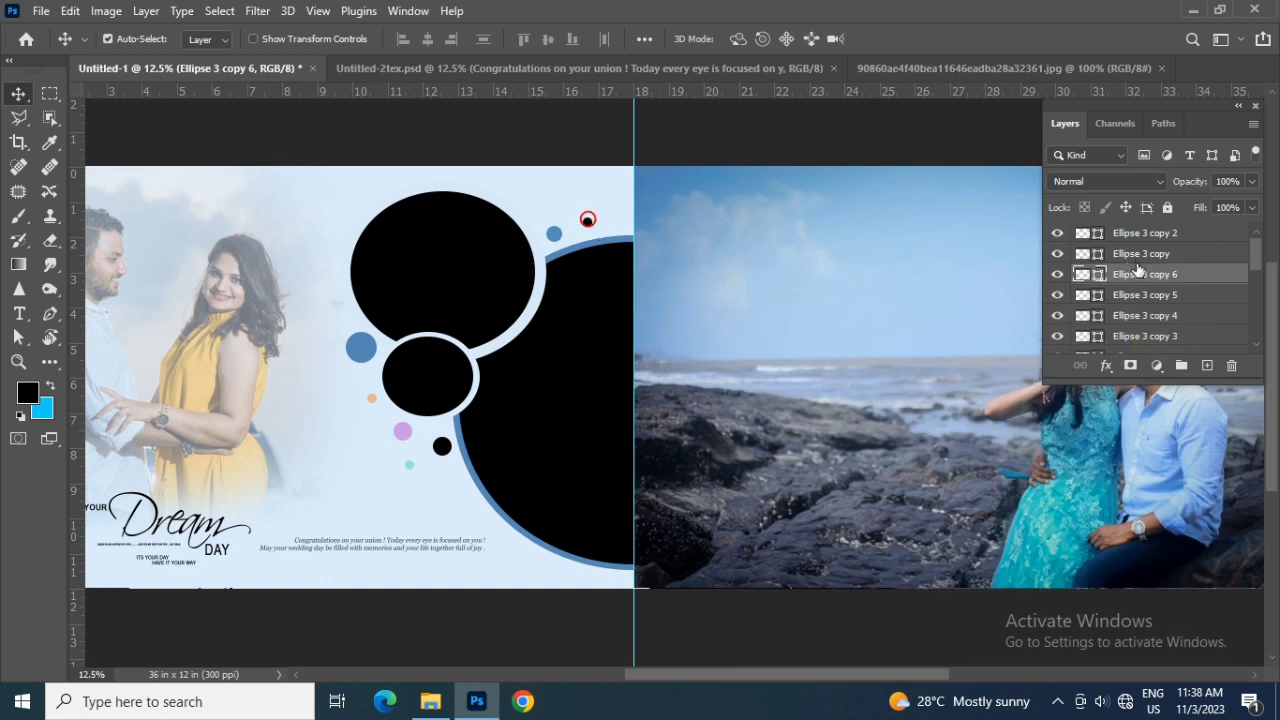
{"action": "double_click", "coordinate": [1081, 275]}
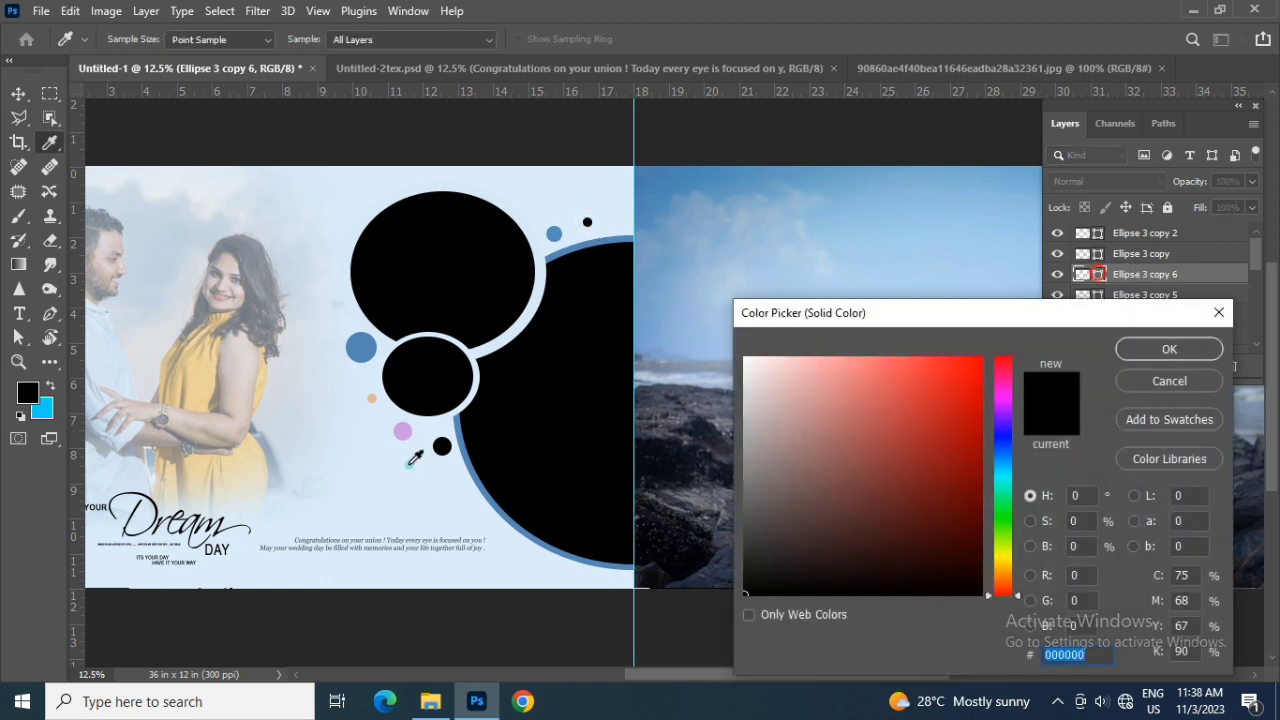
{"action": "left_click", "coordinate": [405, 430]}
{"action": "left_click", "coordinate": [938, 395]}
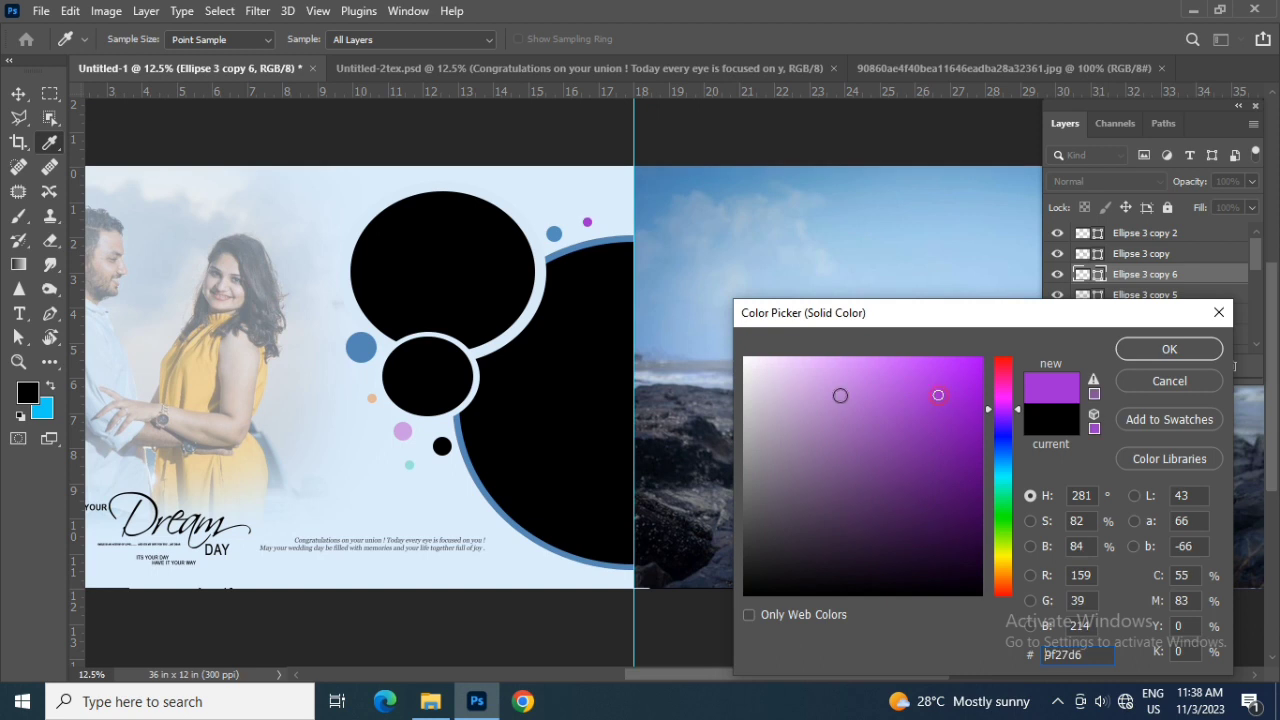
{"action": "left_click", "coordinate": [408, 431]}
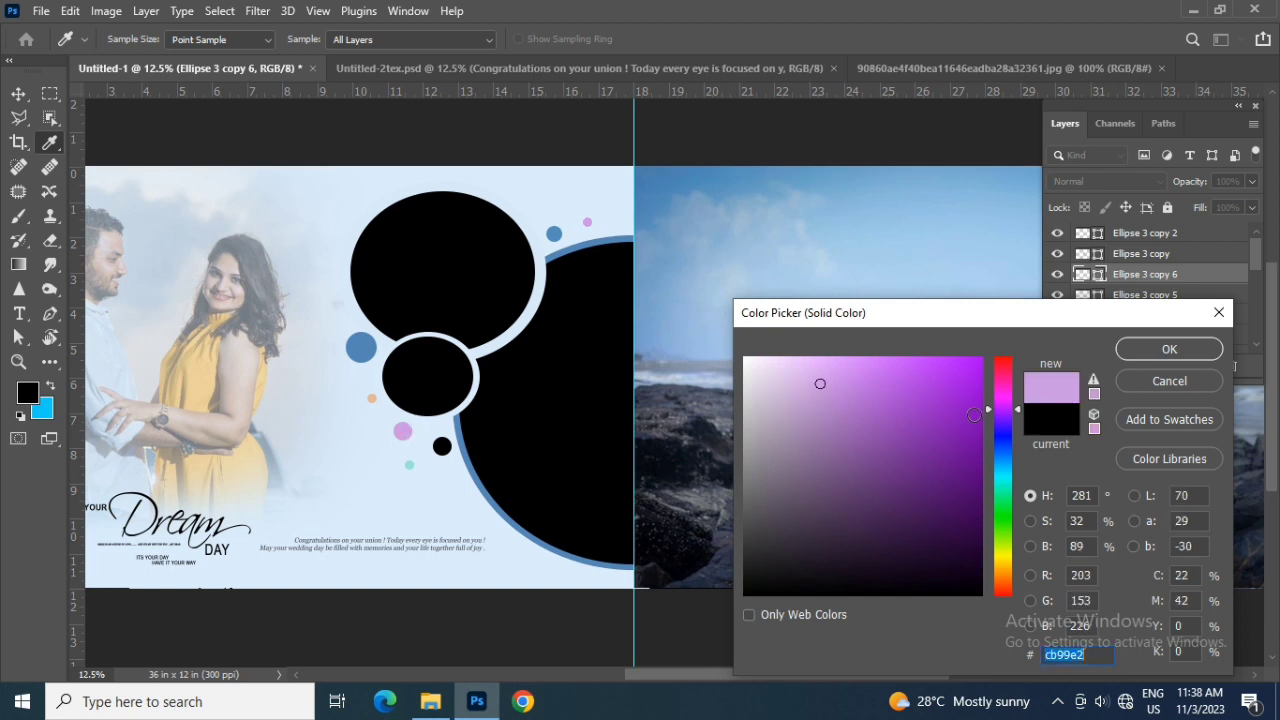
{"action": "left_click_drag", "start_coordinate": [1010, 413], "coordinate": [1005, 542]}
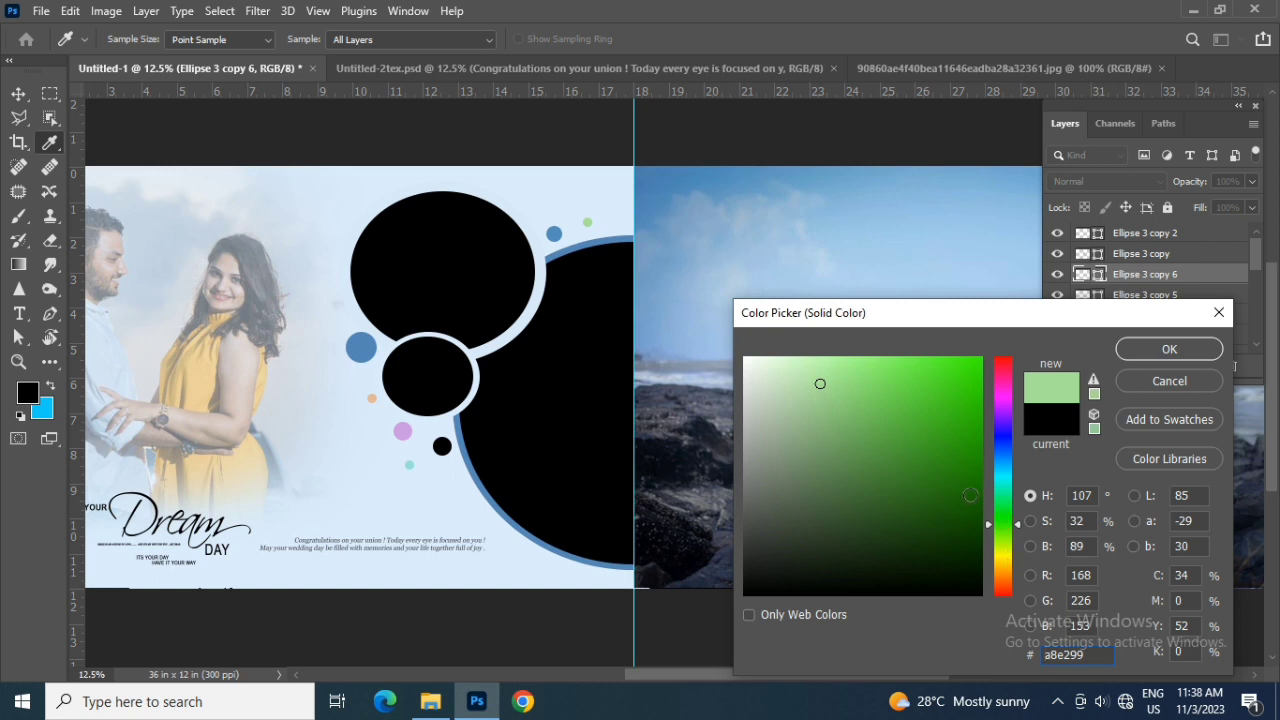
{"action": "left_click", "coordinate": [1168, 350]}
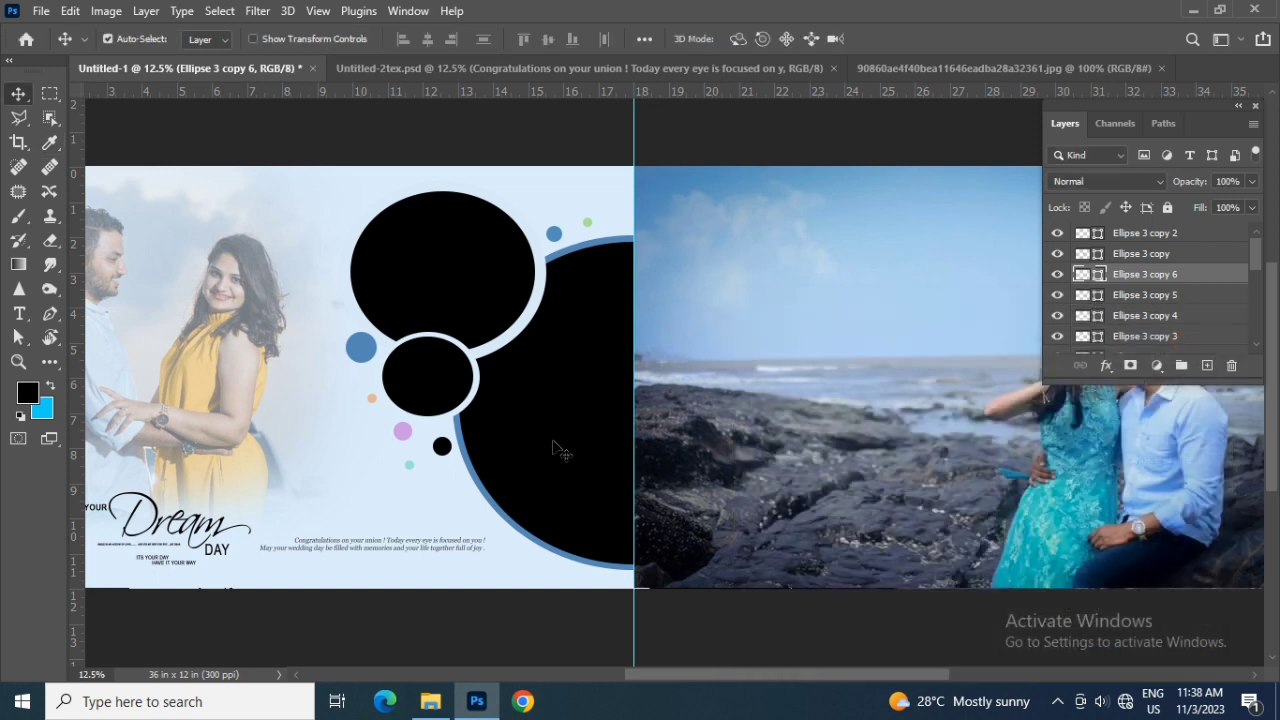
{"action": "left_click_drag", "start_coordinate": [314, 426], "coordinate": [543, 444]}
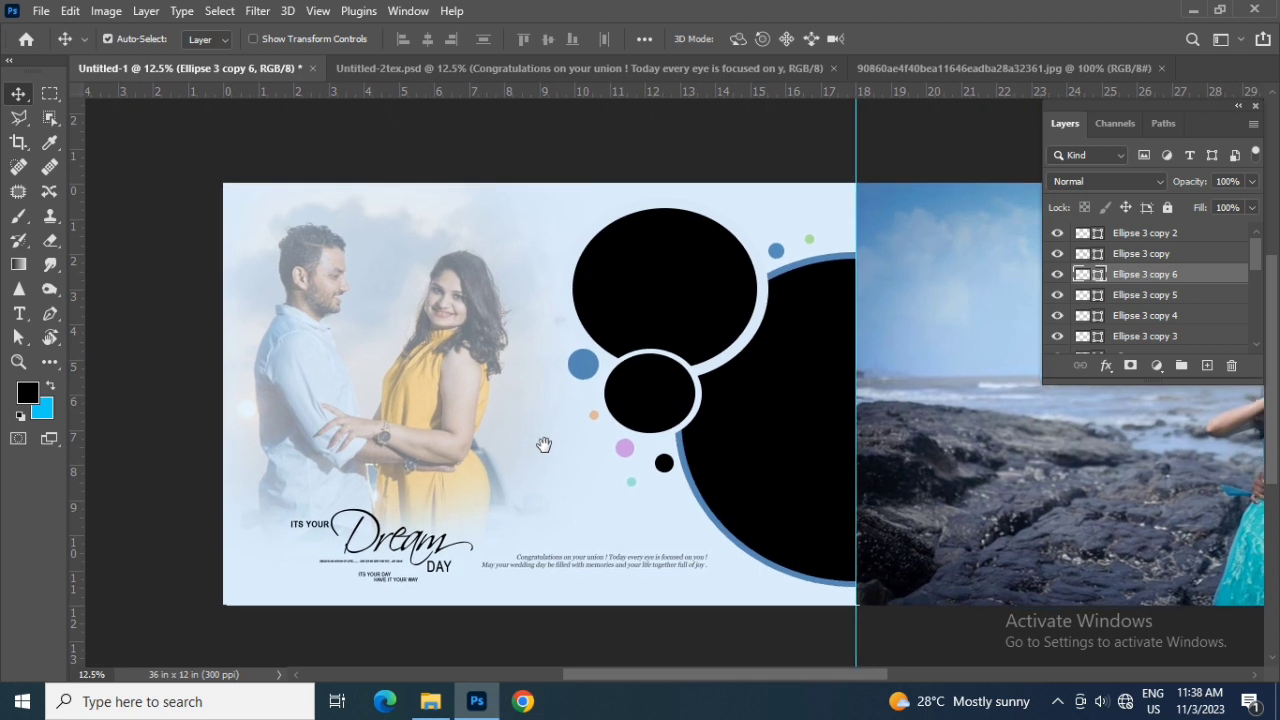
Close the separate beach photo document in Photoshop.
{"action": "left_click", "coordinate": [777, 355]}
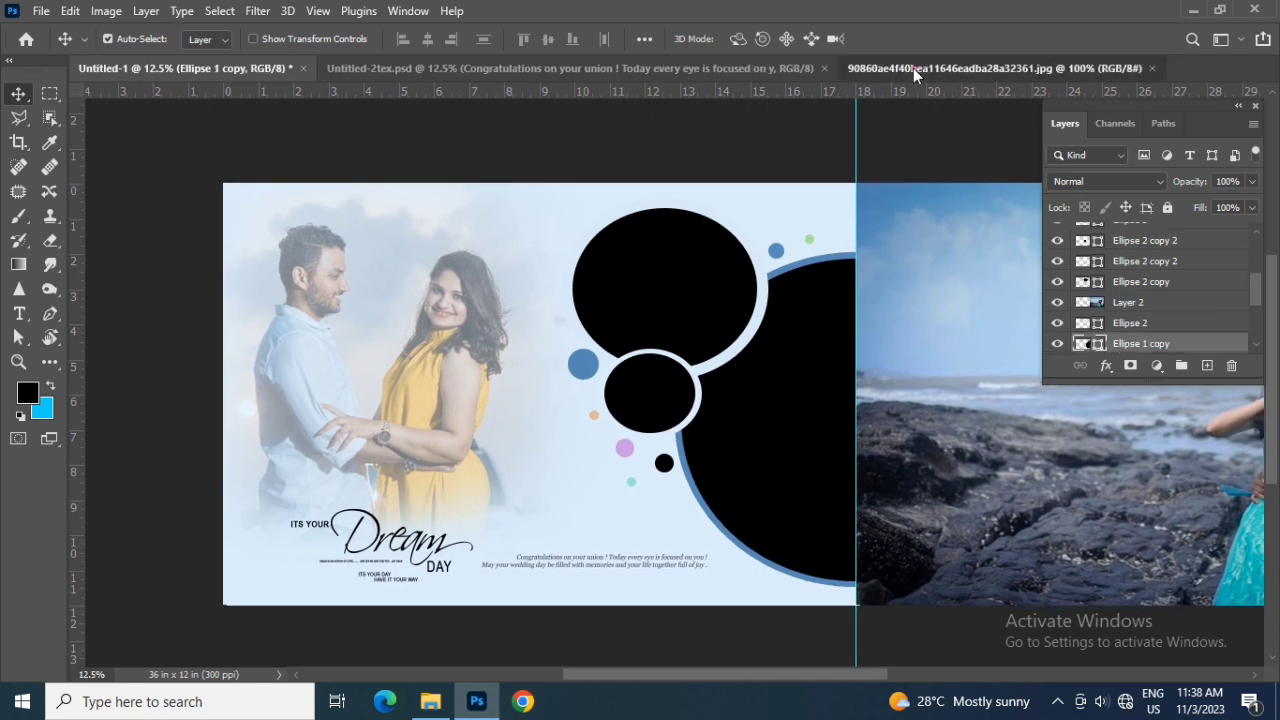
{"action": "left_click", "coordinate": [913, 68]}
{"action": "left_click", "coordinate": [1154, 68]}
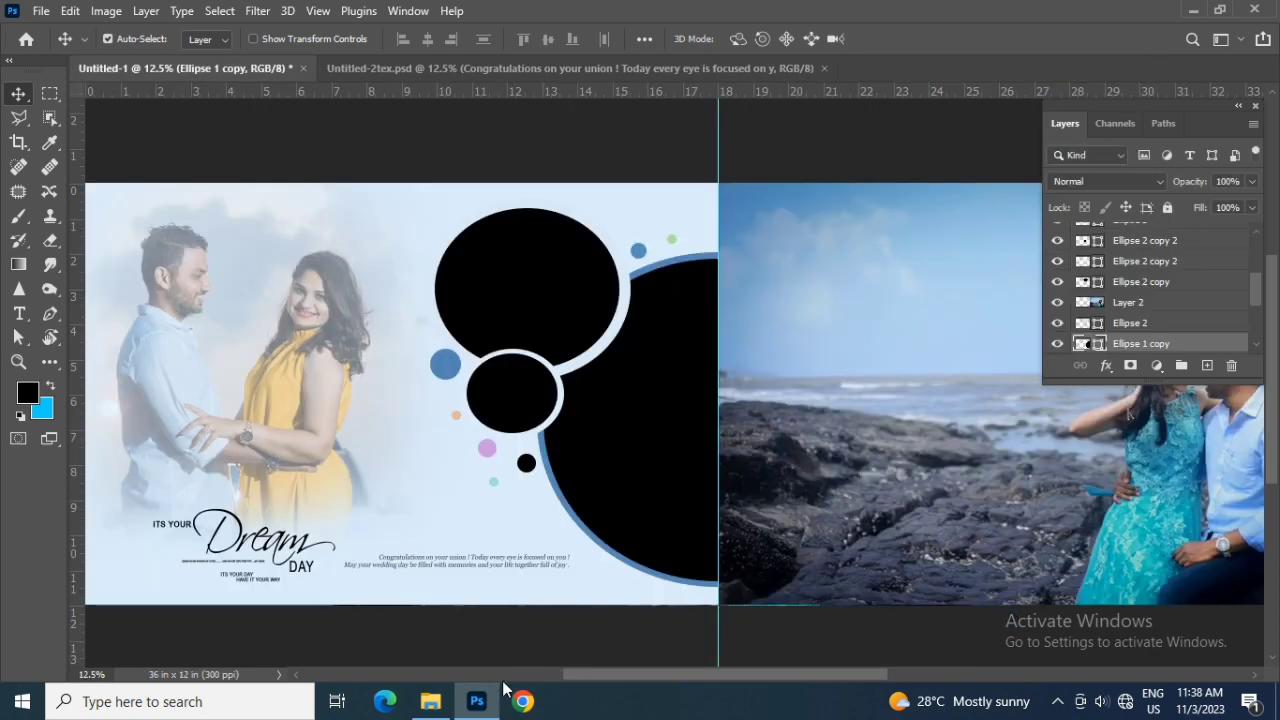
Drag the kis00620 couple-on-rocks photo from the wedding photo folder toward Photoshop.
{"action": "left_click", "coordinate": [430, 701]}
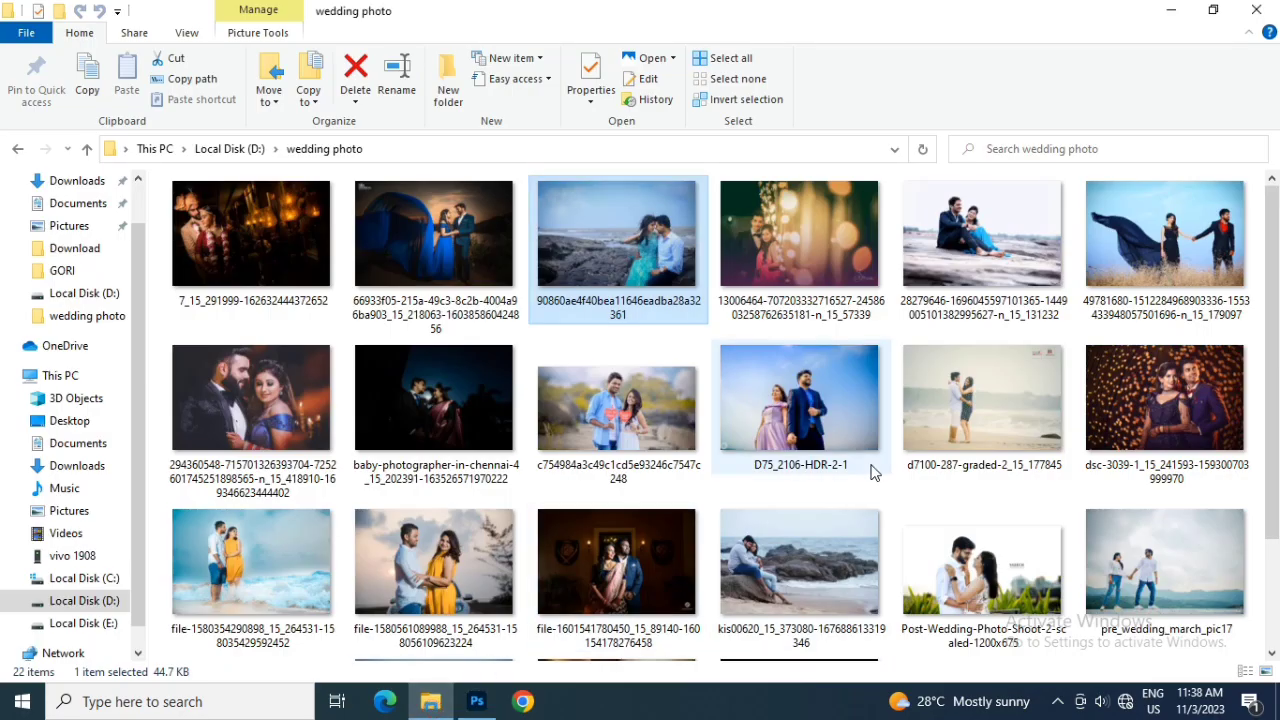
{"action": "scroll", "coordinate": [872, 472], "scroll_direction": "down", "scroll_amount": 2}
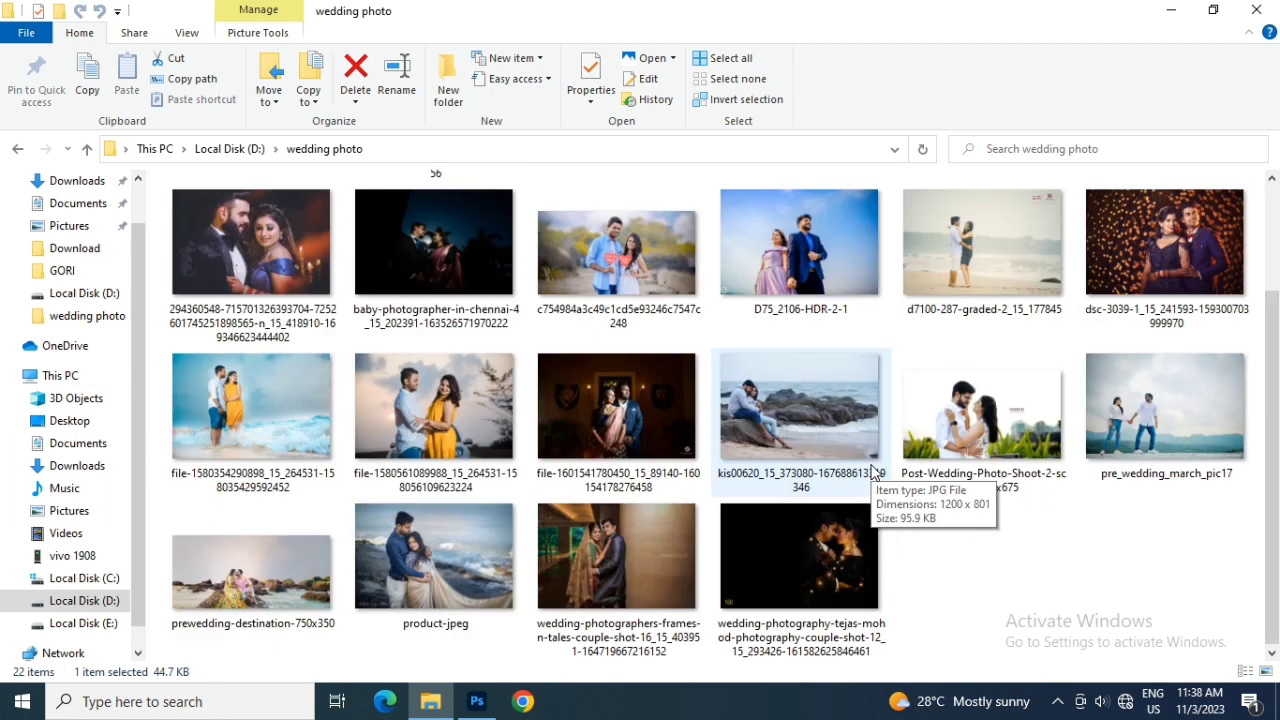
{"action": "left_click_drag", "start_coordinate": [800, 420], "coordinate": [511, 697]}
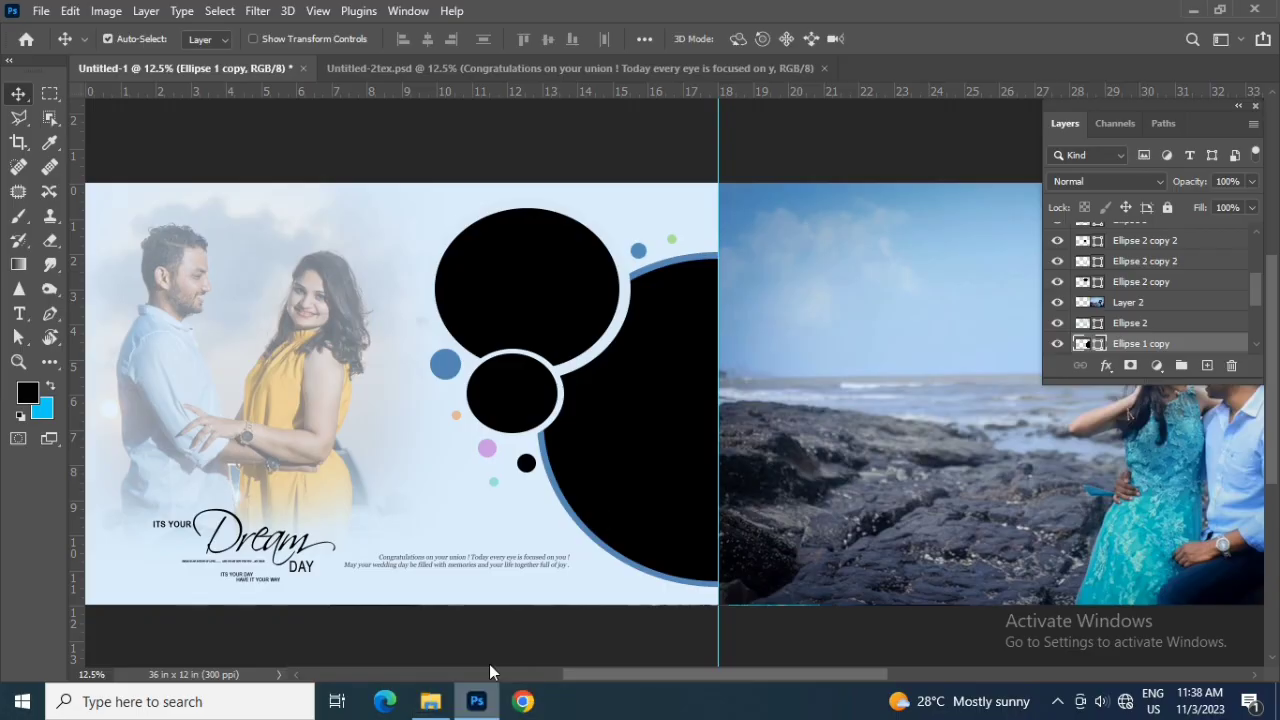
Place the kis00620 beach photo into the spread, enlarge it and position it over the large circle.
{"action": "mouse_move", "coordinate": [511, 697]}
{"action": "left_mouse_down"}
{"action": "mouse_move", "coordinate": [787, 14]}
{"action": "mouse_move", "coordinate": [690, 391]}
{"action": "left_mouse_up"}
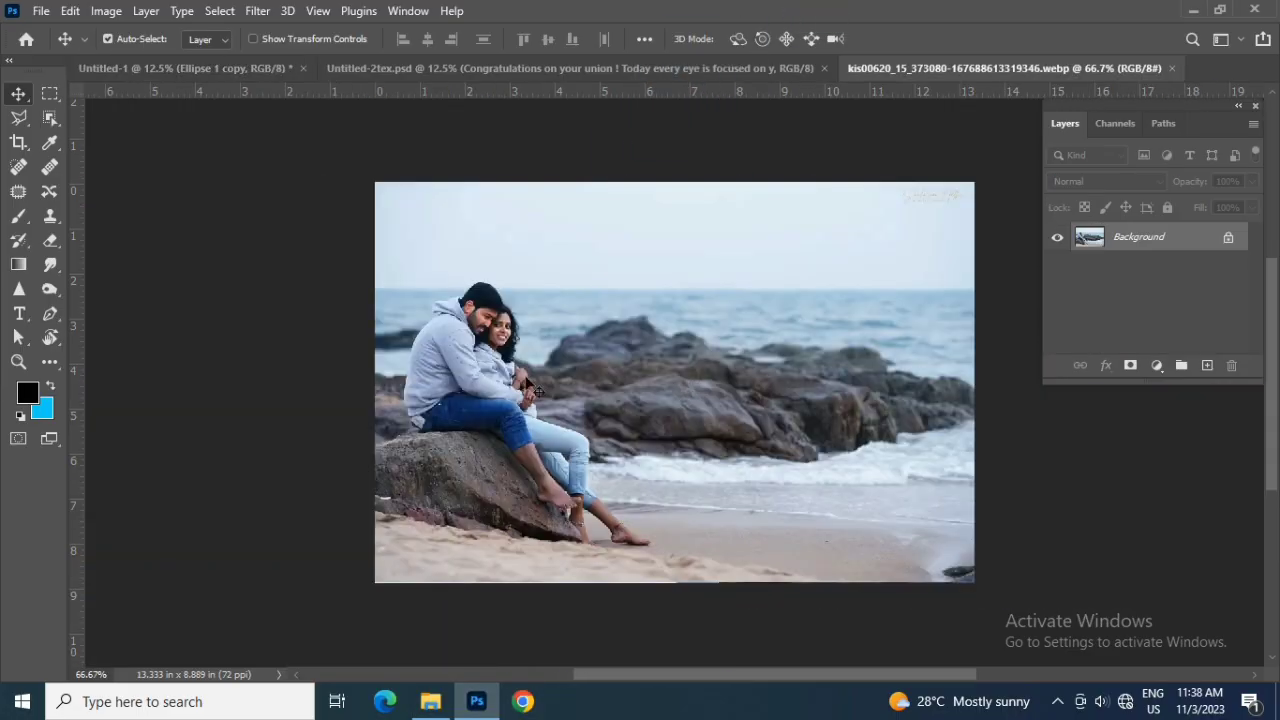
{"action": "left_click_drag", "start_coordinate": [507, 356], "coordinate": [419, 200]}
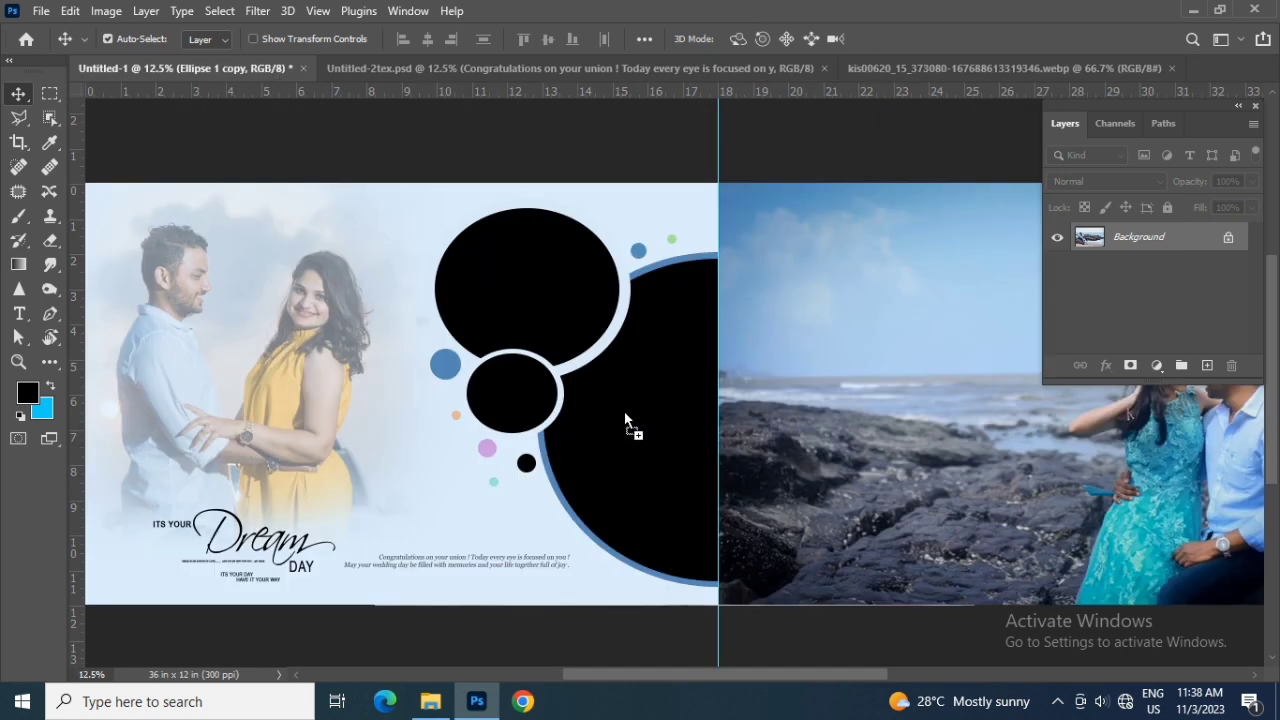
{"action": "left_click_drag", "start_coordinate": [625, 413], "coordinate": [626, 414]}
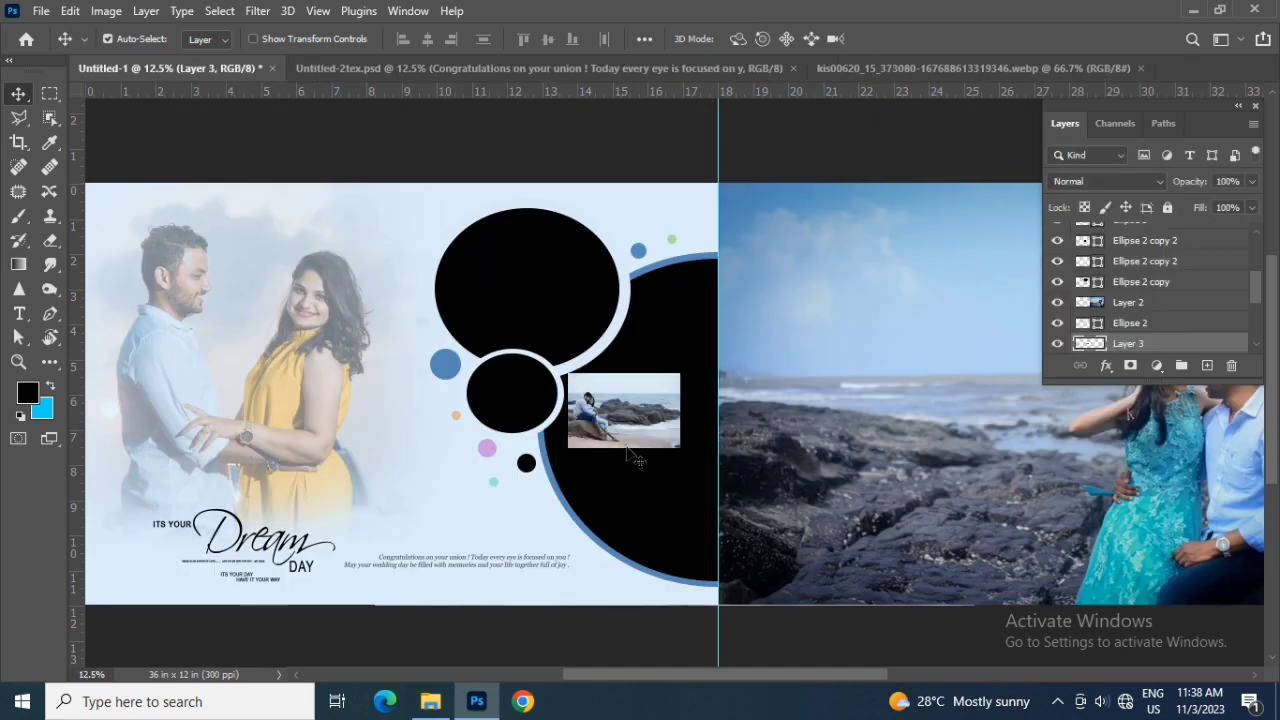
{"action": "key", "text": "ctrl+t"}
{"action": "left_click_drag", "start_coordinate": [681, 448], "coordinate": [875, 577]}
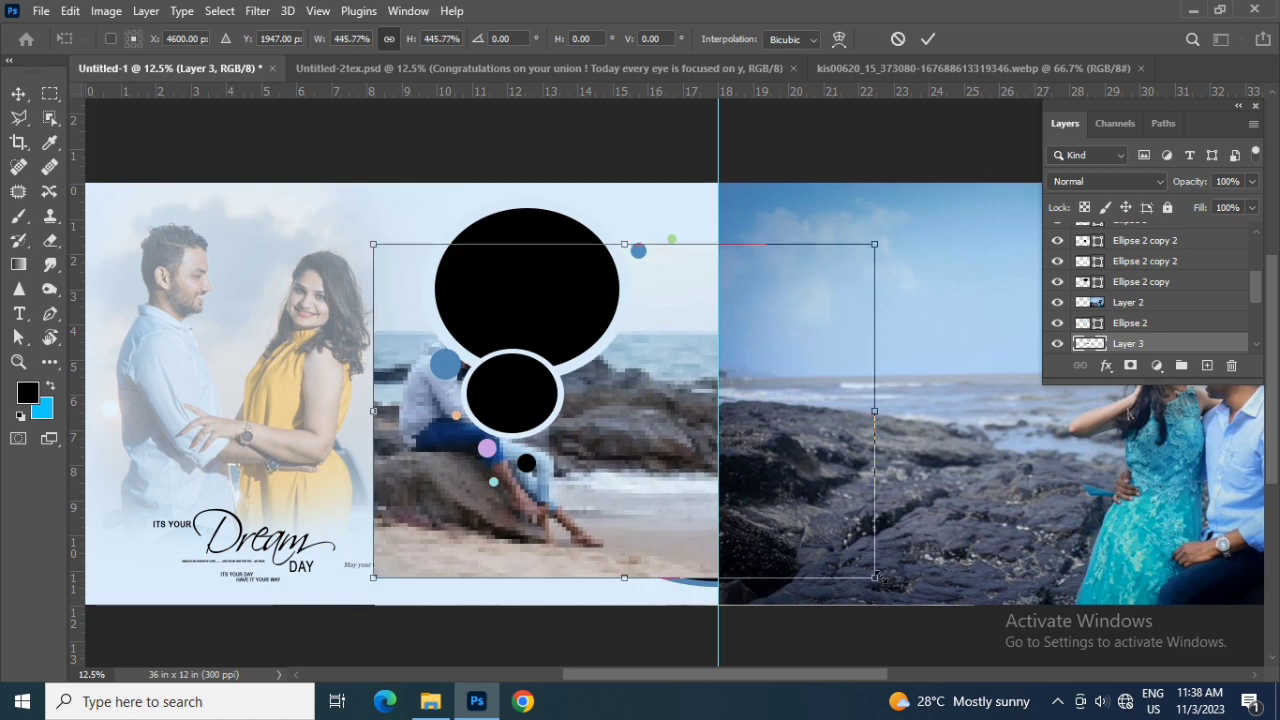
{"action": "left_click_drag", "start_coordinate": [613, 491], "coordinate": [771, 505]}
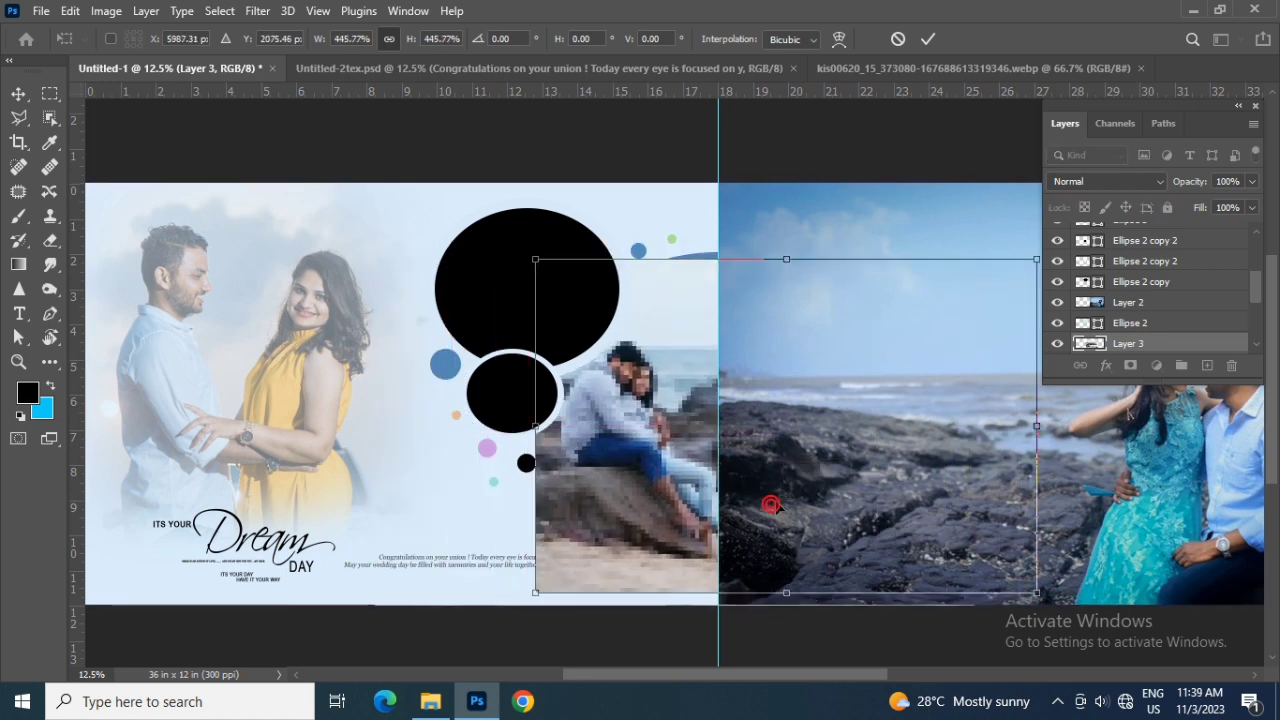
{"action": "key", "text": "Return"}
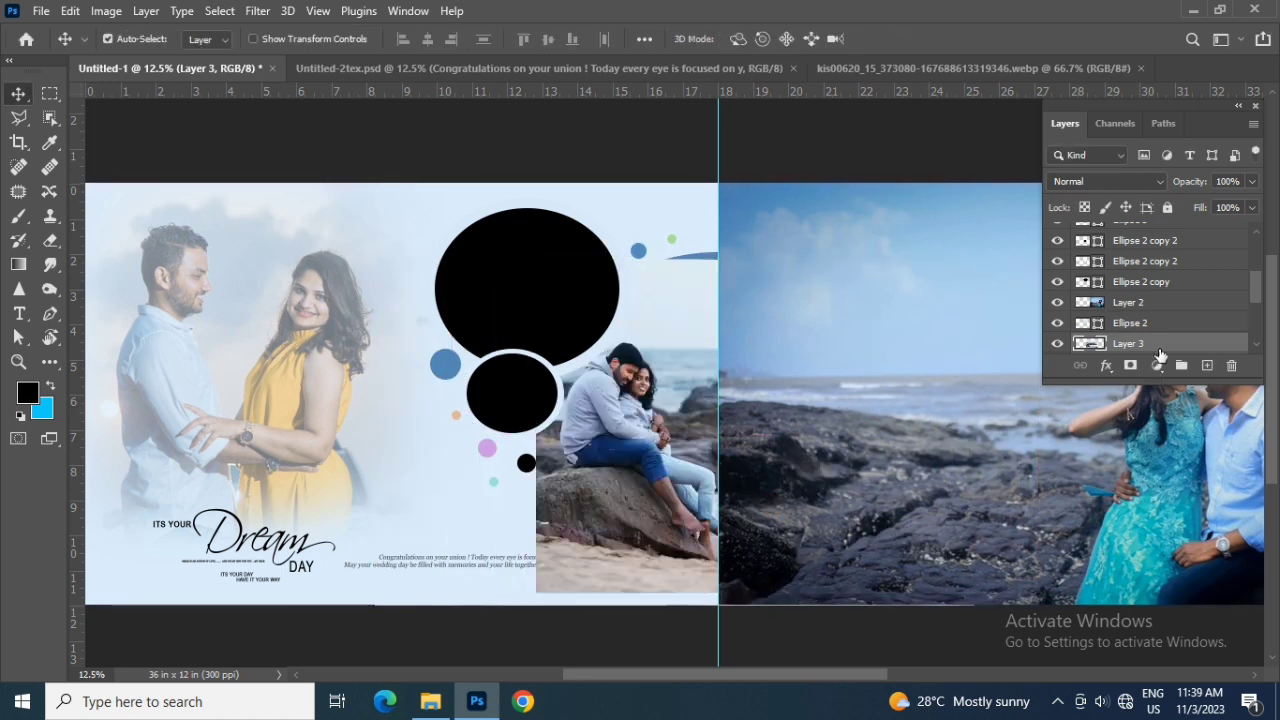
Clip Layer 3 into the large circle and show the kis00620 source document.
{"action": "right_click", "coordinate": [1117, 346]}
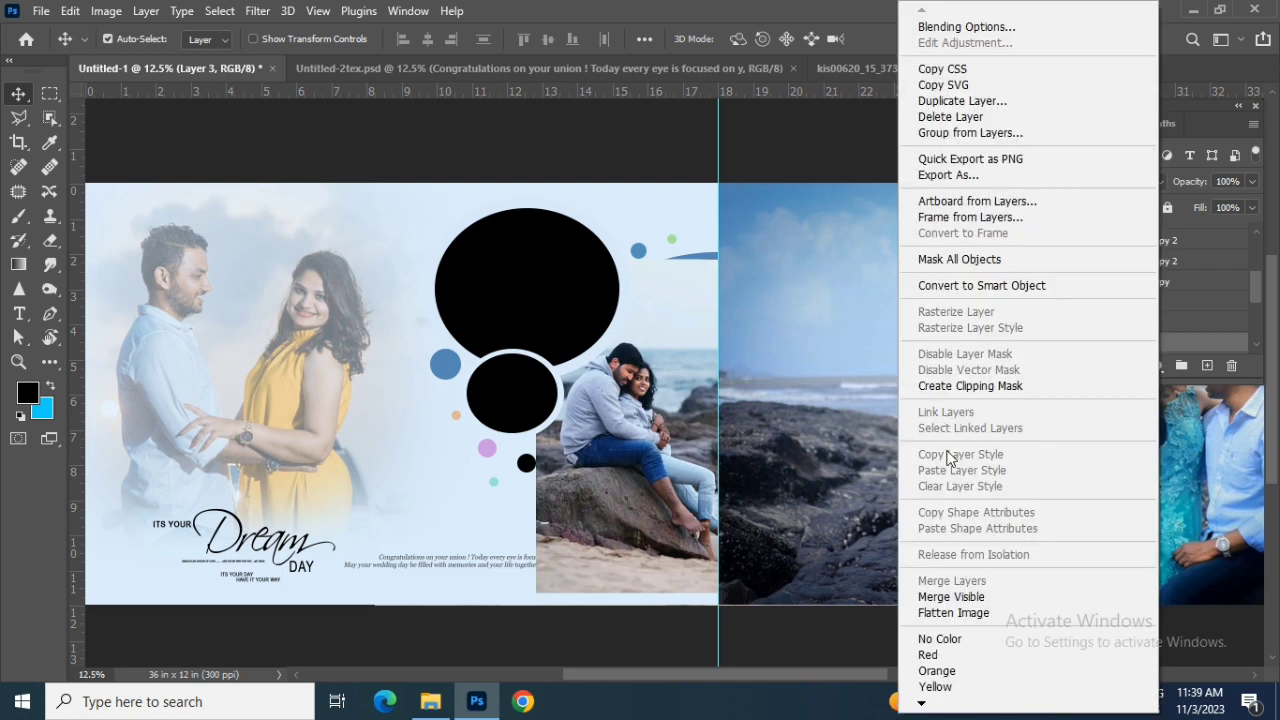
{"action": "left_click", "coordinate": [941, 388]}
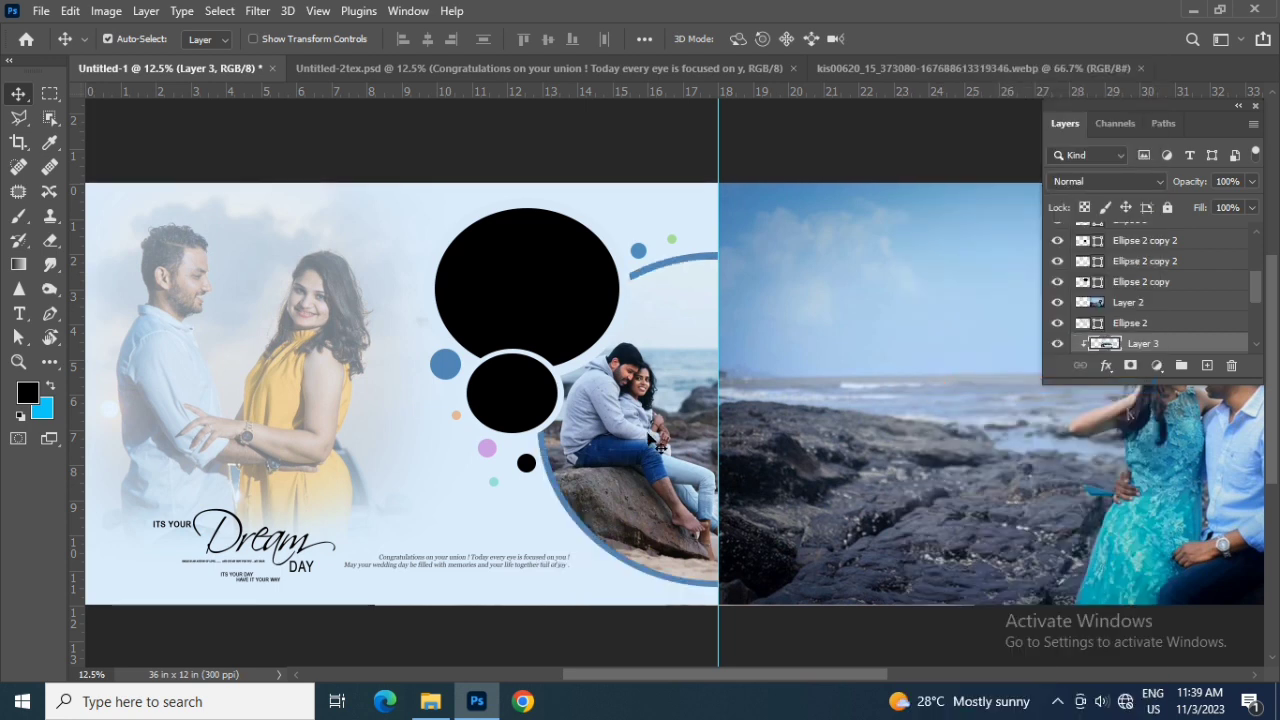
{"action": "left_click_drag", "start_coordinate": [655, 440], "coordinate": [652, 440]}
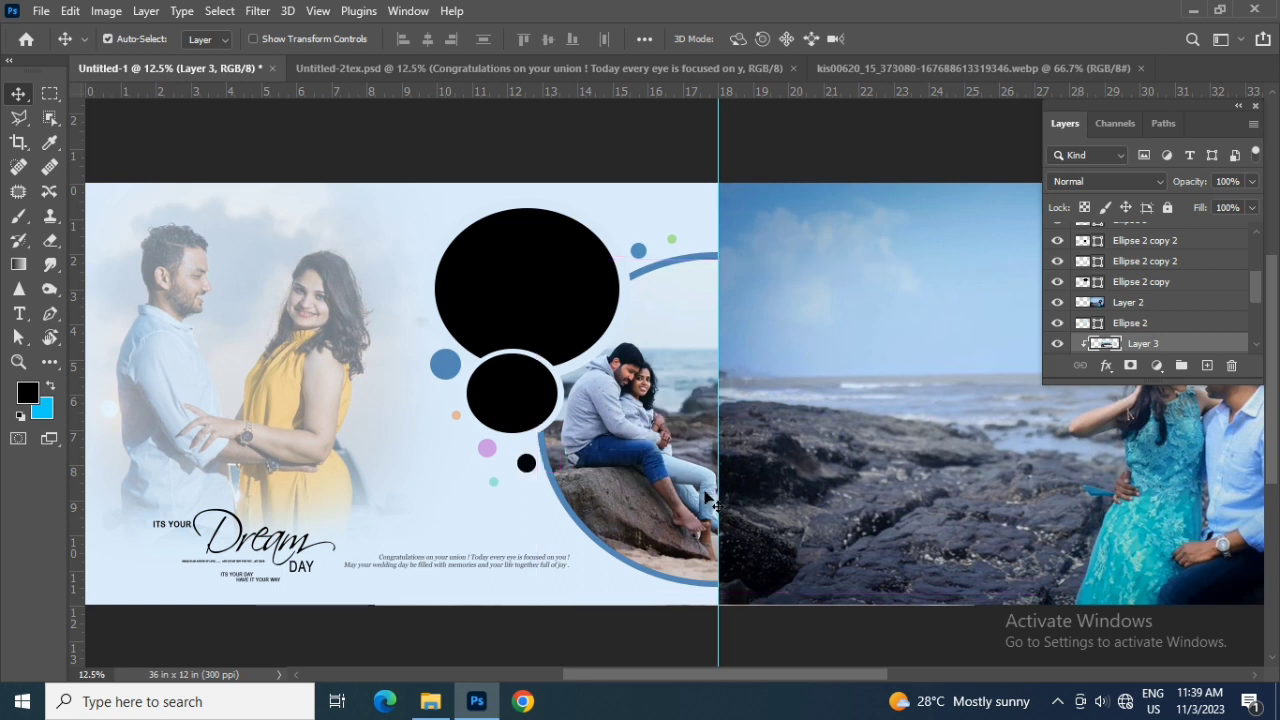
{"action": "left_click", "coordinate": [507, 295]}
{"action": "left_click", "coordinate": [1000, 68]}
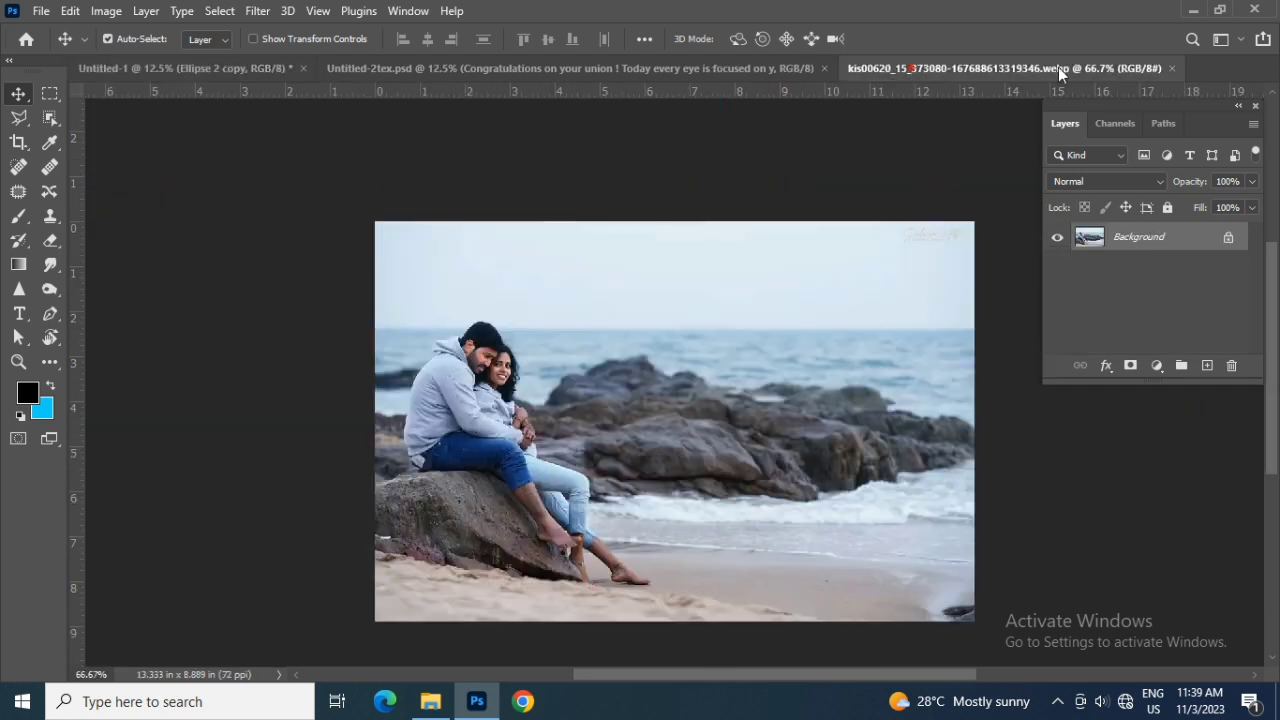
Close the kis00620 document and drag D75_2106-HDR-2-1 from the wedding photo folder to Photoshop.
{"action": "left_click", "coordinate": [1175, 68]}
{"action": "left_click", "coordinate": [430, 701]}
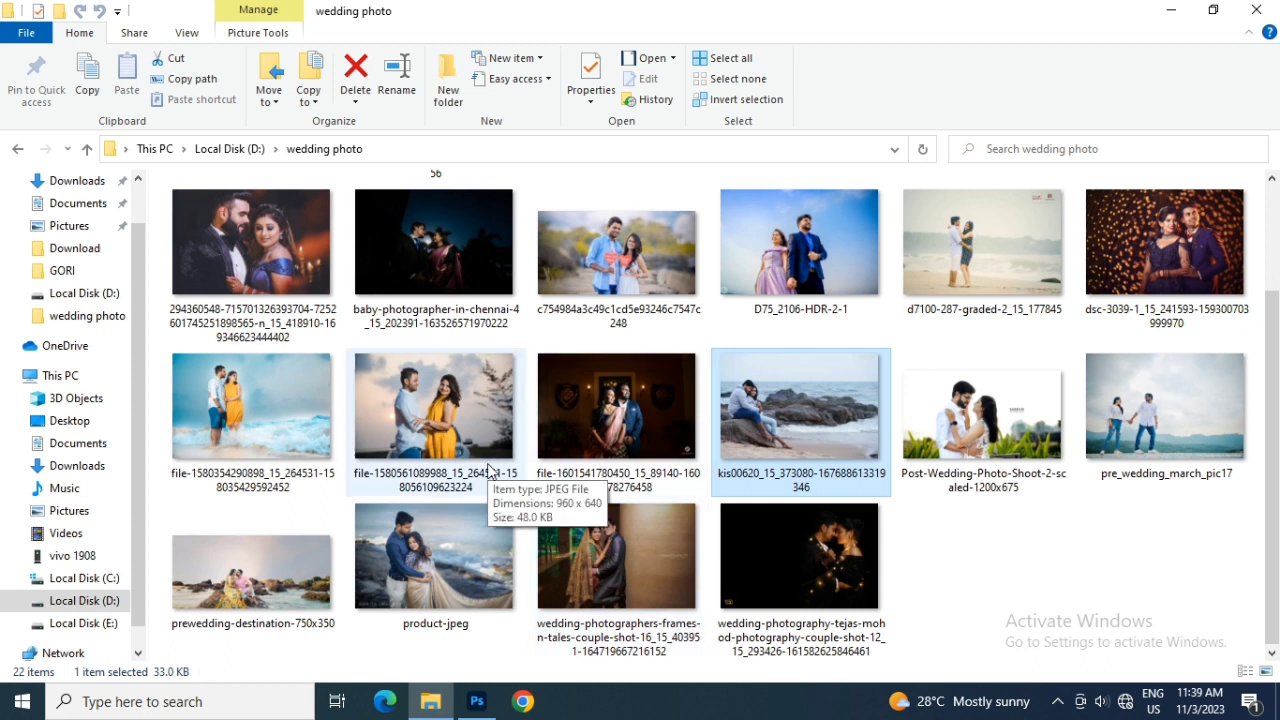
{"action": "scroll", "coordinate": [490, 470], "scroll_direction": "up", "scroll_amount": 2}
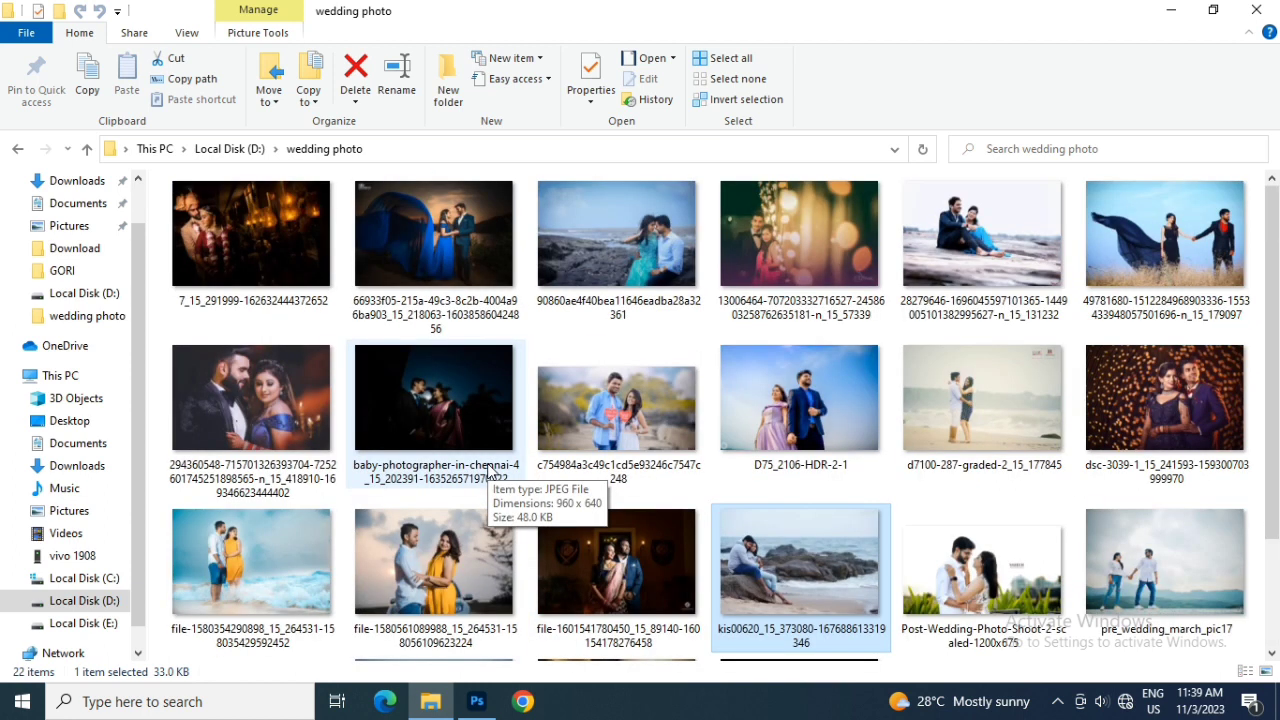
{"action": "left_click", "coordinate": [591, 250]}
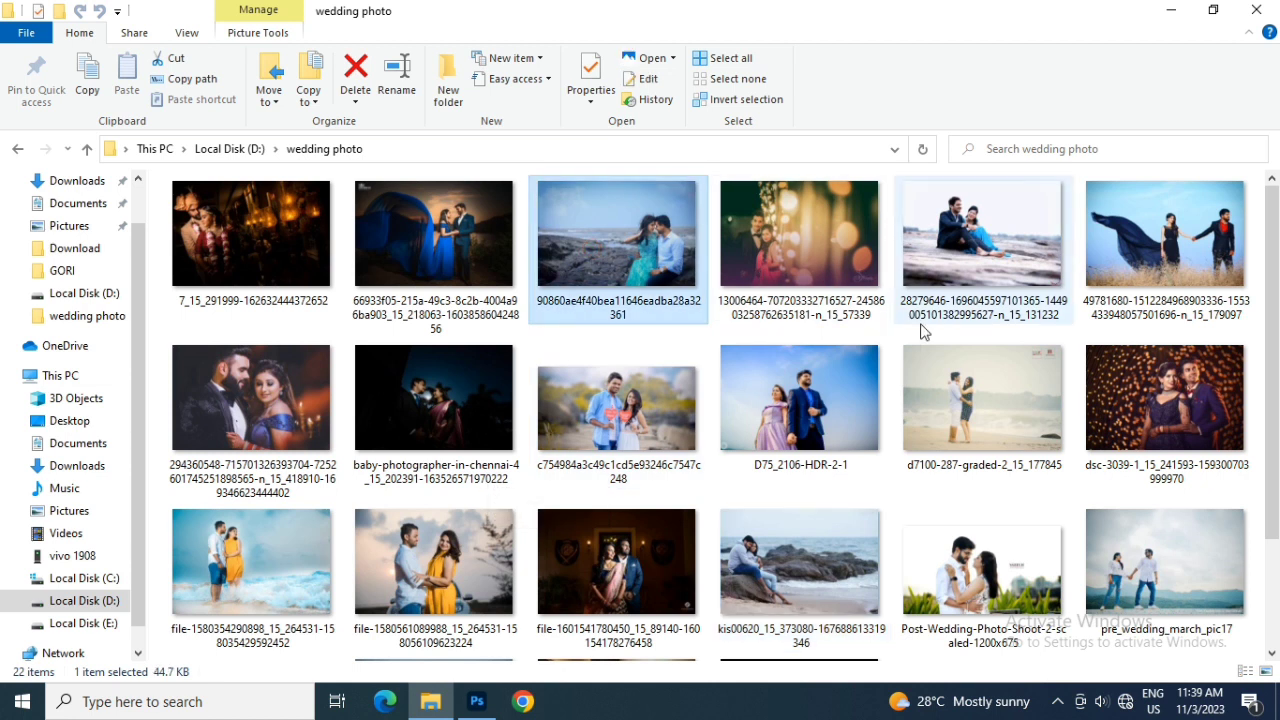
{"action": "scroll", "coordinate": [955, 360], "scroll_direction": "down", "scroll_amount": 2}
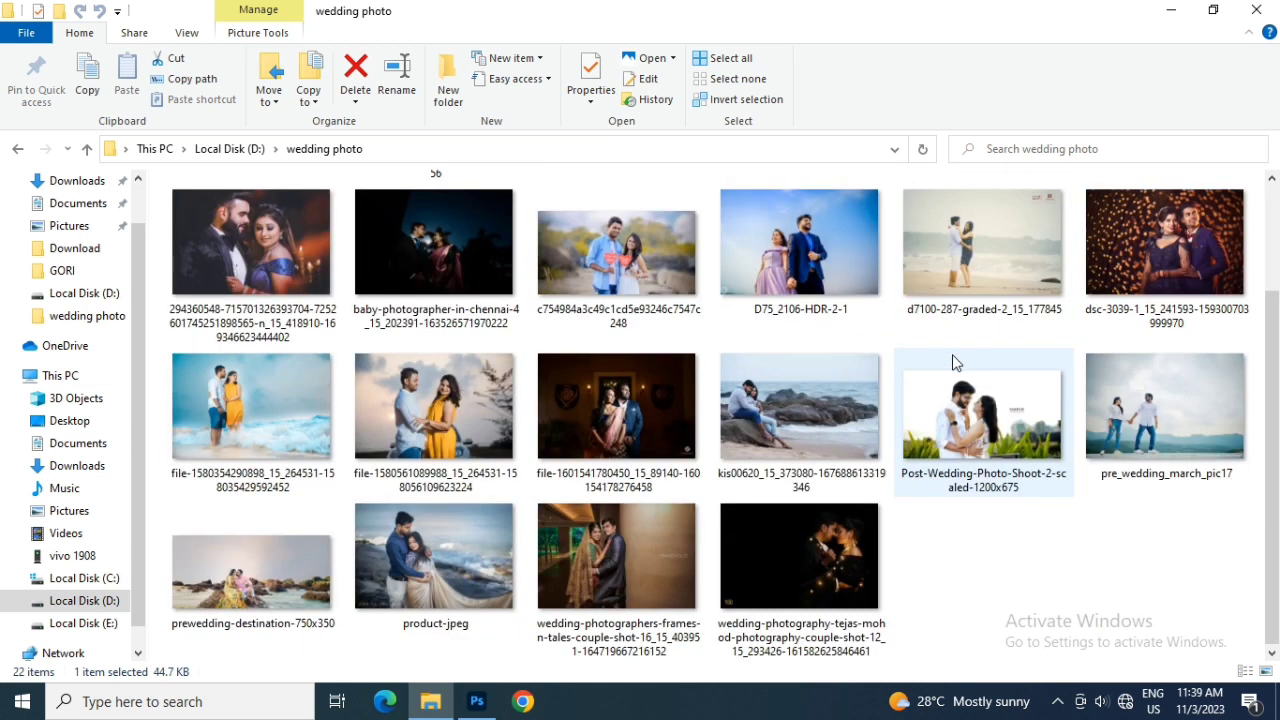
{"action": "left_click", "coordinate": [785, 270]}
{"action": "left_click_drag", "start_coordinate": [785, 250], "coordinate": [477, 695]}
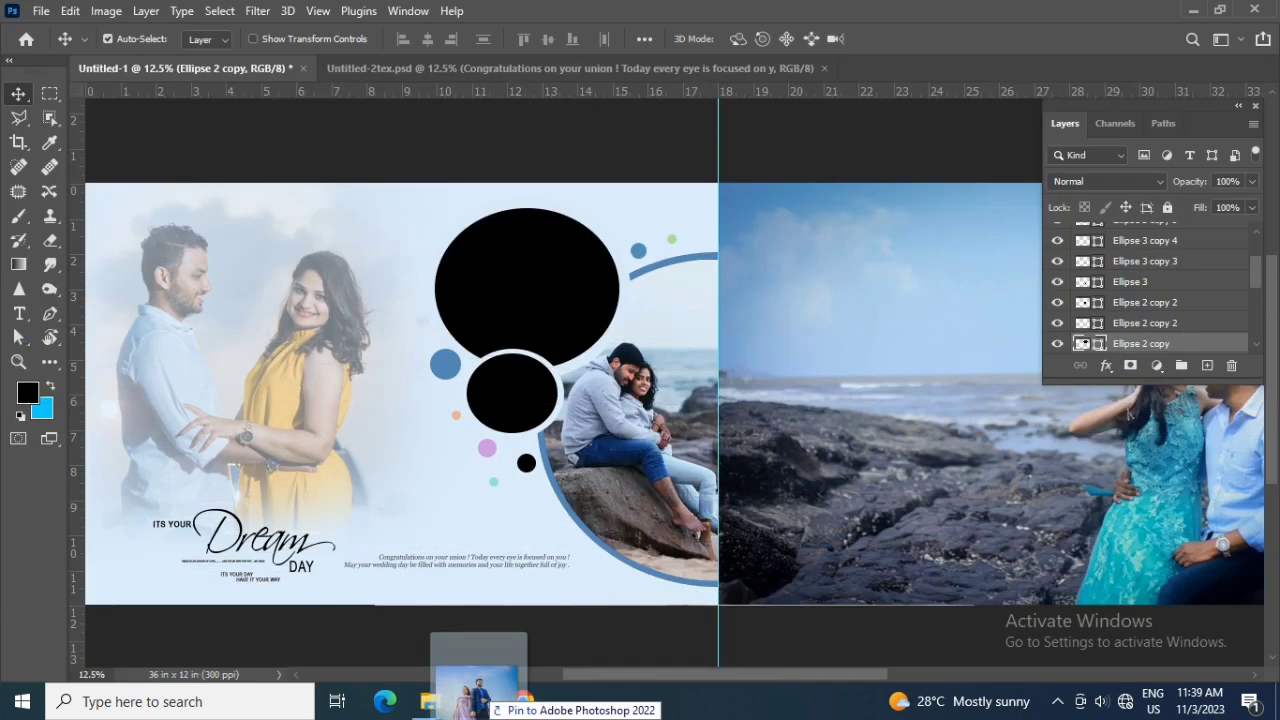
Bring the D75 photo into the spread, scaled to about 187% over the top circle.
{"action": "left_click_drag", "start_coordinate": [477, 695], "coordinate": [800, 40]}
{"action": "mouse_move", "coordinate": [686, 352]}
{"action": "left_mouse_down"}
{"action": "mouse_move", "coordinate": [490, 262]}
{"action": "mouse_move", "coordinate": [520, 300]}
{"action": "left_mouse_up"}
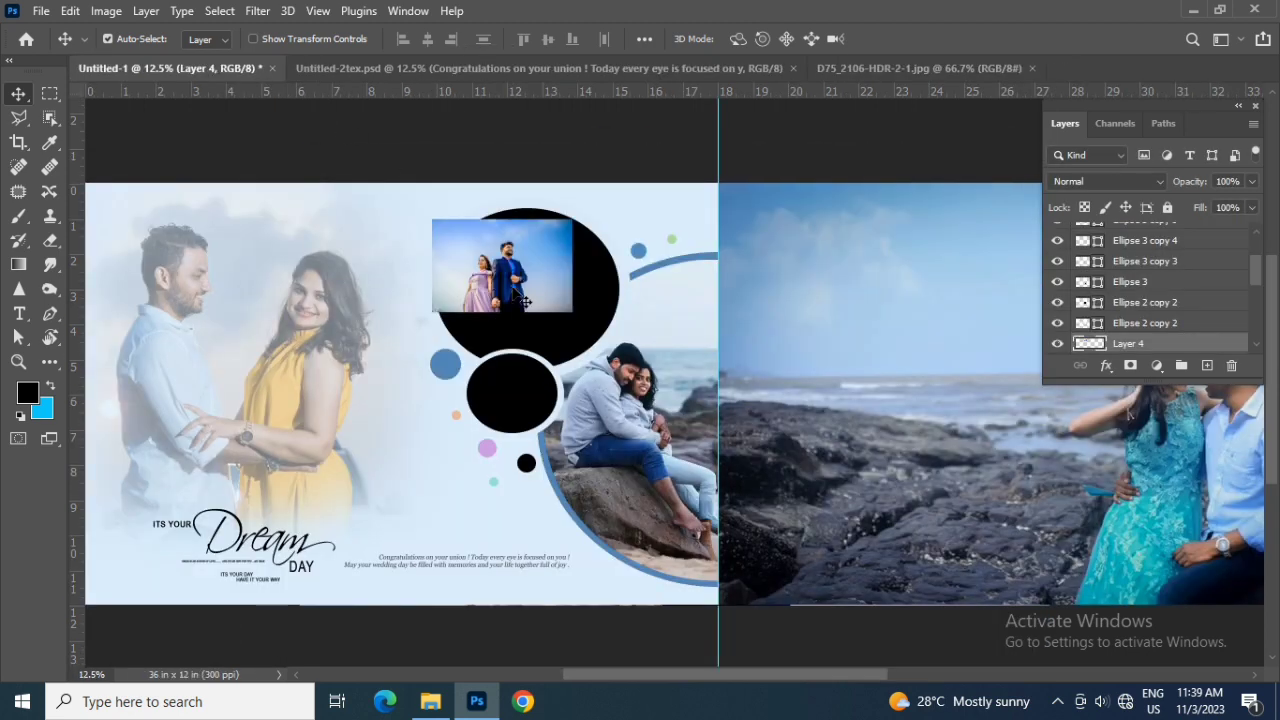
{"action": "key", "text": "ctrl+t"}
{"action": "left_click_drag", "start_coordinate": [572, 313], "coordinate": [634, 354]}
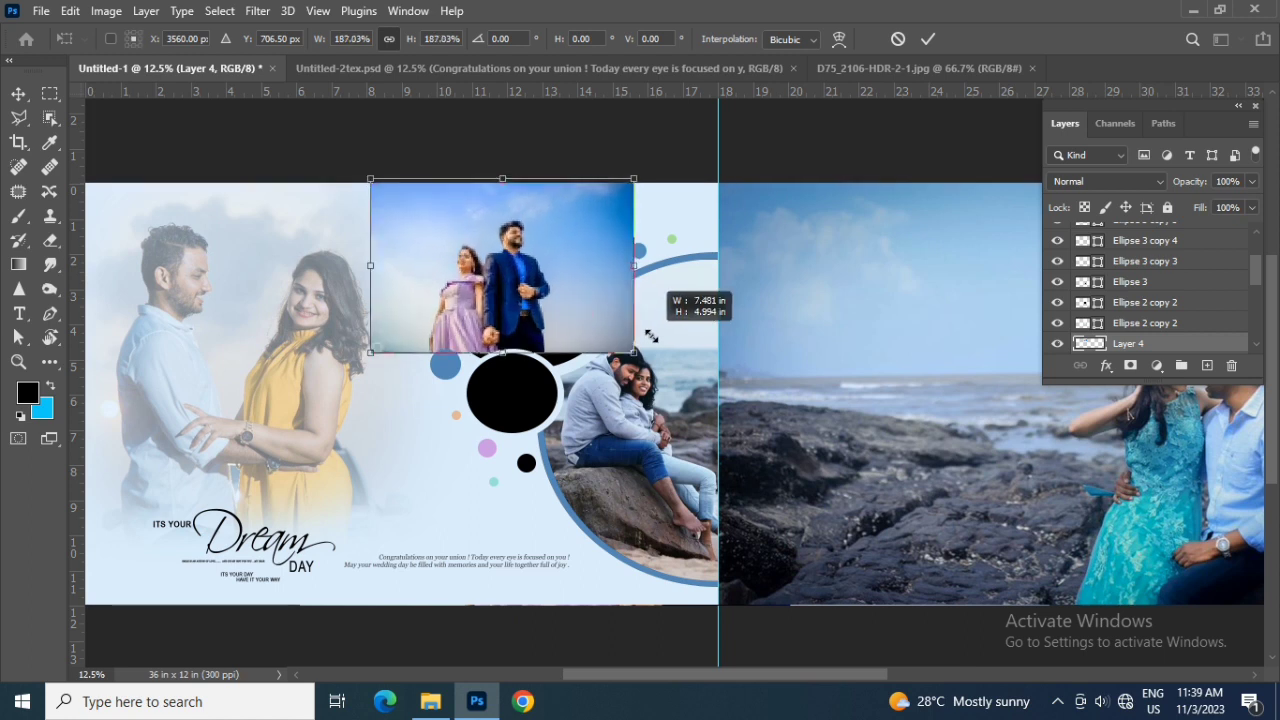
{"action": "left_click_drag", "start_coordinate": [549, 298], "coordinate": [577, 321]}
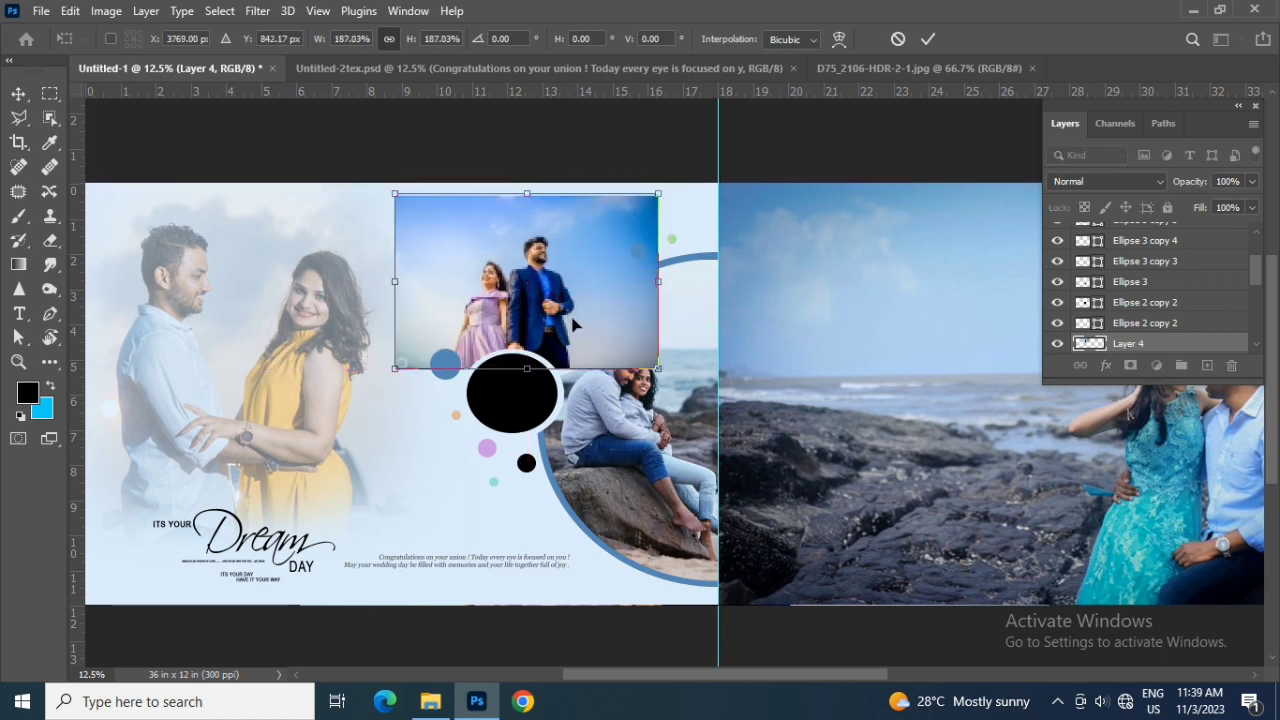
{"action": "key", "text": "Return"}
Clip Layer 4 into the top circle, nudge it right, and close the D75 document.
{"action": "right_click", "coordinate": [1203, 343]}
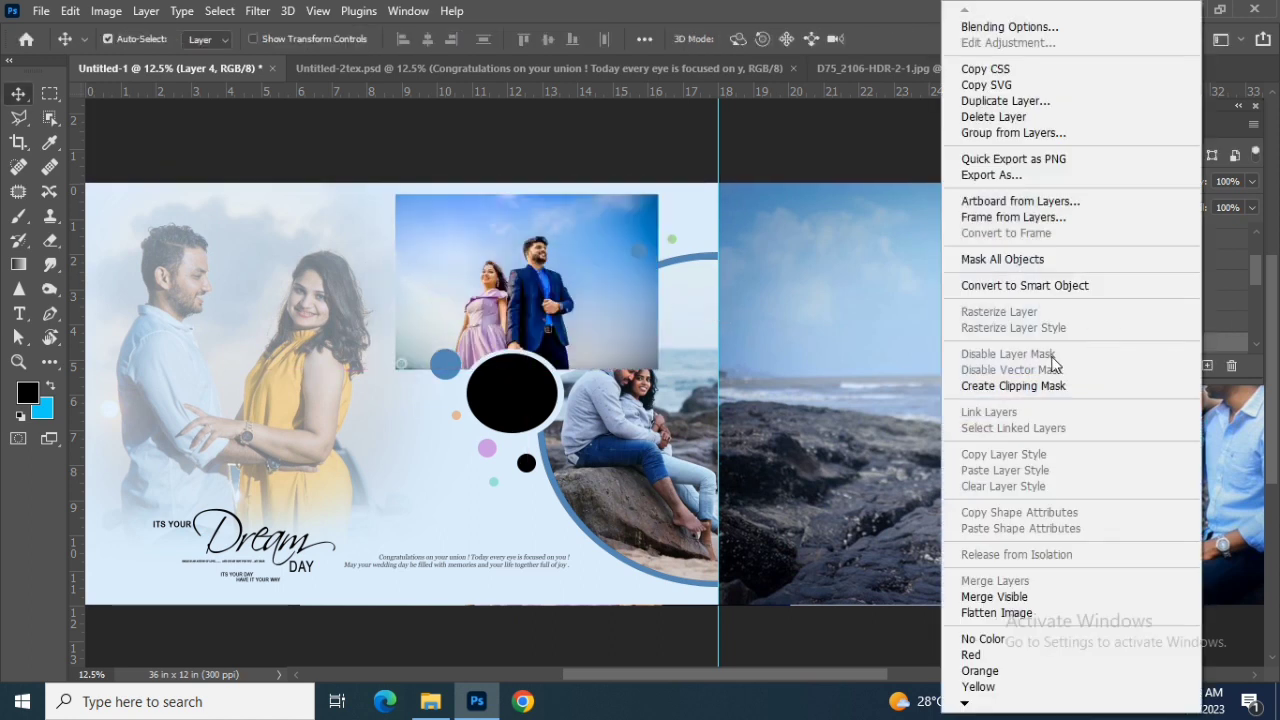
{"action": "left_click", "coordinate": [1045, 383]}
{"action": "left_click_drag", "start_coordinate": [552, 306], "coordinate": [556, 305]}
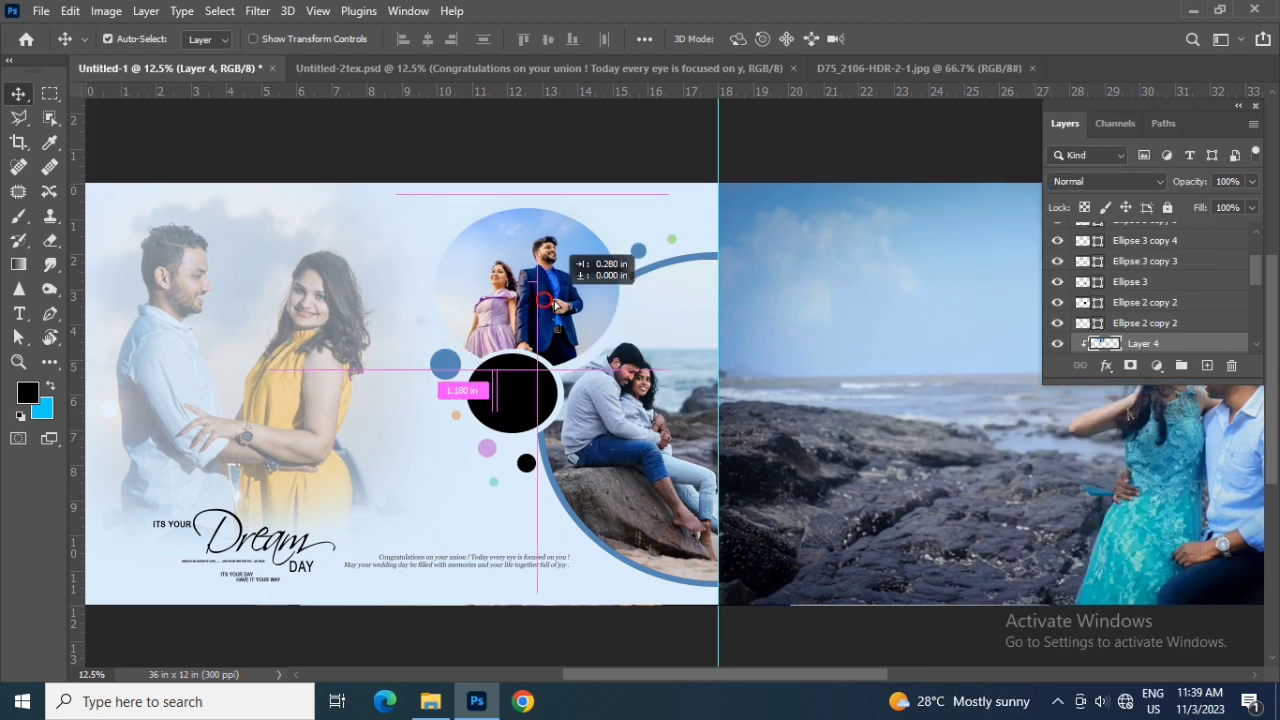
{"action": "left_click", "coordinate": [880, 68]}
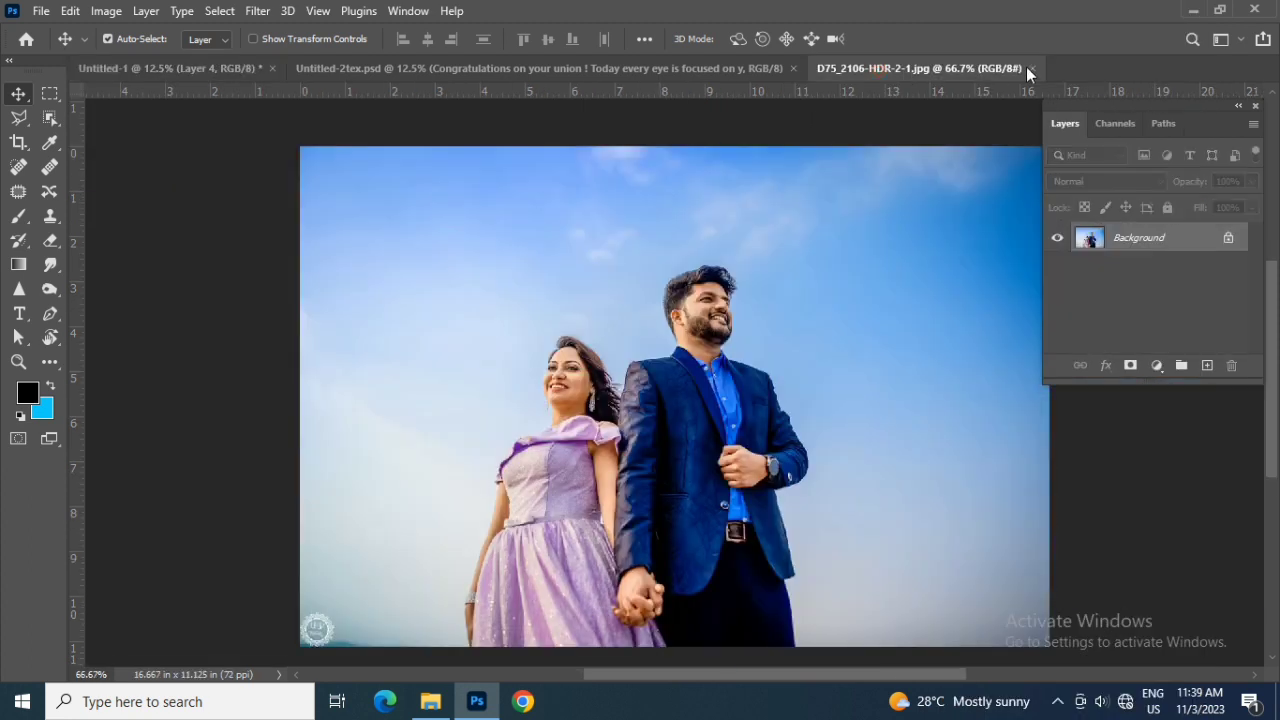
{"action": "left_click", "coordinate": [1035, 68]}
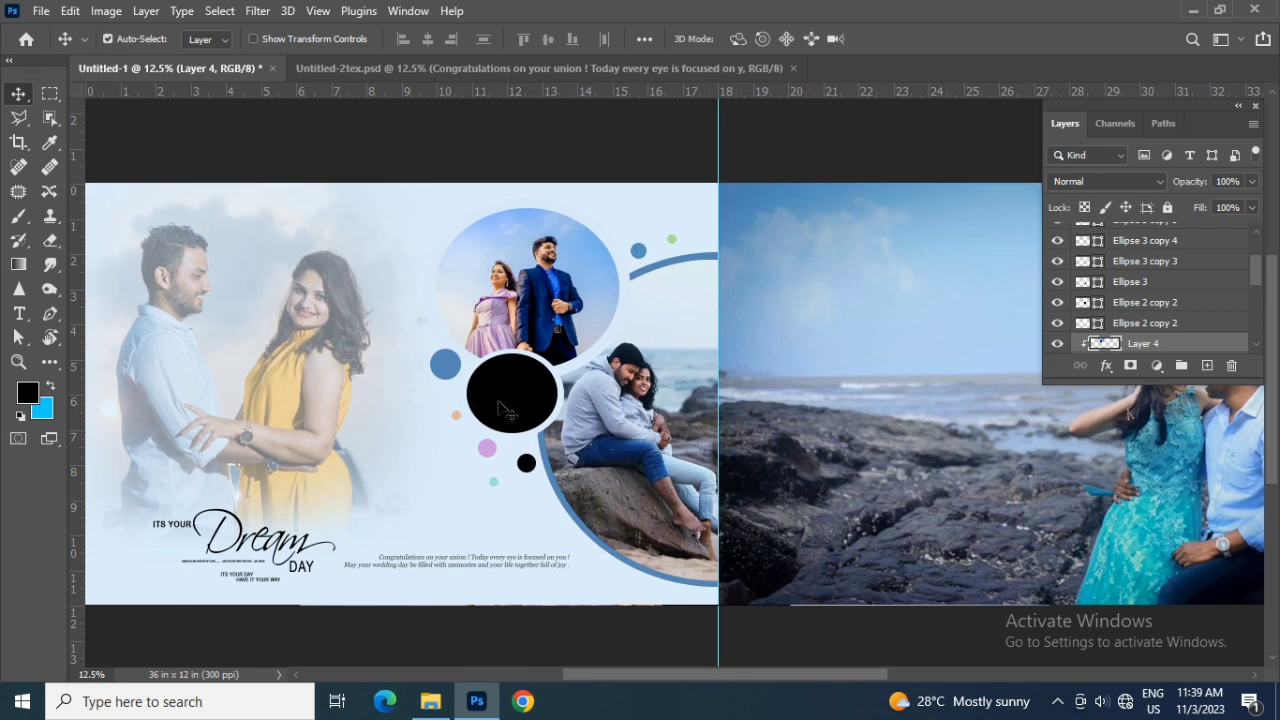
{"action": "left_click", "coordinate": [501, 406]}
{"action": "left_click", "coordinate": [430, 701]}
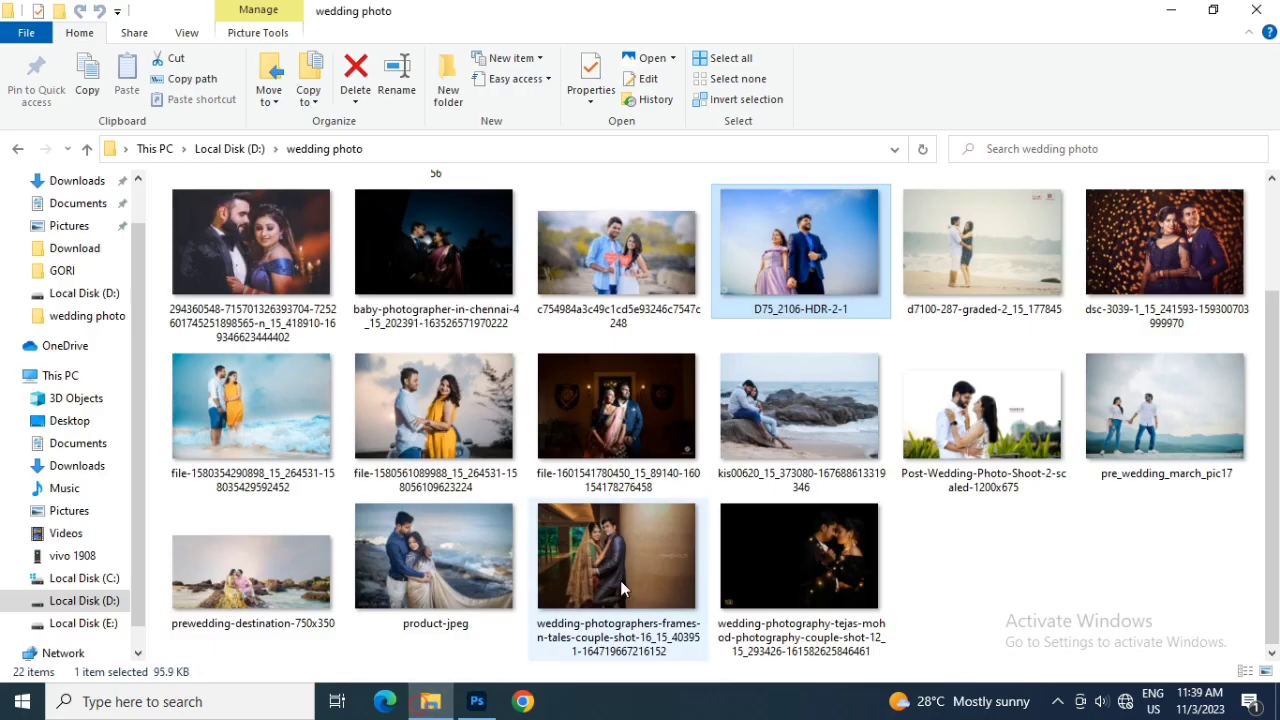
Bring product-jpeg into the spread and clip it into the smaller black circle.
{"action": "left_click", "coordinate": [441, 590]}
{"action": "mouse_move", "coordinate": [441, 584]}
{"action": "left_mouse_down"}
{"action": "mouse_move", "coordinate": [787, 10]}
{"action": "mouse_move", "coordinate": [778, 175]}
{"action": "left_mouse_up"}
{"action": "mouse_move", "coordinate": [637, 331]}
{"action": "left_mouse_down"}
{"action": "mouse_move", "coordinate": [300, 84]}
{"action": "mouse_move", "coordinate": [452, 364]}
{"action": "left_mouse_up"}
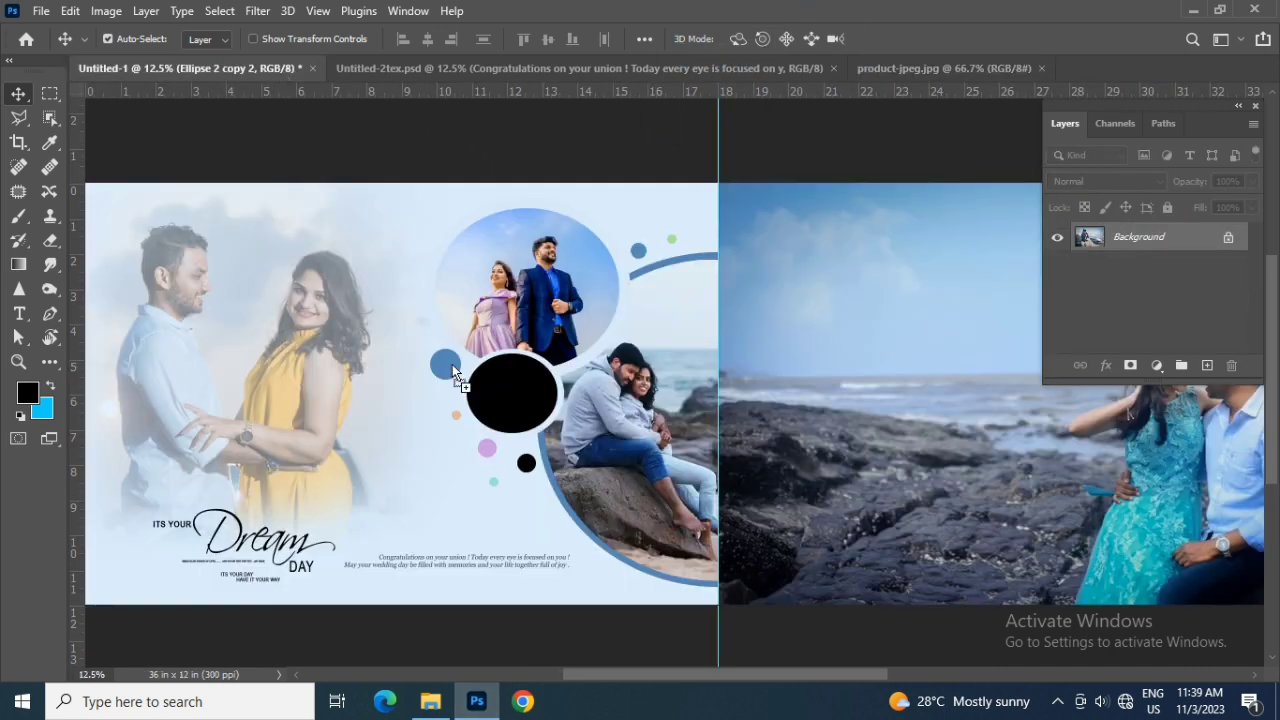
{"action": "left_click_drag", "start_coordinate": [533, 393], "coordinate": [524, 394]}
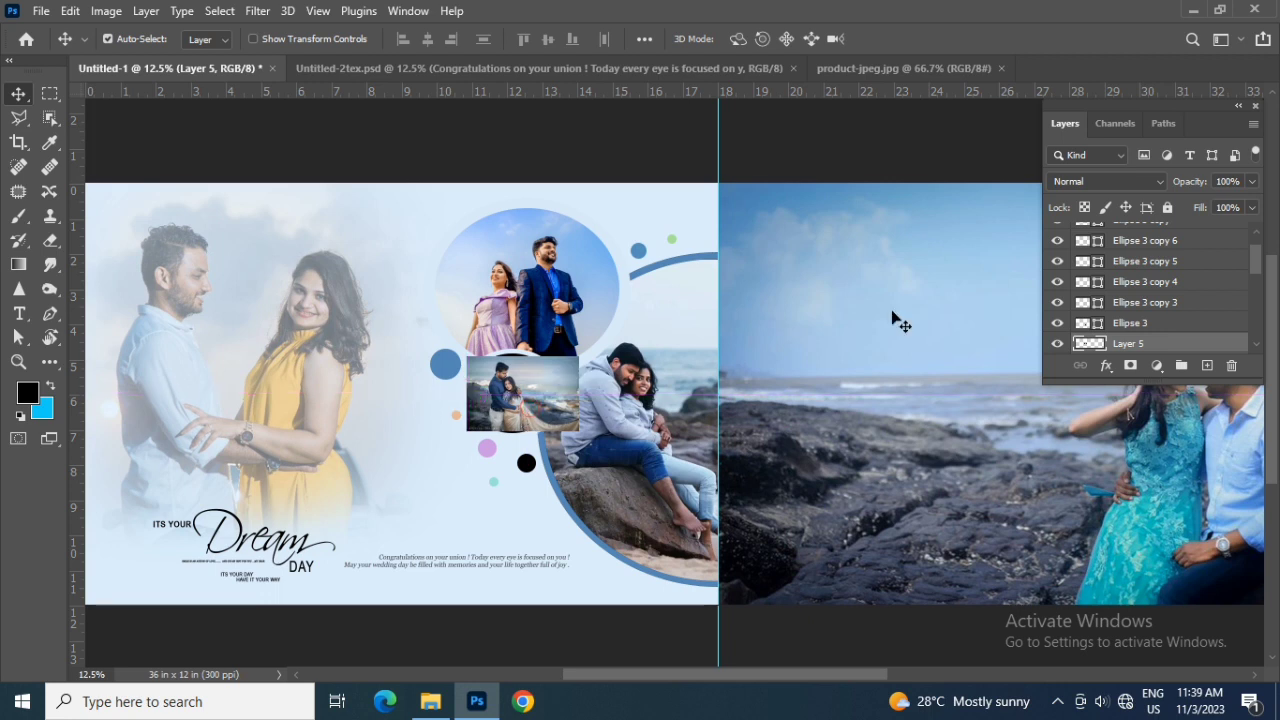
{"action": "right_click", "coordinate": [1140, 345]}
{"action": "left_click", "coordinate": [966, 386]}
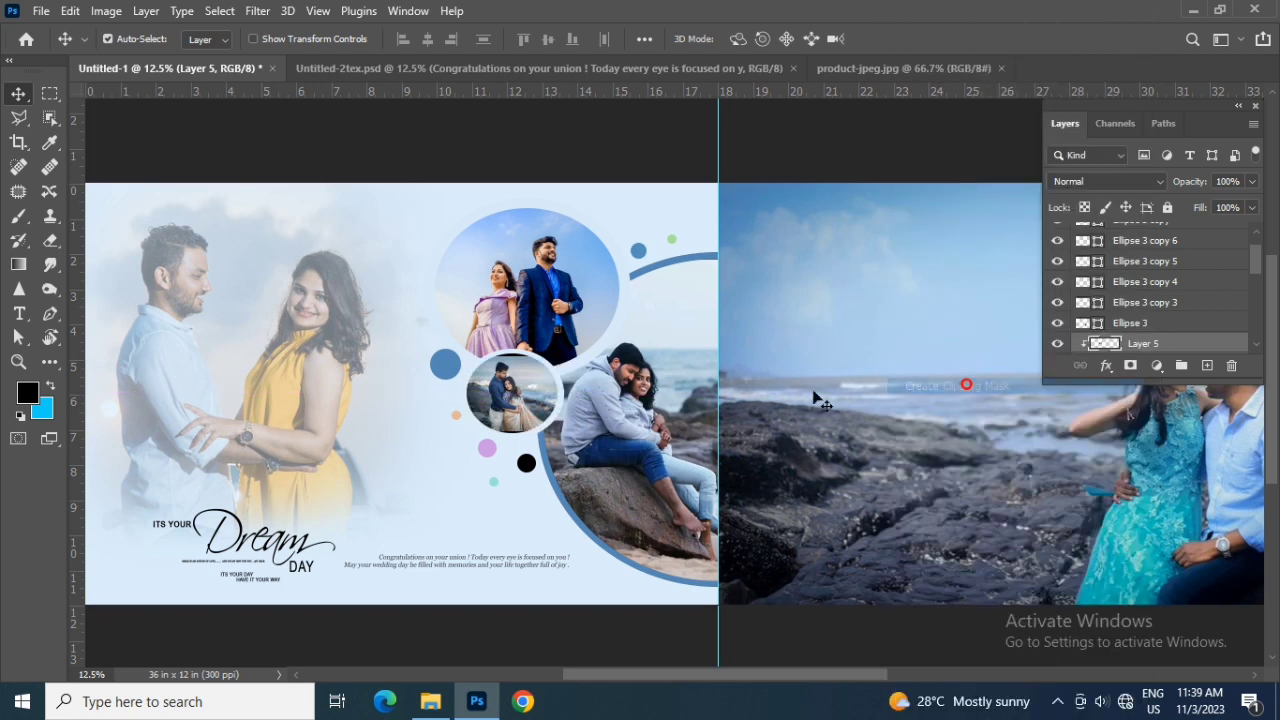
Scale the clipped product-jpeg photo to about 157% and centre the couple in the circle.
{"action": "key", "text": "ctrl+t"}
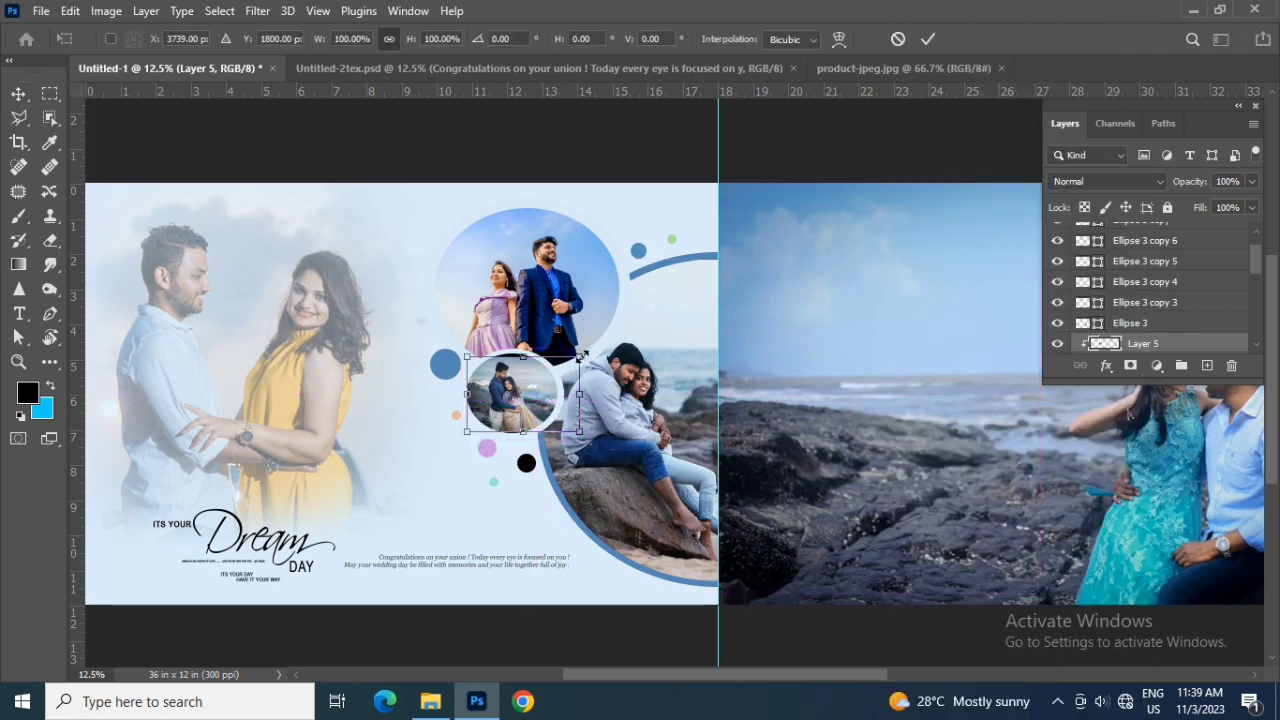
{"action": "left_click_drag", "start_coordinate": [581, 356], "coordinate": [611, 334]}
{"action": "left_click_drag", "start_coordinate": [534, 409], "coordinate": [553, 419]}
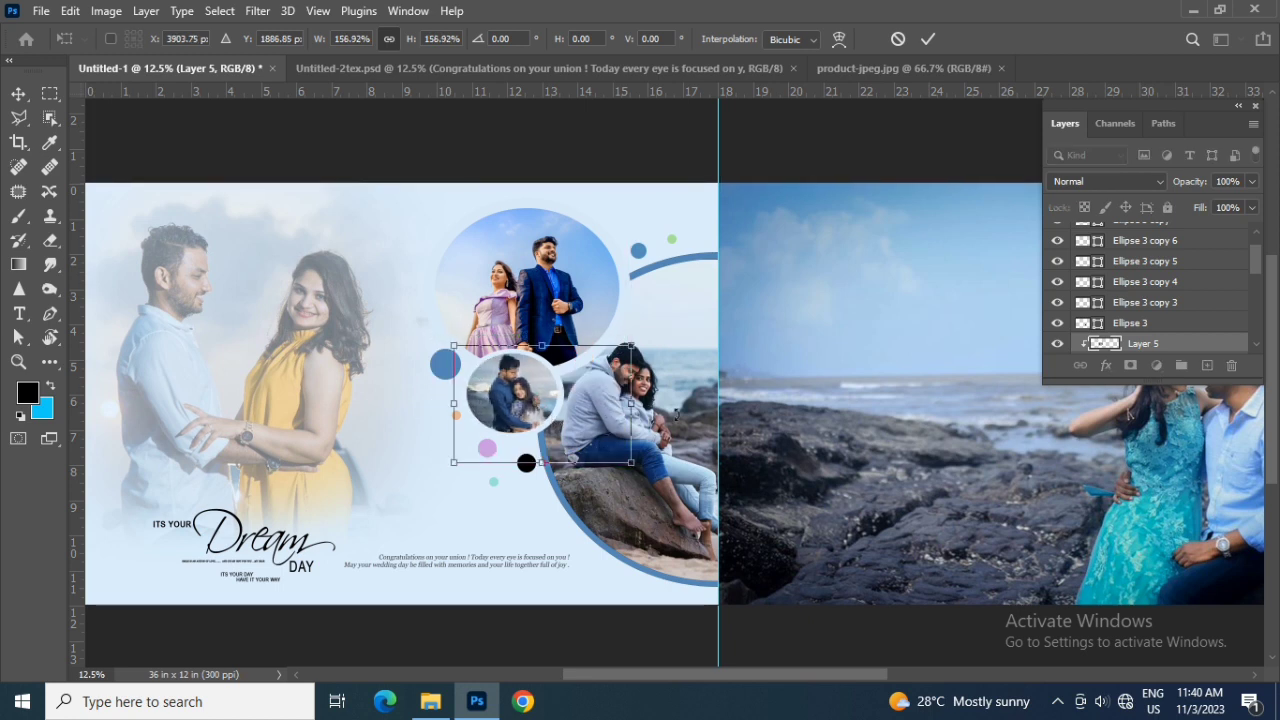
{"action": "key", "text": "Return"}
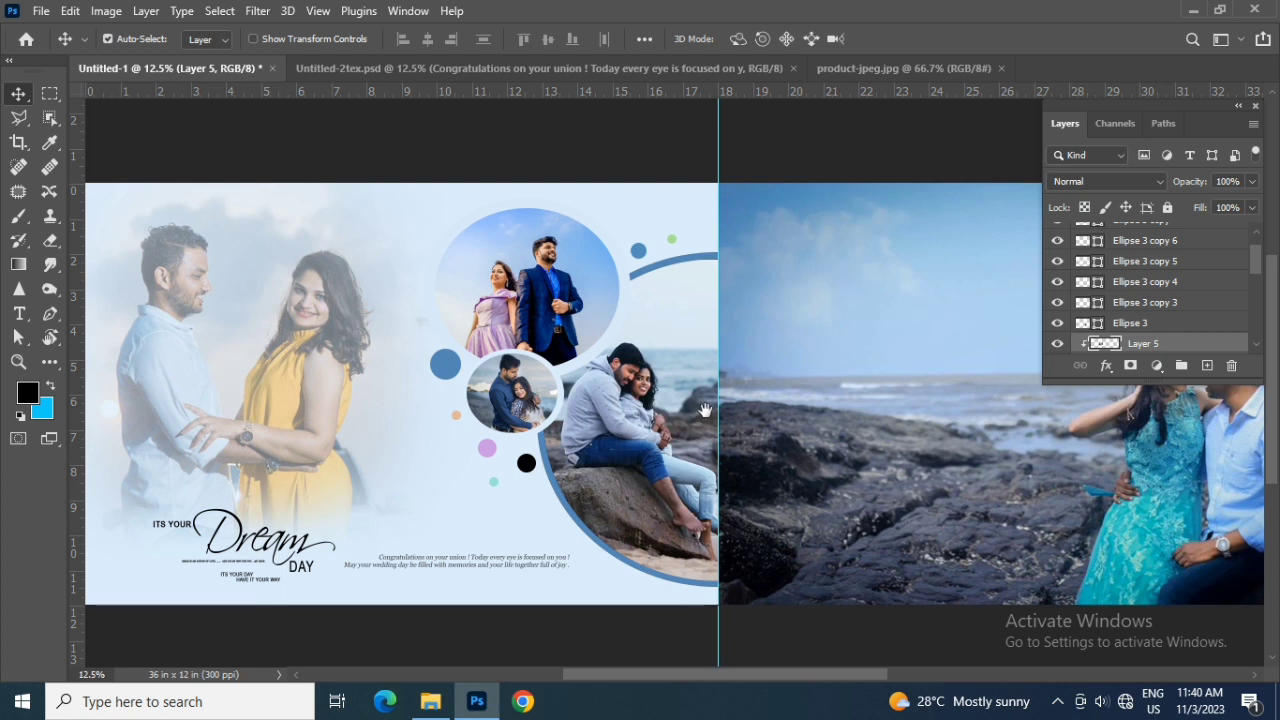
{"action": "left_click_drag", "start_coordinate": [704, 410], "coordinate": [515, 420]}
Pan to the right page and select the beach photo layer, Layer 2.
{"action": "left_click_drag", "start_coordinate": [818, 440], "coordinate": [584, 424]}
{"action": "left_click_drag", "start_coordinate": [801, 429], "coordinate": [734, 430]}
{"action": "left_click", "coordinate": [838, 438]}
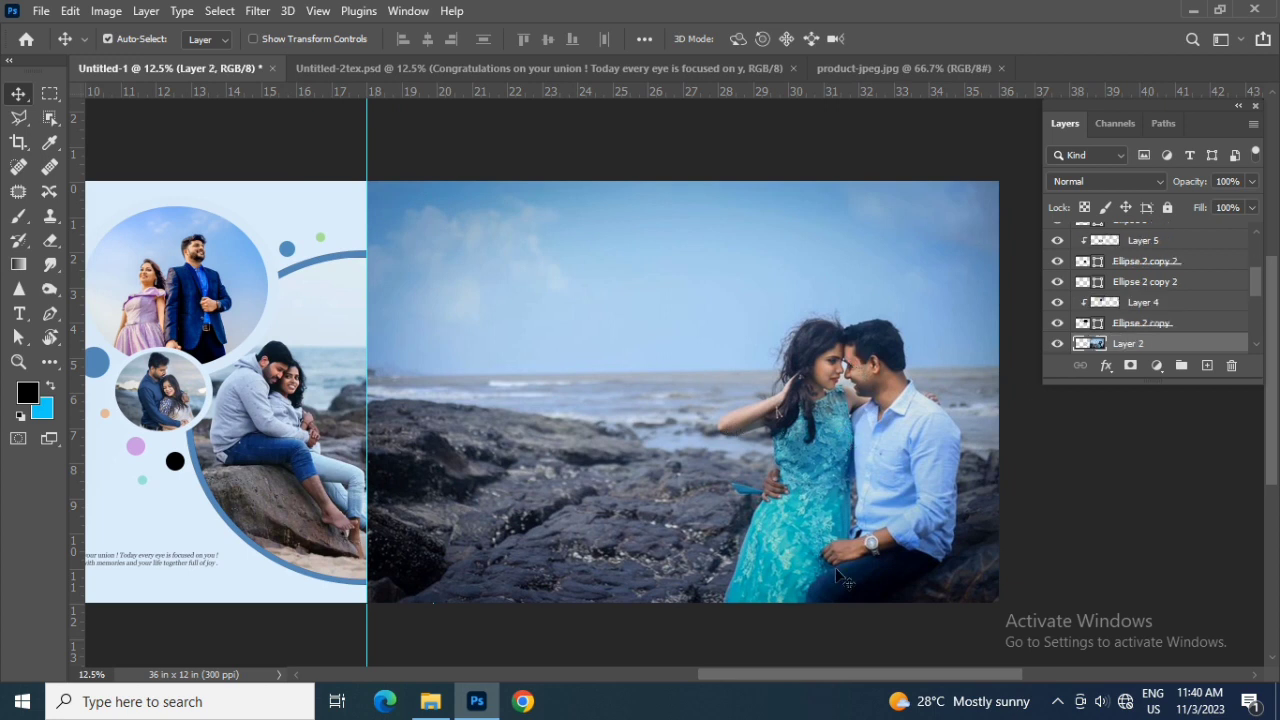
{"action": "mouse_move", "coordinate": [847, 678]}
{"action": "left_mouse_down"}
{"action": "mouse_move", "coordinate": [725, 677]}
{"action": "mouse_move", "coordinate": [737, 671]}
{"action": "left_mouse_up"}
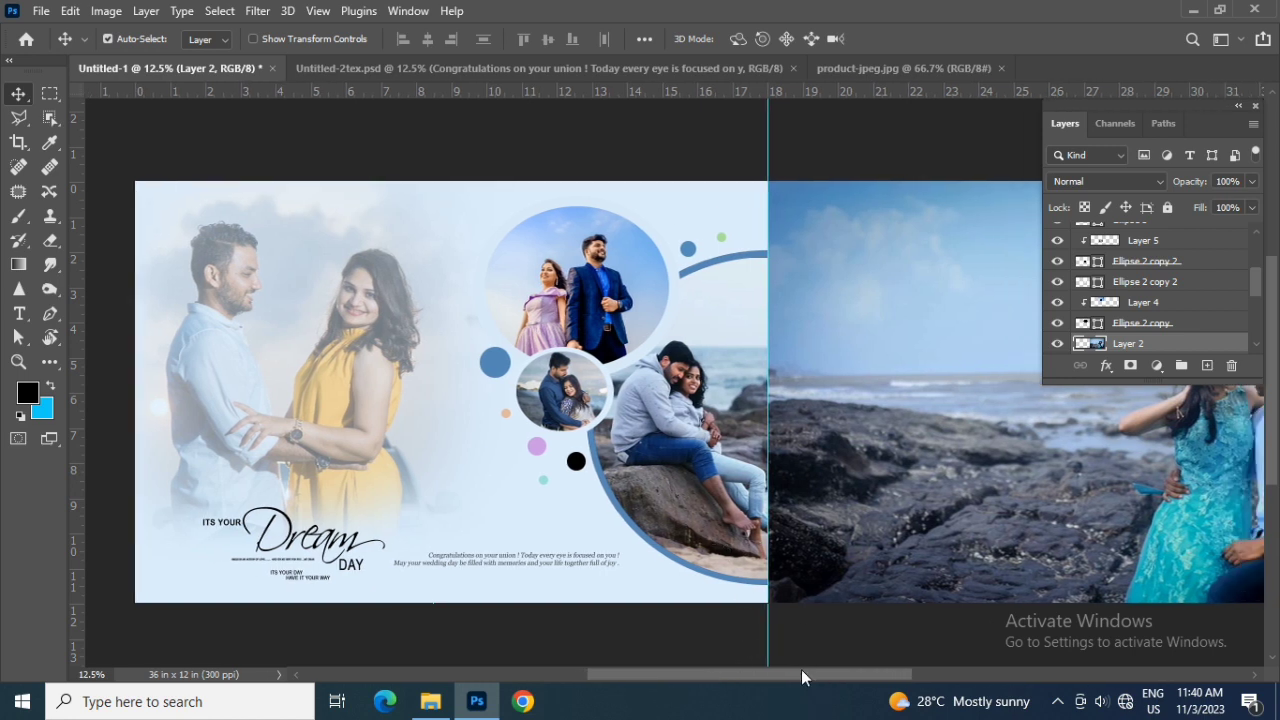
{"action": "left_click_drag", "start_coordinate": [801, 670], "coordinate": [844, 670]}
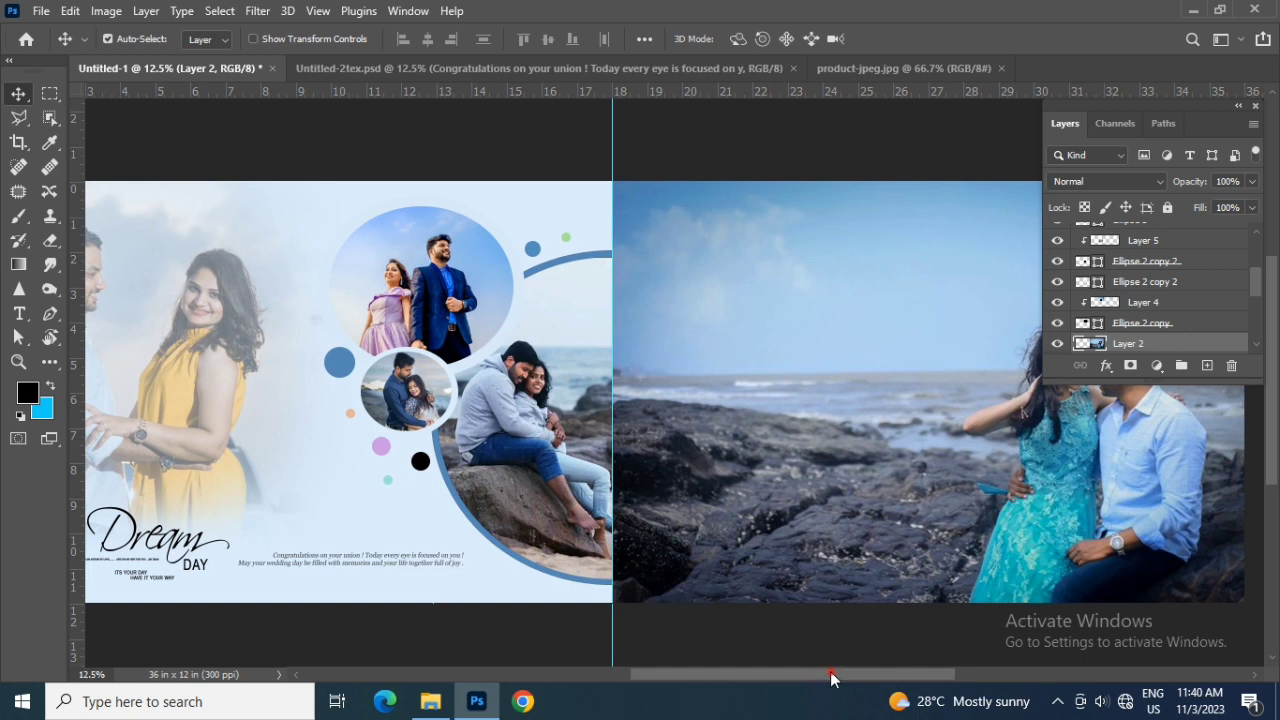
{"action": "left_click_drag", "start_coordinate": [831, 671], "coordinate": [913, 678]}
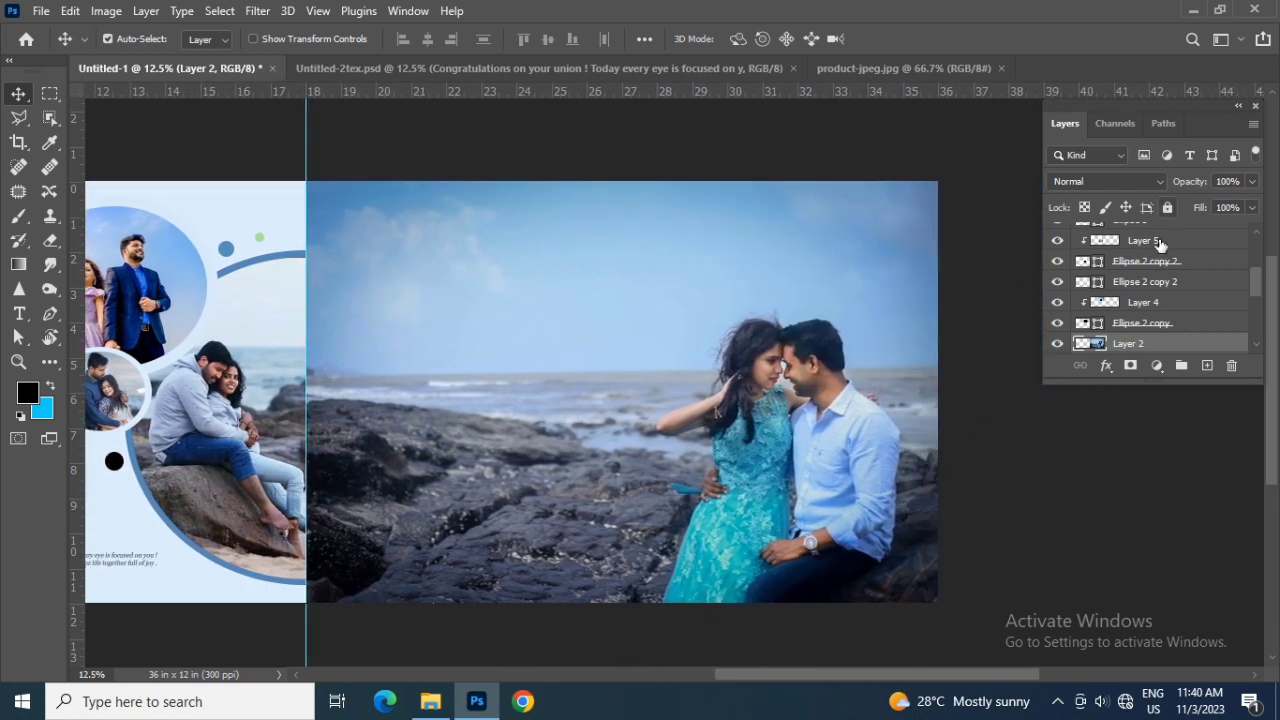
{"action": "scroll", "coordinate": [1159, 260], "scroll_direction": "up", "scroll_amount": 3}
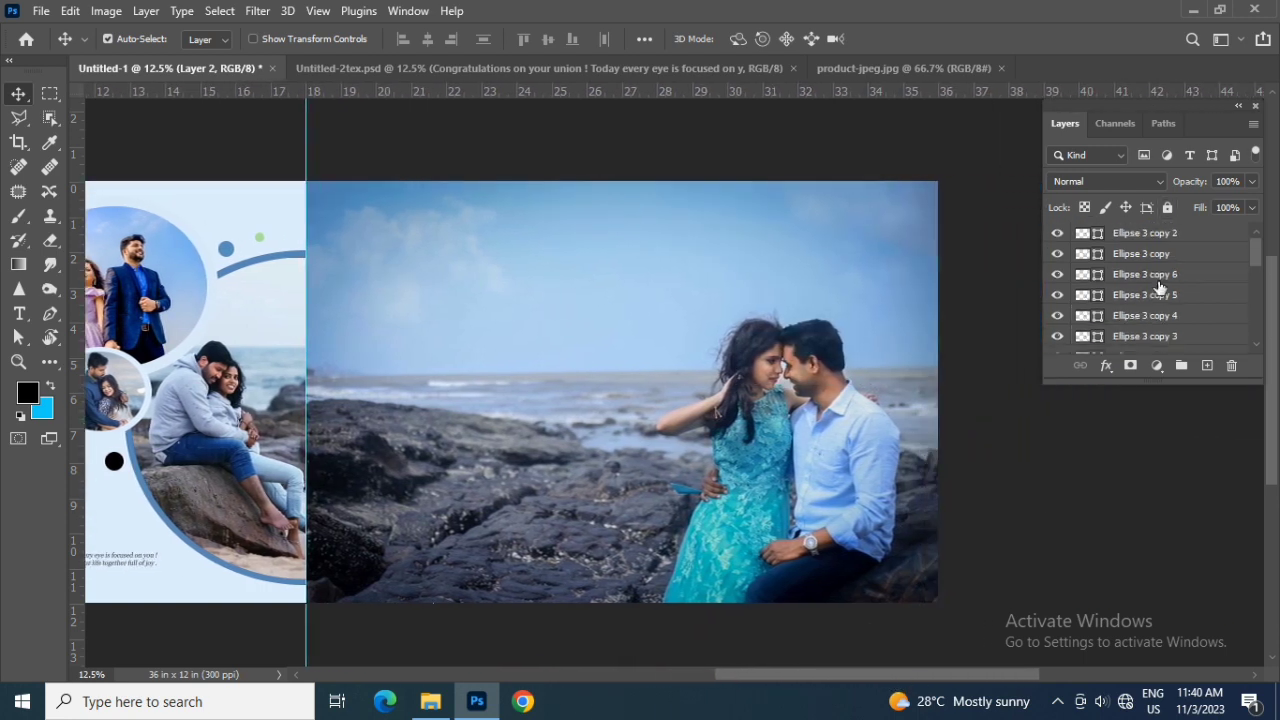
{"action": "left_click", "coordinate": [1184, 236]}
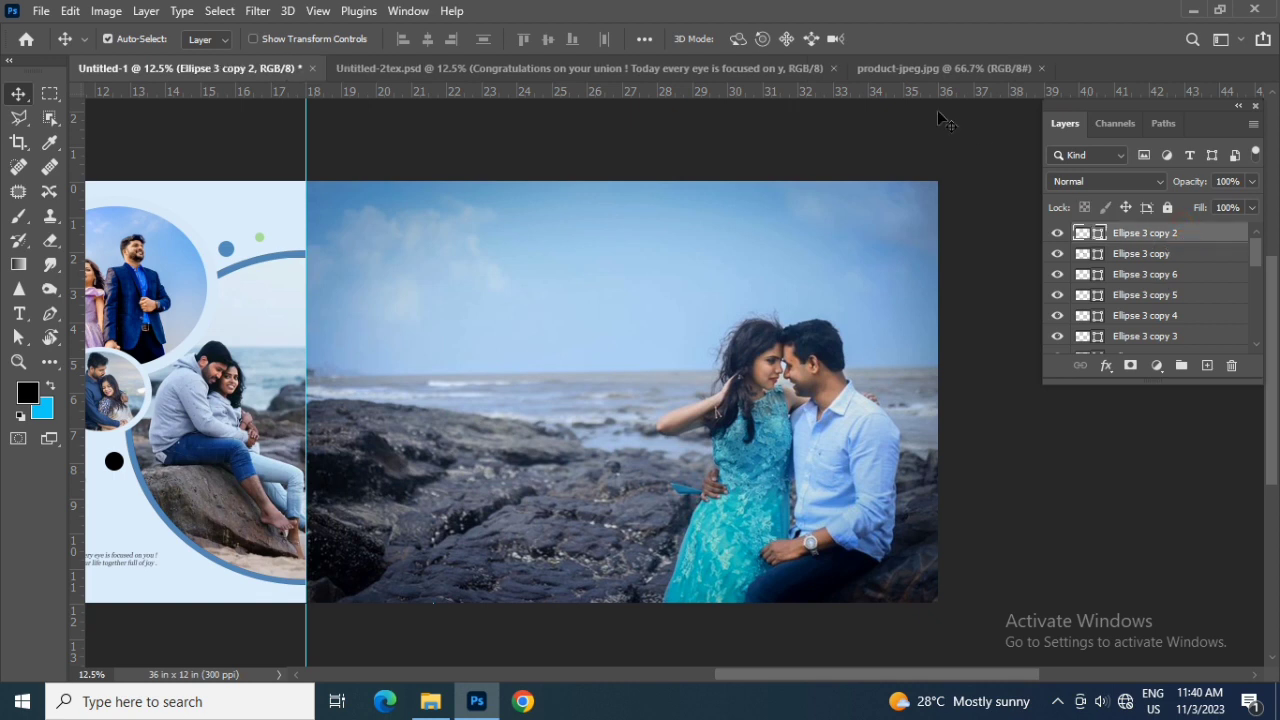
{"action": "left_click", "coordinate": [780, 372]}
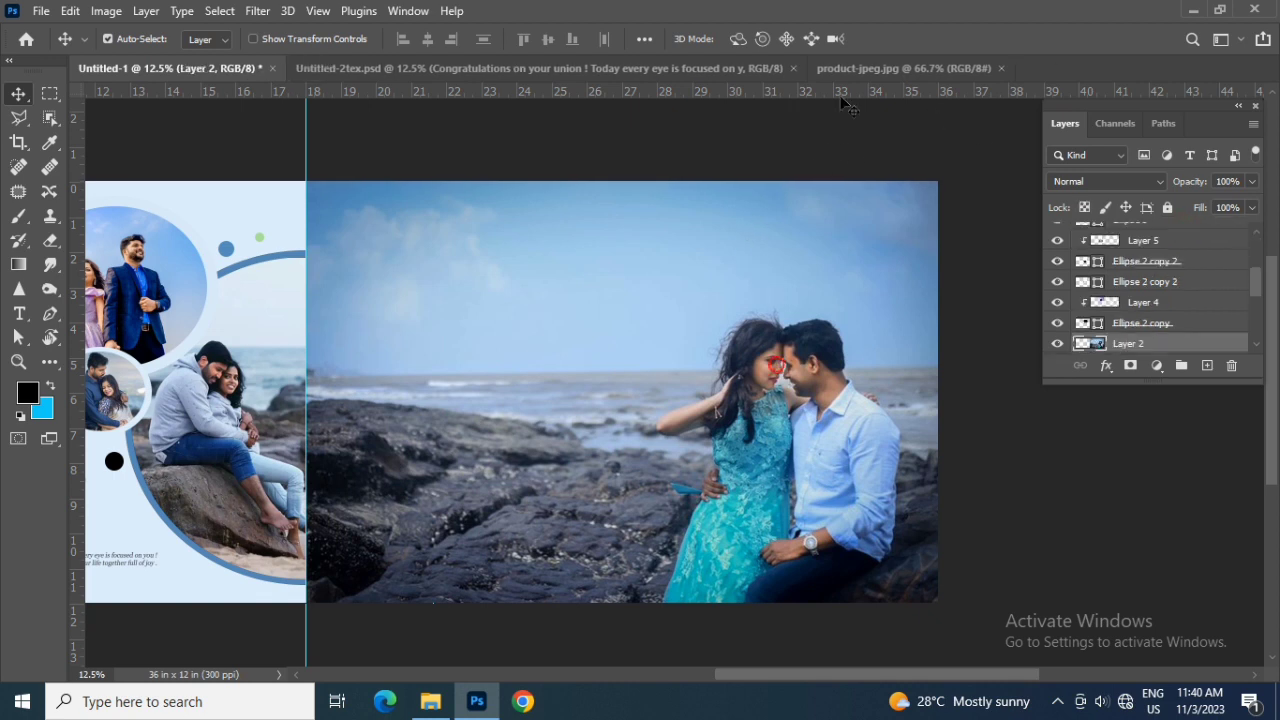
Close the product-jpeg document and minimize the wedding photo folder.
{"action": "left_click", "coordinate": [863, 66]}
{"action": "left_click", "coordinate": [1004, 67]}
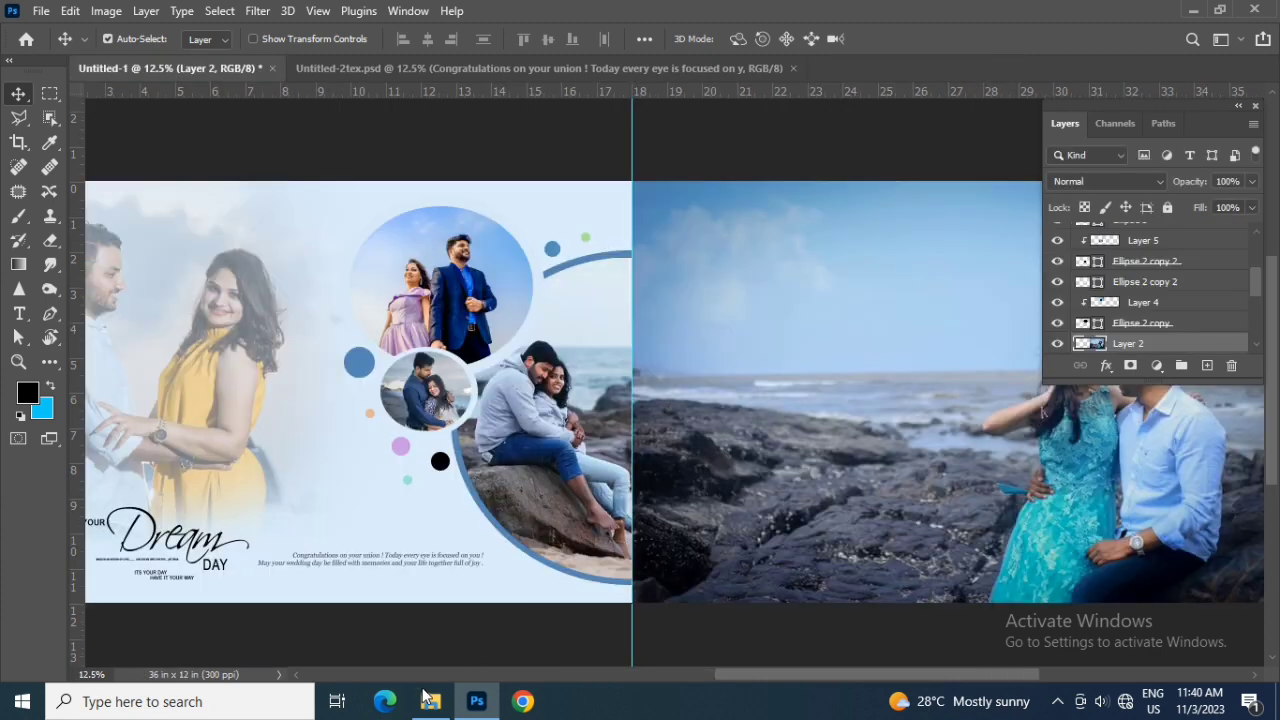
{"action": "left_click", "coordinate": [430, 701]}
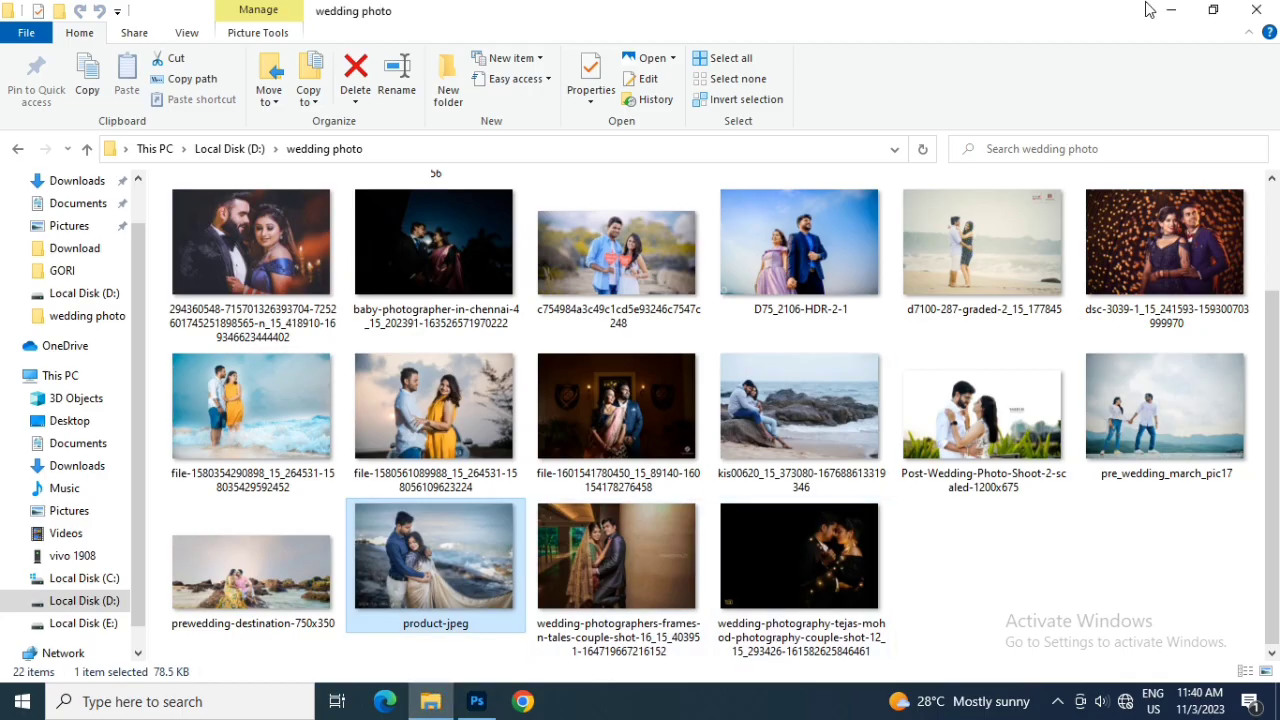
{"action": "left_click", "coordinate": [1168, 10]}
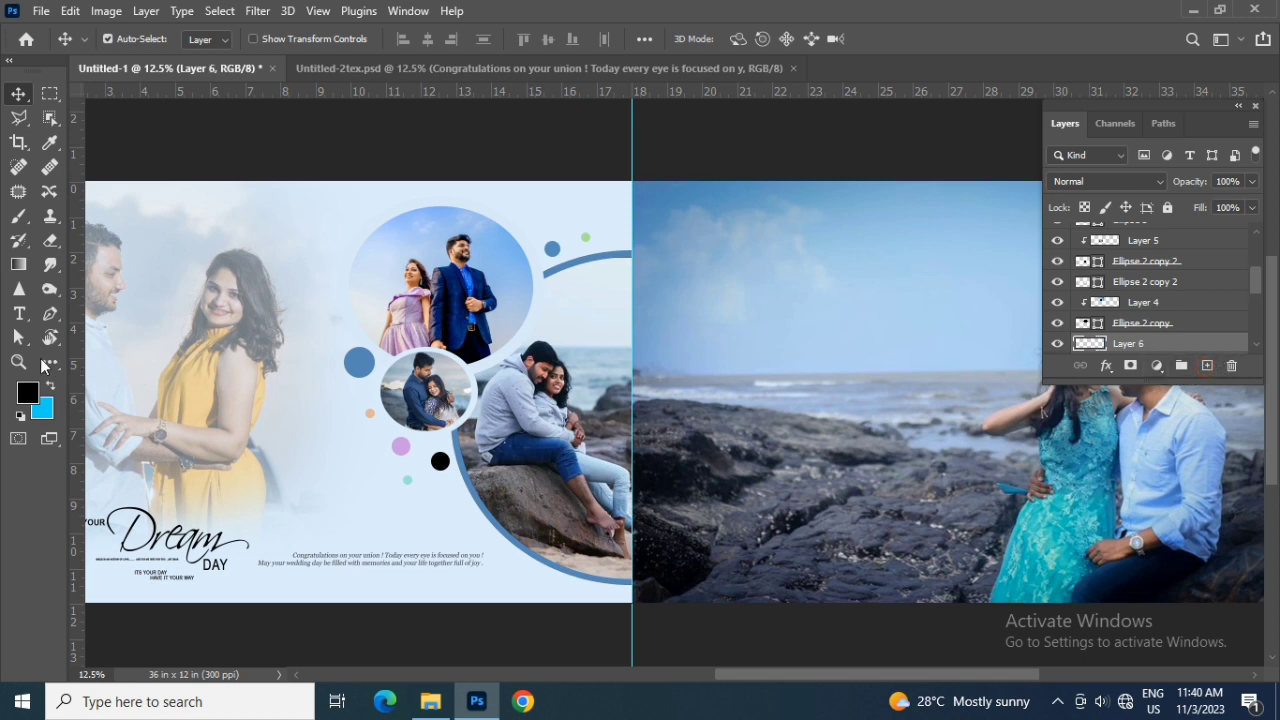
Choose the Brush tool and set its opacity to 100%.
{"action": "left_click", "coordinate": [42, 359]}
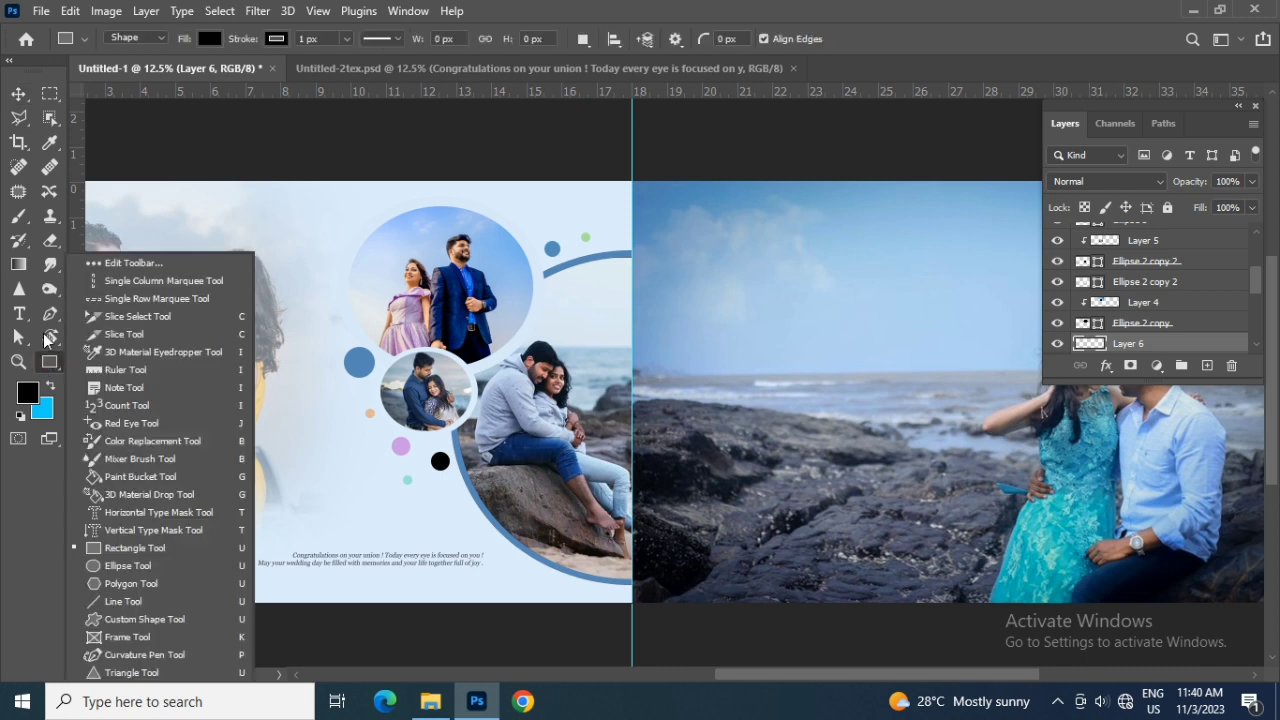
{"action": "left_click", "coordinate": [24, 218]}
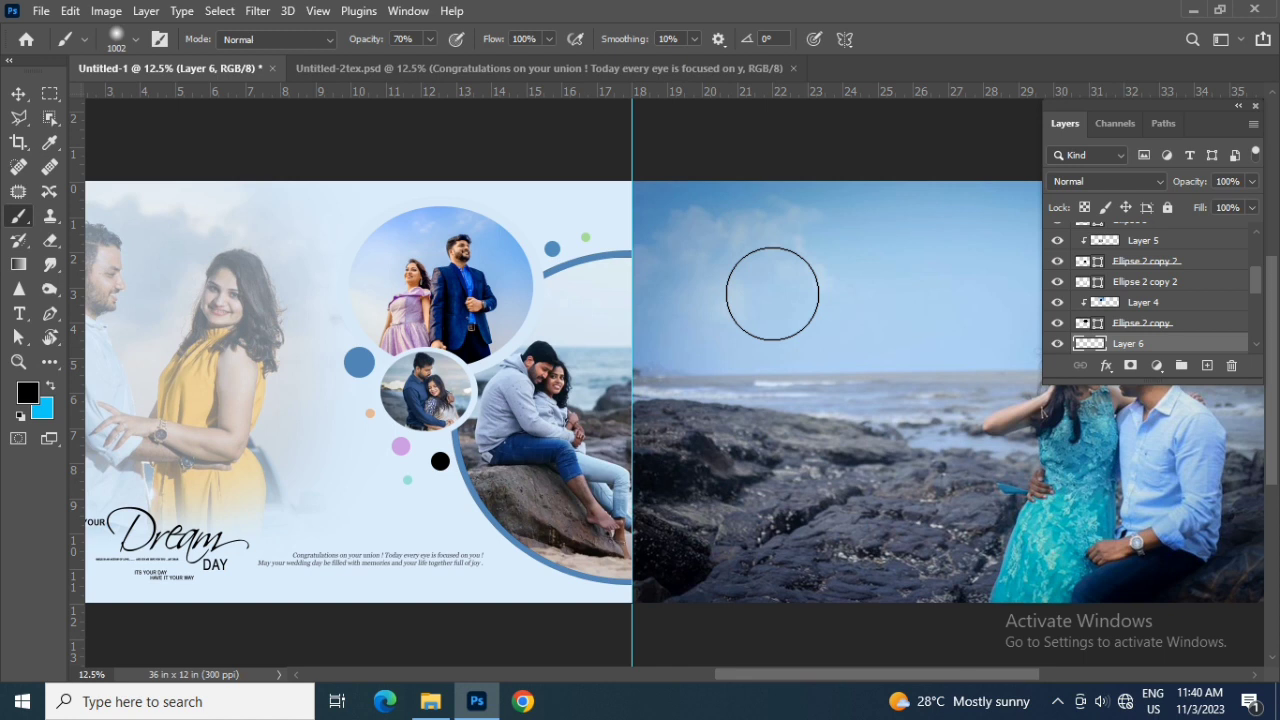
{"action": "left_click", "coordinate": [763, 284]}
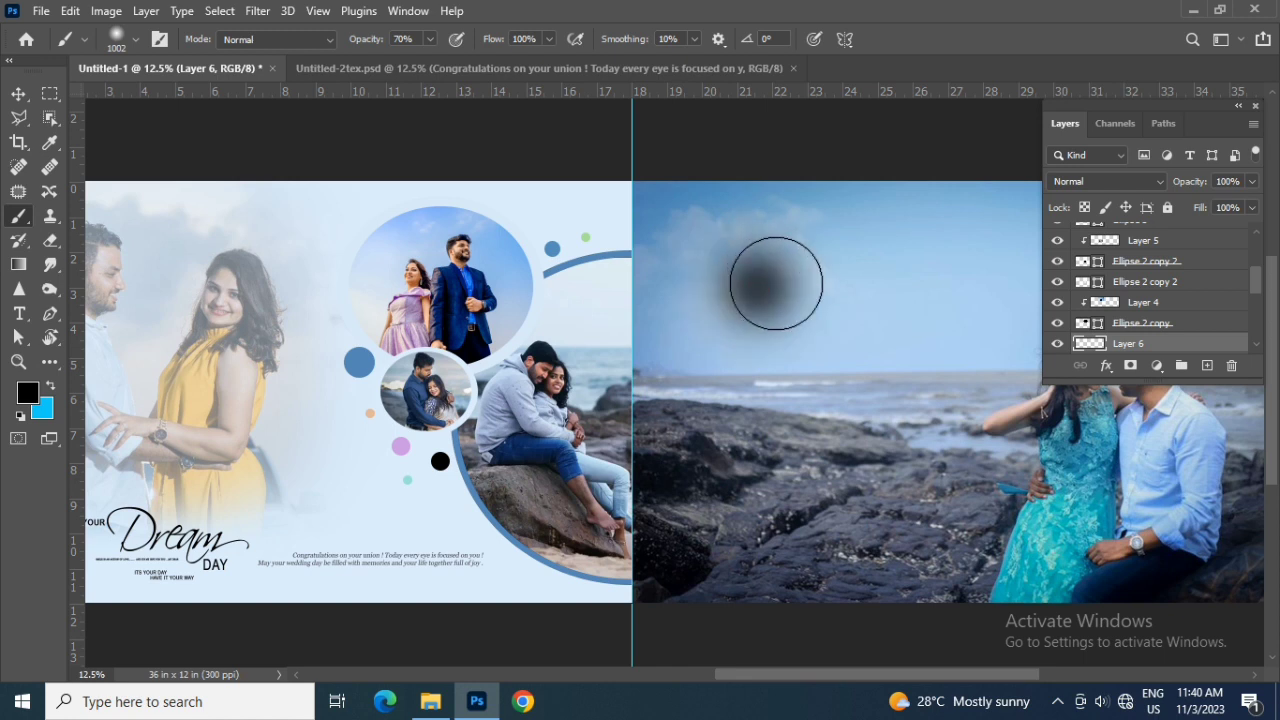
{"action": "key", "text": "ctrl+z"}
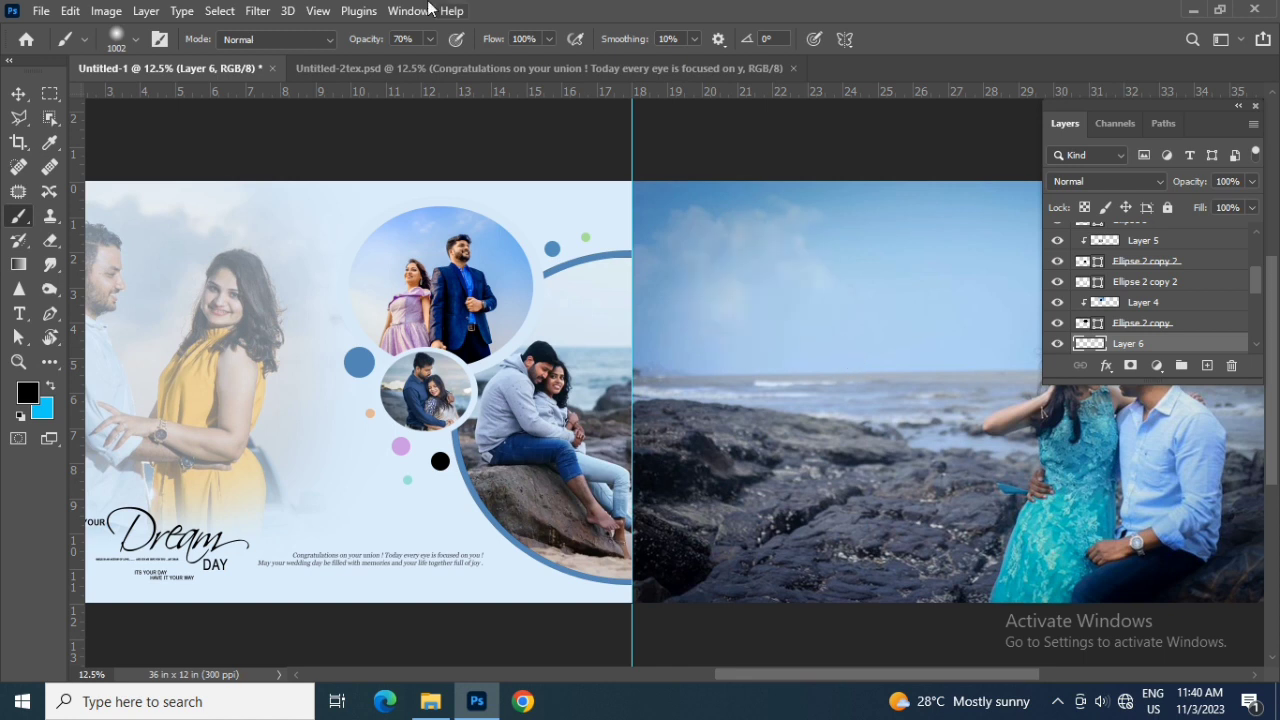
{"action": "left_click", "coordinate": [426, 39]}
{"action": "left_click_drag", "start_coordinate": [435, 58], "coordinate": [479, 59]}
Paint a soft black blob over the right-page sky with a 1002 px, 3% hardness brush.
{"action": "right_click", "coordinate": [809, 298]}
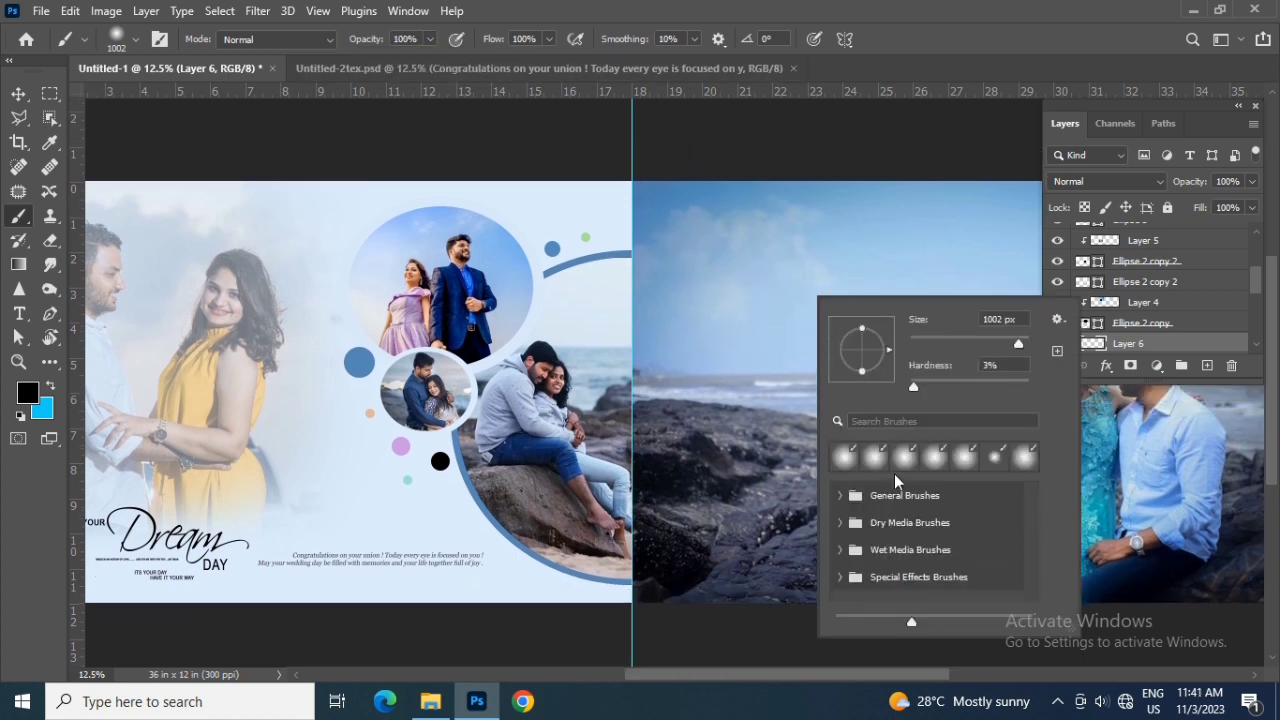
{"action": "left_click", "coordinate": [747, 258]}
{"action": "mouse_move", "coordinate": [747, 258]}
{"action": "left_mouse_down"}
{"action": "mouse_move", "coordinate": [764, 305]}
{"action": "mouse_move", "coordinate": [895, 263]}
{"action": "mouse_move", "coordinate": [777, 286]}
{"action": "mouse_move", "coordinate": [877, 300]}
{"action": "mouse_move", "coordinate": [794, 283]}
{"action": "mouse_move", "coordinate": [818, 340]}
{"action": "mouse_move", "coordinate": [886, 329]}
{"action": "mouse_move", "coordinate": [943, 300]}
{"action": "mouse_move", "coordinate": [909, 263]}
{"action": "mouse_move", "coordinate": [771, 266]}
{"action": "mouse_move", "coordinate": [880, 277]}
{"action": "mouse_move", "coordinate": [937, 257]}
{"action": "mouse_move", "coordinate": [945, 310]}
{"action": "mouse_move", "coordinate": [908, 337]}
{"action": "mouse_move", "coordinate": [749, 332]}
{"action": "left_mouse_up"}
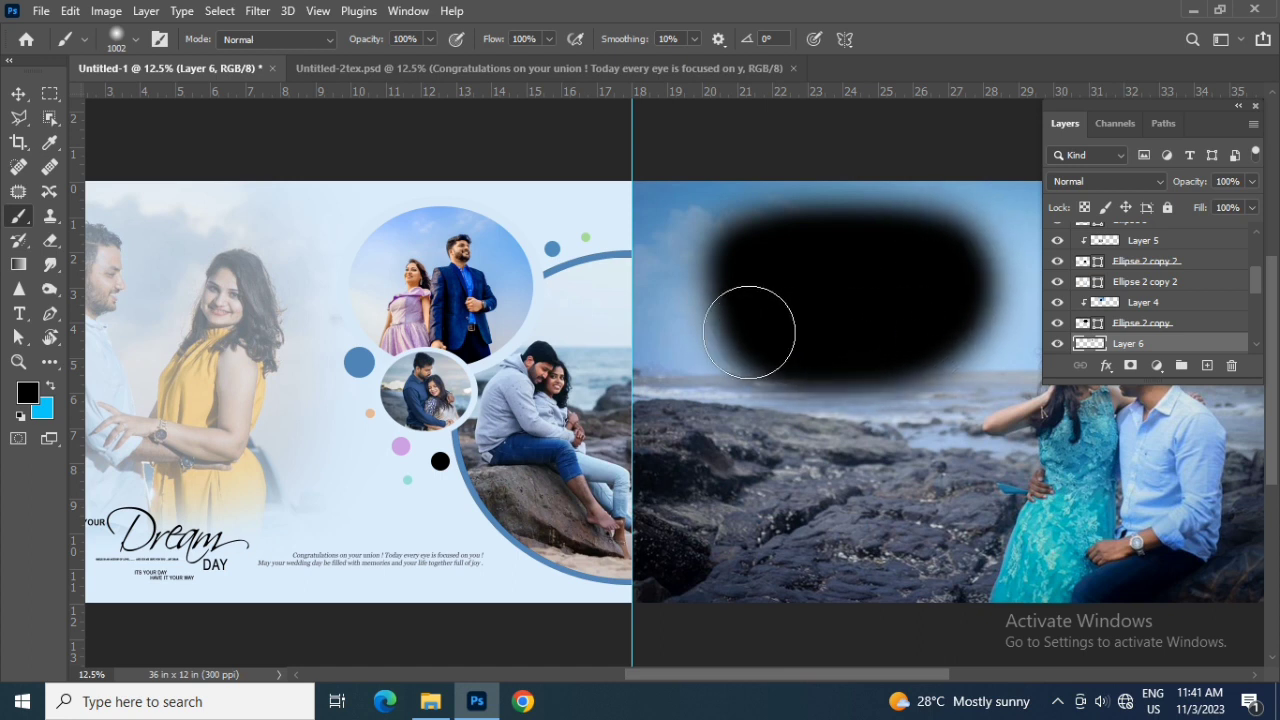
{"action": "left_click", "coordinate": [18, 93]}
{"action": "left_click_drag", "start_coordinate": [638, 394], "coordinate": [517, 384]}
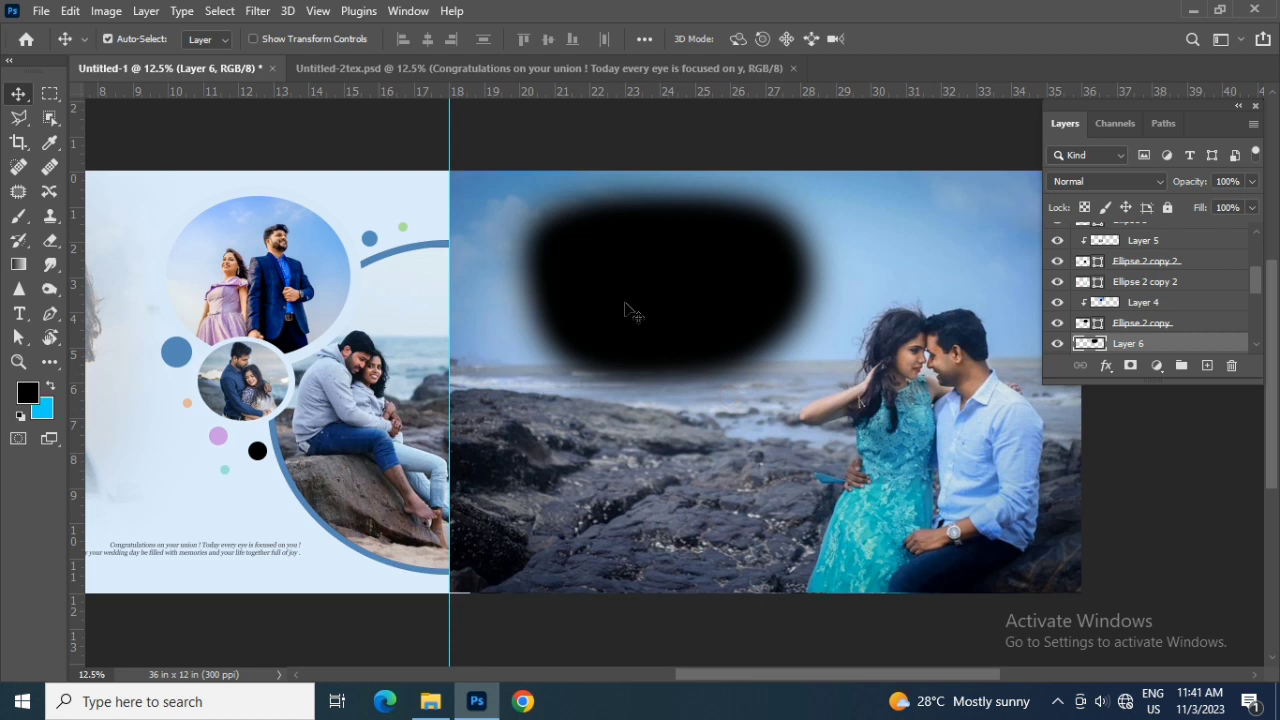
Drag the Post-Wedding-Photo-Shoot-2-scaled-1200x675 photo from File Explorer onto Photoshop's taskbar button.
{"action": "left_click", "coordinate": [430, 701]}
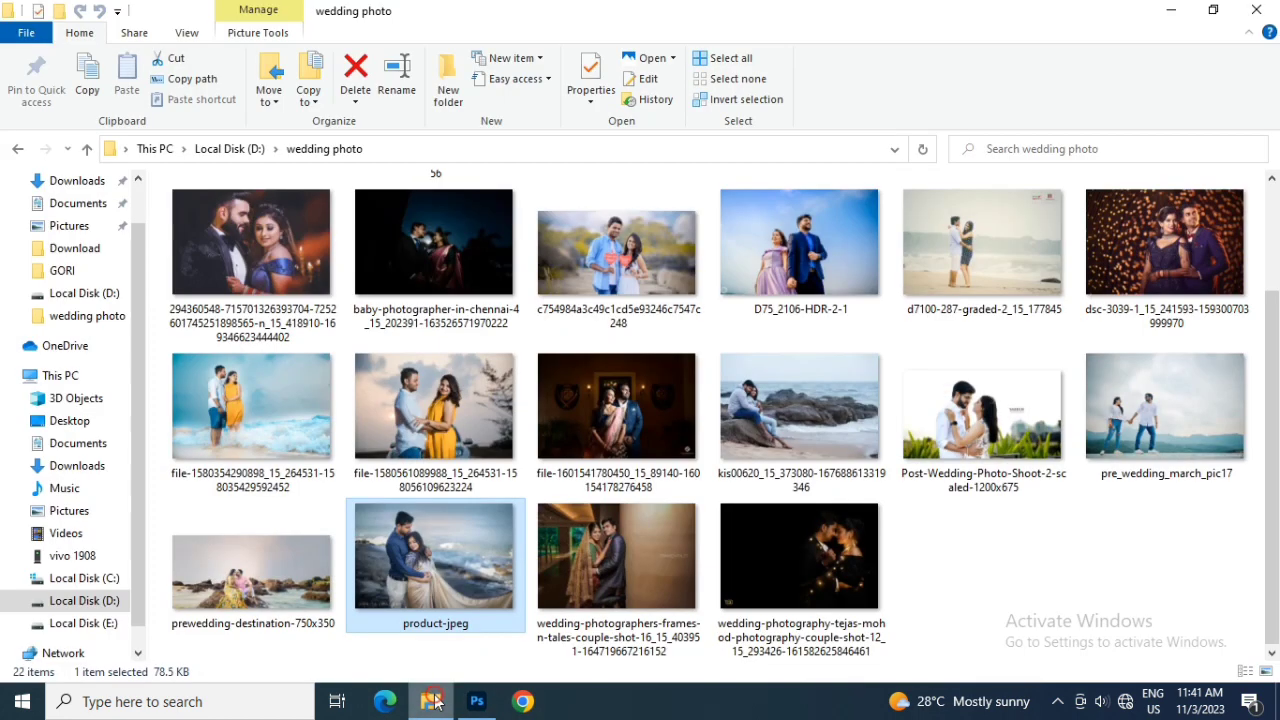
{"action": "left_click", "coordinate": [471, 398]}
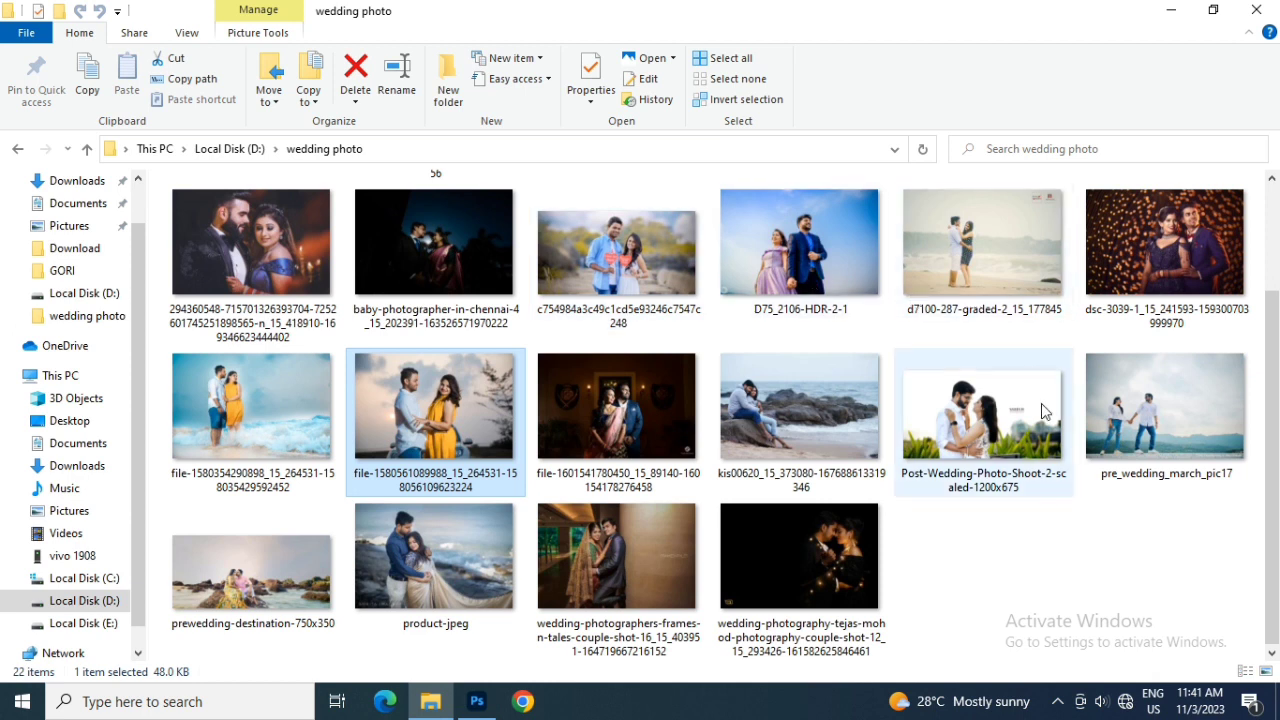
{"action": "left_click_drag", "start_coordinate": [1041, 411], "coordinate": [478, 695]}
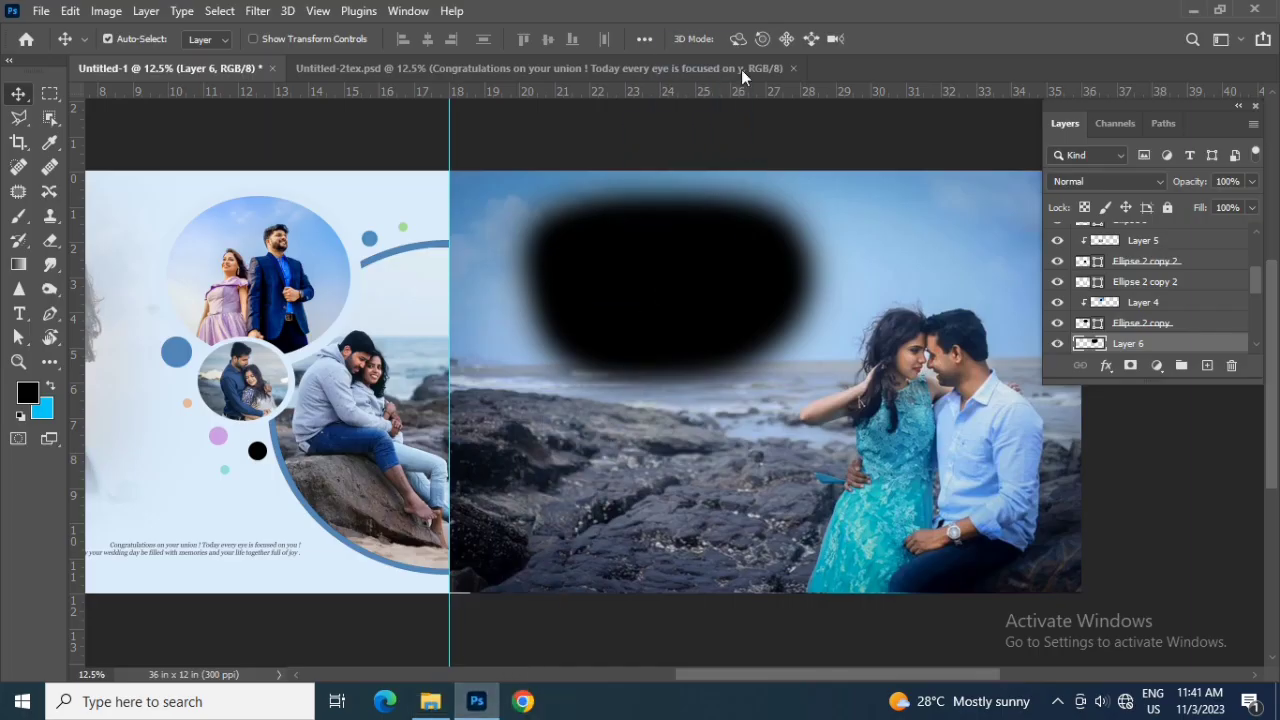
{"action": "left_click_drag", "start_coordinate": [478, 695], "coordinate": [780, 25]}
Open the Post-Wedding photo and drag it into the Untitled-1 album spread as Layer 7.
{"action": "left_click_drag", "start_coordinate": [701, 295], "coordinate": [700, 68]}
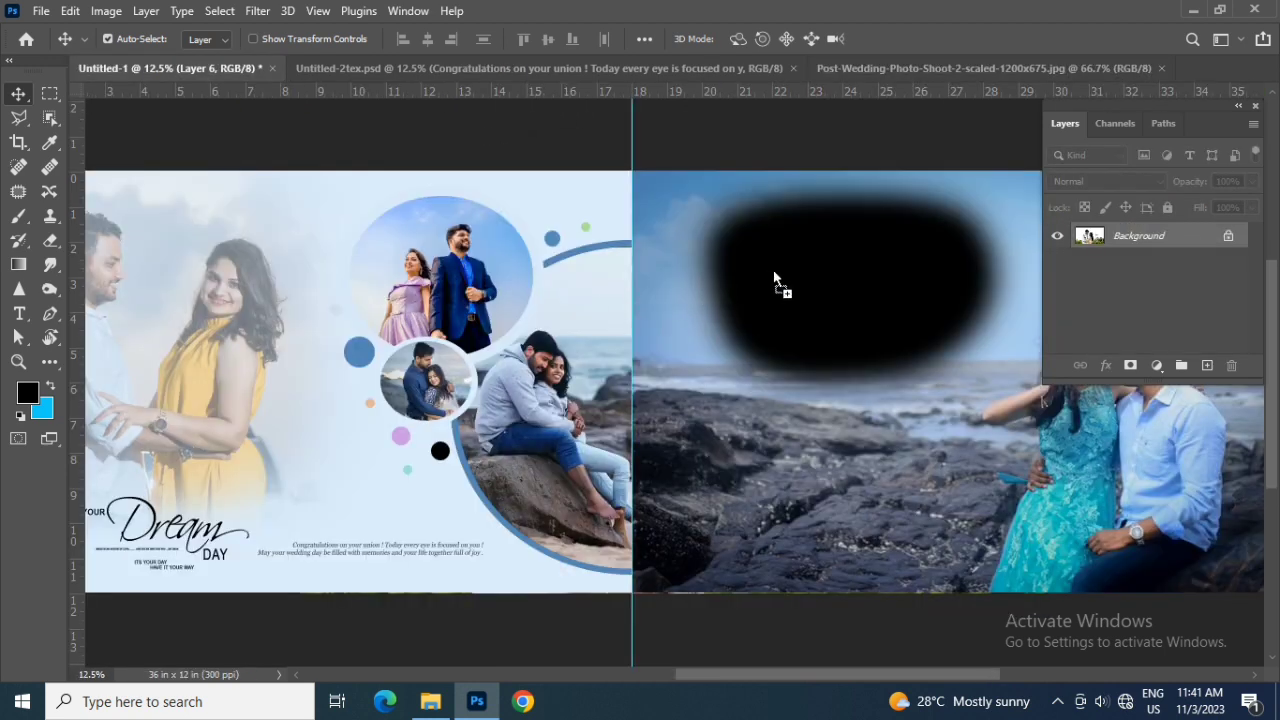
{"action": "left_click_drag", "start_coordinate": [296, 53], "coordinate": [824, 295]}
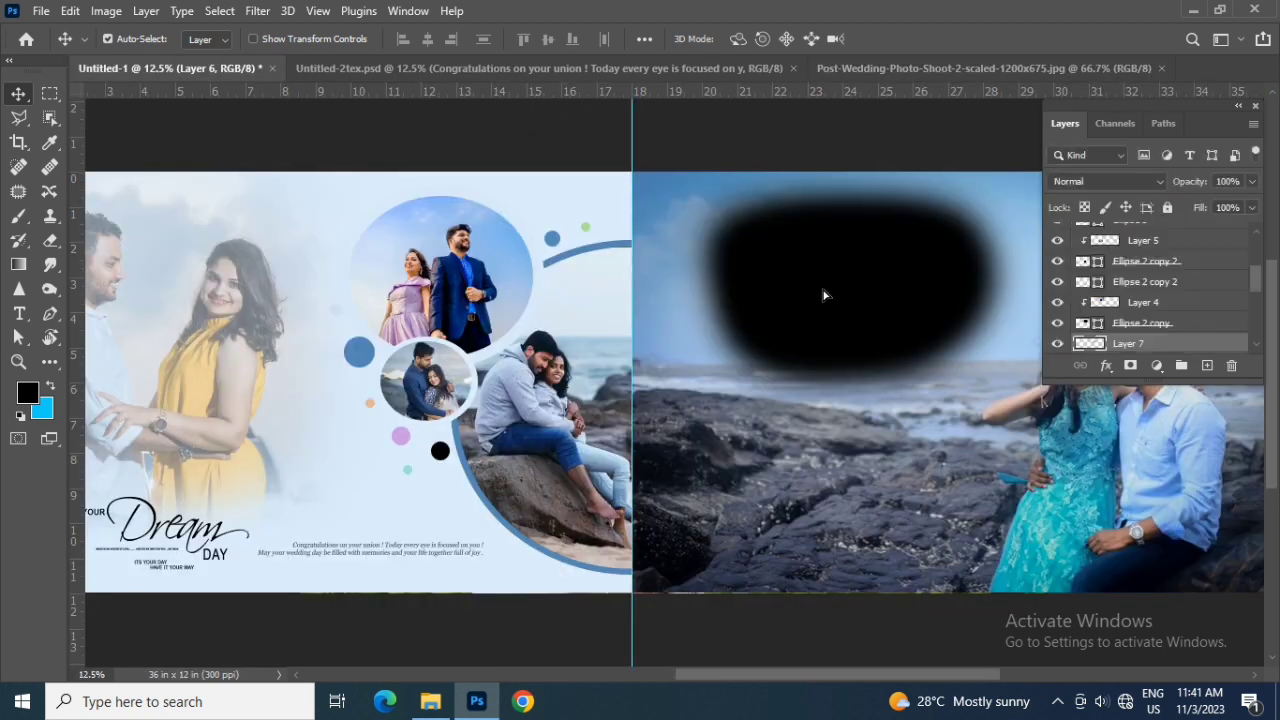
{"action": "scroll", "coordinate": [1163, 340], "scroll_direction": "down", "scroll_amount": 1}
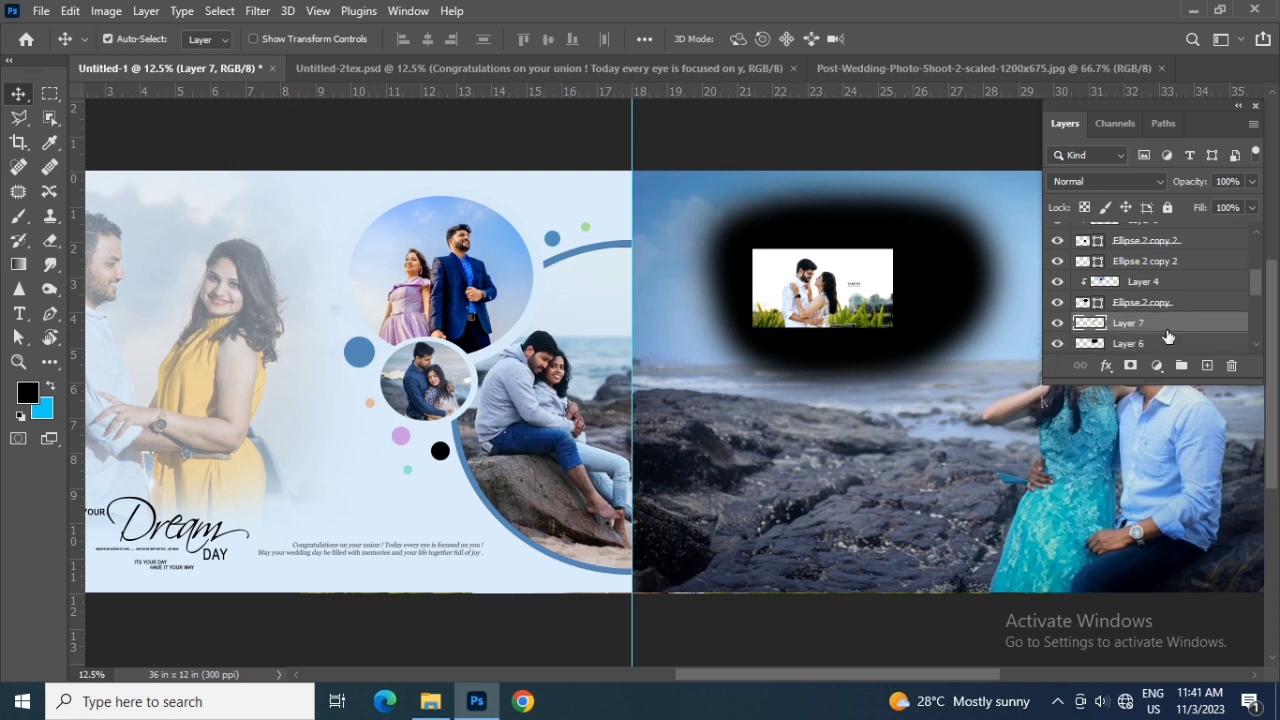
Scale the Post-Wedding photo to about 275% and position it over the right page's sky.
{"action": "key", "text": "ctrl+t"}
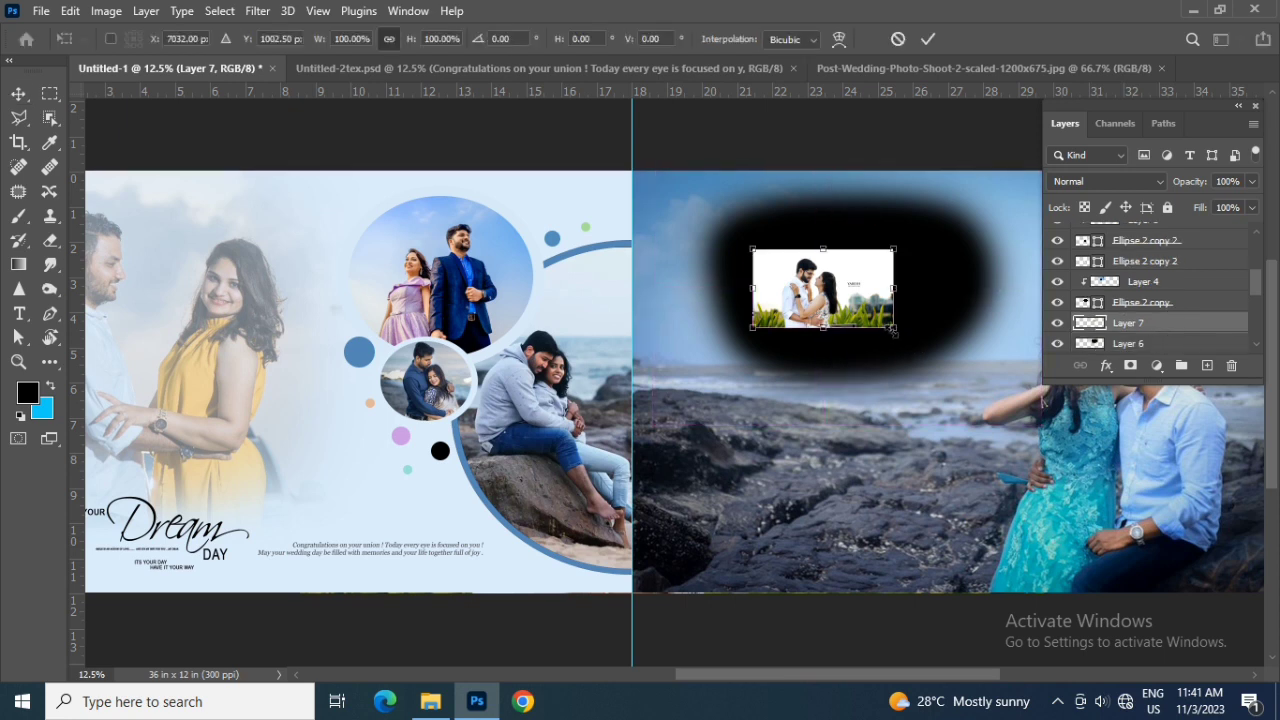
{"action": "left_click_drag", "start_coordinate": [893, 330], "coordinate": [1016, 396]}
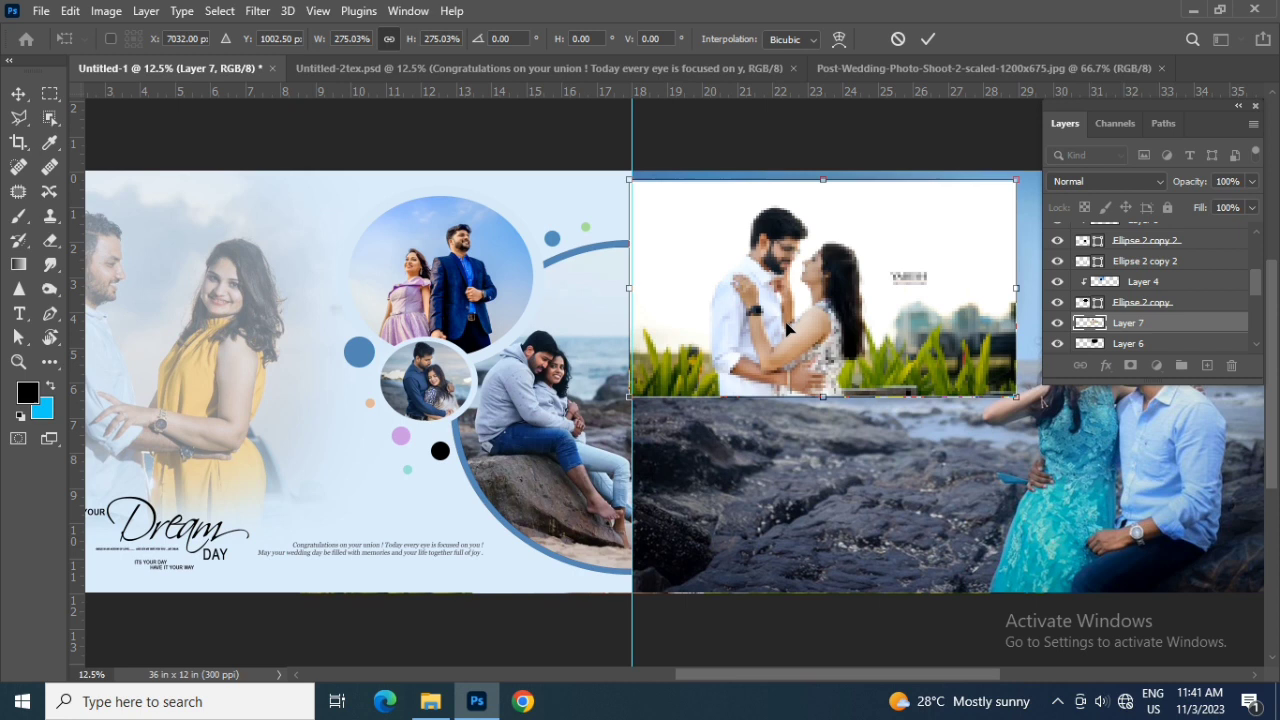
{"action": "left_click_drag", "start_coordinate": [787, 328], "coordinate": [841, 322]}
{"action": "key", "text": "Return"}
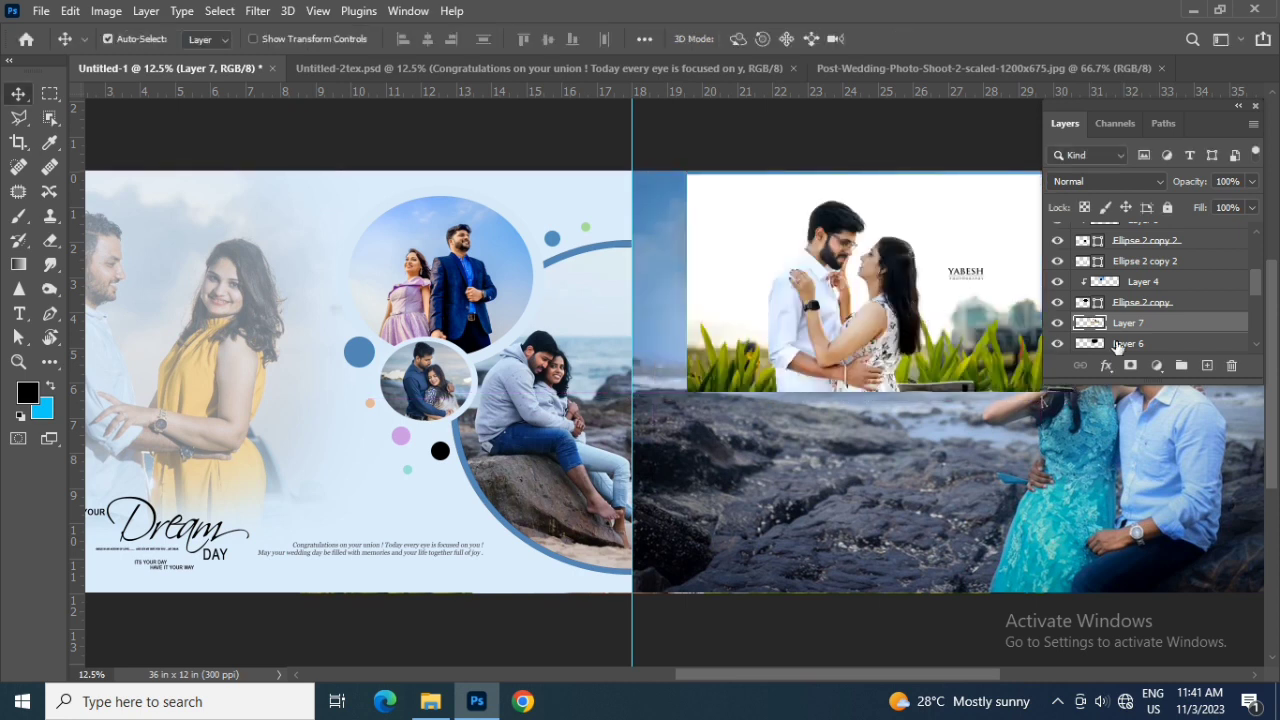
Clip Layer 7's Post-Wedding photo to the soft black blob on Layer 6.
{"action": "right_click", "coordinate": [1169, 320]}
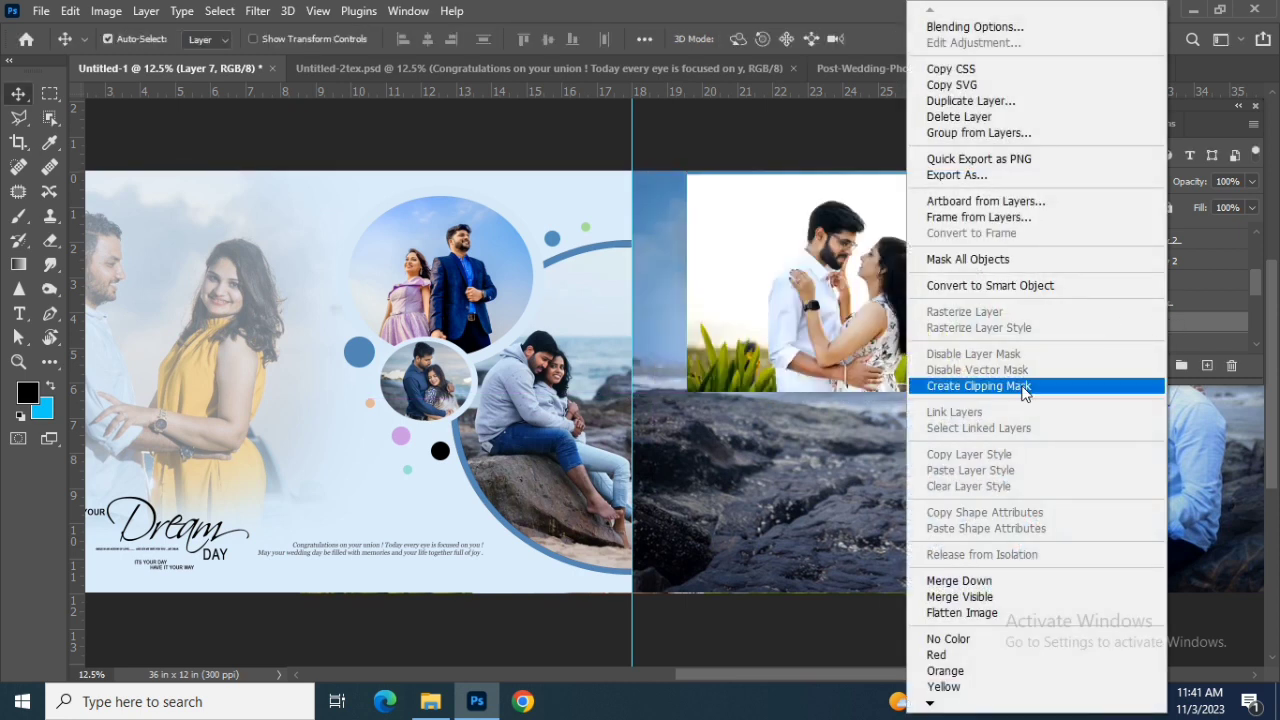
{"action": "left_click", "coordinate": [1057, 381]}
{"action": "left_click_drag", "start_coordinate": [914, 389], "coordinate": [730, 408]}
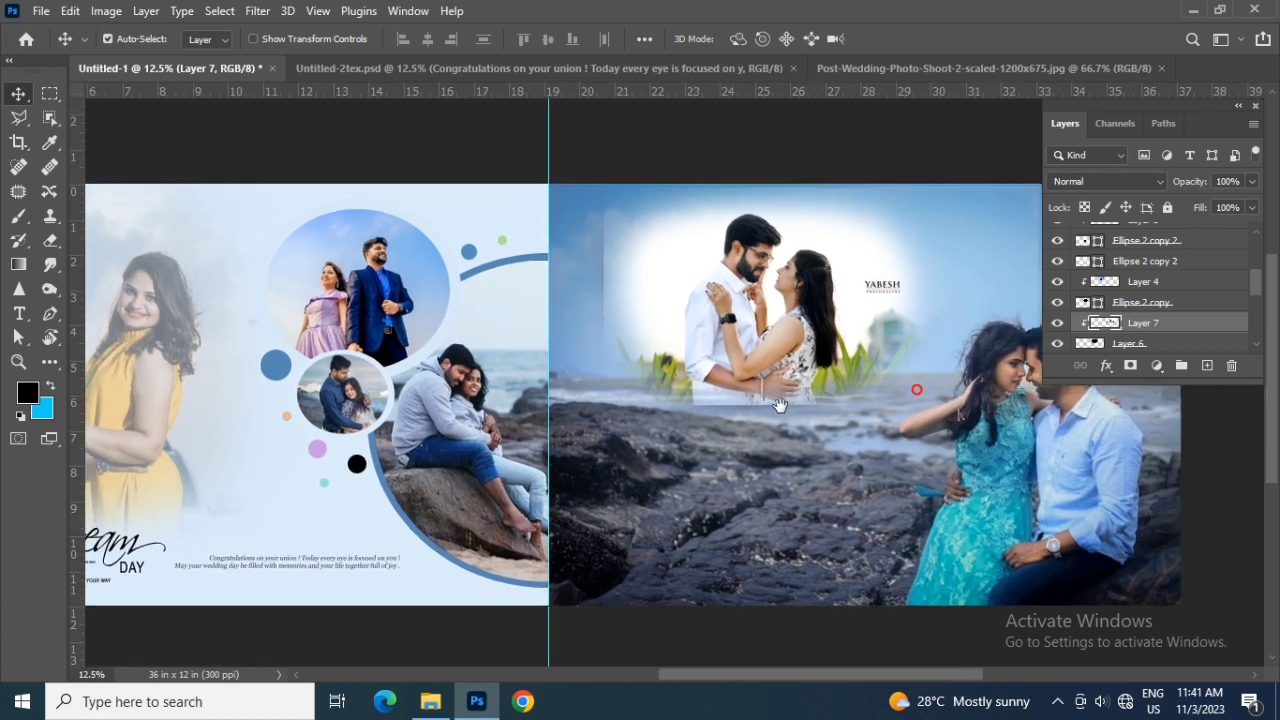
Enlarge the clipped Post-Wedding photo to about 116%.
{"action": "key", "text": "ctrl"}
{"action": "key", "text": "ctrl+t"}
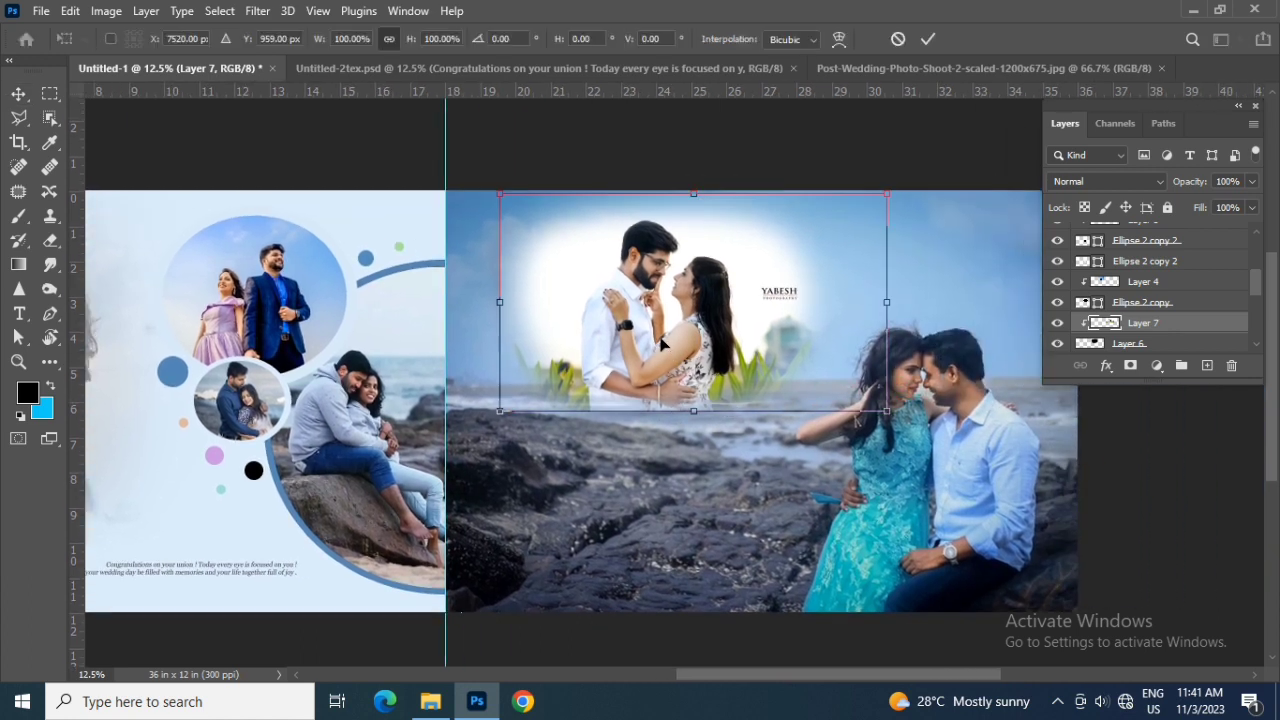
{"action": "left_click_drag", "start_coordinate": [499, 414], "coordinate": [468, 430]}
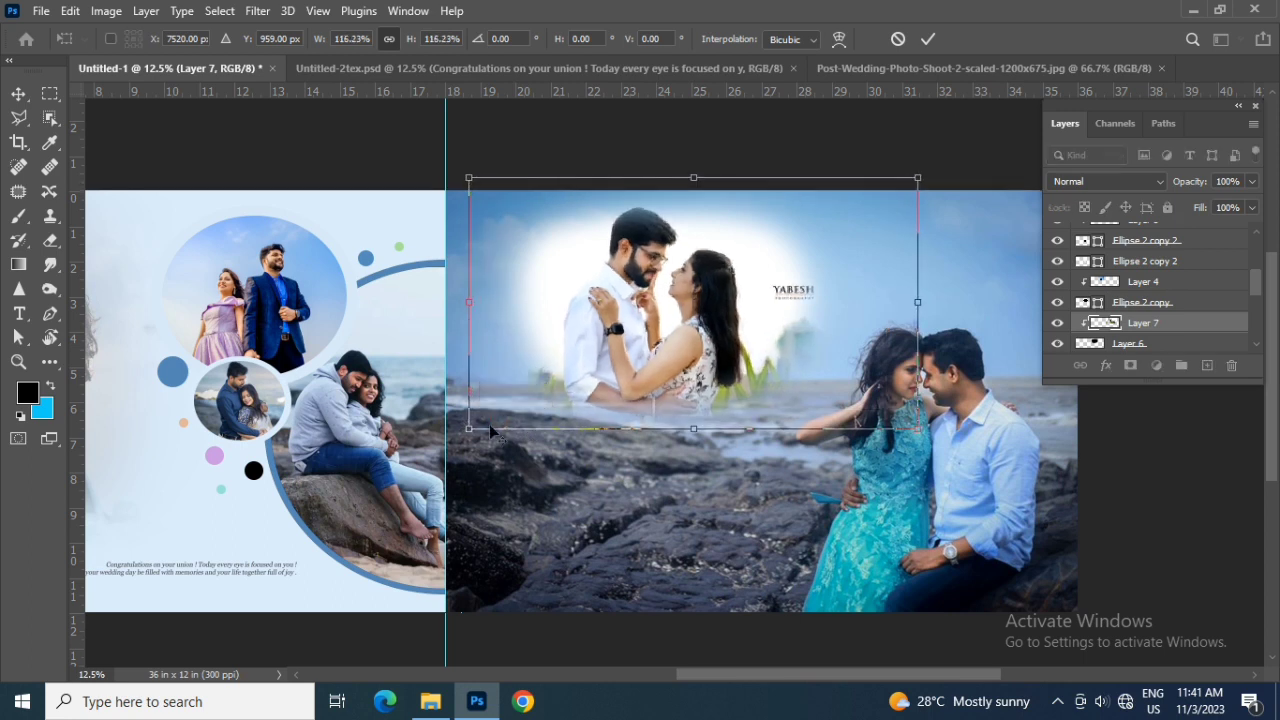
{"action": "key", "text": "Return"}
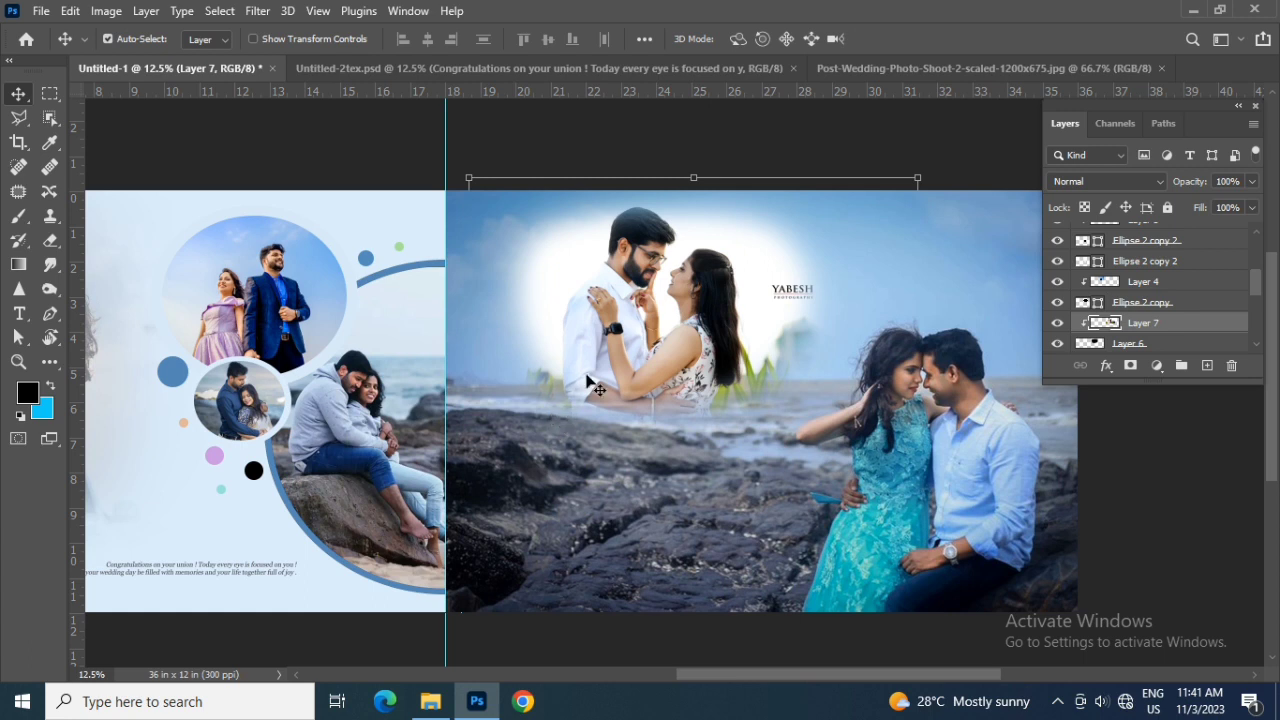
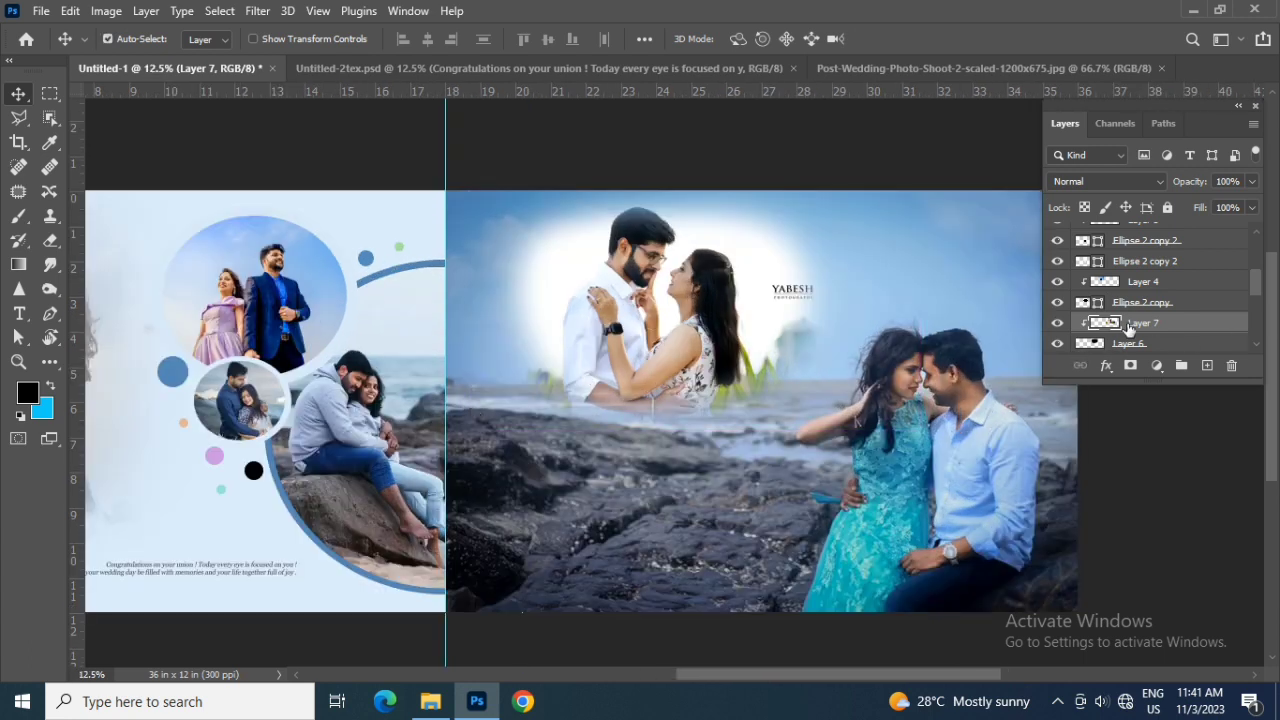
Draw a rectangle over the upper couple photo with the Rectangle Tool.
{"action": "key", "text": "u"}
{"action": "left_click", "coordinate": [49, 362]}
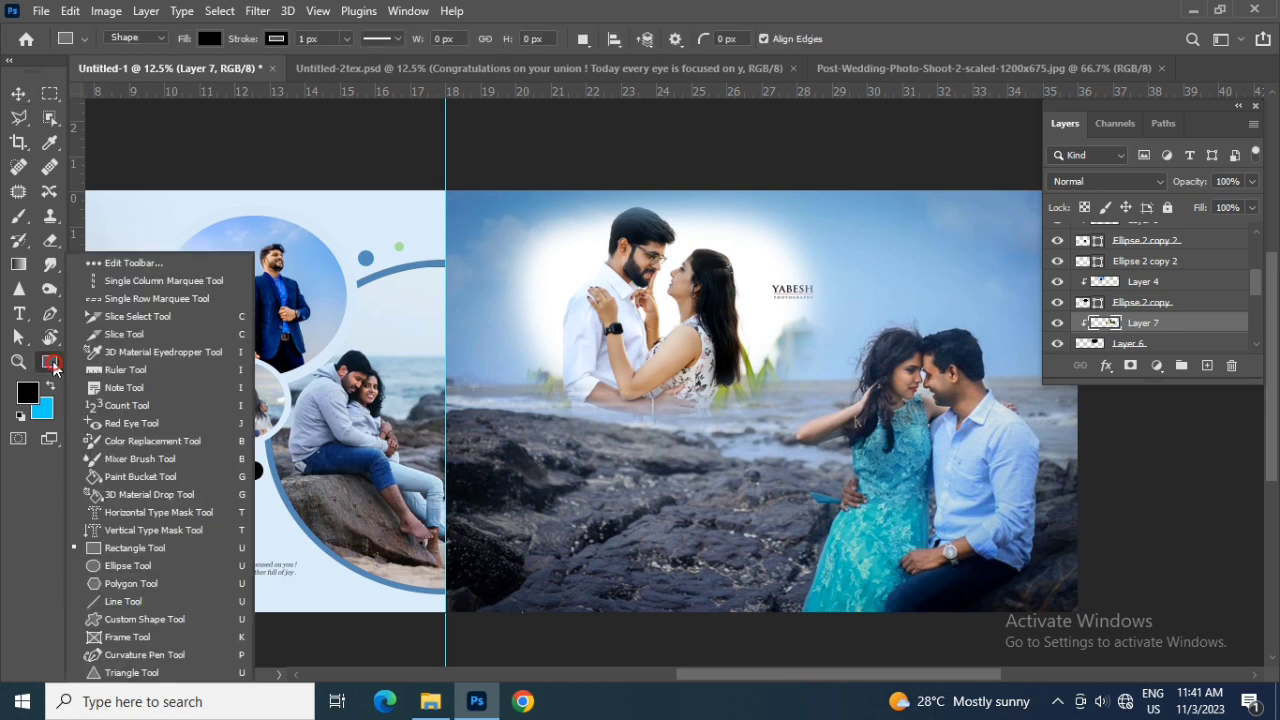
{"action": "left_click", "coordinate": [110, 548]}
{"action": "left_click_drag", "start_coordinate": [480, 188], "coordinate": [840, 436]}
{"action": "left_click", "coordinate": [912, 227]}
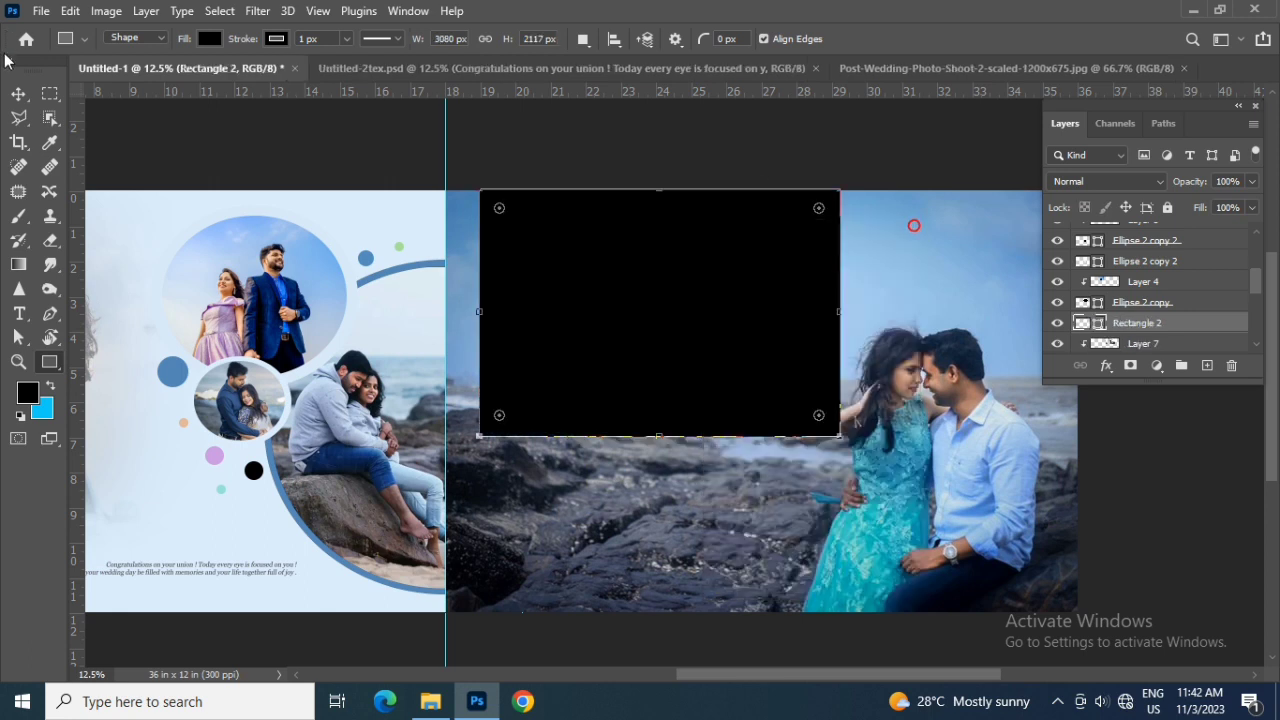
{"action": "left_click", "coordinate": [18, 93]}
Fill the rectangle with sky blue sampled from the photo and set its blend mode to Color.
{"action": "double_click", "coordinate": [1097, 328]}
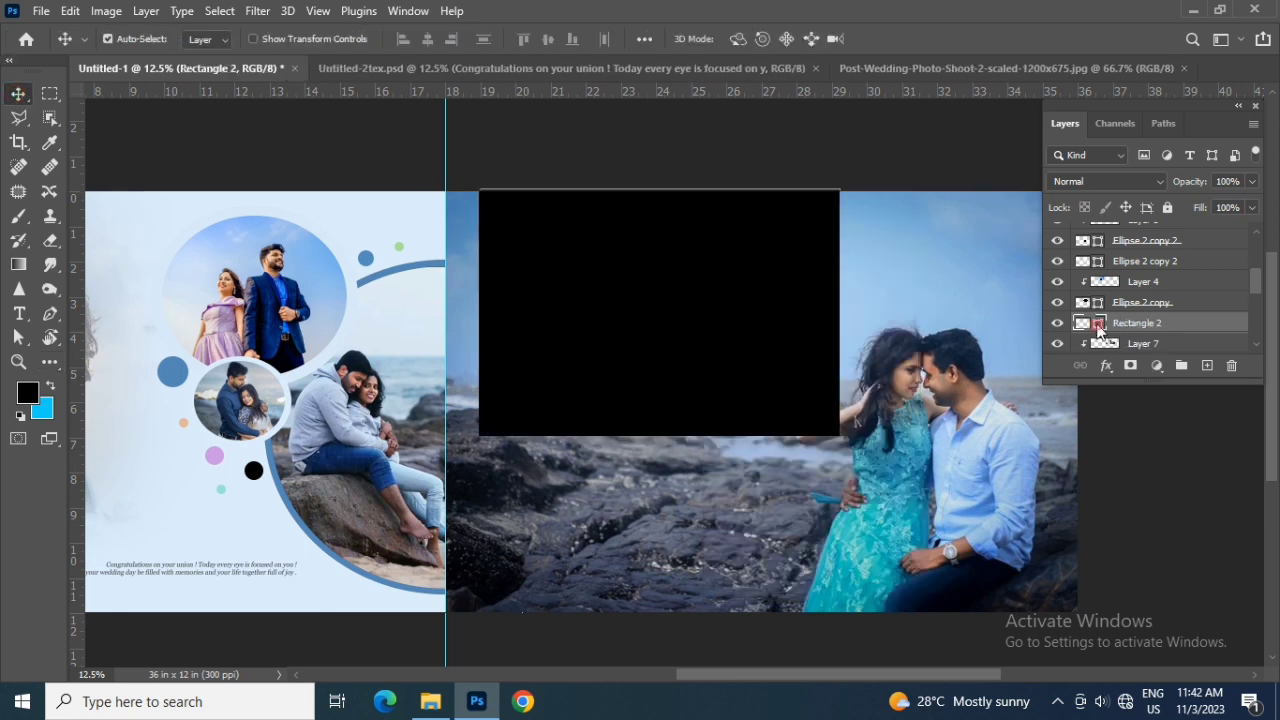
{"action": "left_click", "coordinate": [468, 220]}
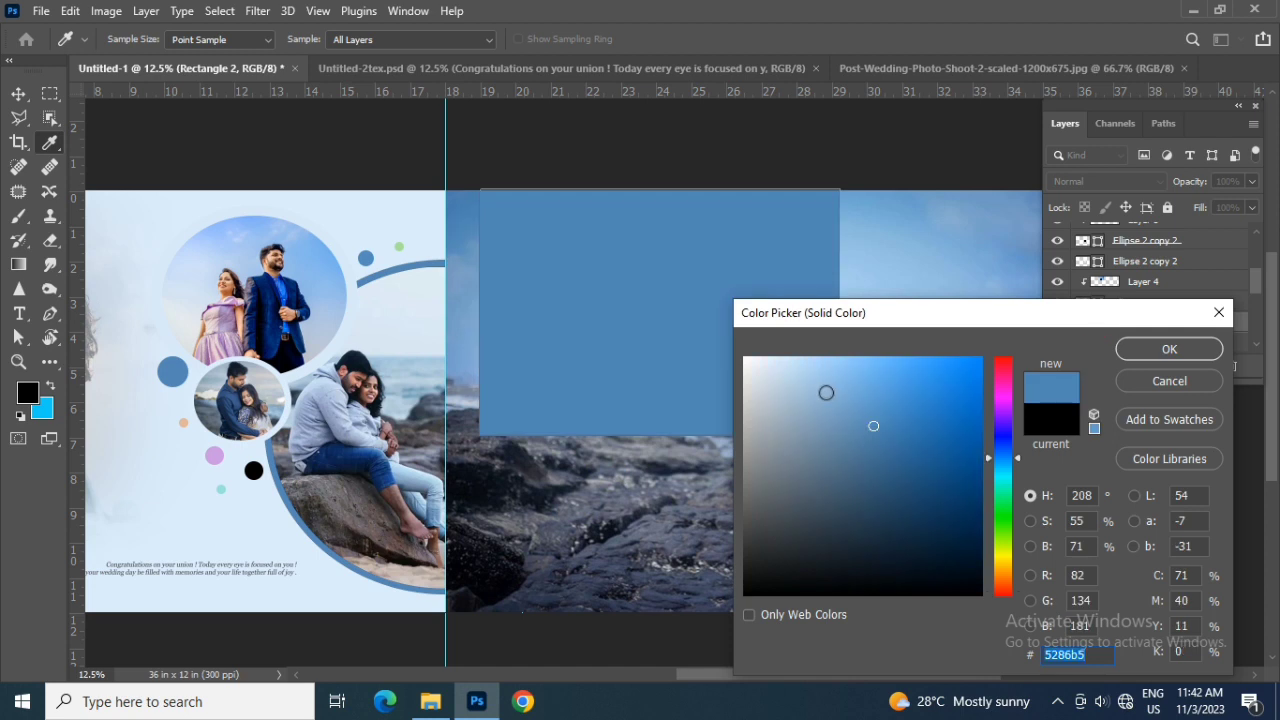
{"action": "left_click", "coordinate": [1169, 349]}
{"action": "left_click", "coordinate": [1081, 180]}
{"action": "left_click", "coordinate": [1081, 184]}
{"action": "key", "text": "Down"}
{"action": "key", "text": "Down"}
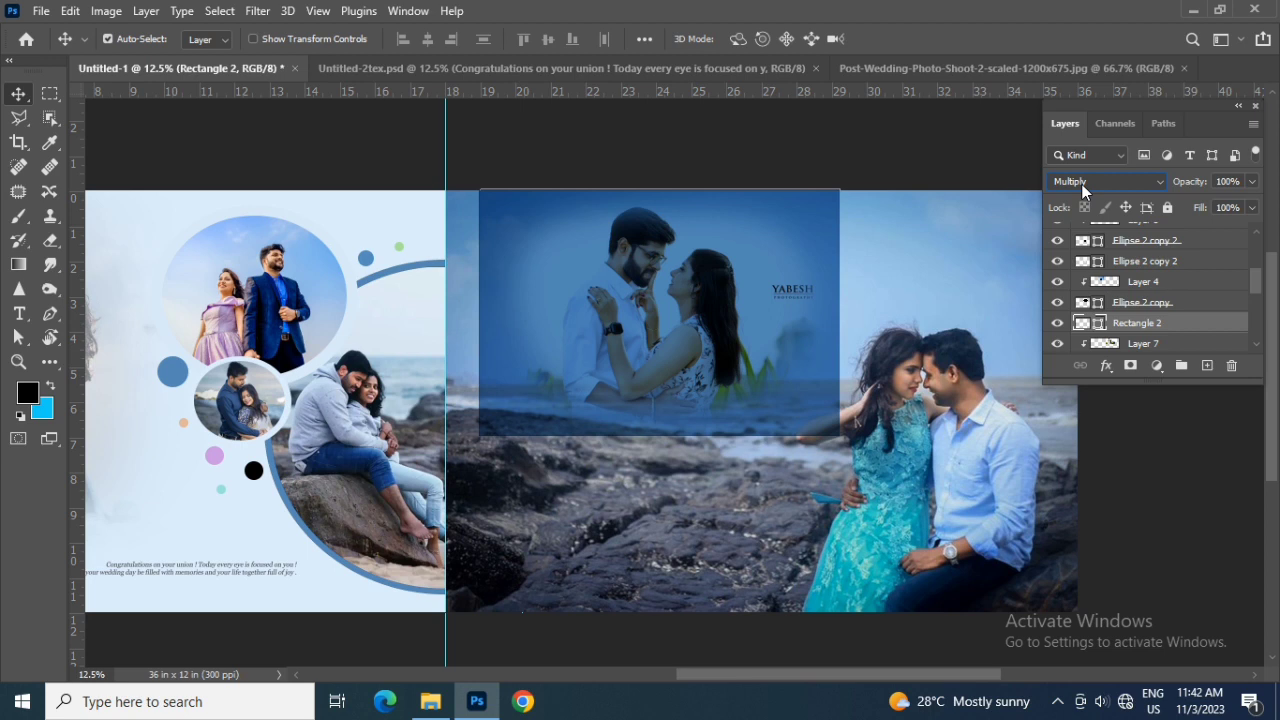
{"action": "key", "text": "Down"}
{"action": "key", "text": "Down"}
{"action": "key", "text": "Down"}
{"action": "key", "text": "Down"}
{"action": "key", "text": "Down"}
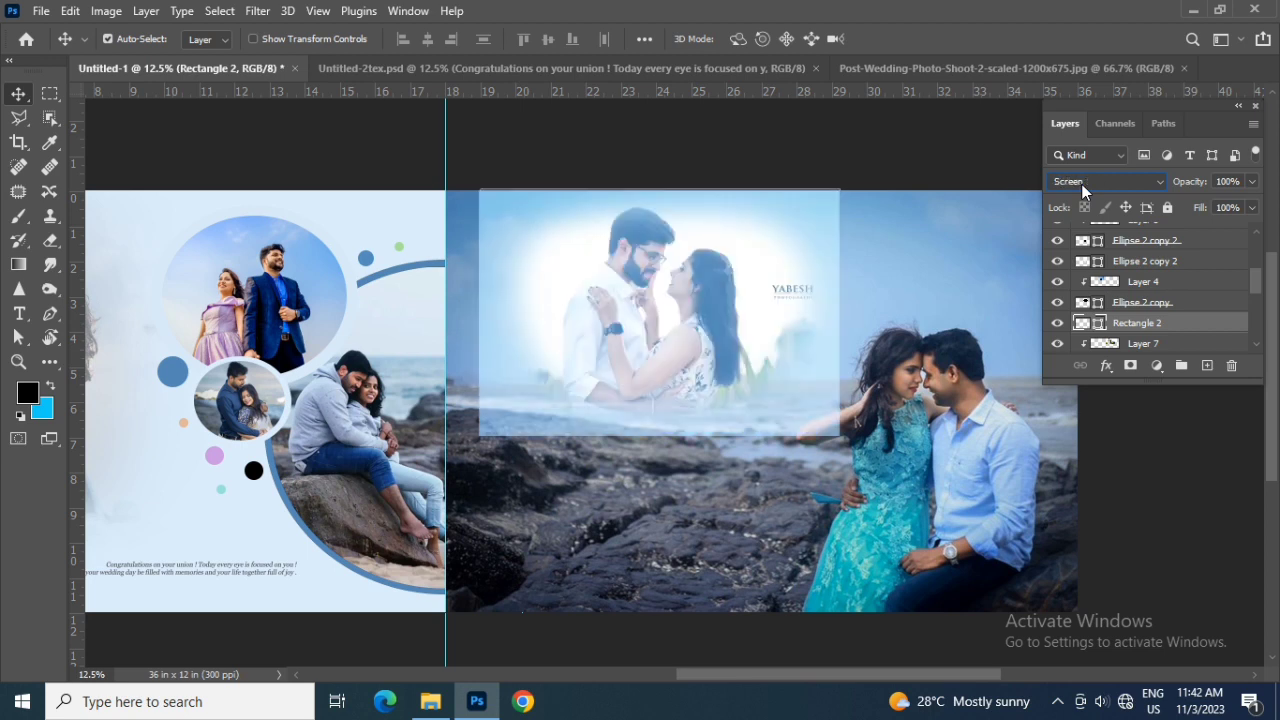
{"action": "key", "text": "Down"}
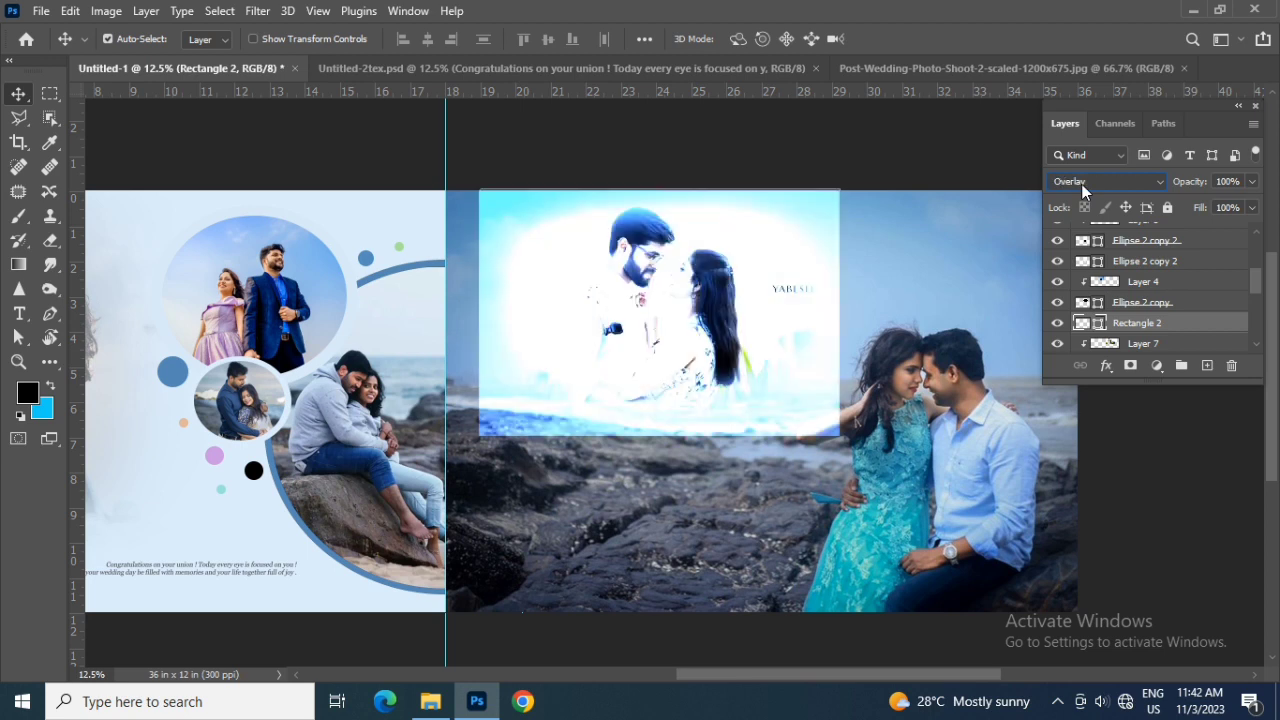
{"action": "key", "text": "Down"}
{"action": "key", "text": "Down"}
{"action": "key", "text": "Down"}
{"action": "key", "text": "Down"}
{"action": "key", "text": "Down"}
{"action": "key", "text": "Down"}
{"action": "key", "text": "Down"}
{"action": "key", "text": "Down"}
{"action": "key", "text": "Down"}
{"action": "key", "text": "Down"}
{"action": "key", "text": "Down"}
{"action": "key", "text": "Down"}
{"action": "key", "text": "Down"}
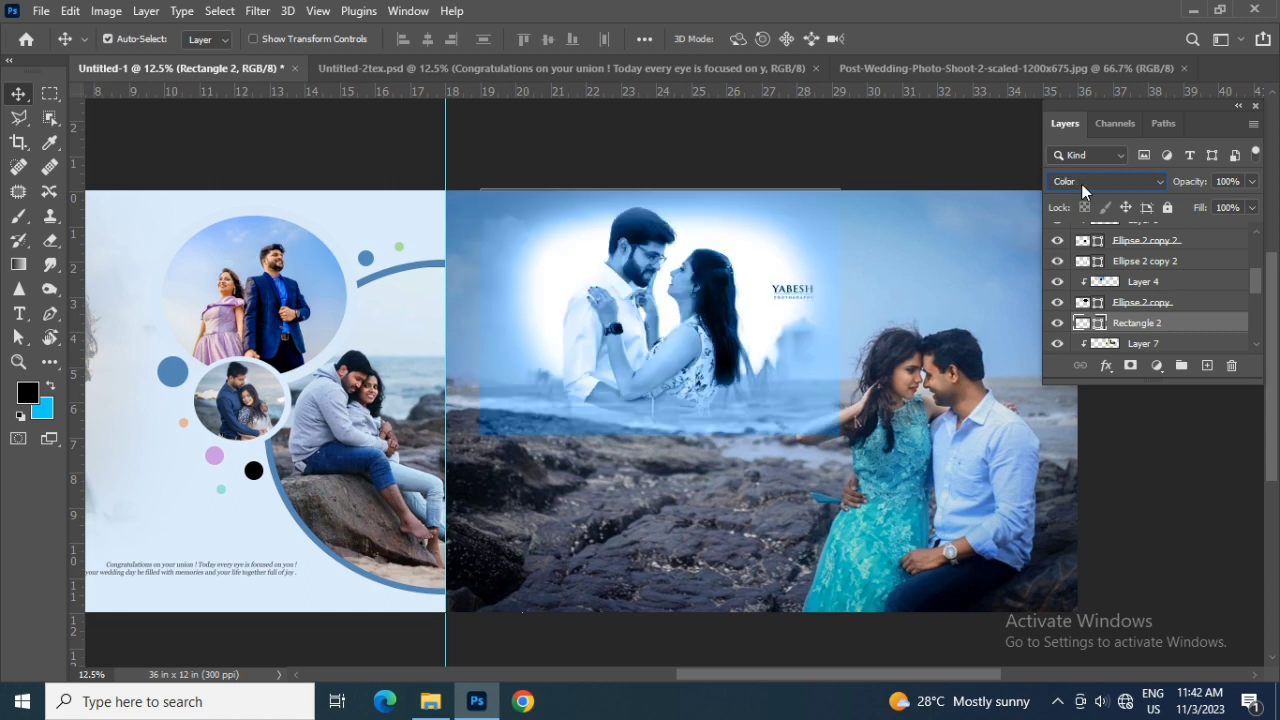
Clip the blue rectangle to the upper couple photo layer below it.
{"action": "right_click", "coordinate": [1161, 323]}
{"action": "left_click", "coordinate": [1036, 386]}
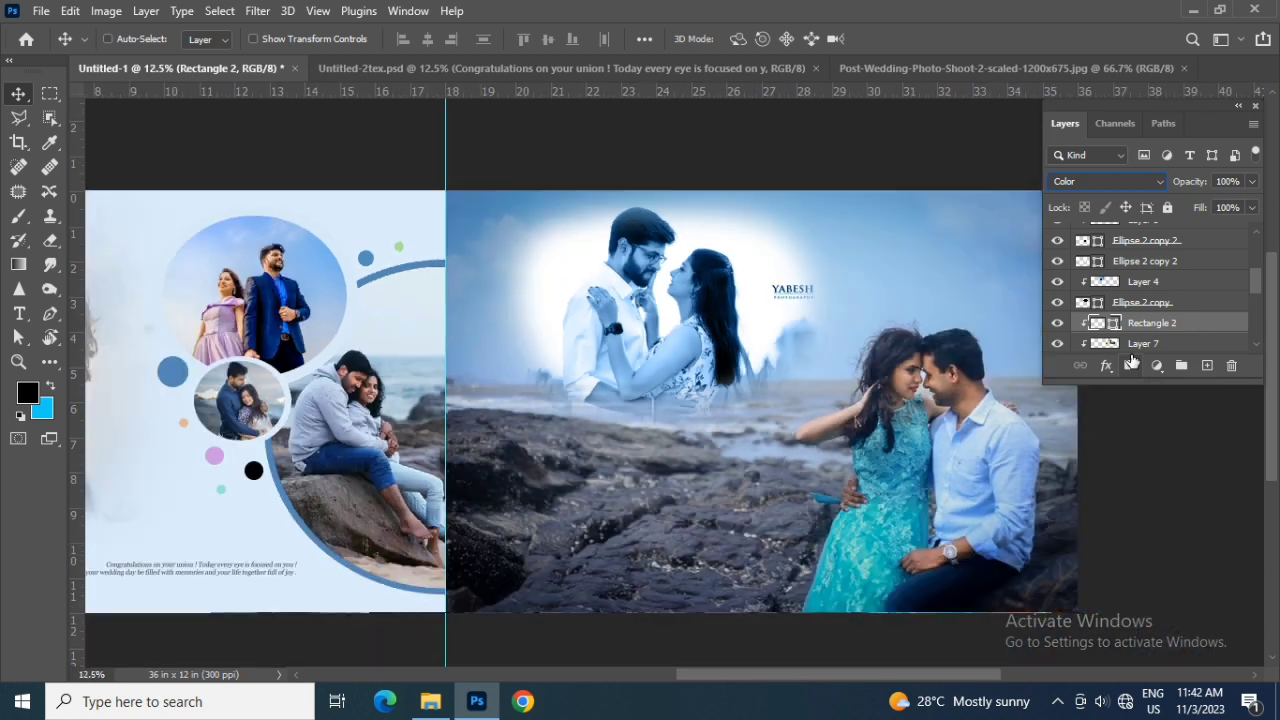
{"action": "key", "text": "ctrl"}
{"action": "left_click", "coordinate": [1143, 344]}
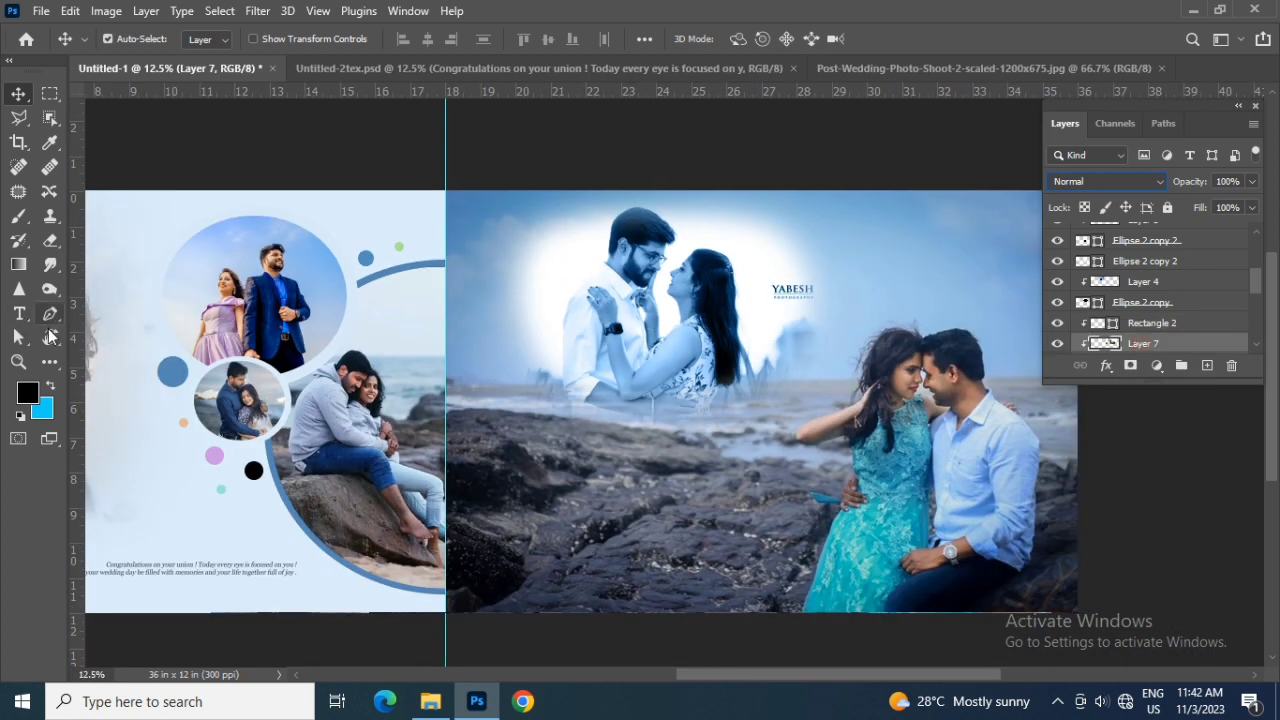
Patch the YABESH logo out of the sky using nearby sky texture.
{"action": "left_click", "coordinate": [18, 191]}
{"action": "left_click_drag", "start_coordinate": [793, 309], "coordinate": [795, 305]}
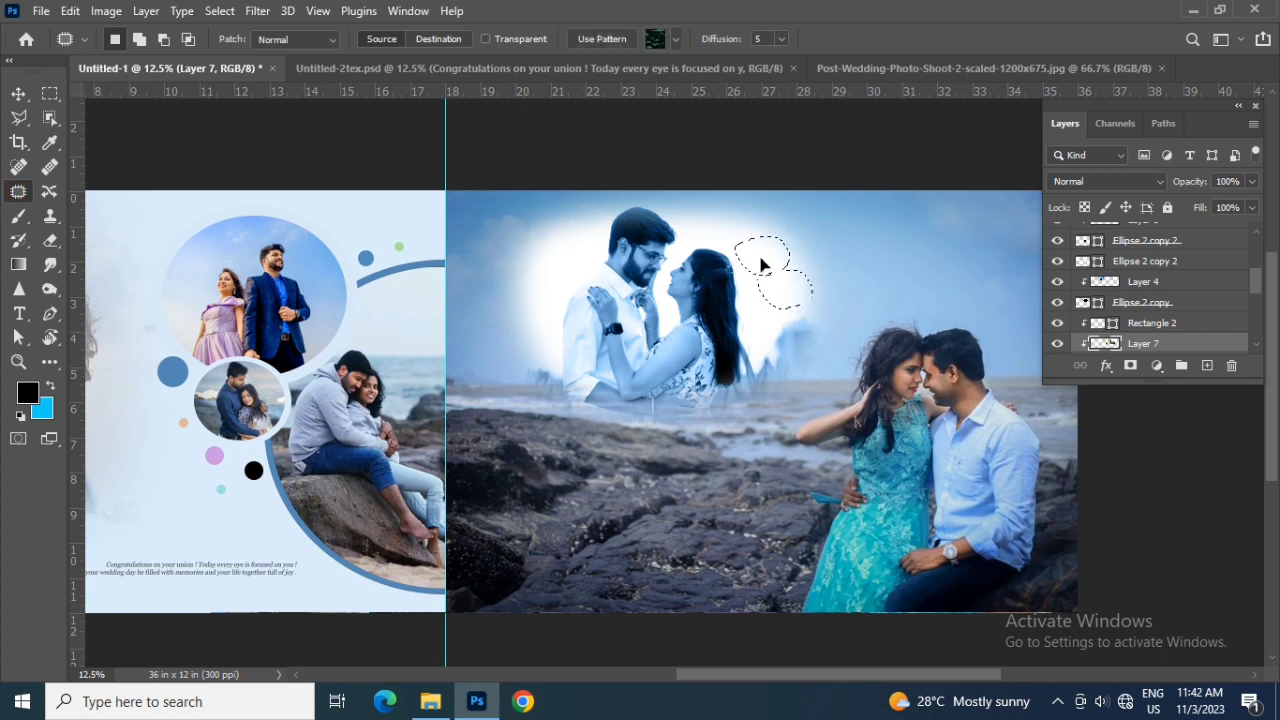
{"action": "mouse_move", "coordinate": [795, 305]}
{"action": "left_mouse_down"}
{"action": "mouse_move", "coordinate": [812, 357]}
{"action": "mouse_move", "coordinate": [766, 263]}
{"action": "left_mouse_up"}
{"action": "left_click", "coordinate": [807, 364]}
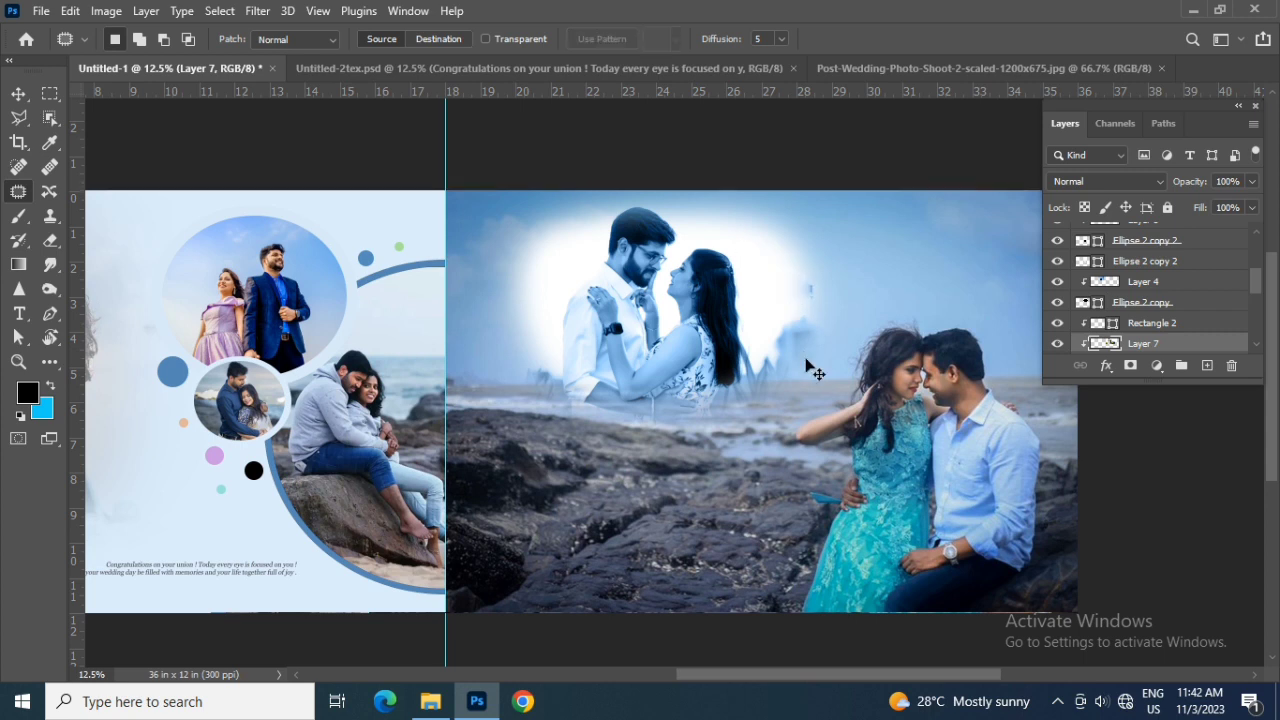
{"action": "left_click_drag", "start_coordinate": [797, 287], "coordinate": [776, 292]}
{"action": "left_click", "coordinate": [810, 365]}
Lower the blue tint's opacity to 76% and set the upper photo layer to 91%.
{"action": "left_click", "coordinate": [18, 93]}
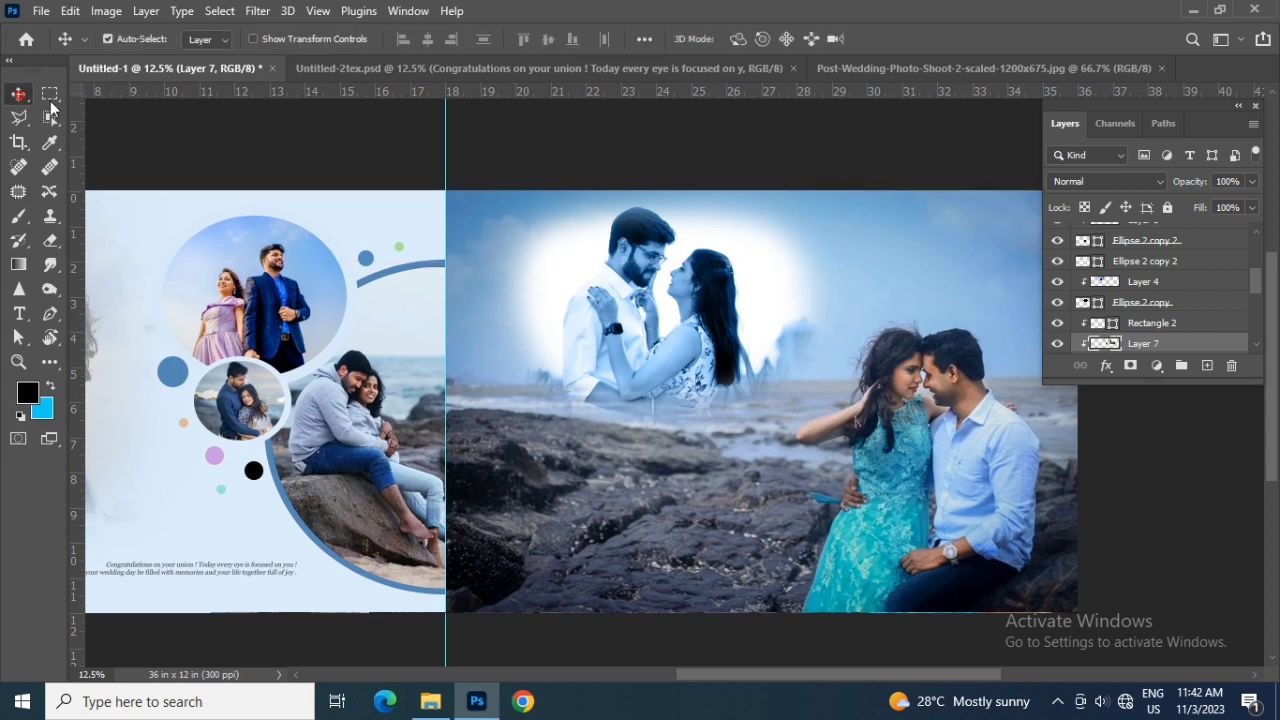
{"action": "scroll", "coordinate": [1155, 328], "scroll_direction": "down", "scroll_amount": 1}
{"action": "left_click", "coordinate": [1146, 304], "text": "shift"}
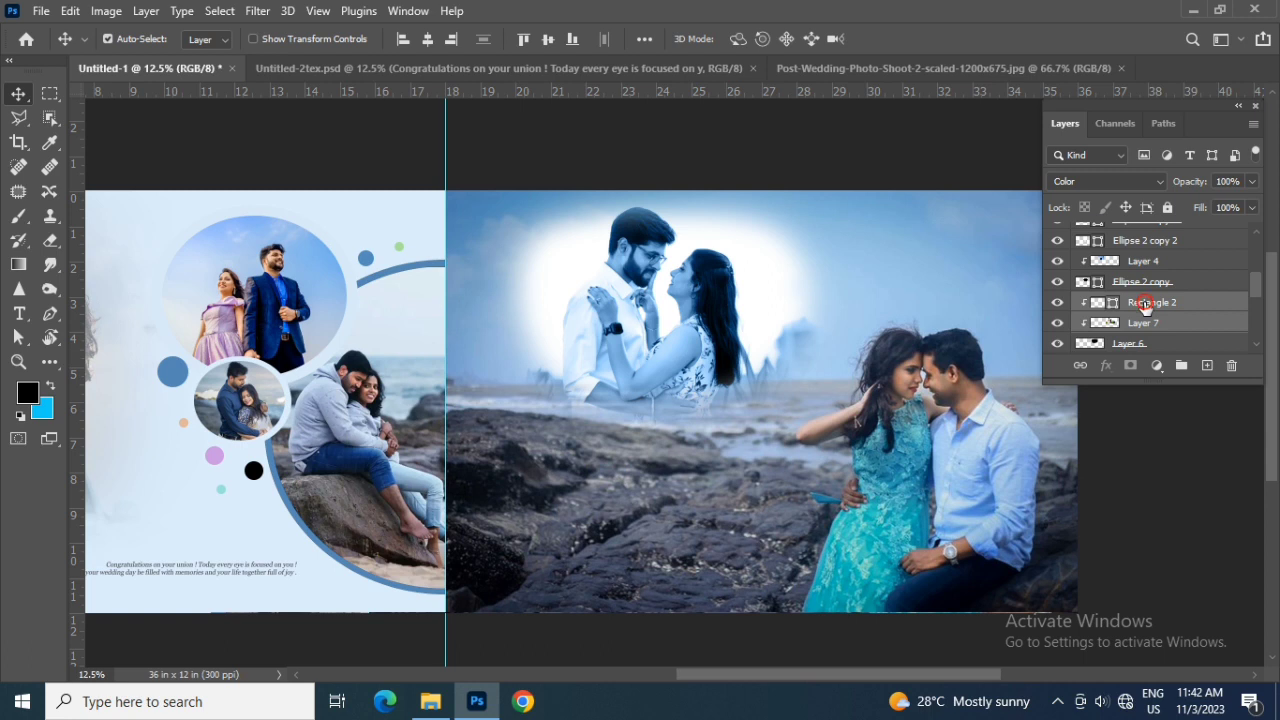
{"action": "left_click", "coordinate": [1146, 304]}
{"action": "left_click_drag", "start_coordinate": [1195, 190], "coordinate": [1173, 190]}
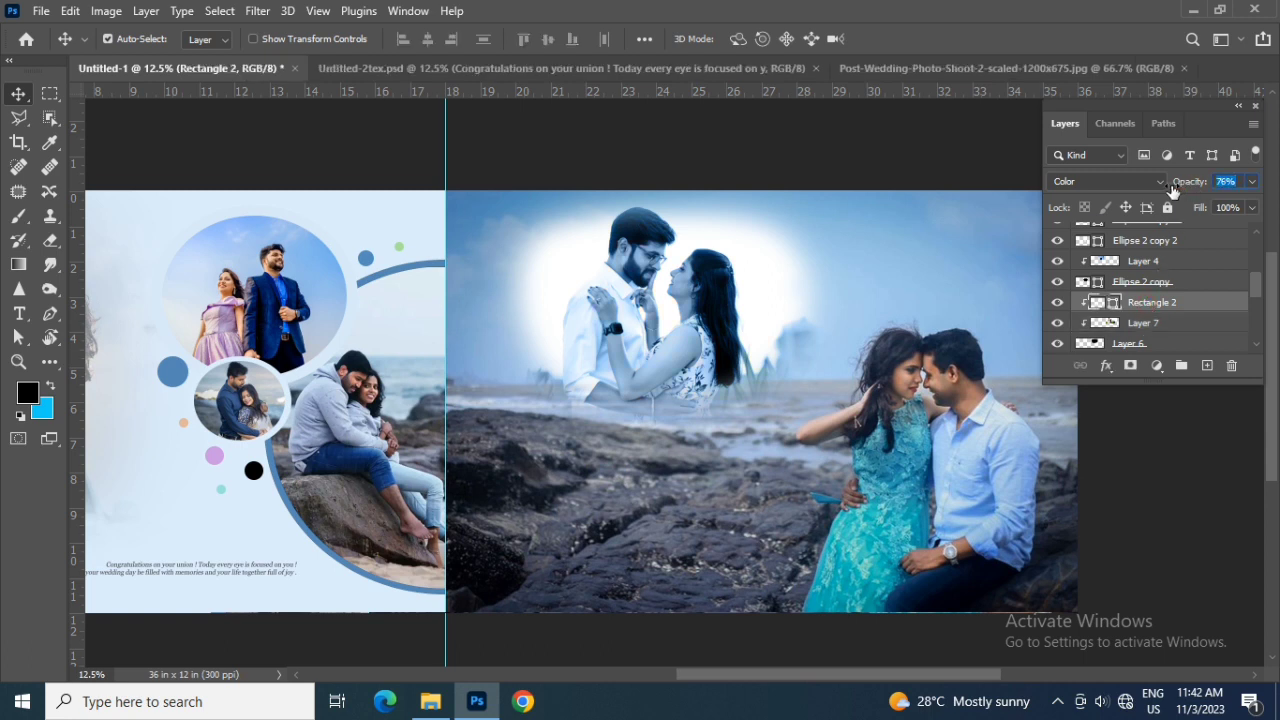
{"action": "left_click", "coordinate": [1158, 323]}
{"action": "left_click_drag", "start_coordinate": [1190, 185], "coordinate": [1181, 188]}
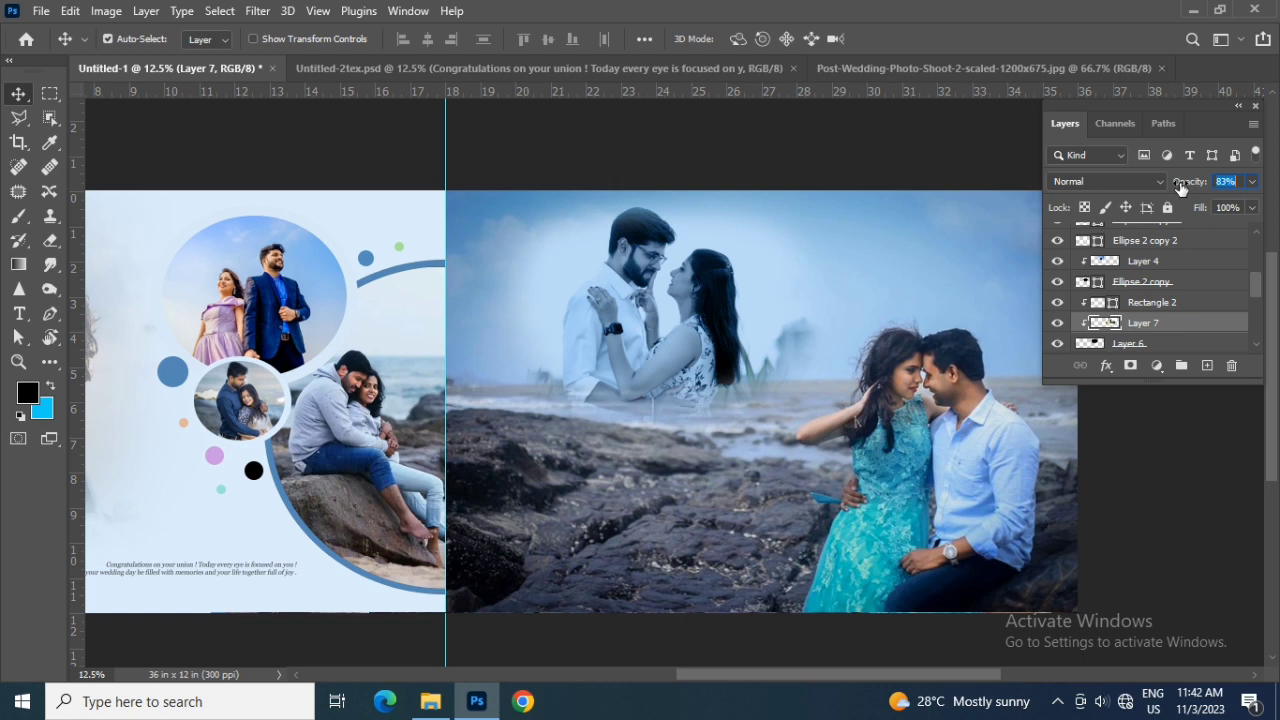
{"action": "left_click_drag", "start_coordinate": [1196, 185], "coordinate": [1191, 182]}
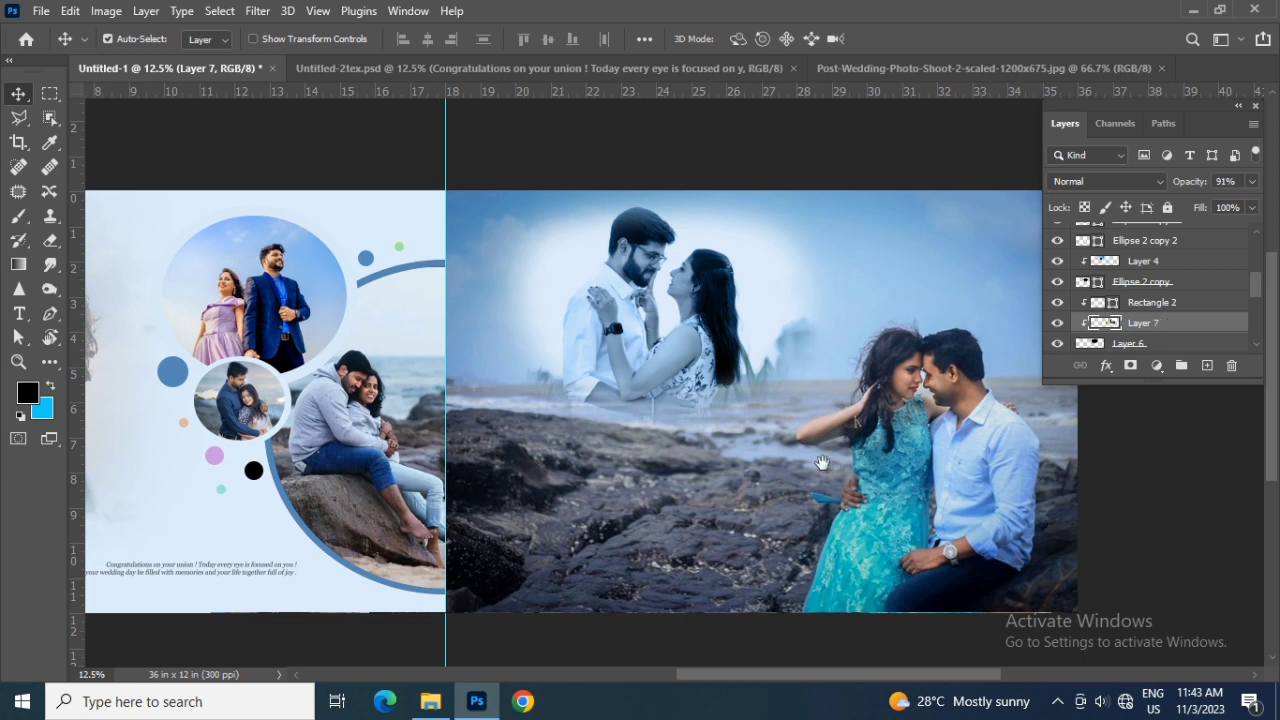
{"action": "left_click_drag", "start_coordinate": [813, 487], "coordinate": [715, 478]}
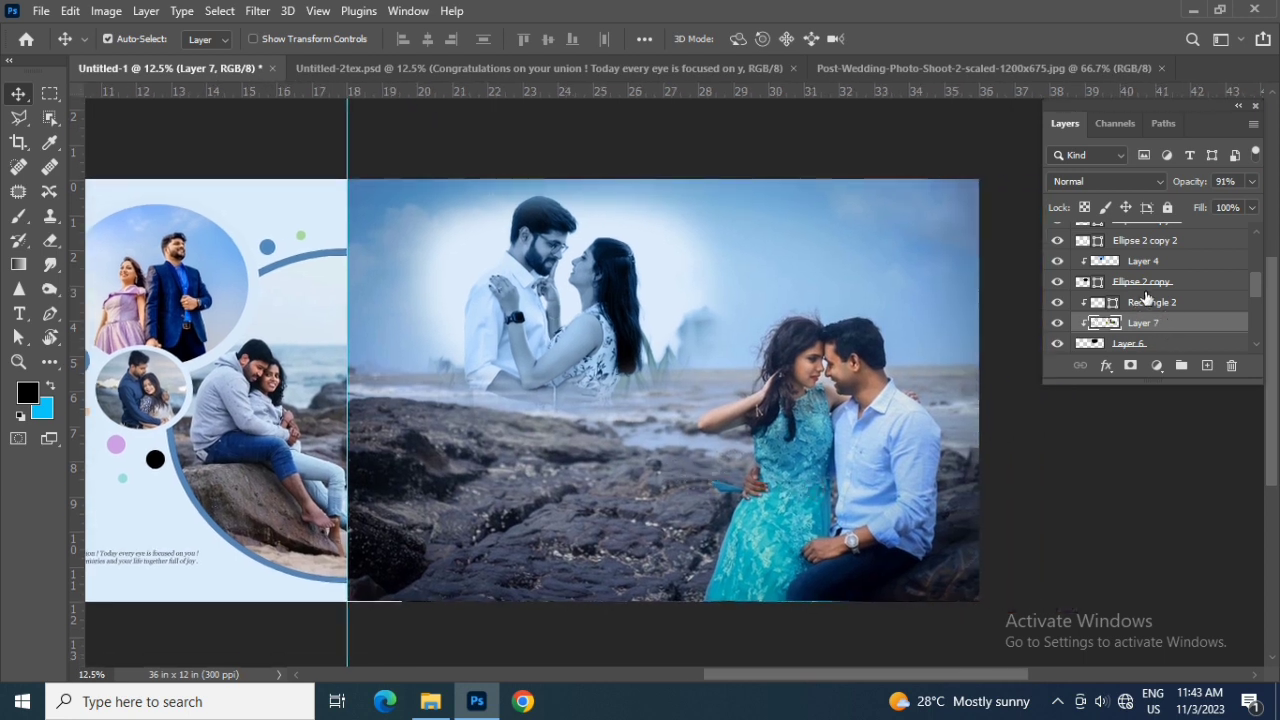
Drag the love MOMENT and THE WEDDING titles from Untitled-2tex.psd onto the spread's right page.
{"action": "scroll", "coordinate": [1147, 293], "scroll_direction": "up", "scroll_amount": 5}
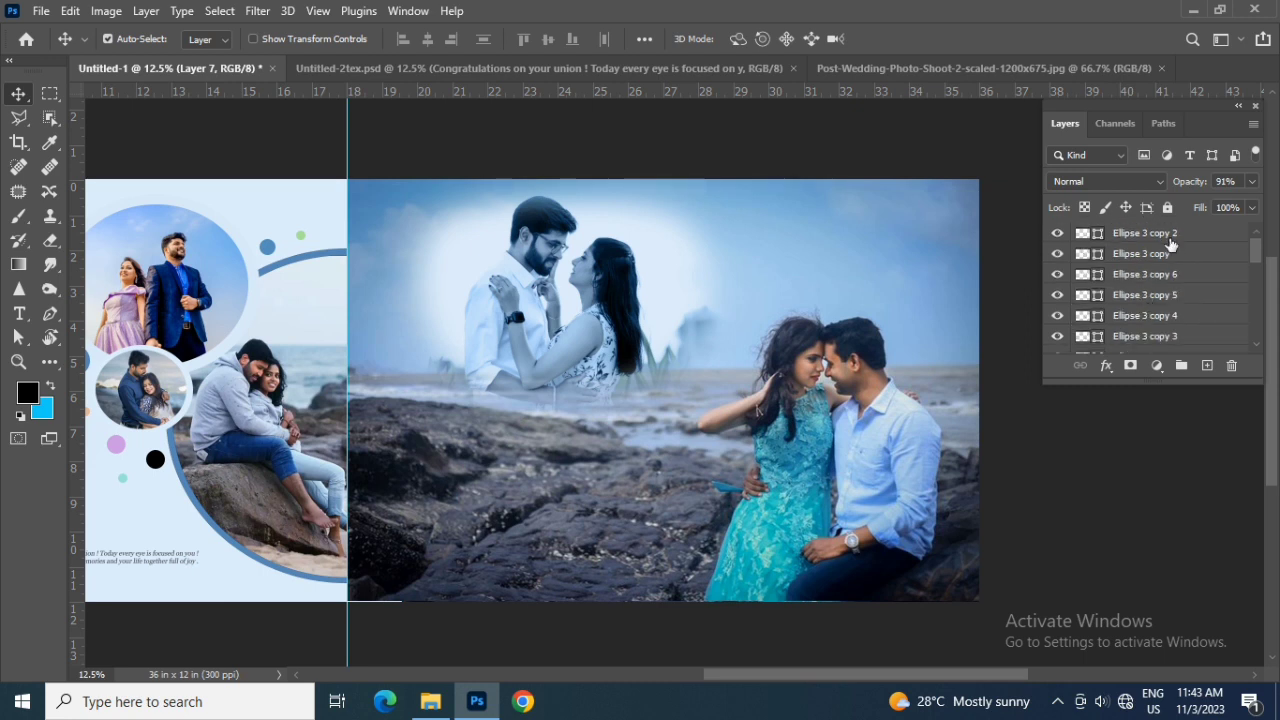
{"action": "left_click", "coordinate": [1168, 235]}
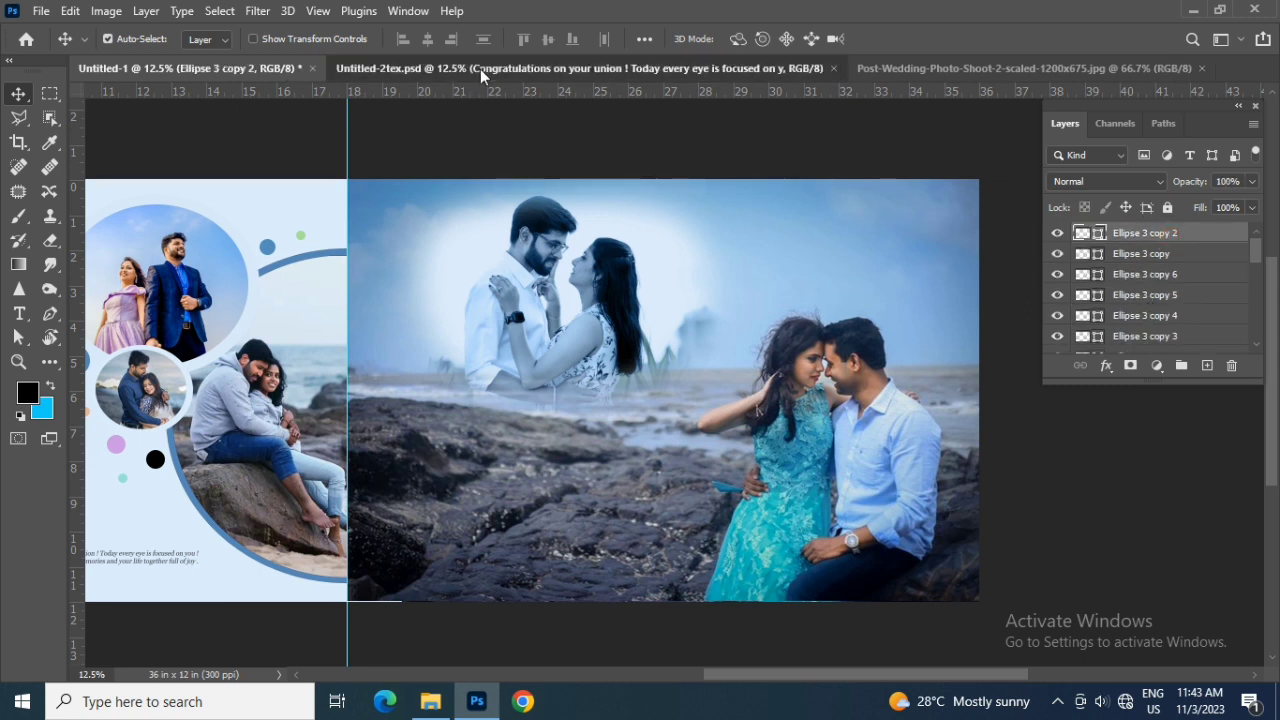
{"action": "left_click", "coordinate": [480, 69]}
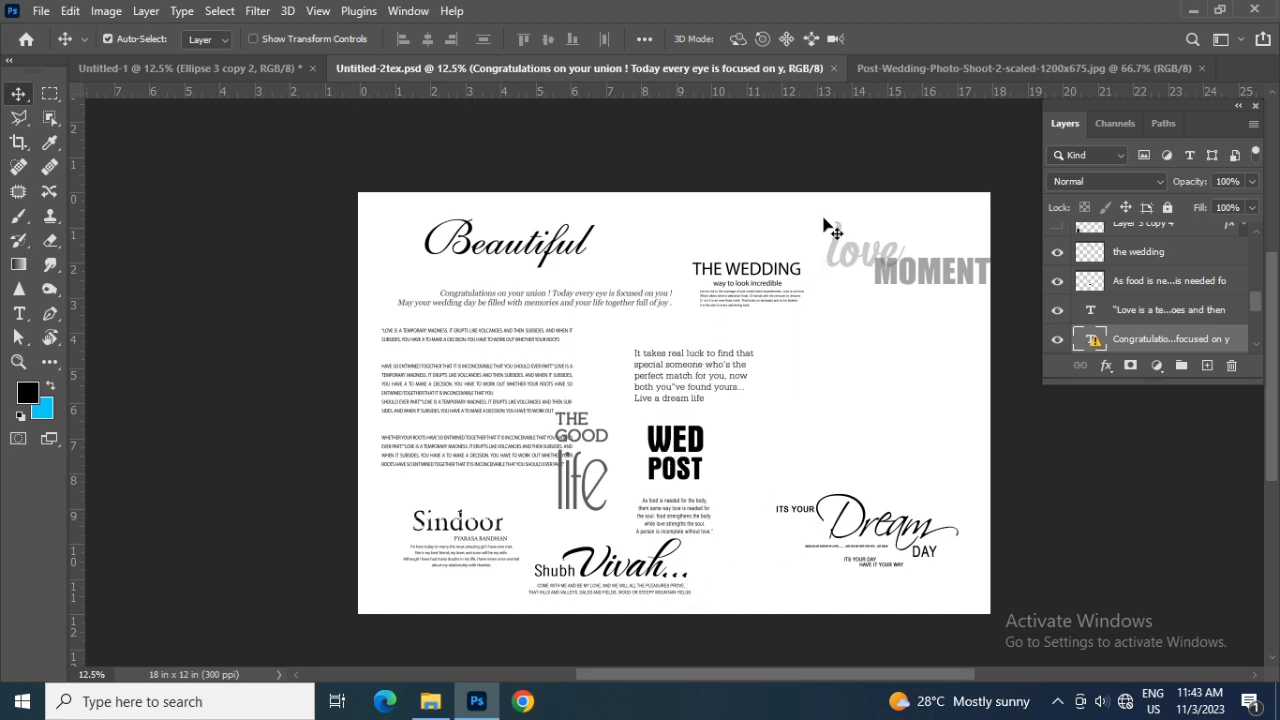
{"action": "left_click_drag", "start_coordinate": [829, 223], "coordinate": [748, 247]}
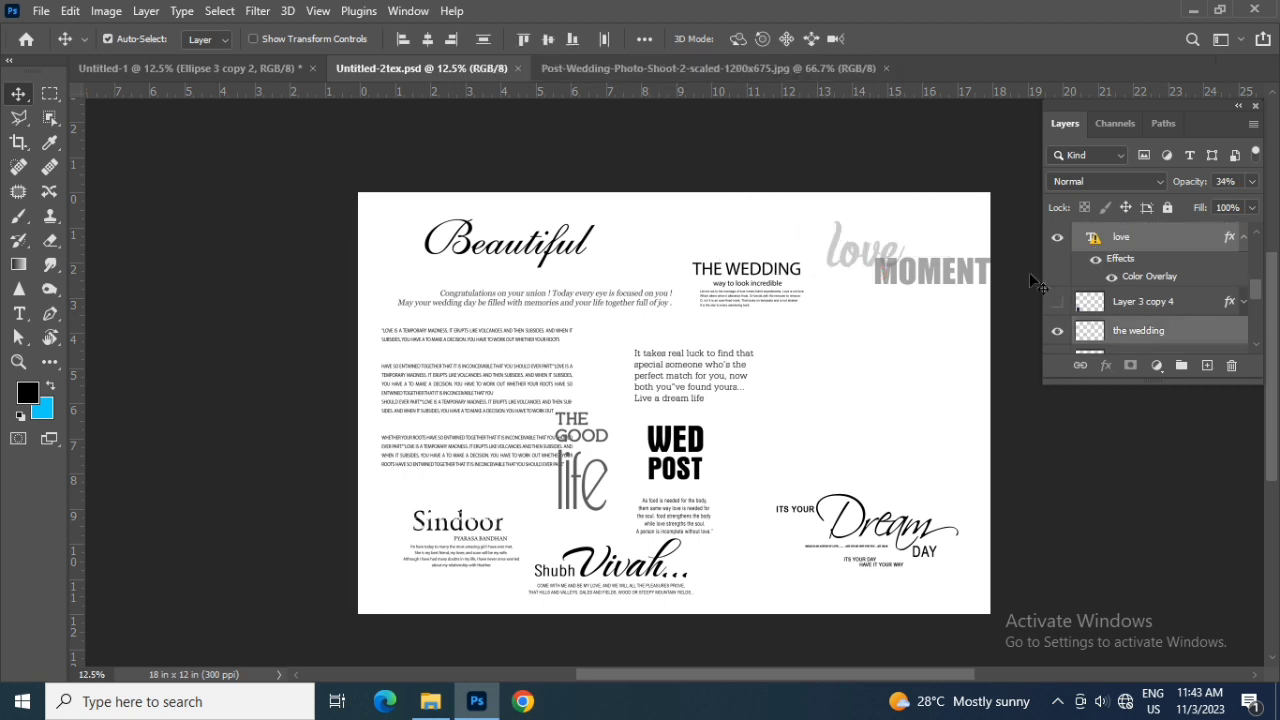
{"action": "left_click_drag", "start_coordinate": [871, 234], "coordinate": [874, 245]}
{"action": "mouse_move", "coordinate": [903, 293]}
{"action": "left_mouse_down"}
{"action": "mouse_move", "coordinate": [262, 68]}
{"action": "mouse_move", "coordinate": [280, 86]}
{"action": "left_mouse_up"}
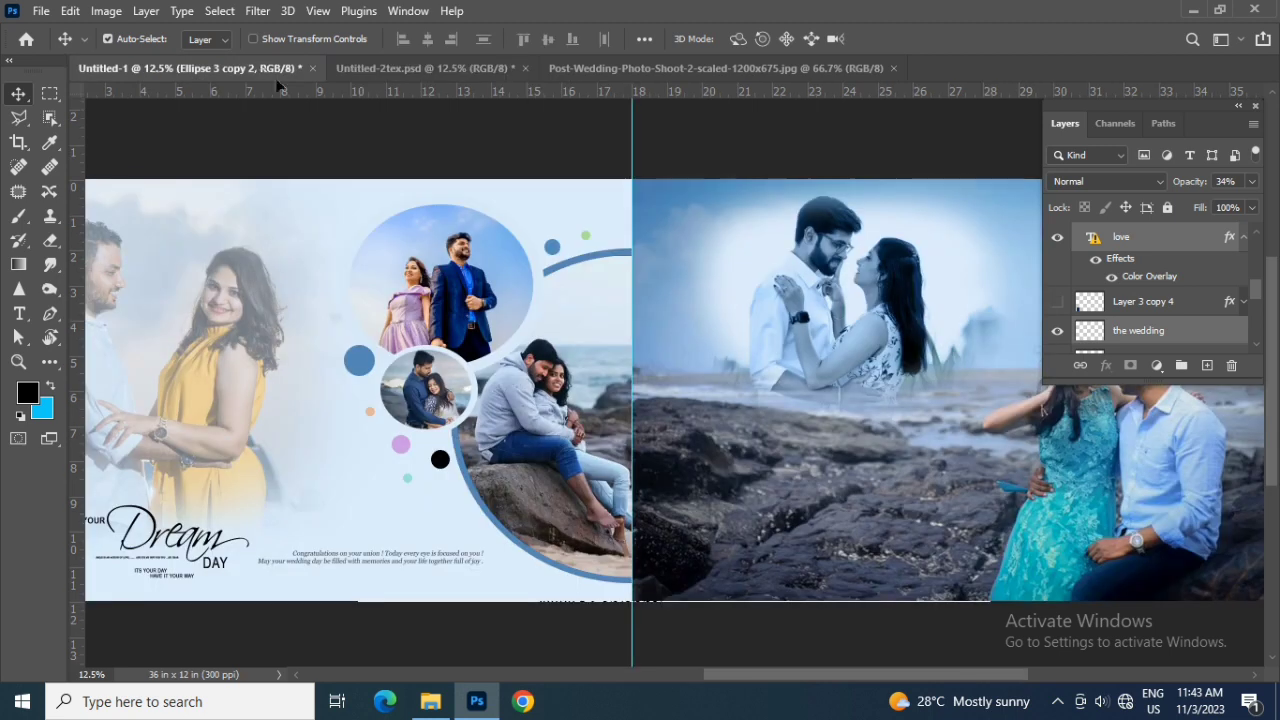
{"action": "left_click_drag", "start_coordinate": [807, 467], "coordinate": [807, 467]}
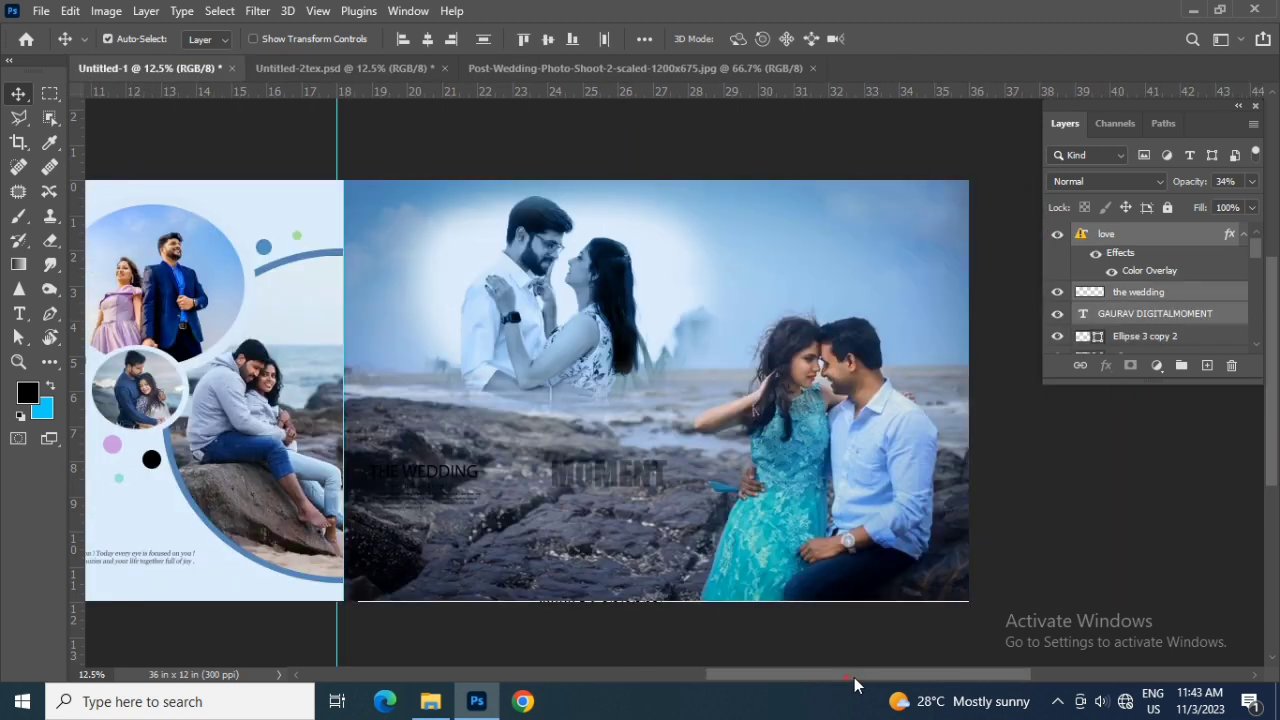
{"action": "left_click_drag", "start_coordinate": [855, 678], "coordinate": [870, 676]}
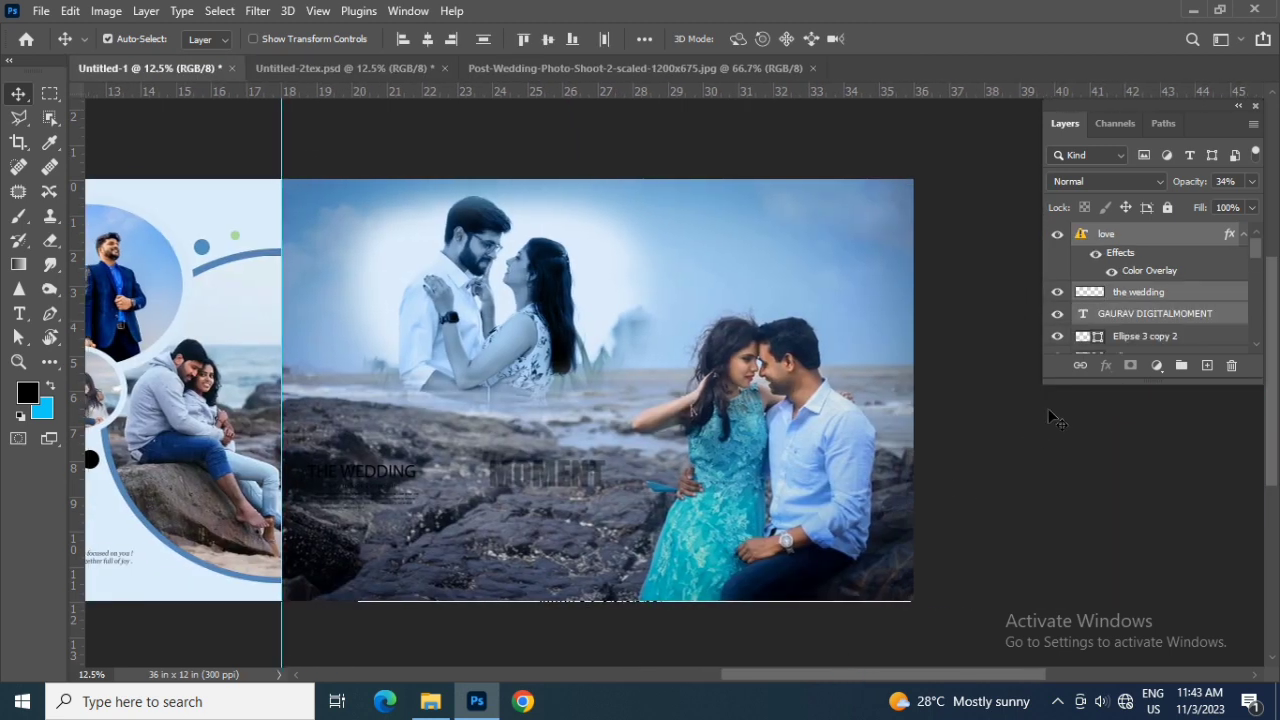
Locate the 'the wedding' text on the canvas and delete that layer.
{"action": "left_click", "coordinate": [1066, 316]}
{"action": "left_click", "coordinate": [1058, 315]}
{"action": "left_click", "coordinate": [1059, 315]}
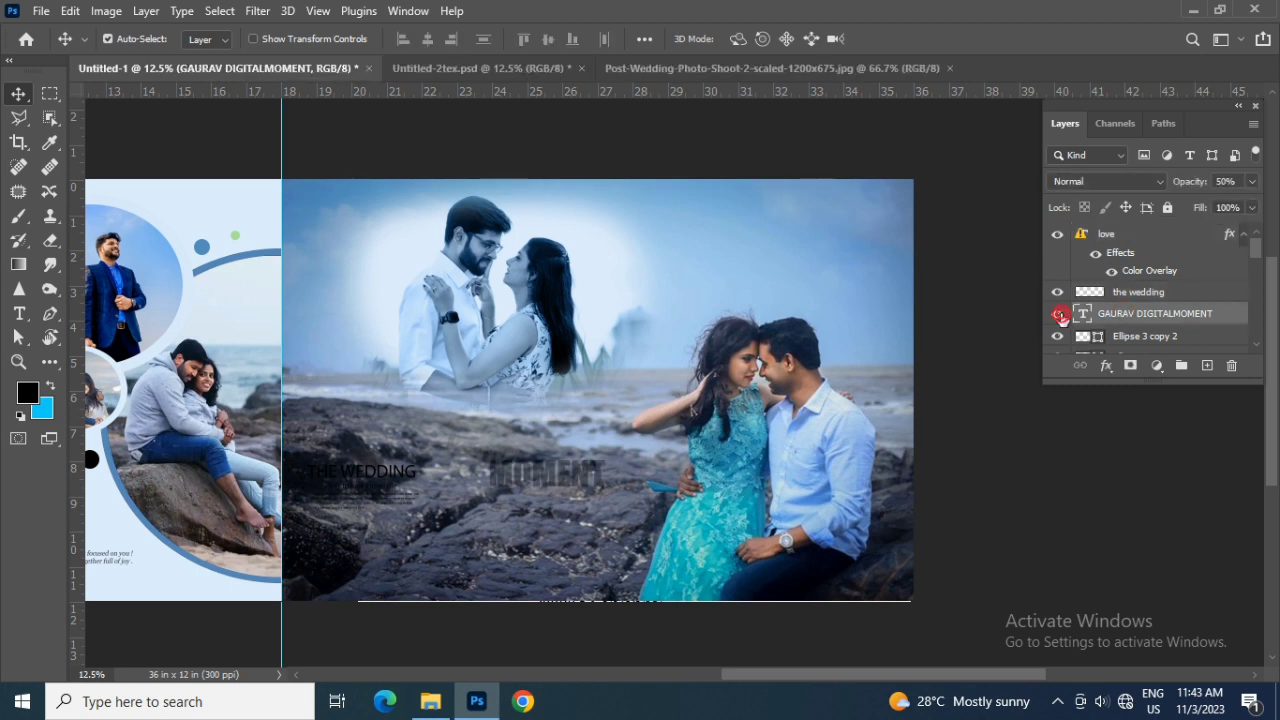
{"action": "scroll", "coordinate": [1072, 285], "scroll_direction": "down", "scroll_amount": 1}
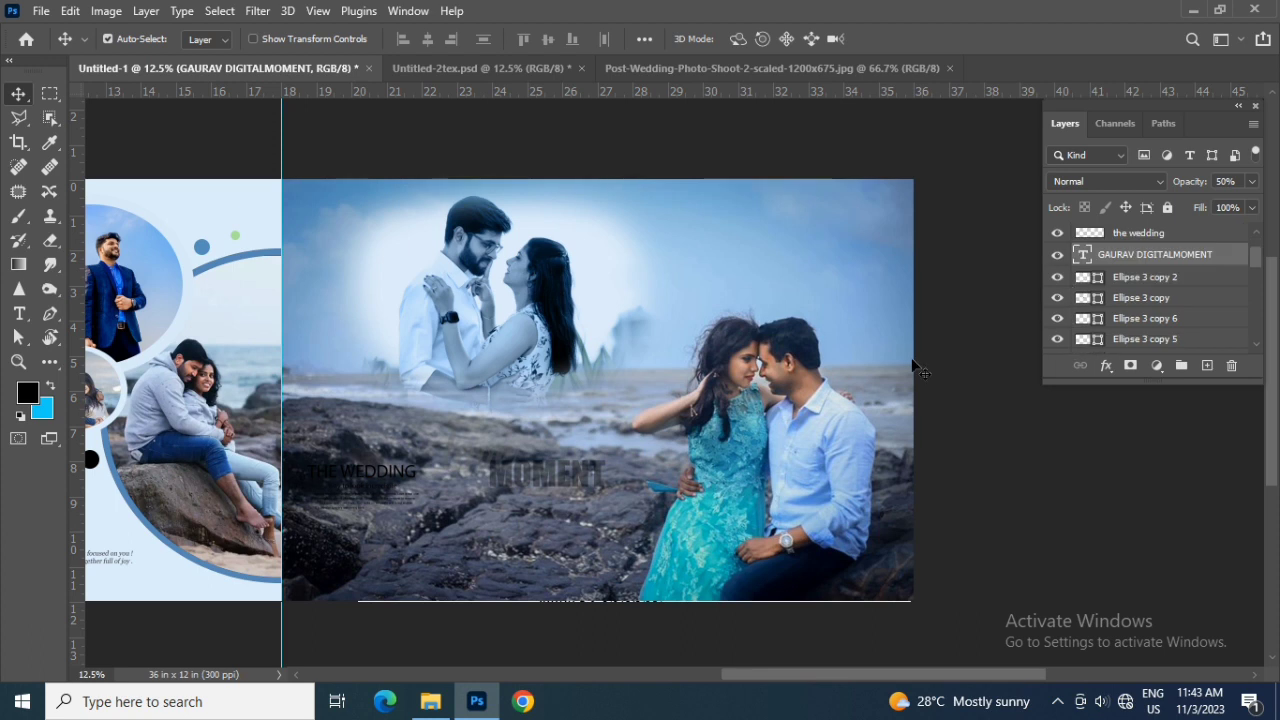
{"action": "left_click", "coordinate": [418, 480]}
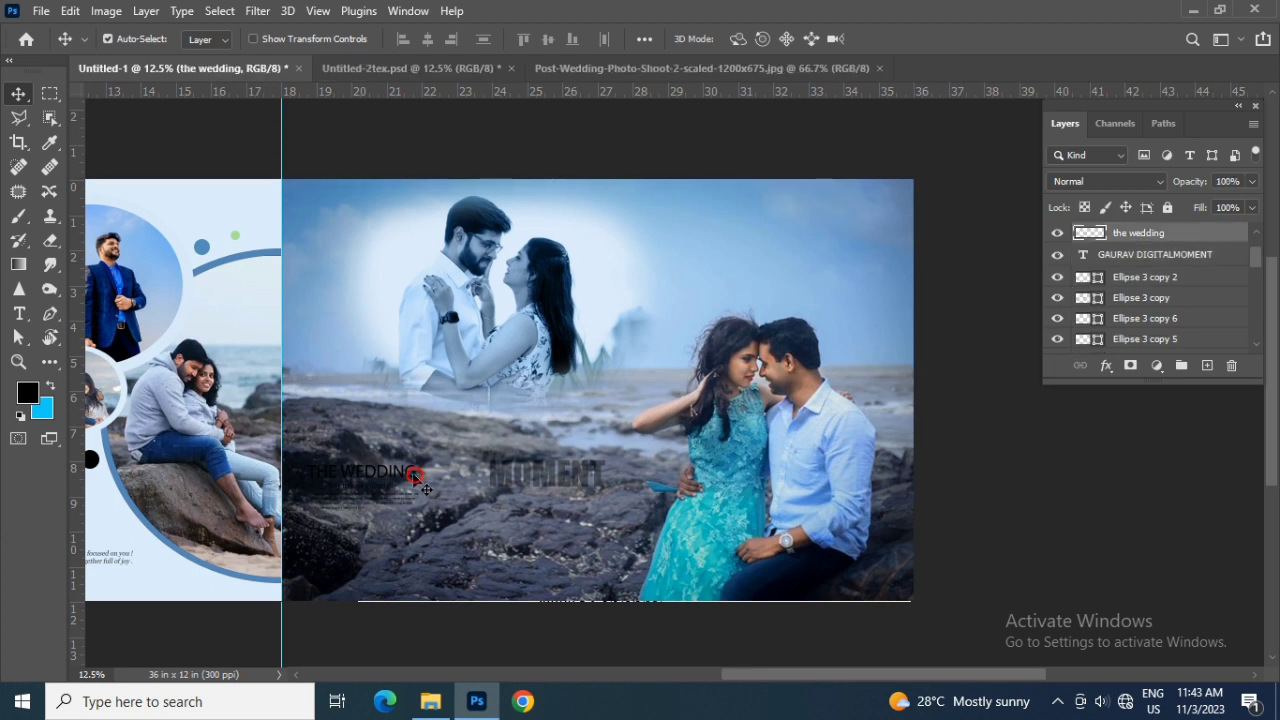
{"action": "key", "text": "Delete"}
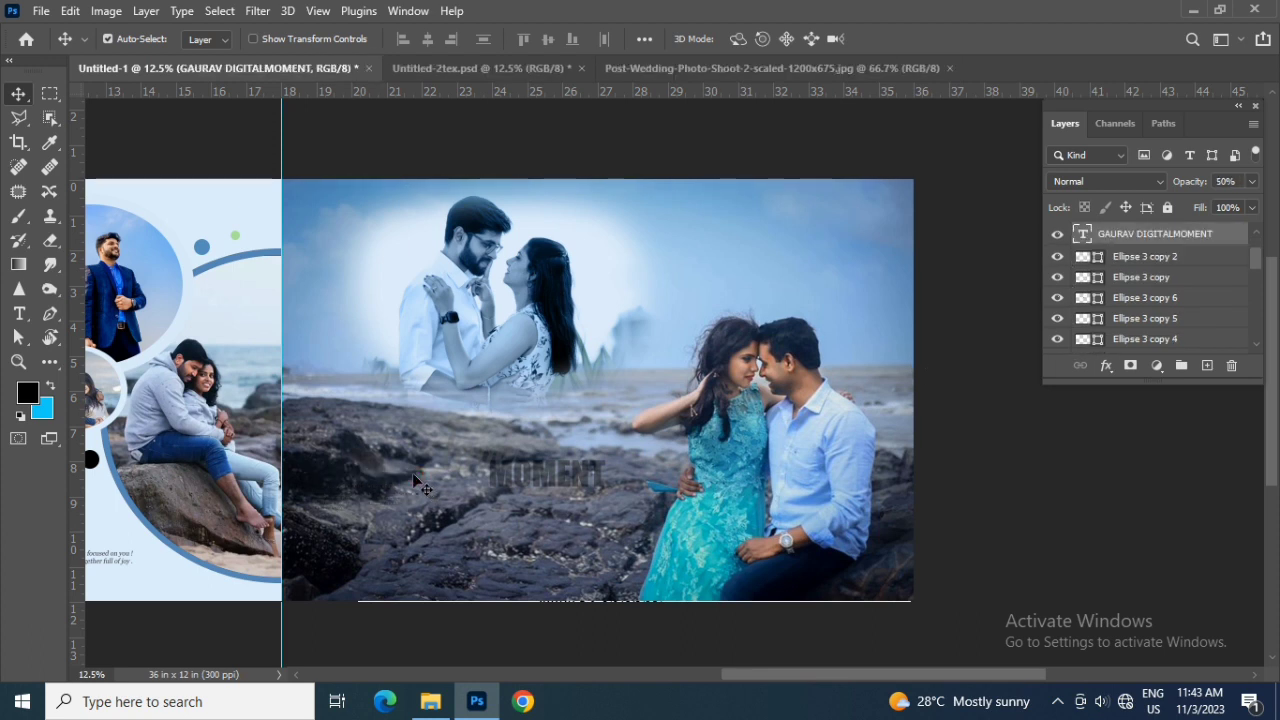
Find and select the love text layer in the Layers panel.
{"action": "scroll", "coordinate": [1052, 268], "scroll_direction": "up", "scroll_amount": 1}
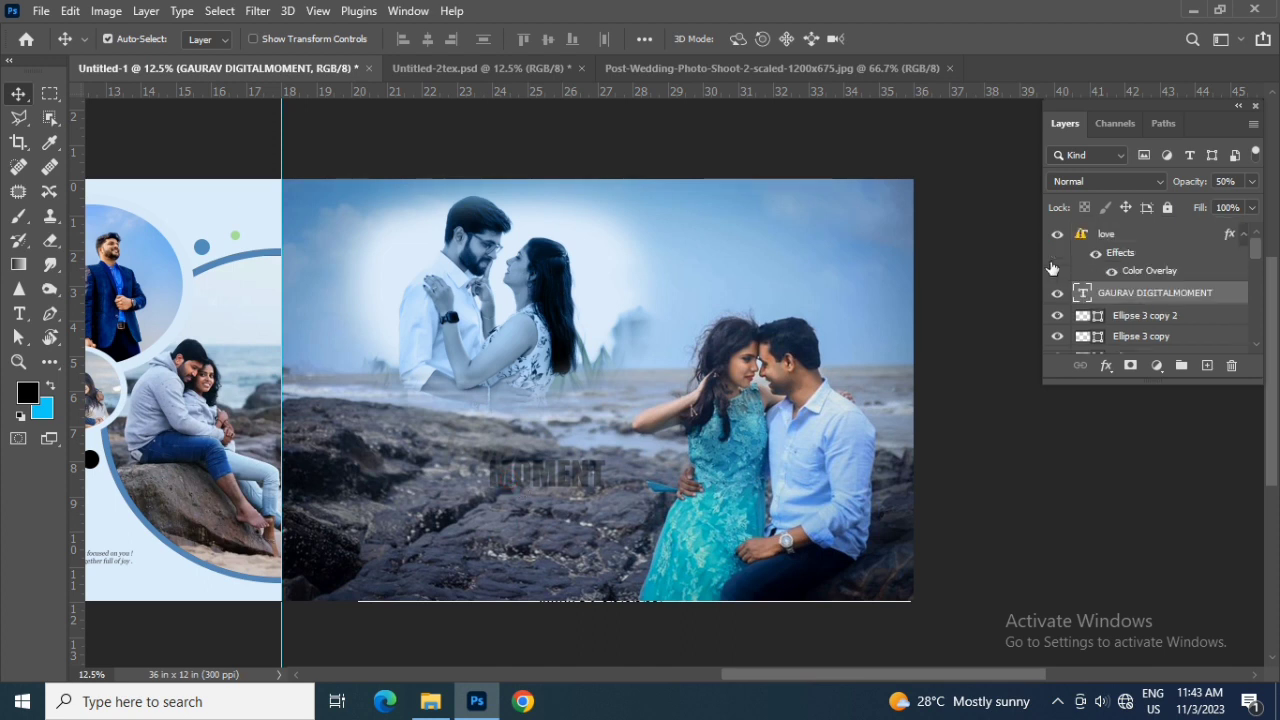
{"action": "left_click", "coordinate": [1057, 238]}
{"action": "left_click", "coordinate": [1057, 238]}
{"action": "left_click", "coordinate": [1166, 236]}
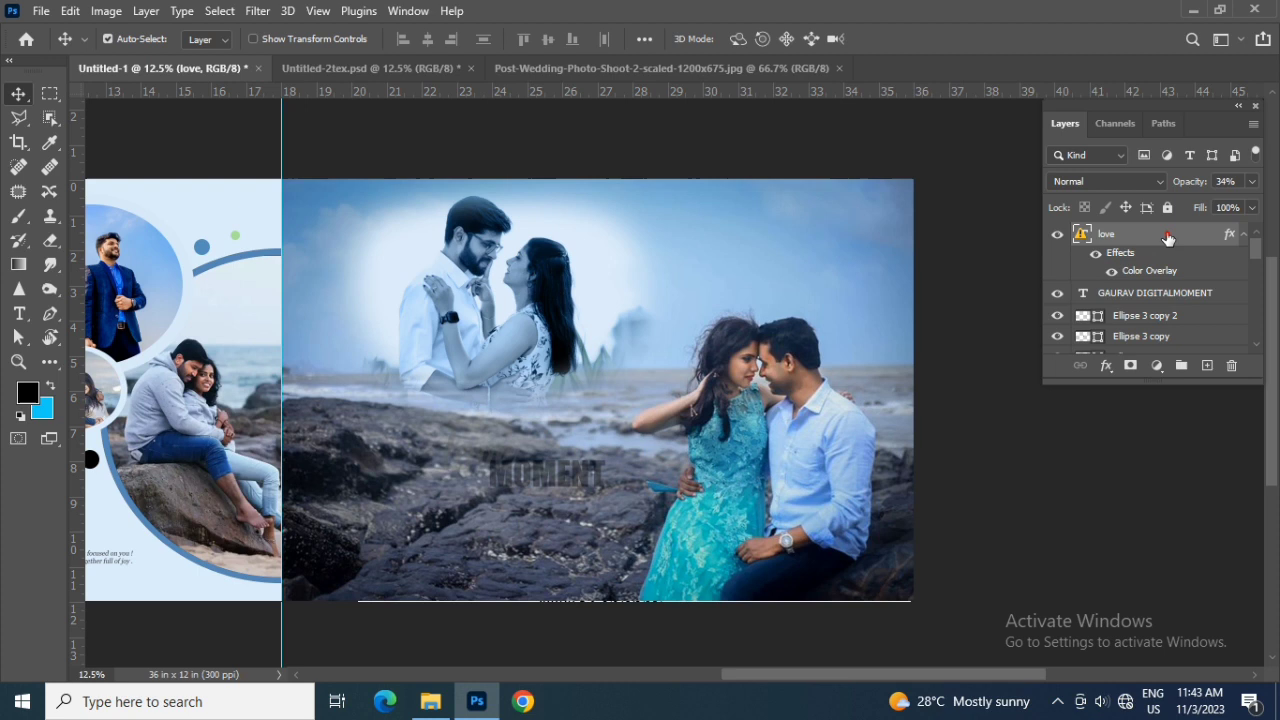
Give the love layer a white #ffffff Color Overlay and 93% opacity.
{"action": "double_click", "coordinate": [1168, 236]}
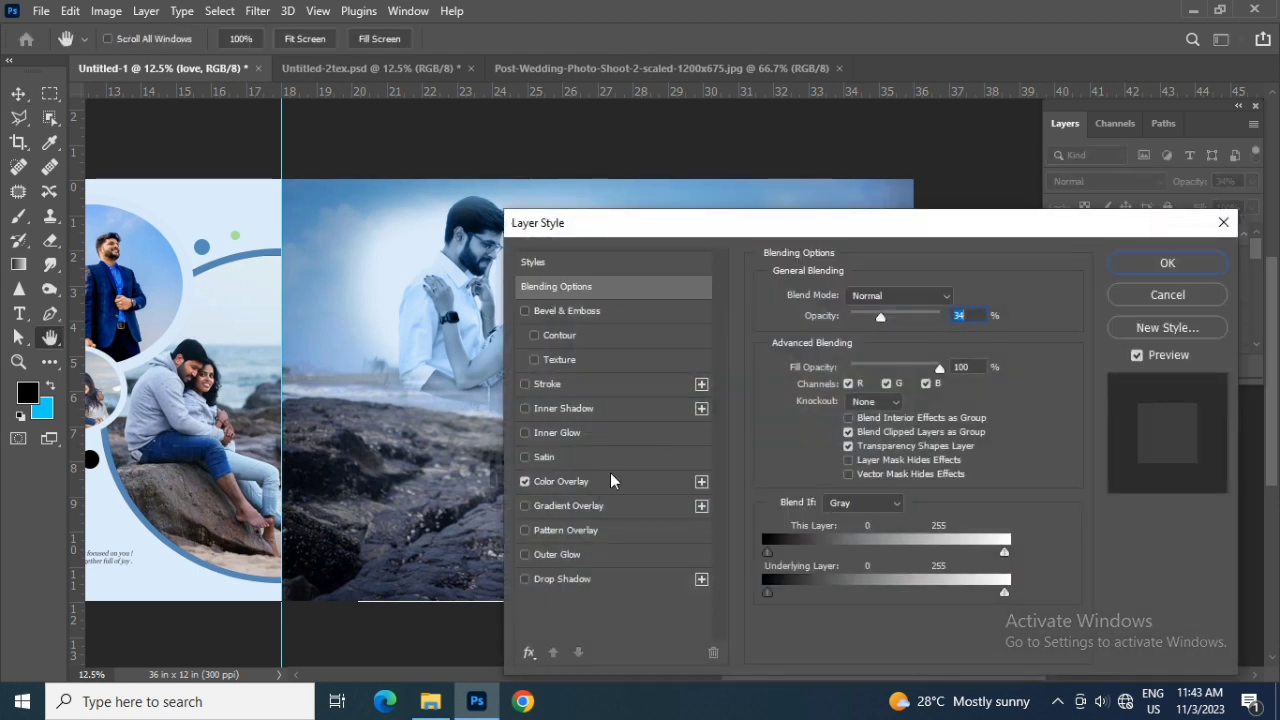
{"action": "left_click", "coordinate": [610, 478]}
{"action": "left_click", "coordinate": [959, 301]}
{"action": "type", "text": "ffffff"}
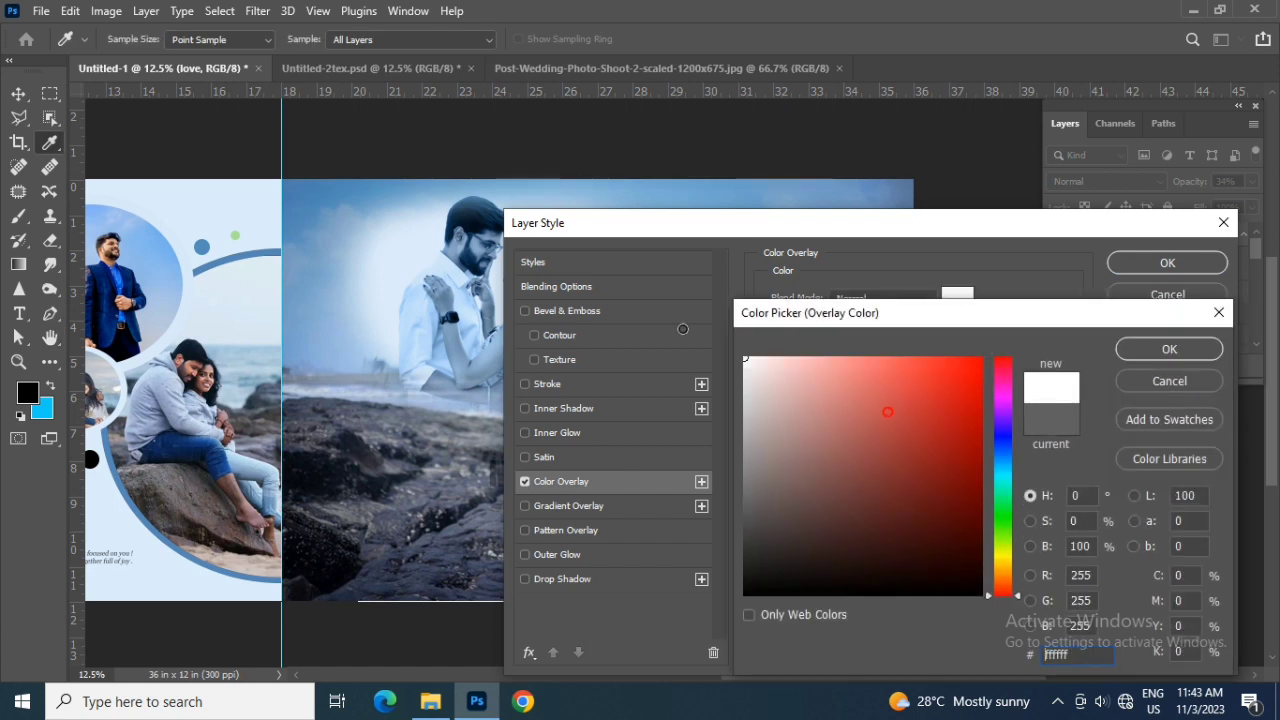
{"action": "left_click", "coordinate": [1127, 355]}
{"action": "left_click", "coordinate": [1170, 262]}
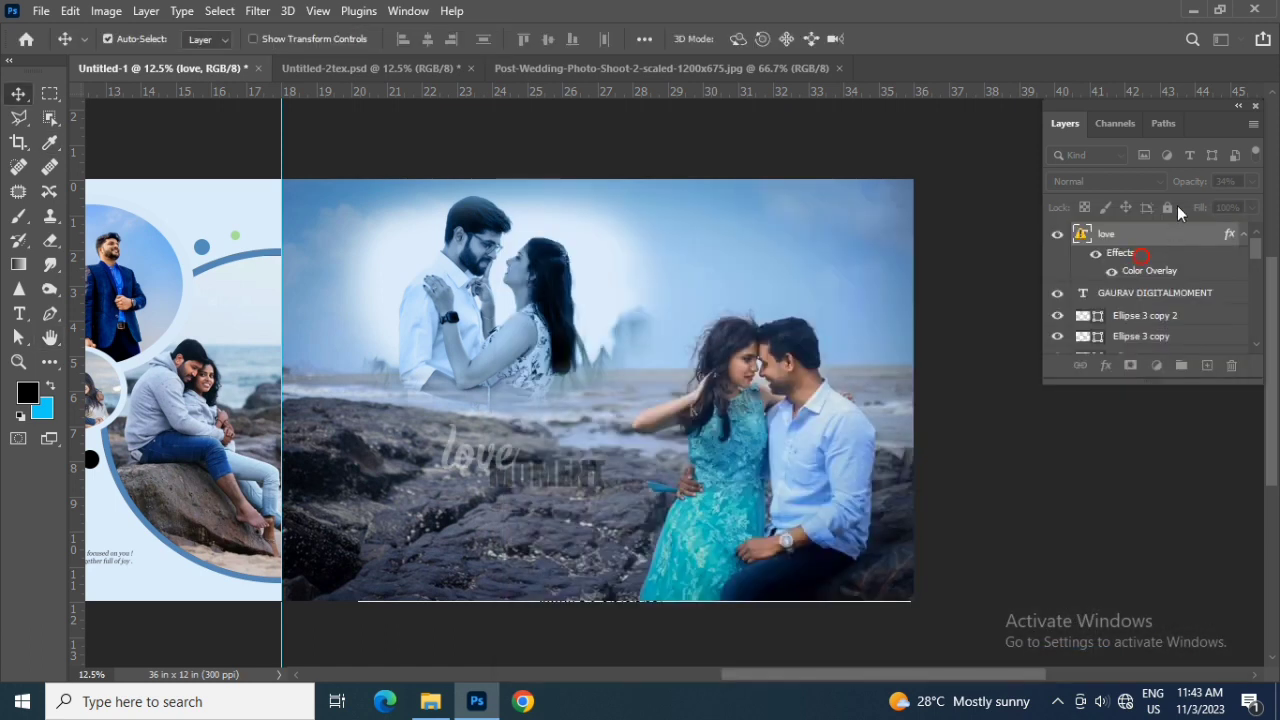
{"action": "left_click", "coordinate": [1226, 181]}
{"action": "type", "text": "93"}
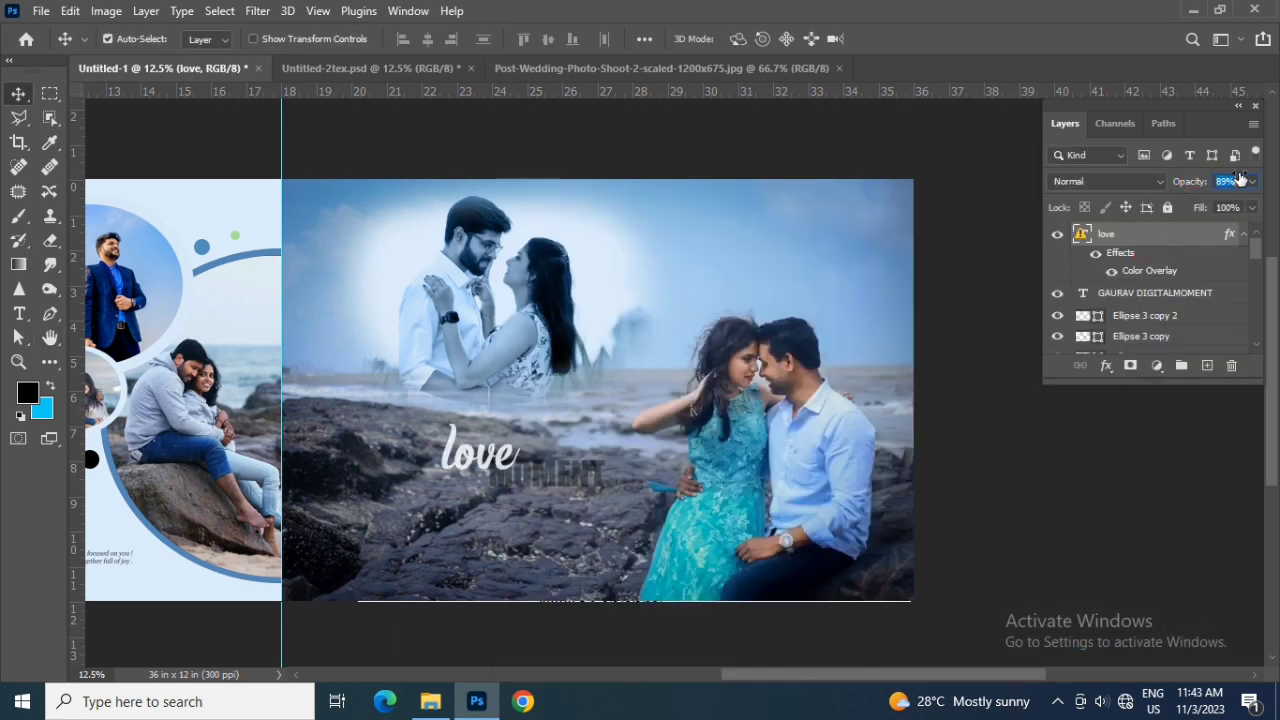
{"action": "key", "text": "Return"}
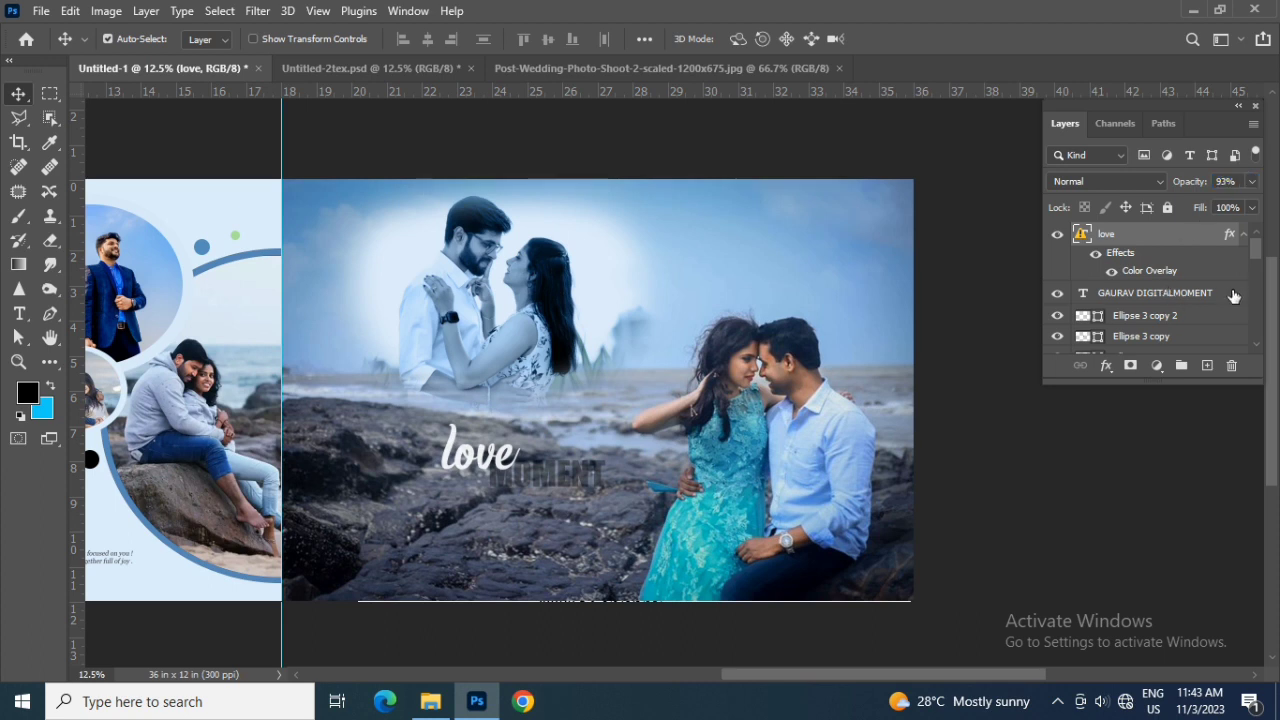
Add a white Color Overlay to the GAURAV DIGITALMOMENT title layer.
{"action": "left_click", "coordinate": [1234, 297]}
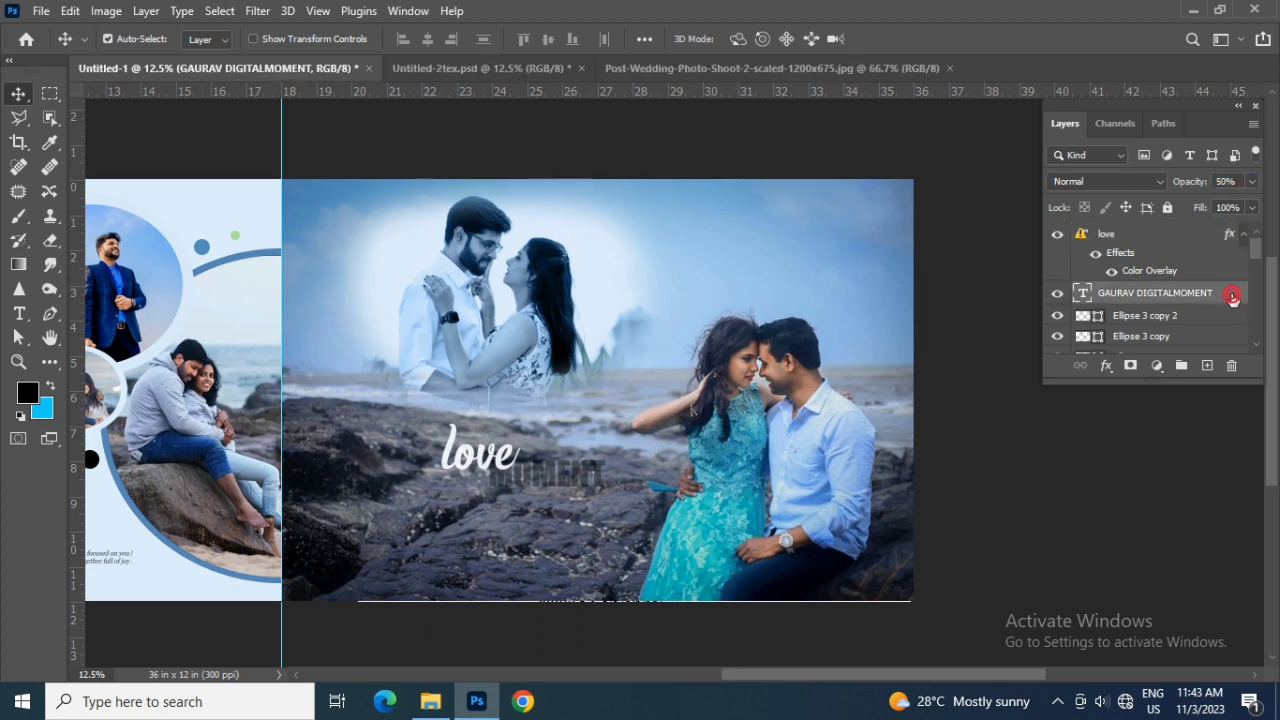
{"action": "double_click", "coordinate": [1232, 297]}
{"action": "left_click", "coordinate": [605, 483]}
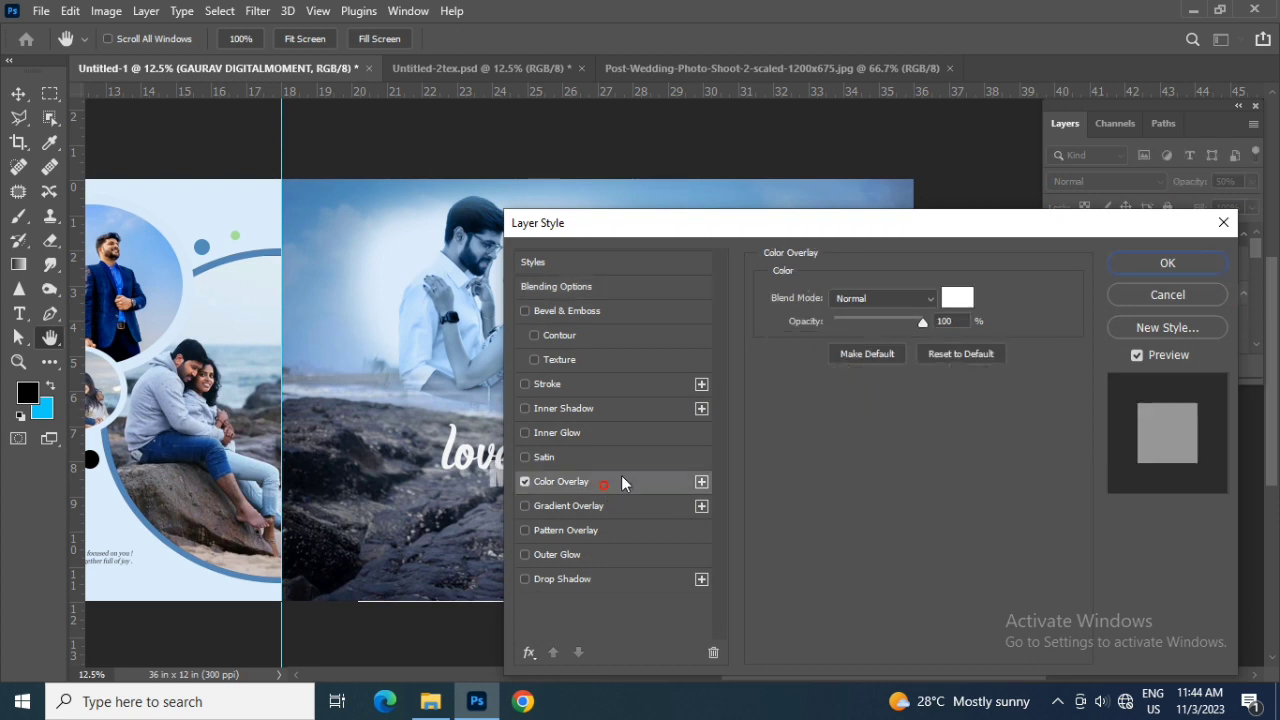
{"action": "left_click", "coordinate": [1165, 262]}
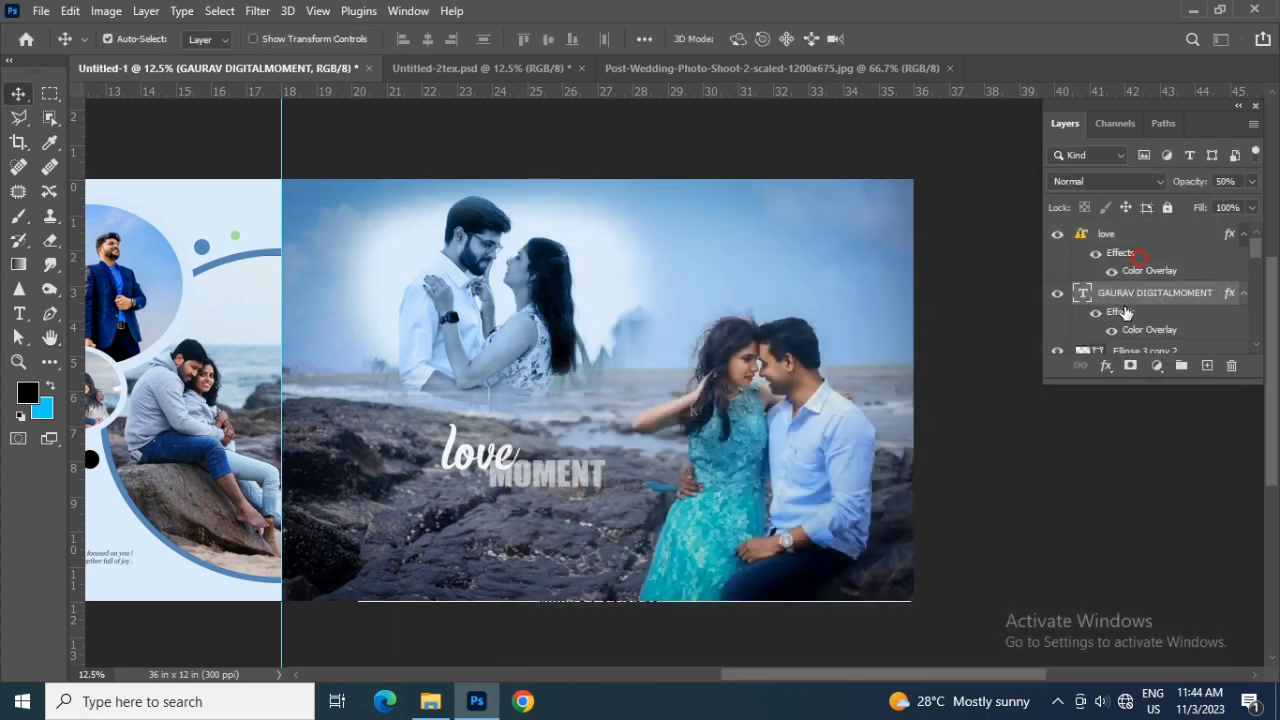
Move the love and MOMENT titles left together and reduce love's opacity to 82%.
{"action": "left_click", "coordinate": [1165, 250], "text": "shift"}
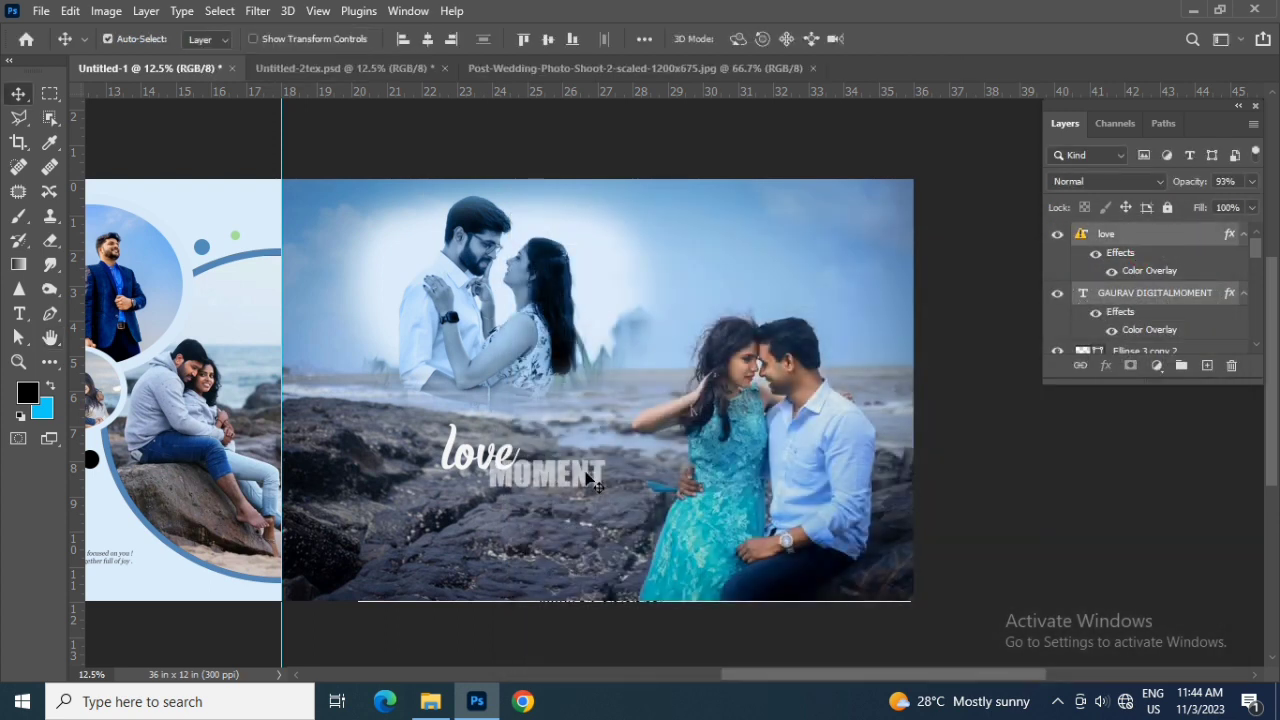
{"action": "left_click_drag", "start_coordinate": [581, 476], "coordinate": [528, 501]}
{"action": "left_click", "coordinate": [1173, 236]}
{"action": "mouse_move", "coordinate": [1192, 181]}
{"action": "left_mouse_down"}
{"action": "mouse_move", "coordinate": [1176, 186]}
{"action": "mouse_move", "coordinate": [1194, 189]}
{"action": "left_mouse_up"}
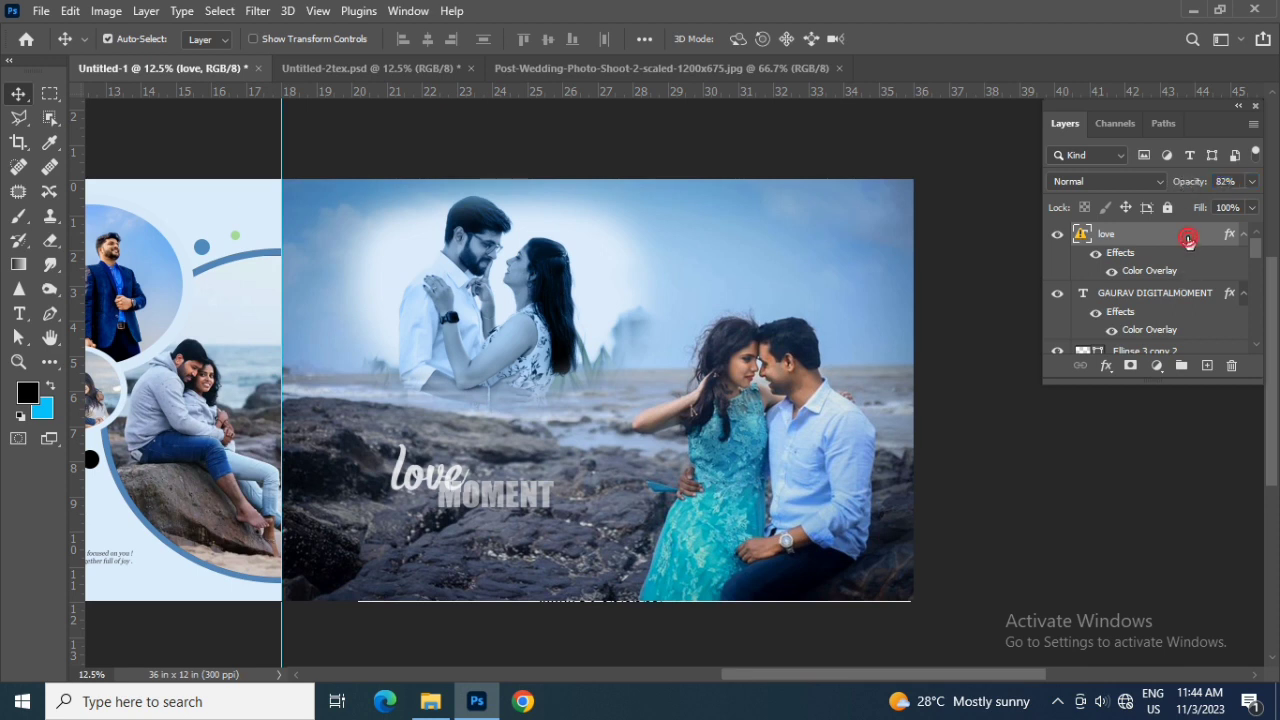
Change the love layer's Color Overlay colour to red #cc1138.
{"action": "double_click", "coordinate": [1188, 240]}
{"action": "left_click", "coordinate": [637, 481]}
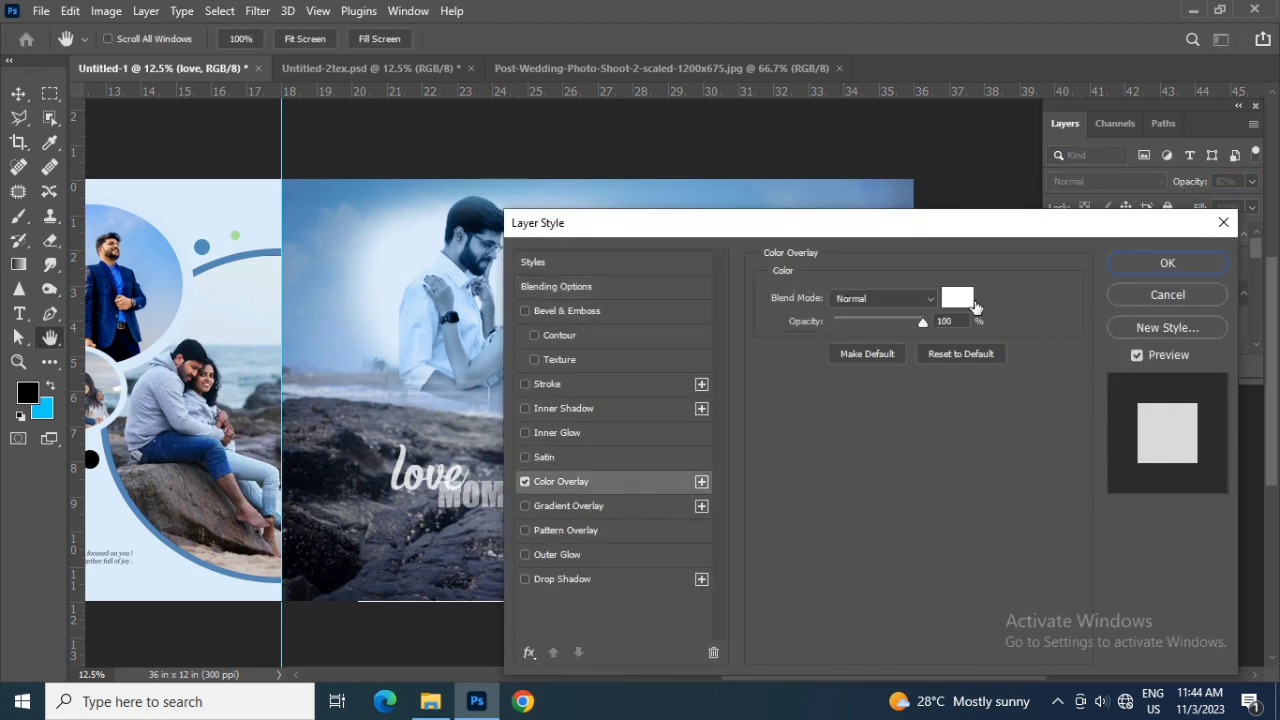
{"action": "left_click", "coordinate": [957, 298]}
{"action": "left_click", "coordinate": [303, 350]}
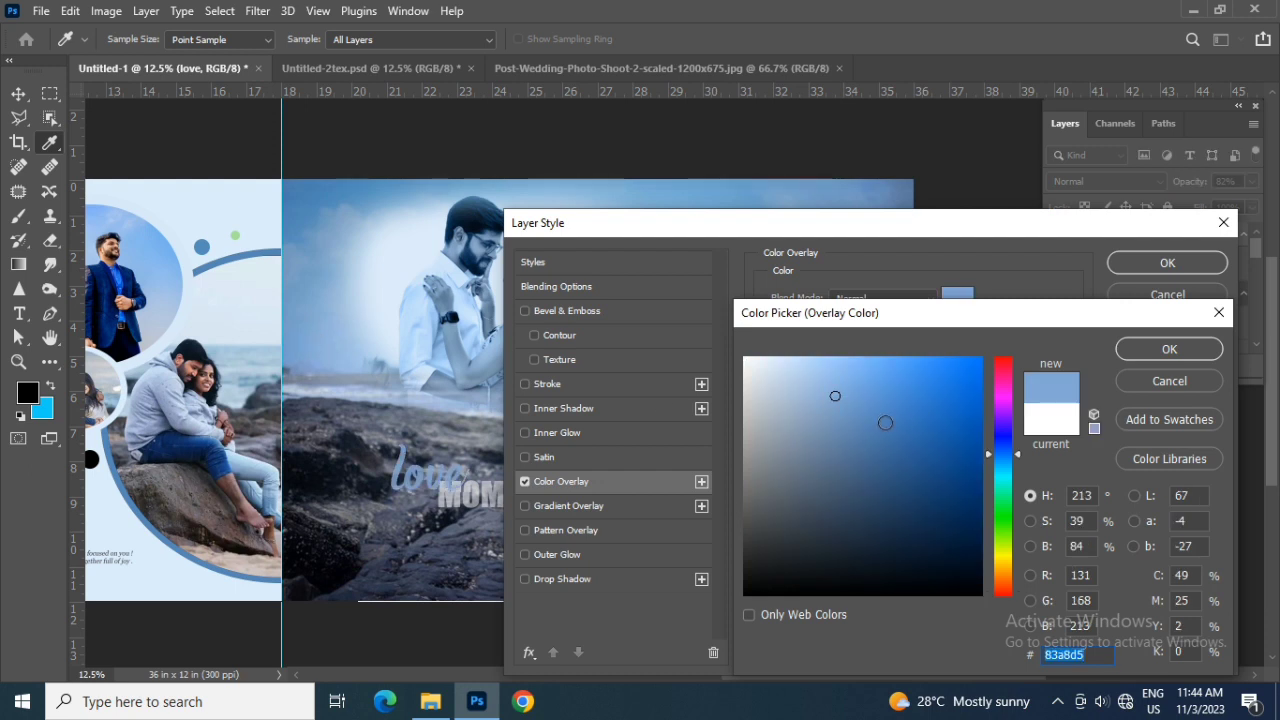
{"action": "type", "text": "08346a"}
{"action": "left_click", "coordinate": [947, 441]}
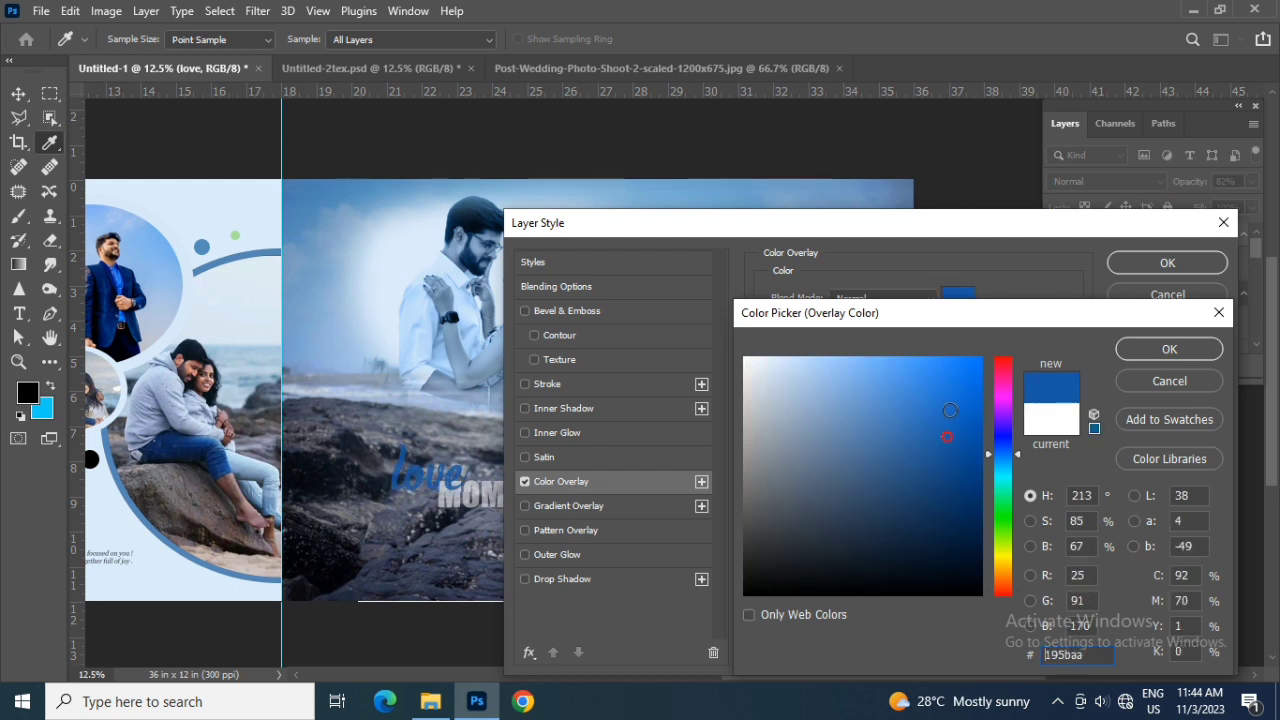
{"action": "left_click", "coordinate": [962, 404]}
{"action": "left_click", "coordinate": [1007, 392]}
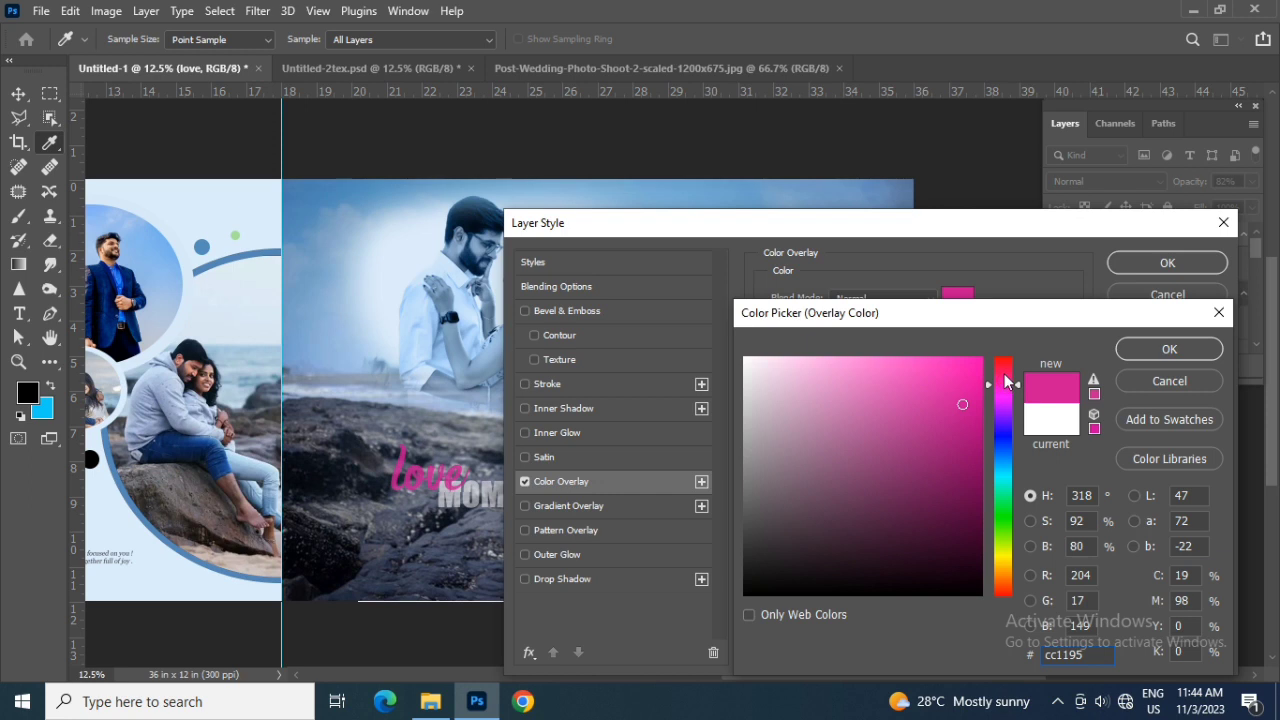
{"action": "left_click", "coordinate": [1006, 367]}
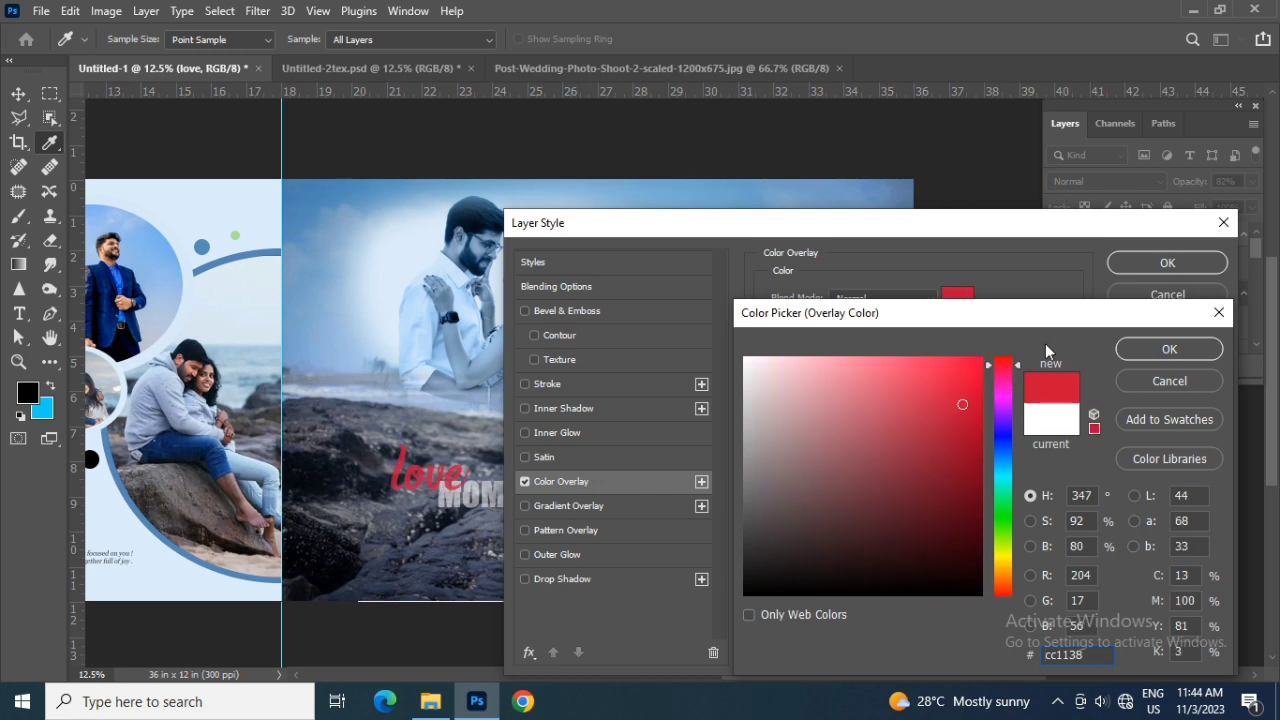
{"action": "left_click", "coordinate": [1168, 349]}
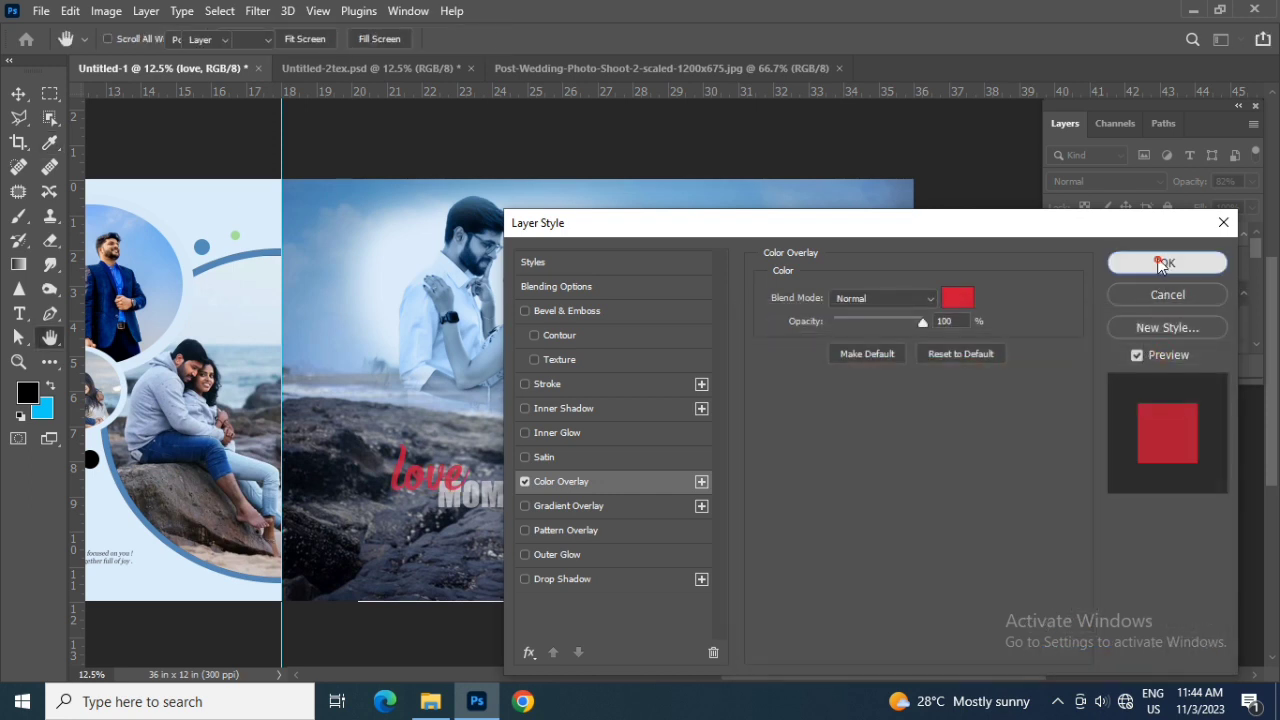
{"action": "left_click", "coordinate": [1167, 262]}
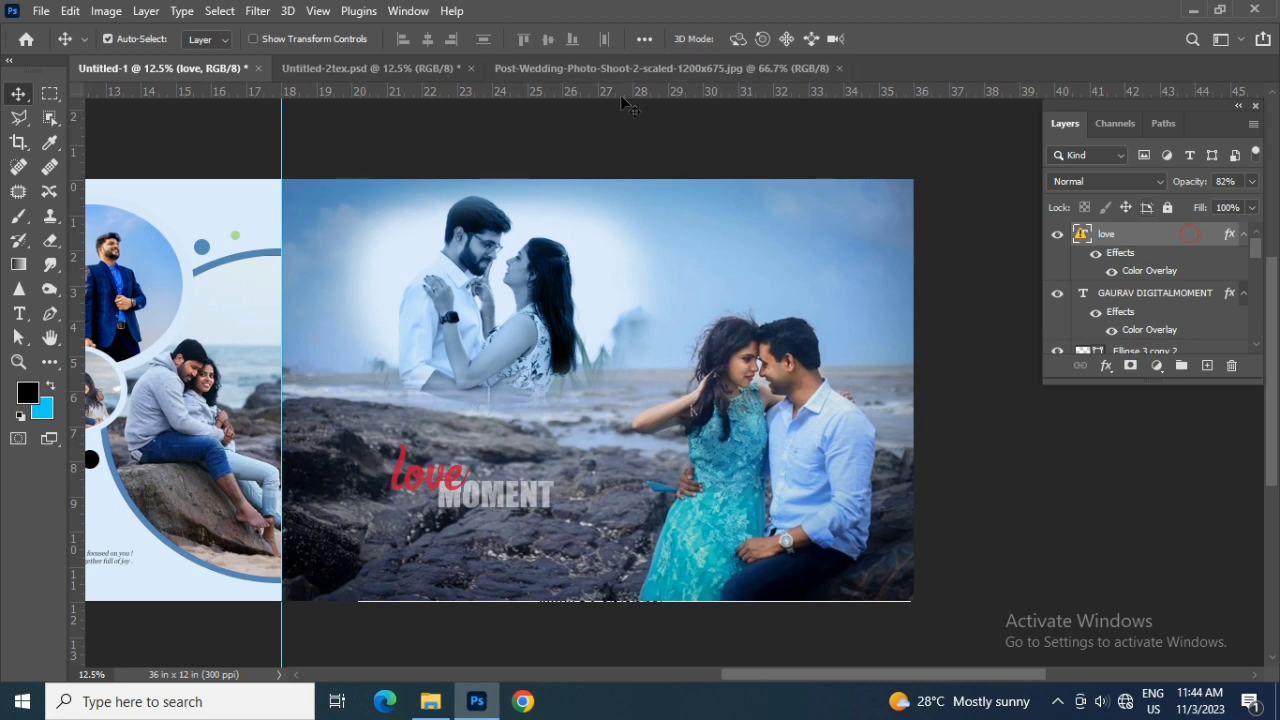
Bring the 'It takes real luck…' paragraph from the text collage beneath love MOMENT and rename its layer.
{"action": "left_click", "coordinate": [594, 70]}
{"action": "left_click", "coordinate": [372, 68]}
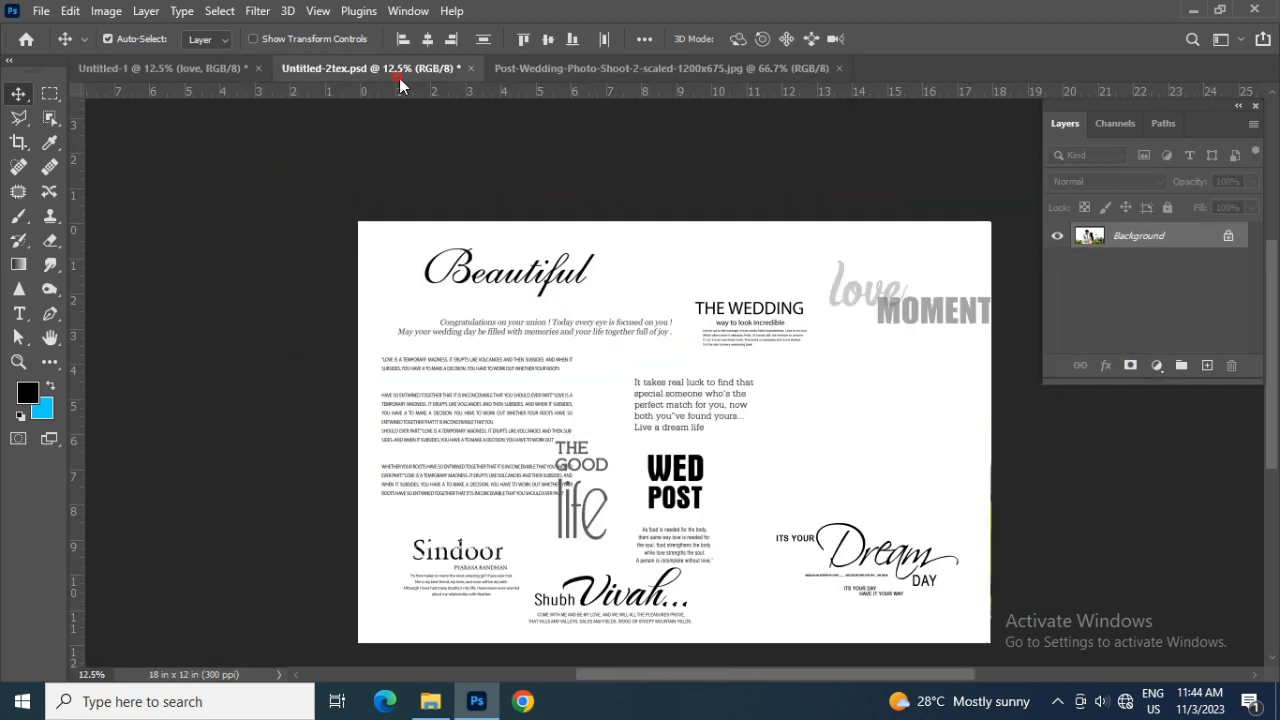
{"action": "mouse_move", "coordinate": [652, 390]}
{"action": "left_mouse_down"}
{"action": "mouse_move", "coordinate": [237, 125]}
{"action": "mouse_move", "coordinate": [650, 545]}
{"action": "left_mouse_up"}
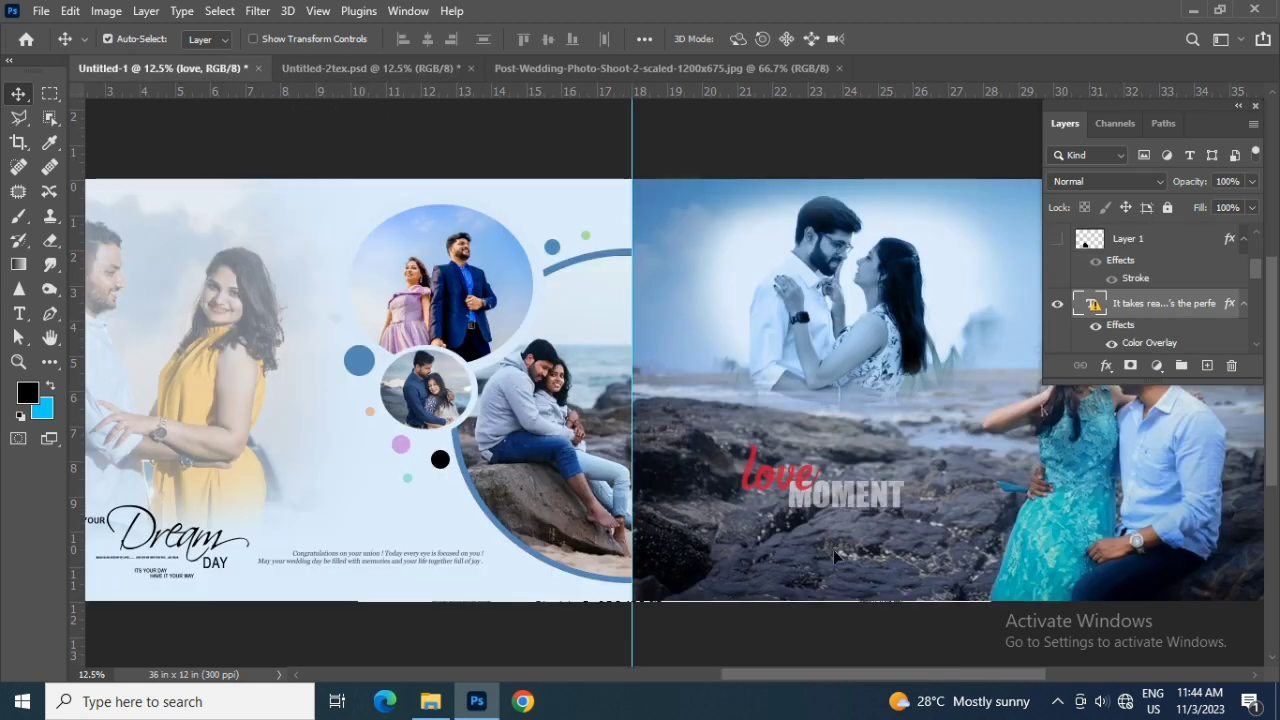
{"action": "left_click_drag", "start_coordinate": [824, 529], "coordinate": [833, 549]}
{"action": "left_click_drag", "start_coordinate": [857, 673], "coordinate": [866, 675]}
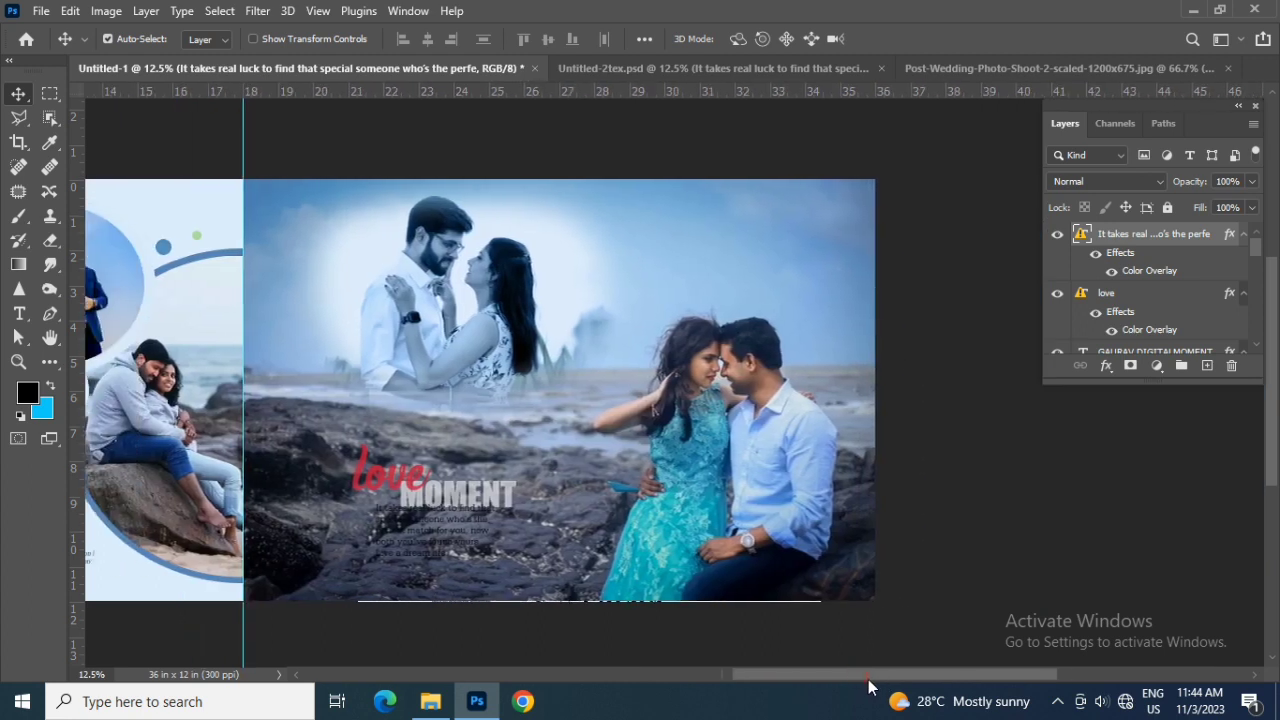
{"action": "double_click", "coordinate": [1215, 238]}
{"action": "left_click", "coordinate": [1208, 248]}
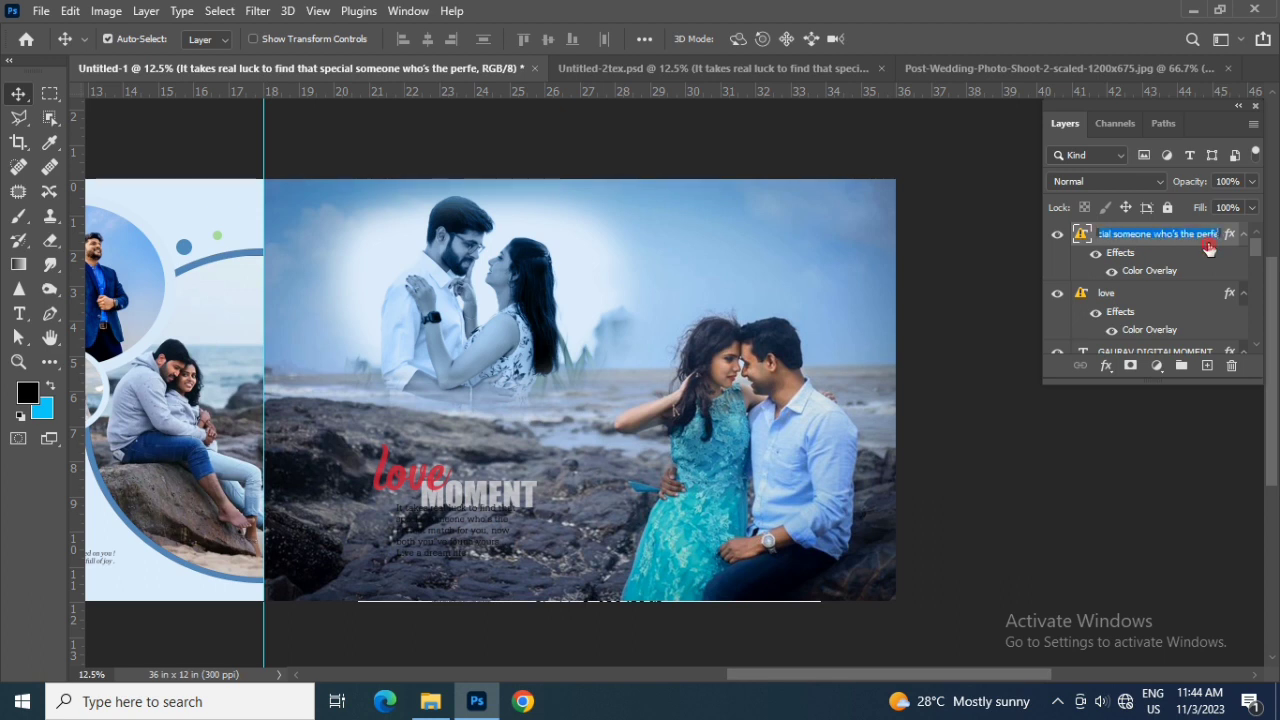
Set the paragraph's Color Overlay colour to white #ffffff.
{"action": "left_click", "coordinate": [1155, 276]}
{"action": "left_click", "coordinate": [1155, 276]}
{"action": "left_click", "coordinate": [958, 296]}
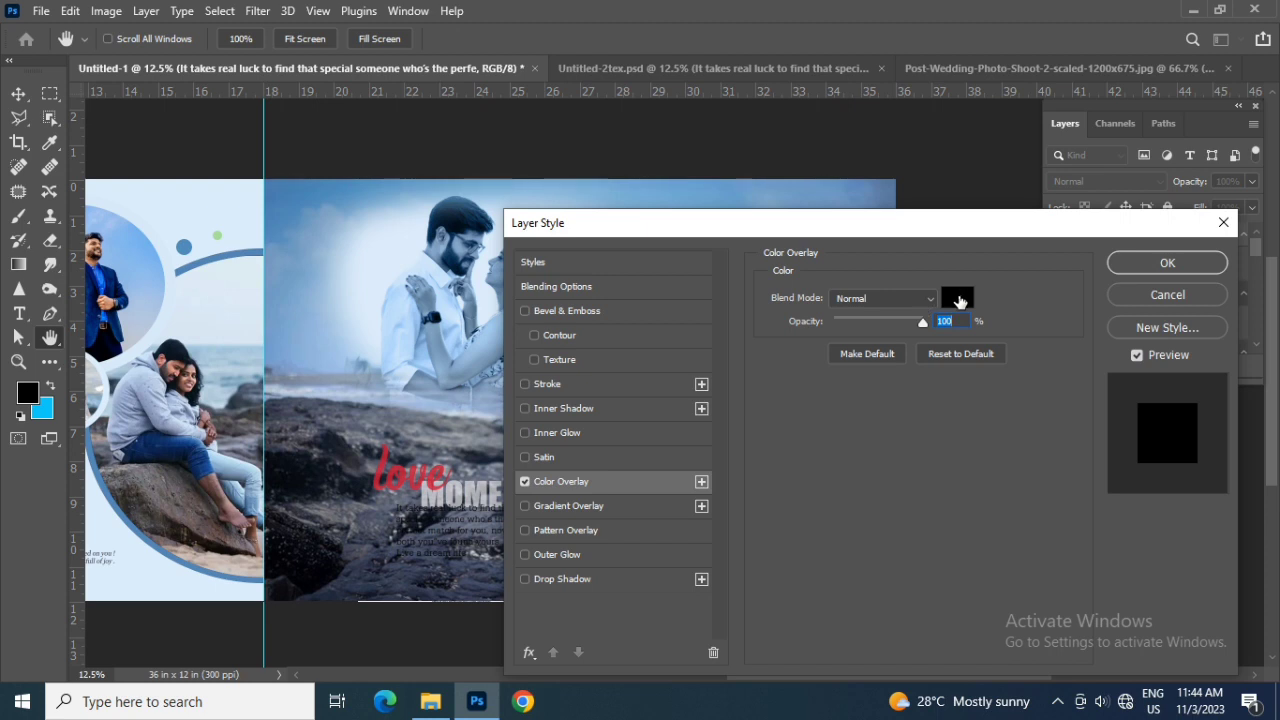
{"action": "type", "text": "ffffff"}
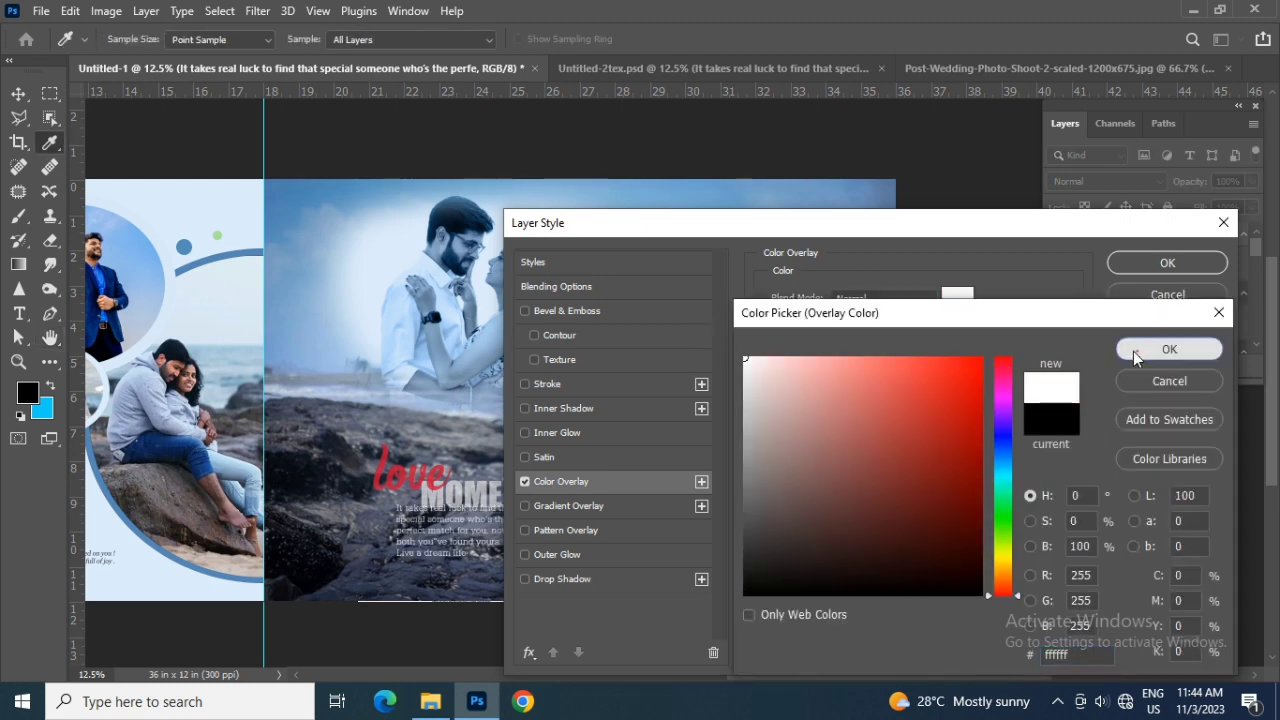
{"action": "left_click", "coordinate": [1163, 349]}
{"action": "left_click", "coordinate": [1159, 263]}
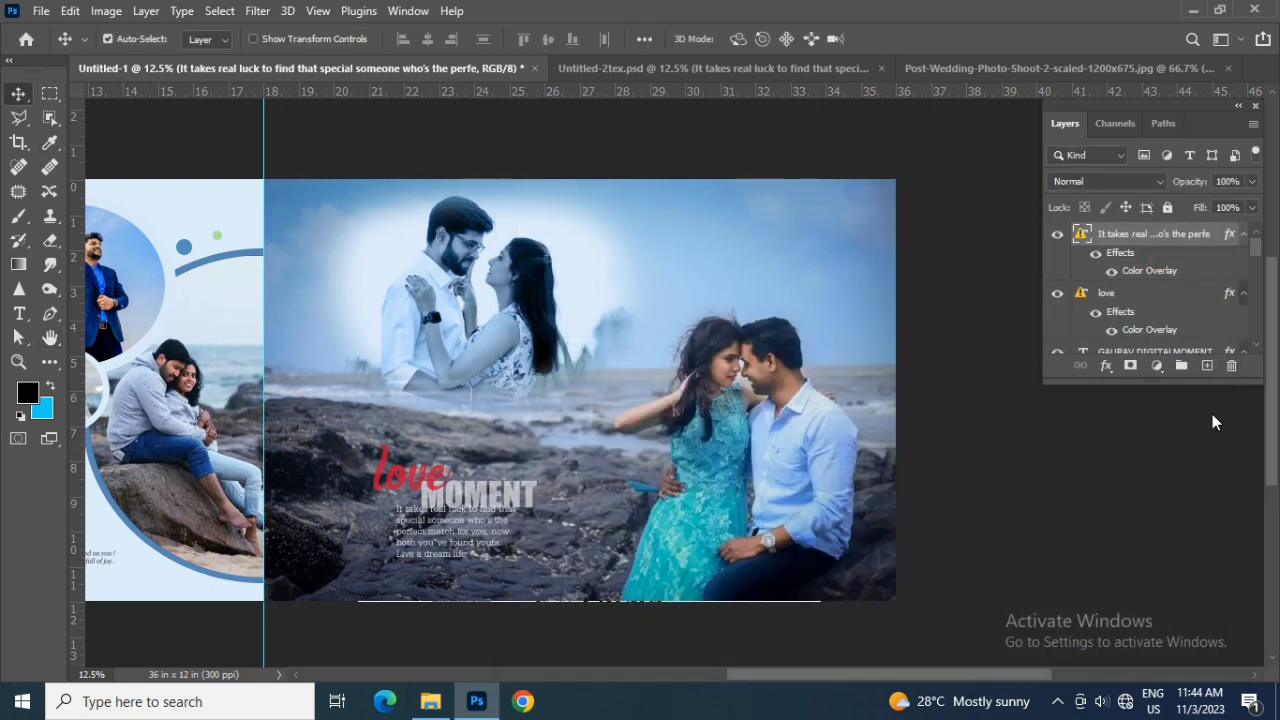
Nudge the paragraph slightly right and down with Shift+arrow keys.
{"action": "key", "text": "shift+Down"}
{"action": "key", "text": "shift+Down"}
{"action": "key", "text": "shift+Down"}
{"action": "key", "text": "shift+Right"}
{"action": "key", "text": "shift+Right"}
{"action": "key", "text": "shift+Right"}
{"action": "key", "text": "shift+Right"}
{"action": "key", "text": "shift+Right"}
{"action": "key", "text": "shift+Right"}
{"action": "key", "text": "shift+Right"}
{"action": "key", "text": "shift+Right"}
{"action": "key", "text": "shift+Right"}
{"action": "key", "text": "shift+Right"}
{"action": "key", "text": "shift+Right"}
{"action": "key", "text": "shift+Right"}
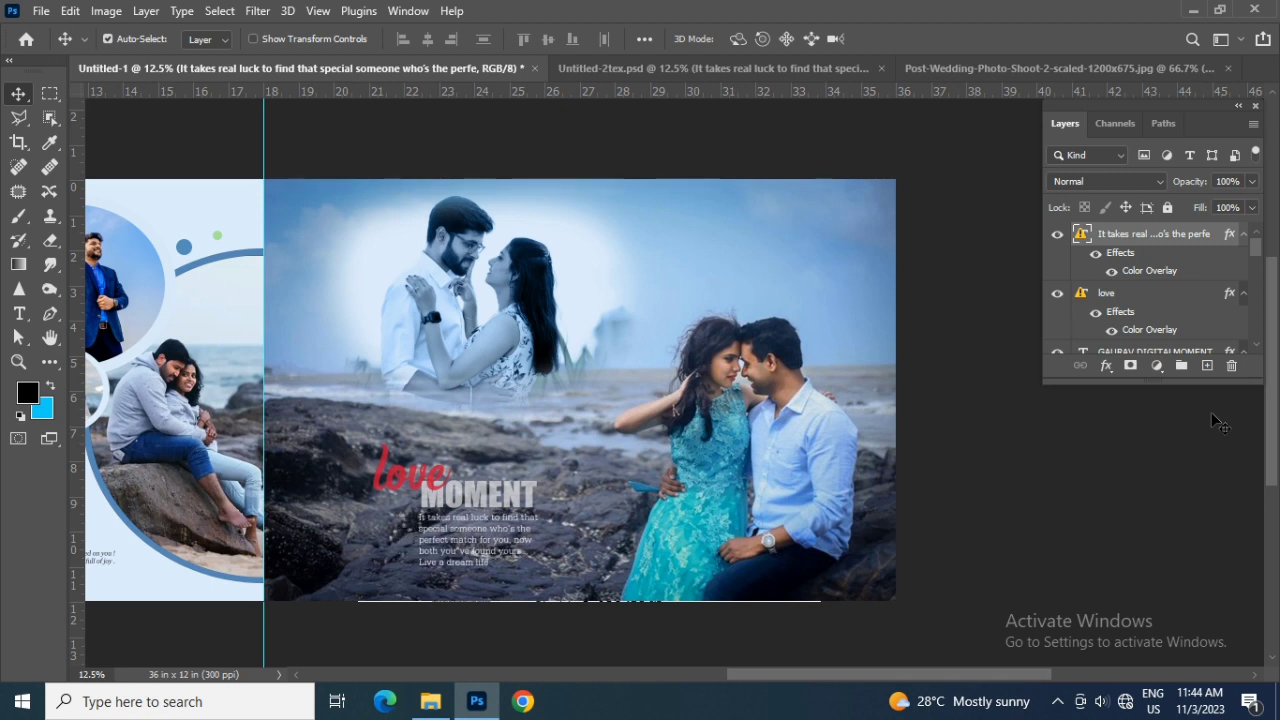
{"action": "scroll", "coordinate": [1200, 310], "scroll_direction": "down", "scroll_amount": 2}
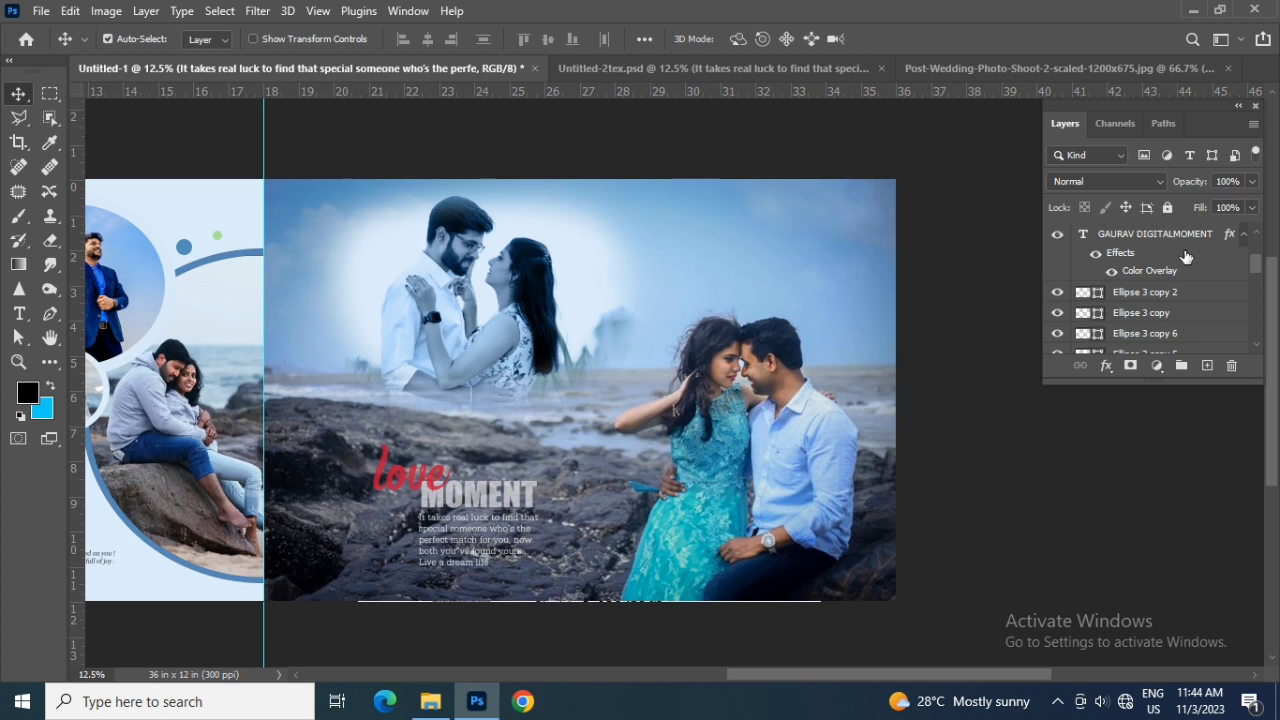
Scale the MOMENT title down to 89.5% with Free Transform.
{"action": "left_click", "coordinate": [1185, 238]}
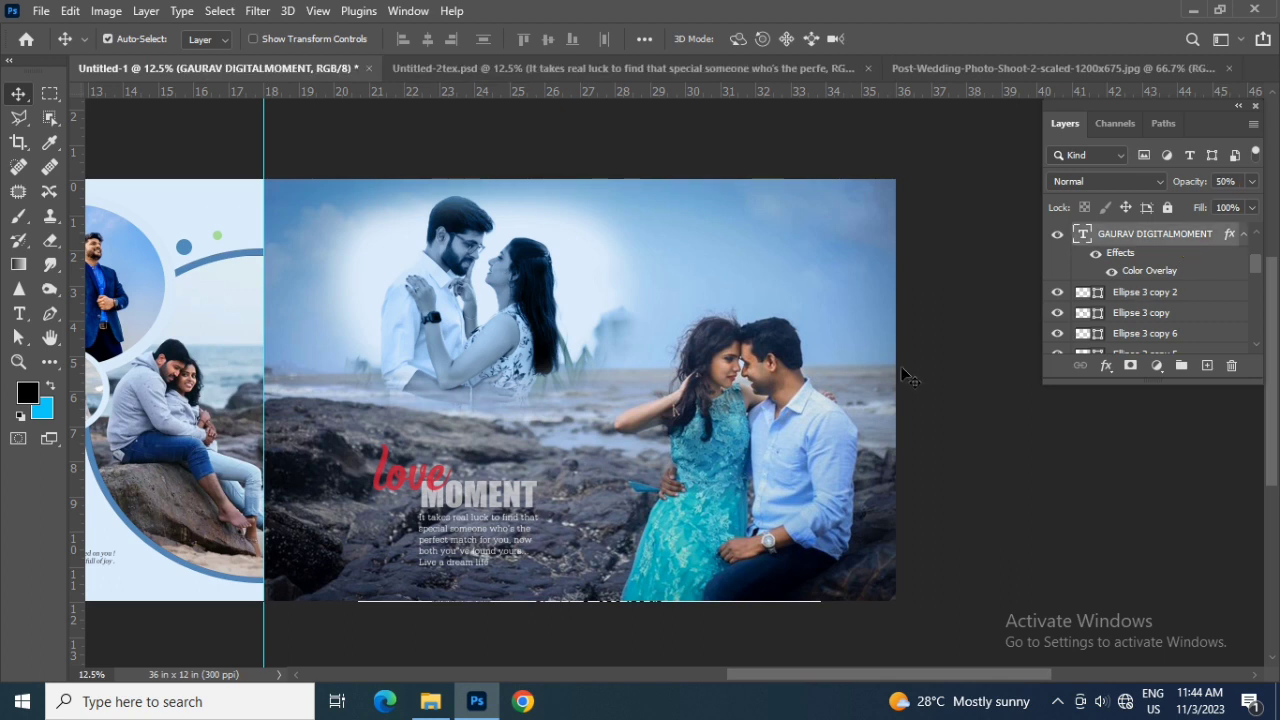
{"action": "key", "text": "ctrl+t"}
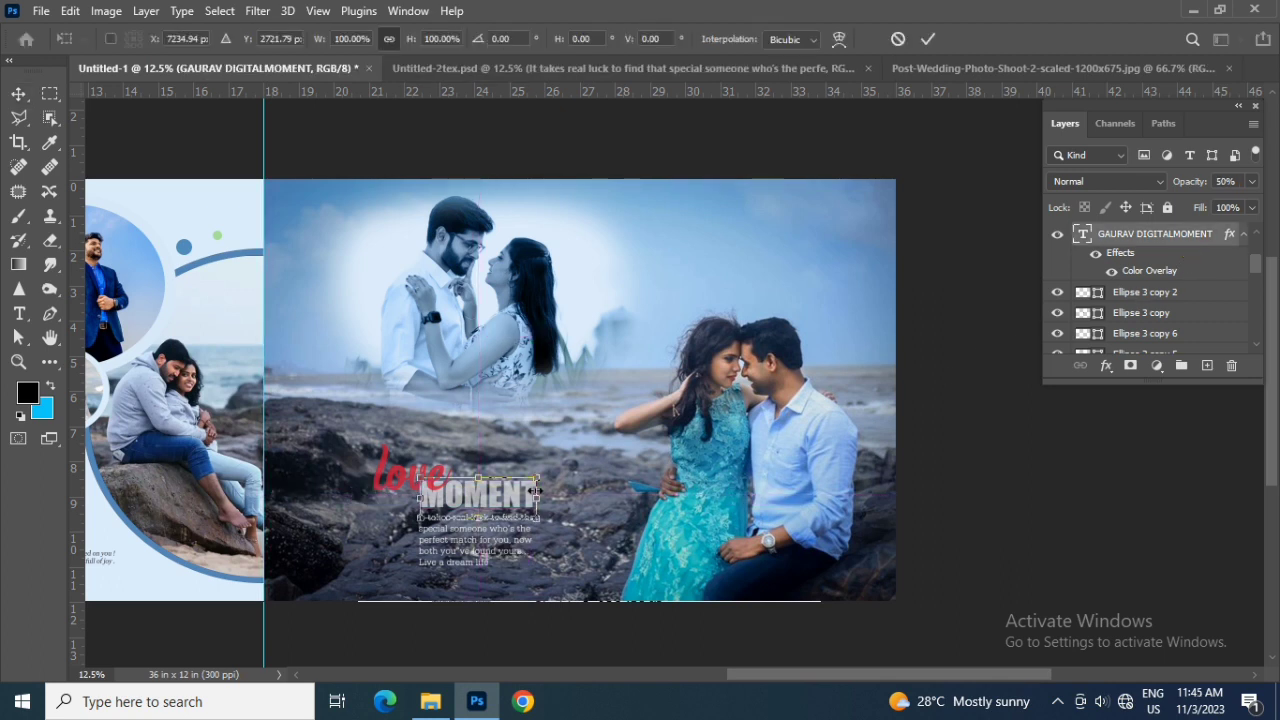
{"action": "left_click_drag", "start_coordinate": [539, 477], "coordinate": [551, 485]}
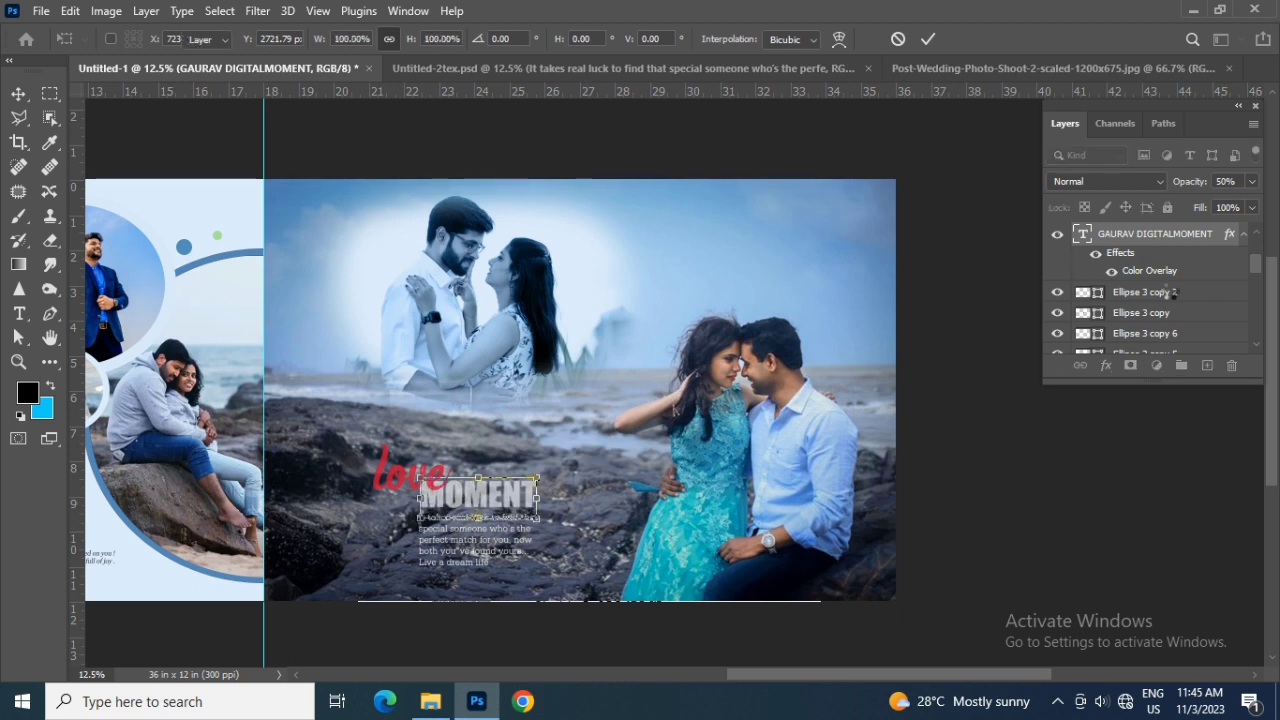
{"action": "key", "text": "Return"}
Scale the love and paragraph layers together down to 69.88%.
{"action": "scroll", "coordinate": [1181, 249], "scroll_direction": "up", "scroll_amount": 3}
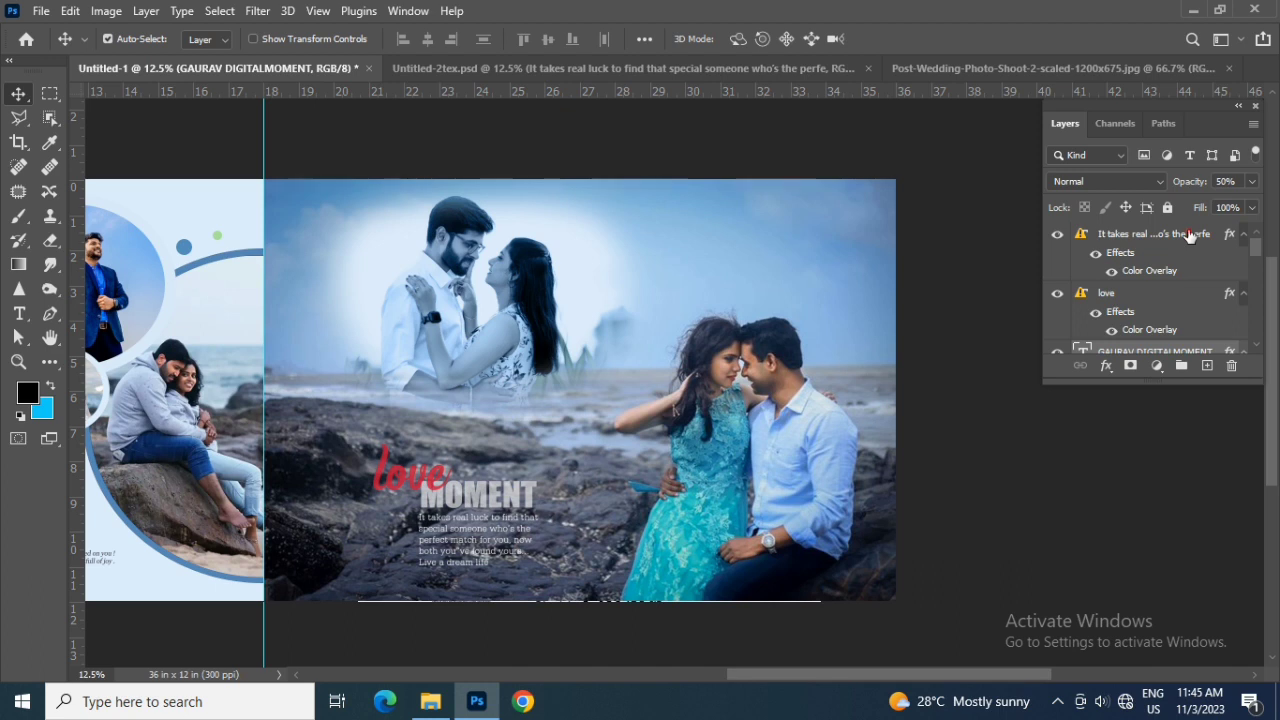
{"action": "left_click", "coordinate": [1190, 234], "text": "shift"}
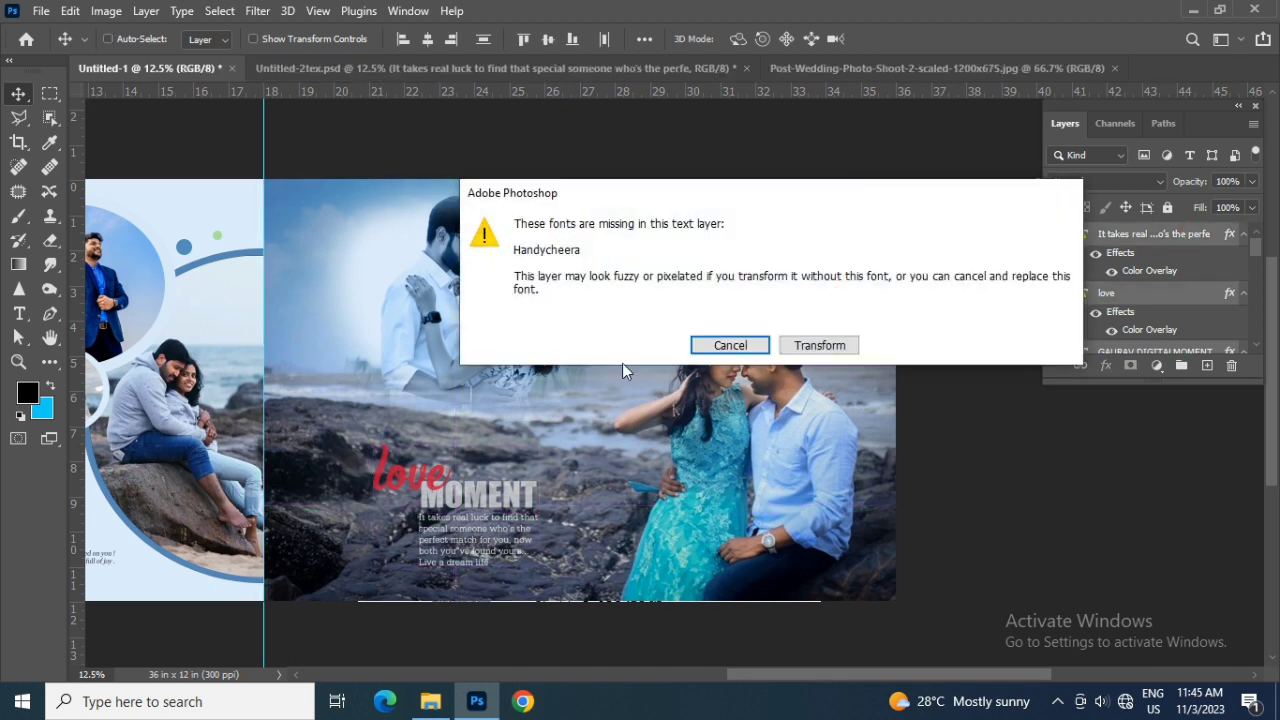
{"action": "left_click", "coordinate": [820, 343]}
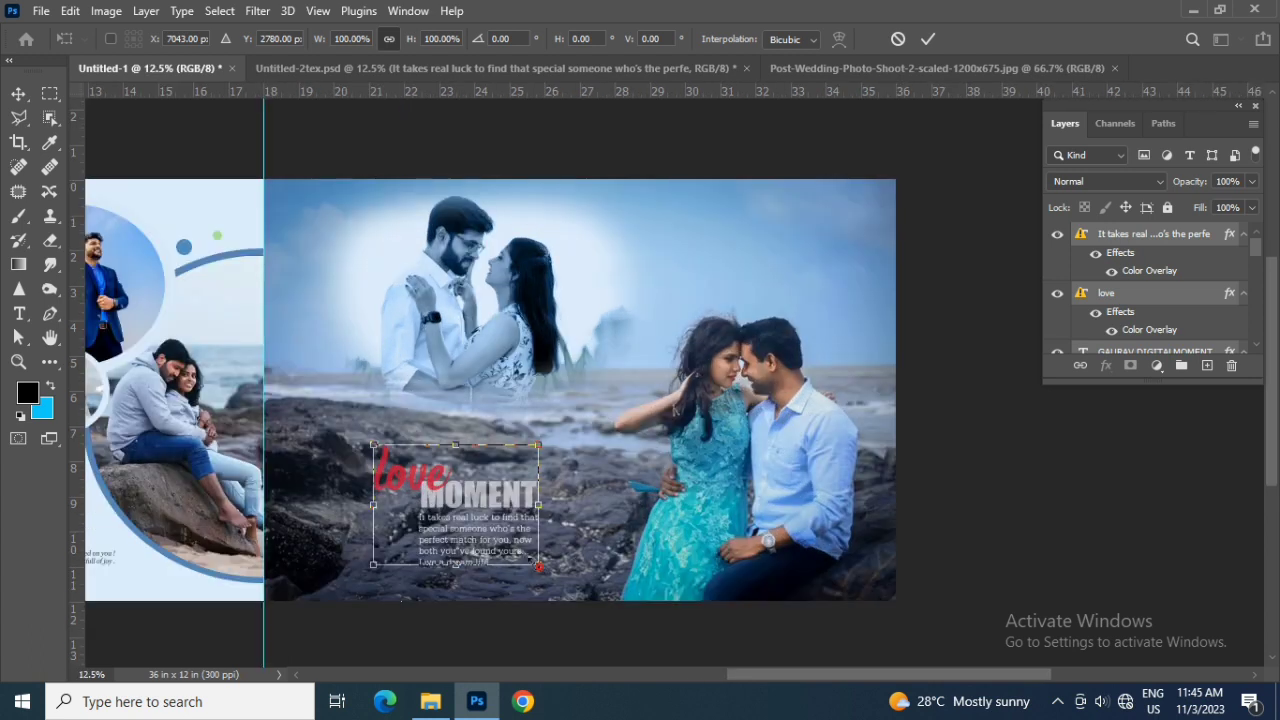
{"action": "left_click_drag", "start_coordinate": [538, 566], "coordinate": [515, 547]}
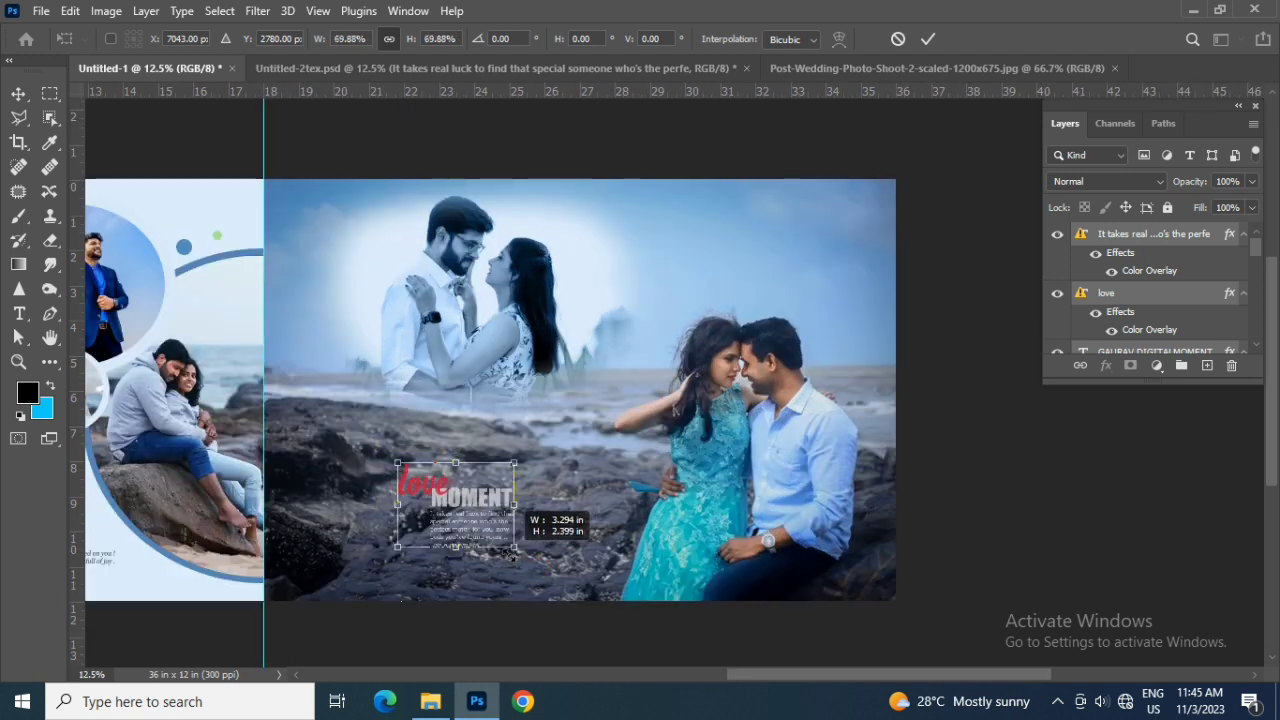
{"action": "key", "text": "Return"}
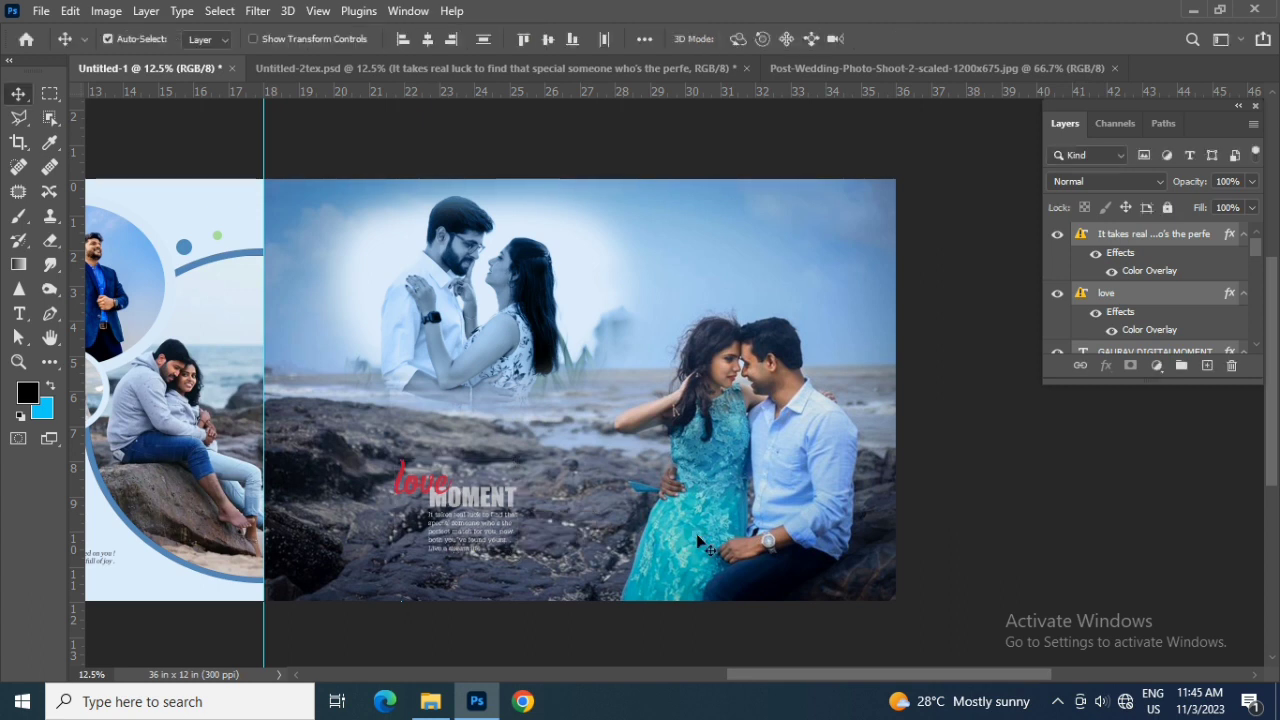
{"action": "scroll", "coordinate": [1117, 320], "scroll_direction": "down", "scroll_amount": 3}
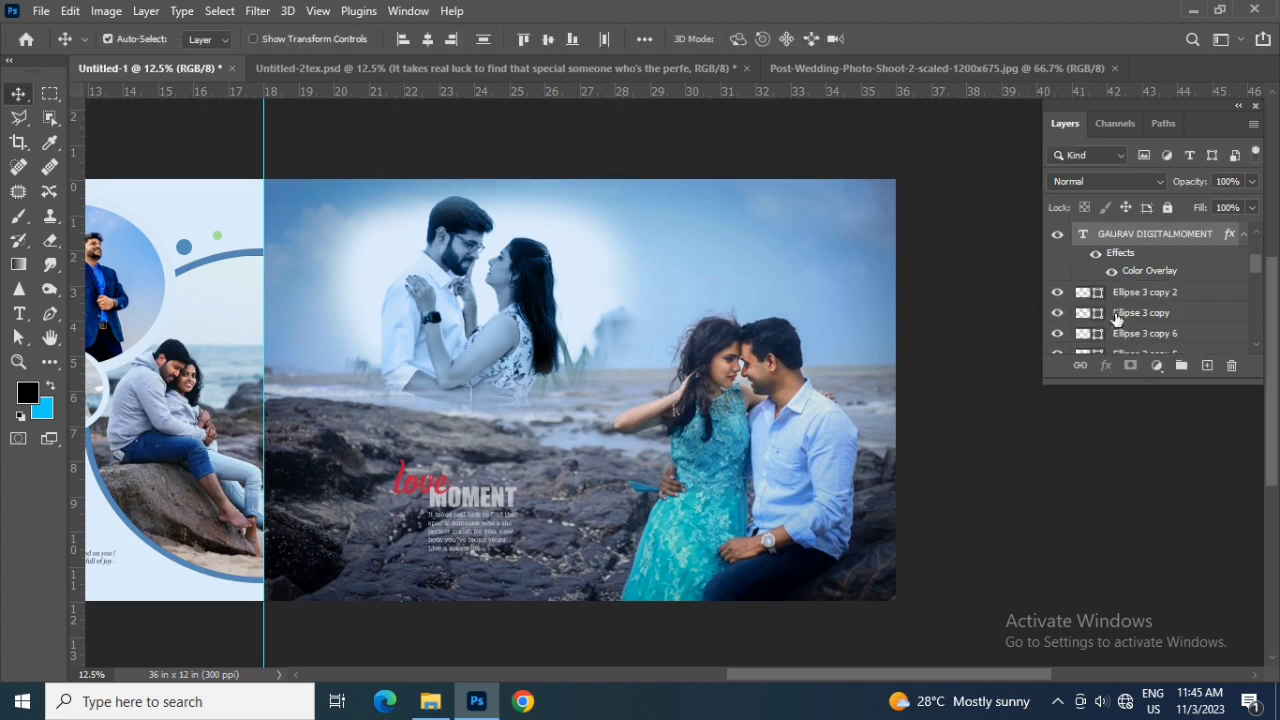
{"action": "left_click", "coordinate": [1203, 293]}
Draw a rectangle over the love/MOMENT text block and fill it white.
{"action": "key", "text": "u"}
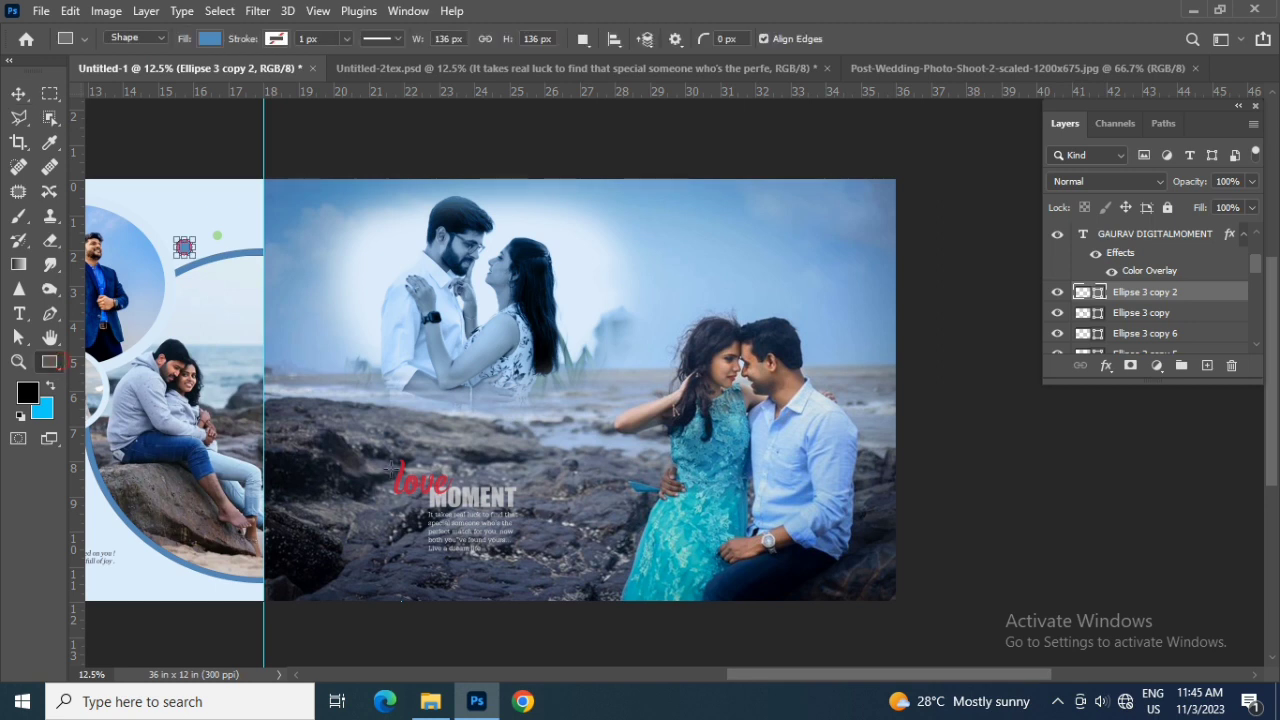
{"action": "left_click_drag", "start_coordinate": [386, 450], "coordinate": [526, 561]}
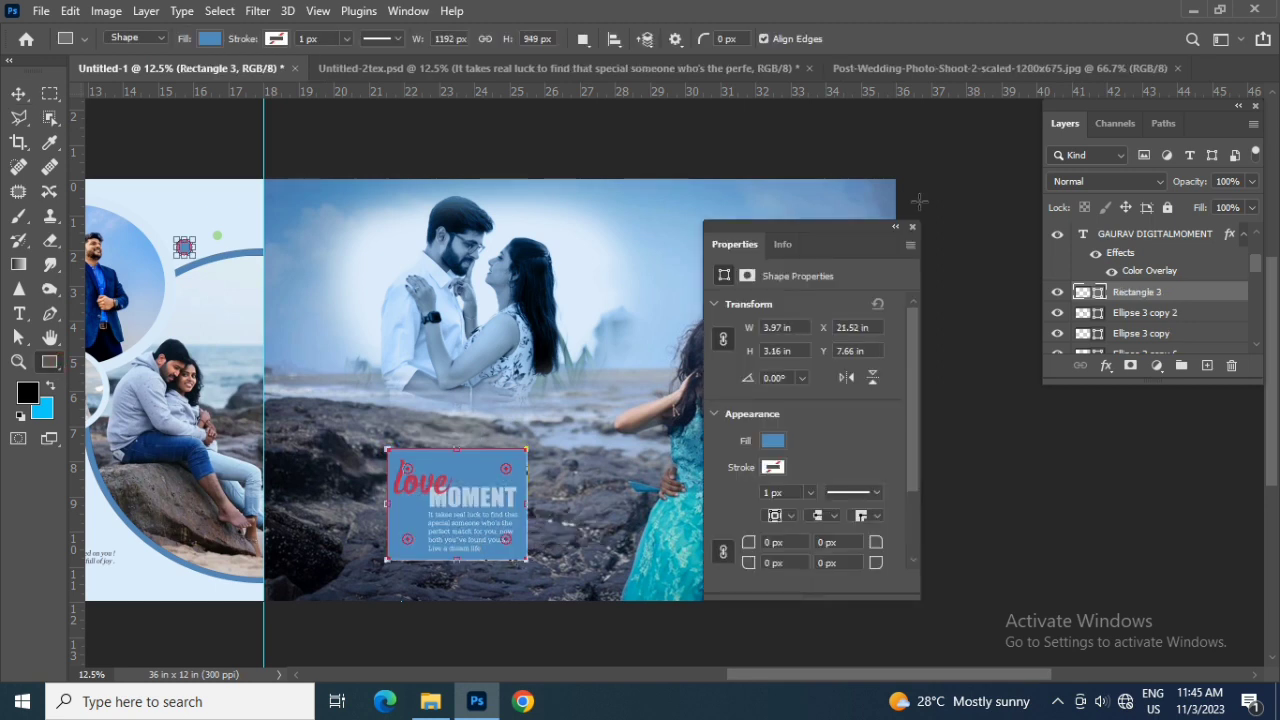
{"action": "left_click", "coordinate": [914, 228]}
{"action": "left_click", "coordinate": [18, 93]}
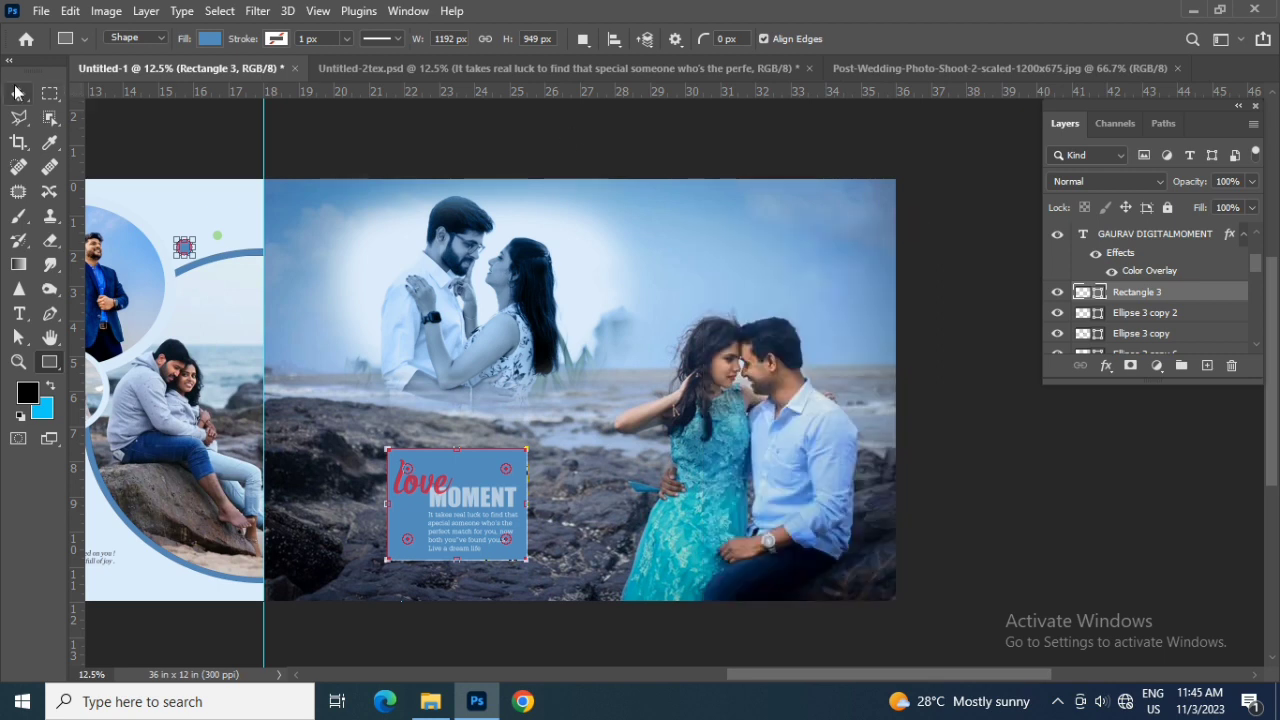
{"action": "double_click", "coordinate": [1098, 292]}
{"action": "left_click", "coordinate": [763, 437]}
{"action": "left_click_drag", "start_coordinate": [763, 437], "coordinate": [745, 357]}
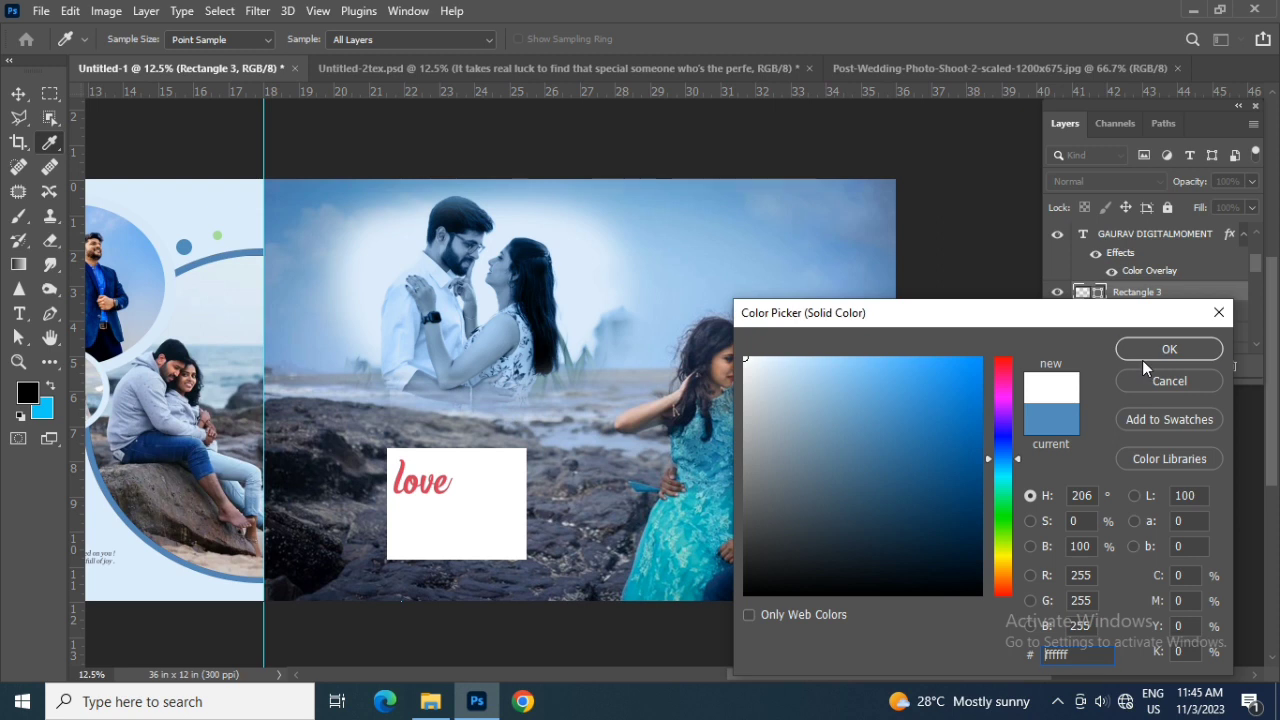
{"action": "left_click", "coordinate": [1142, 358]}
Lower the white box's opacity to 14% and nudge it slightly left and down.
{"action": "left_click_drag", "start_coordinate": [1196, 185], "coordinate": [1119, 187]}
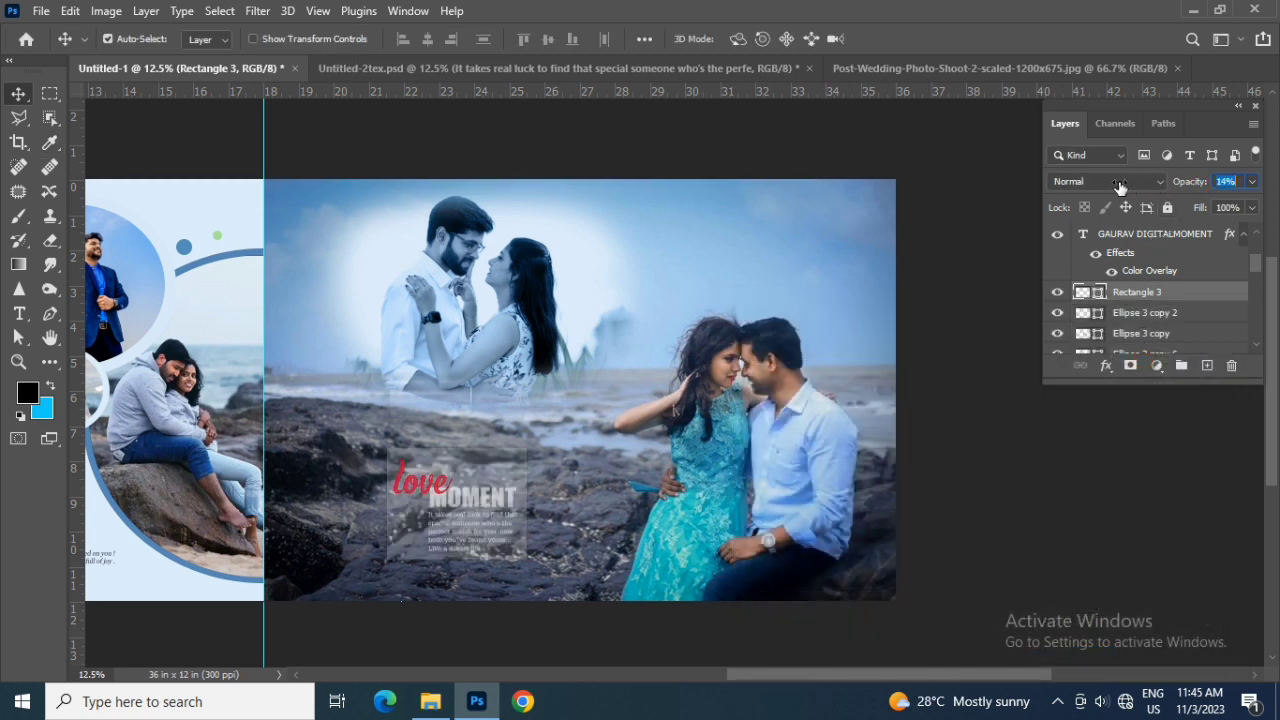
{"action": "key", "text": "Return"}
{"action": "key", "text": "shift+Left"}
{"action": "key", "text": "shift+Down"}
{"action": "key", "text": "shift+Down"}
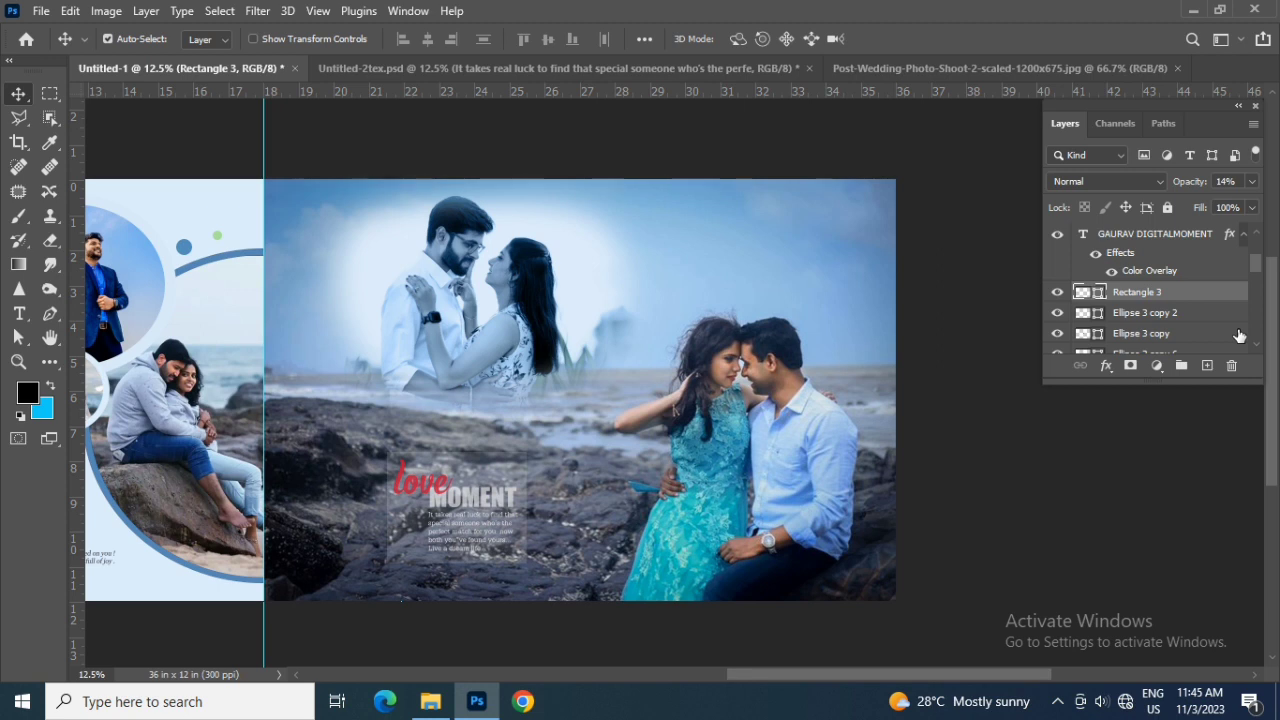
{"action": "key", "text": "shift+Down"}
Zoom out and scroll horizontally to review the full two-page wedding spread.
{"action": "scroll", "coordinate": [1180, 277], "scroll_direction": "up", "scroll_amount": 2}
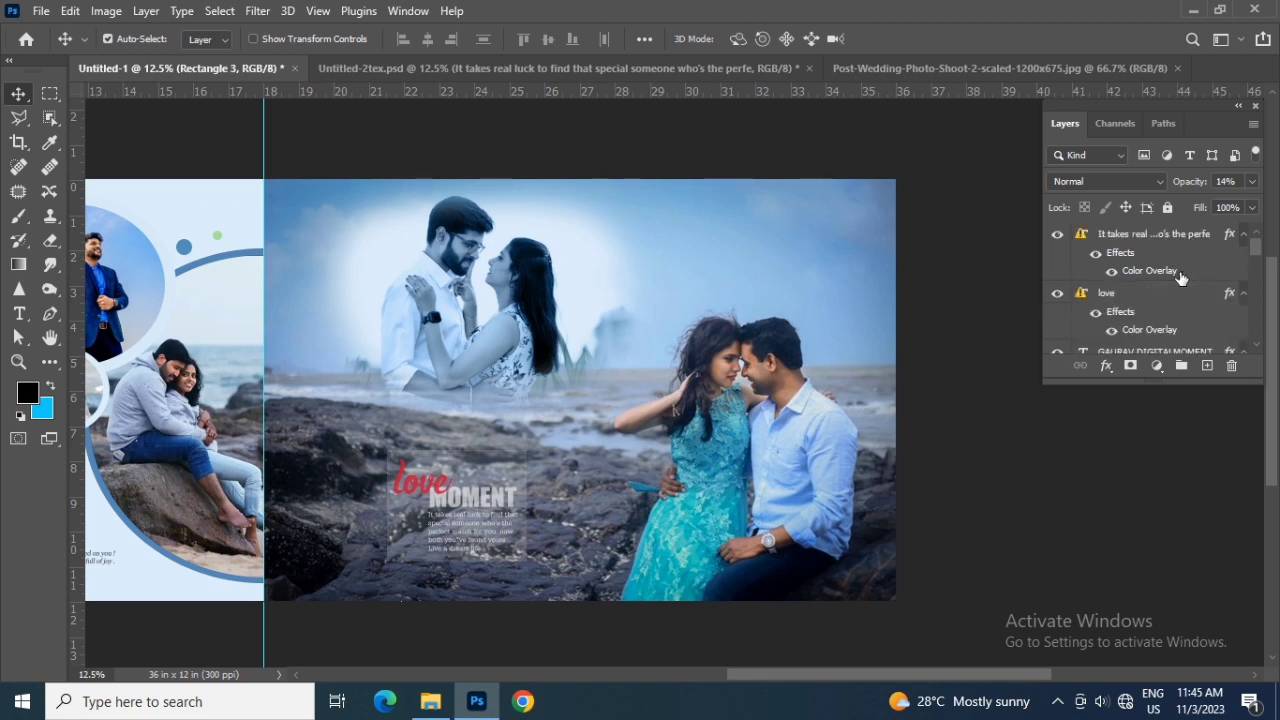
{"action": "mouse_move", "coordinate": [857, 672]}
{"action": "left_mouse_down"}
{"action": "mouse_move", "coordinate": [803, 695]}
{"action": "mouse_move", "coordinate": [719, 700]}
{"action": "mouse_move", "coordinate": [837, 694]}
{"action": "mouse_move", "coordinate": [753, 710]}
{"action": "left_mouse_up"}
{"action": "key", "text": "ctrl+minus"}
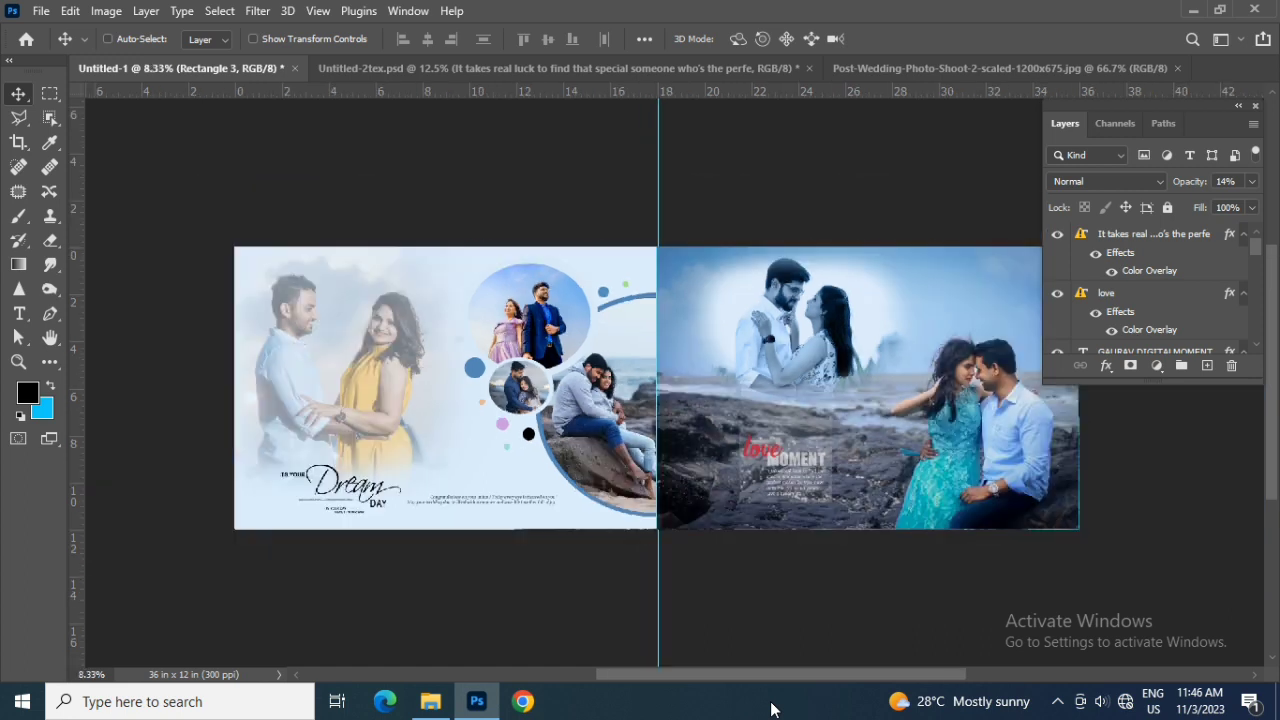
{"action": "key", "text": "ctrl+plus"}
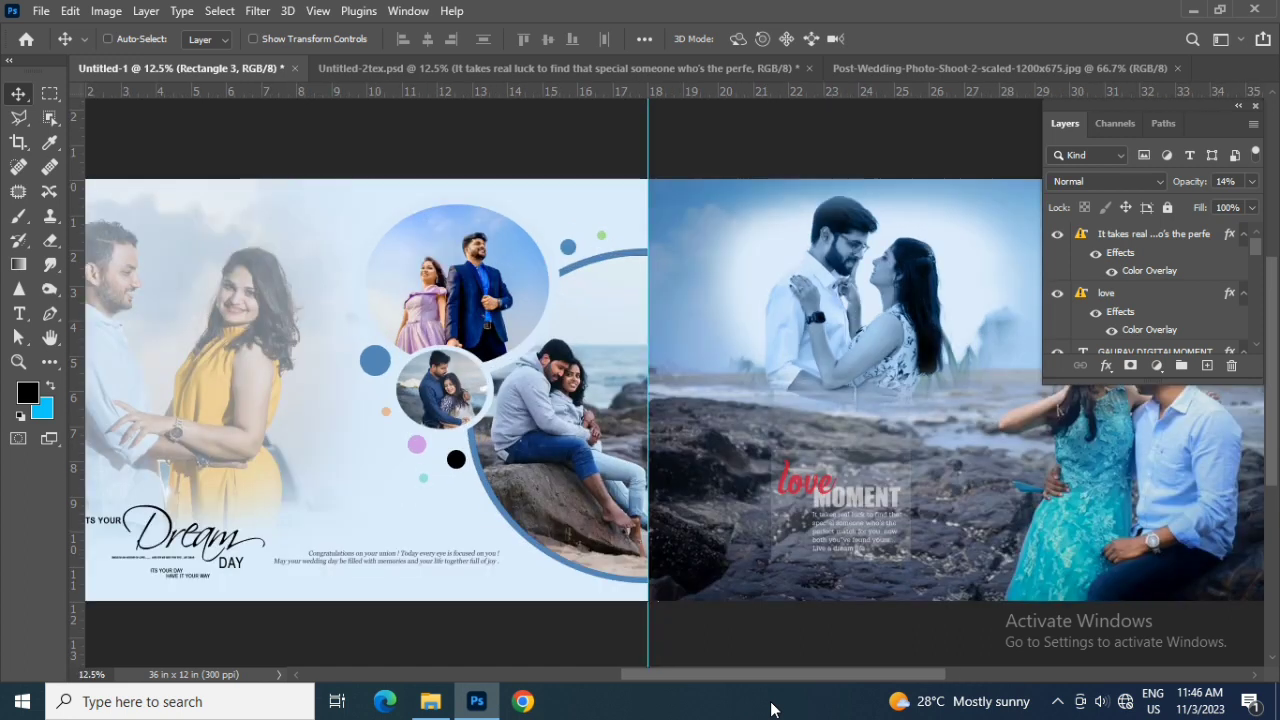
{"action": "mouse_move", "coordinate": [783, 670]}
{"action": "left_mouse_down"}
{"action": "mouse_move", "coordinate": [717, 679]}
{"action": "mouse_move", "coordinate": [844, 670]}
{"action": "left_mouse_up"}
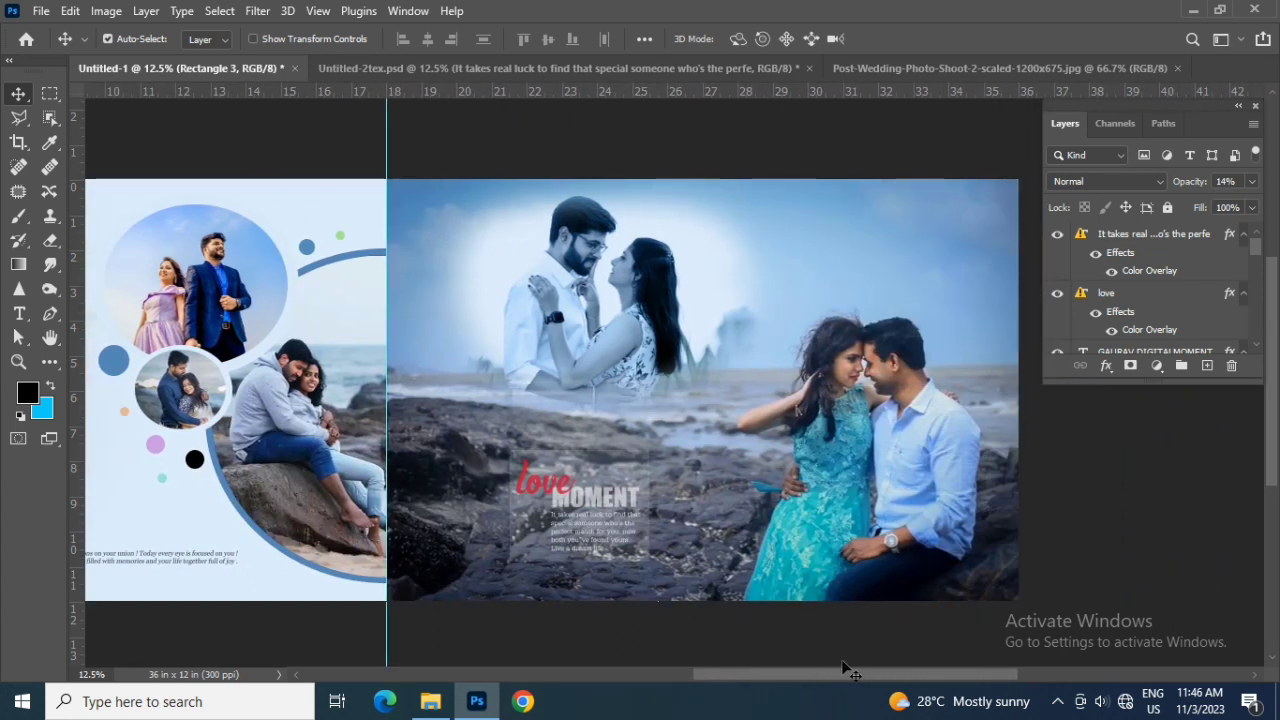
{"action": "key", "text": "ctrl+minus"}
{"action": "left_click_drag", "start_coordinate": [840, 676], "coordinate": [807, 689]}
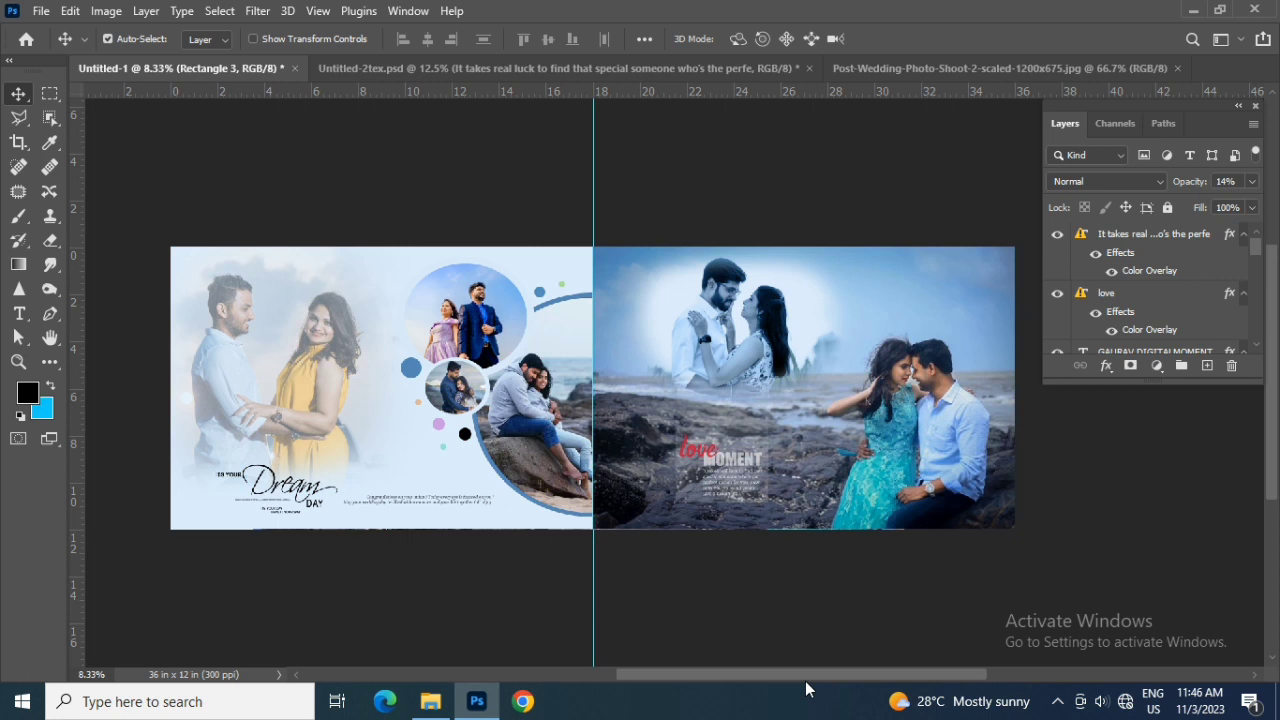